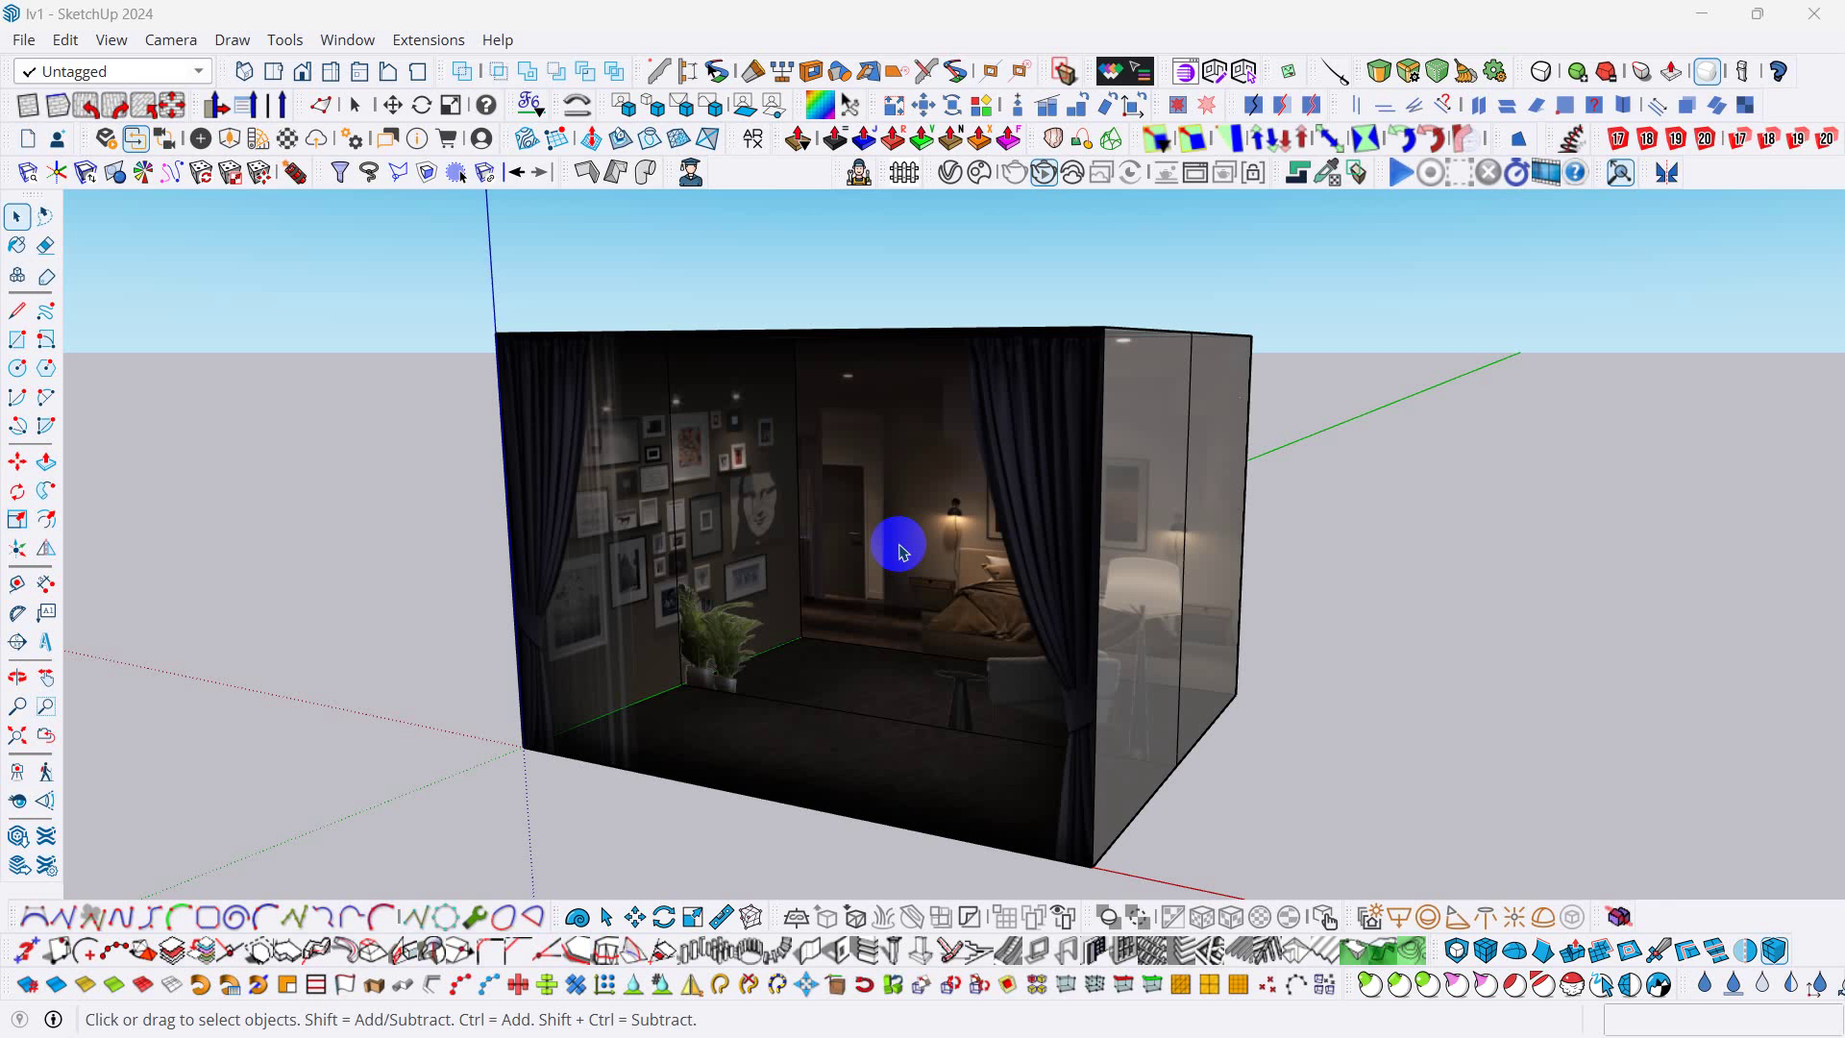
- Orbit the parallax room box to view it from above, straight on, and from its right glass side
middle_drag(901, 551, 1087, 494)
scroll(956, 535, down, 5)
middle_drag(955, 536, 903, 502)
scroll(951, 551, up, 2)
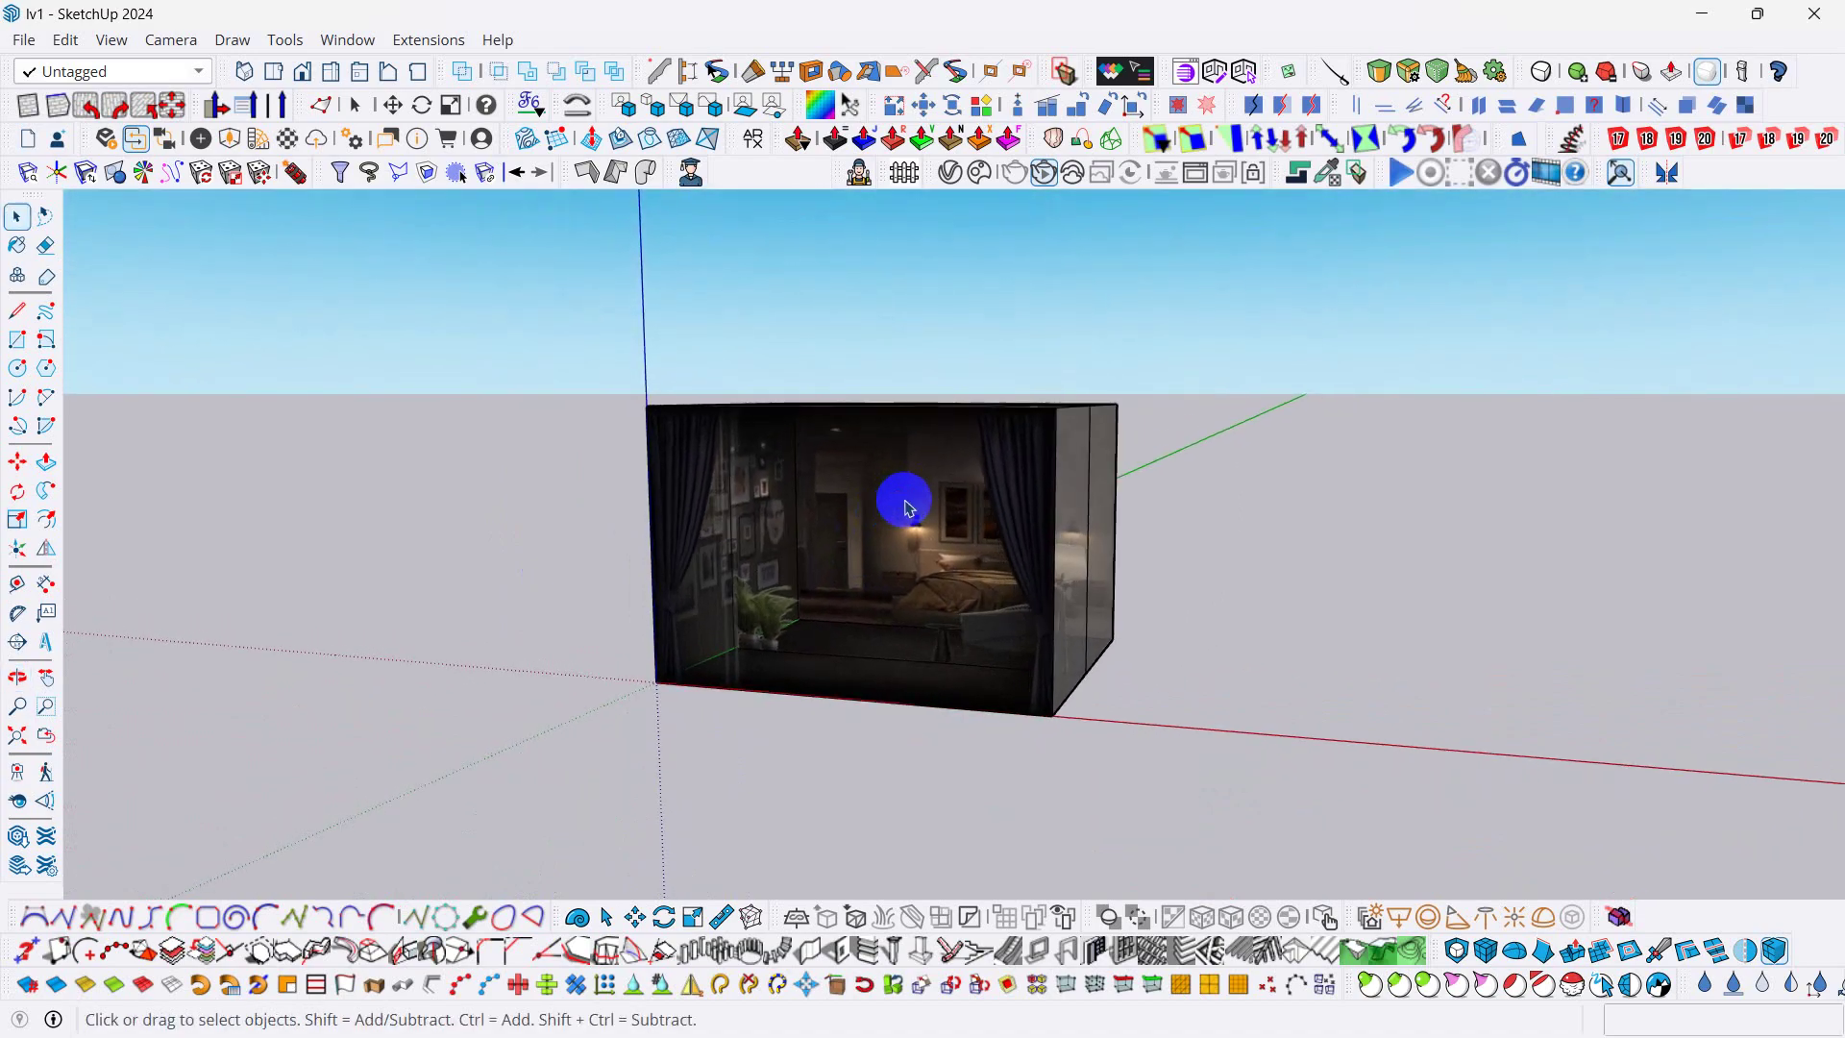
scroll(909, 524, down, 3)
middle_drag(803, 420, 1071, 523)
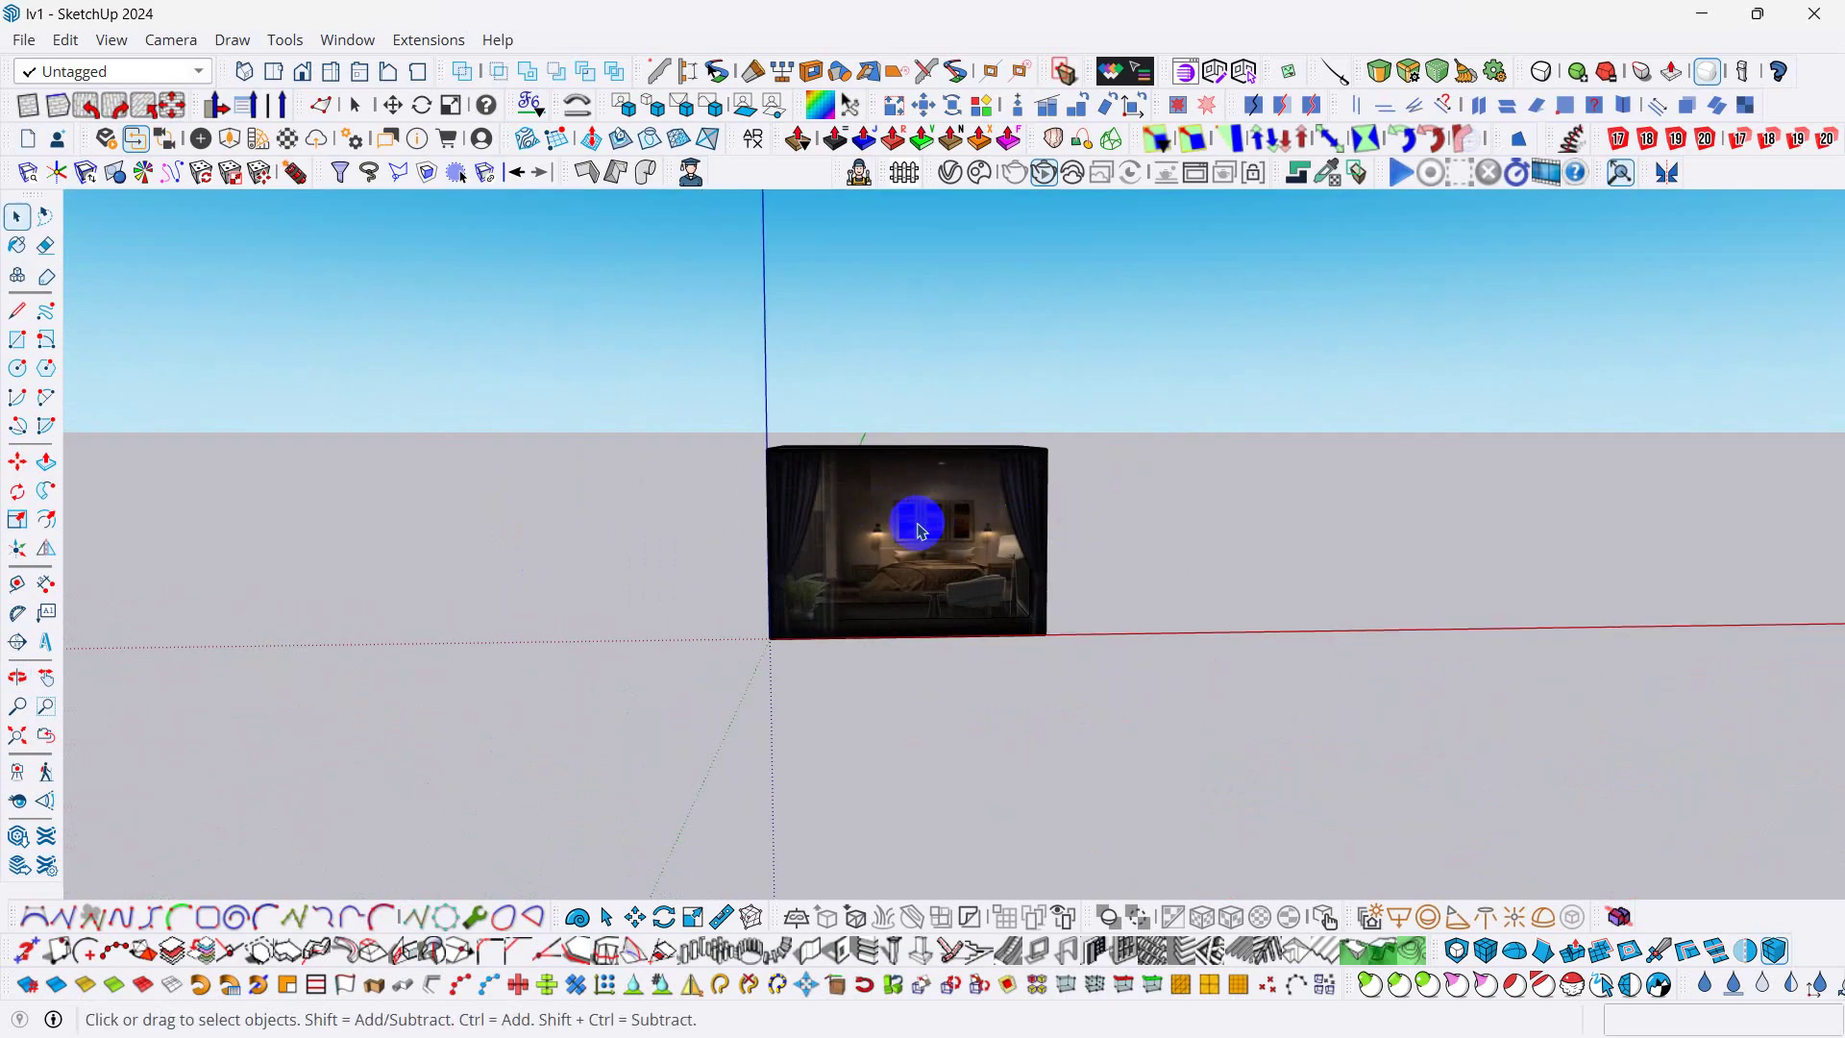
scroll(865, 400, up, 2)
middle_drag(865, 400, 982, 519)
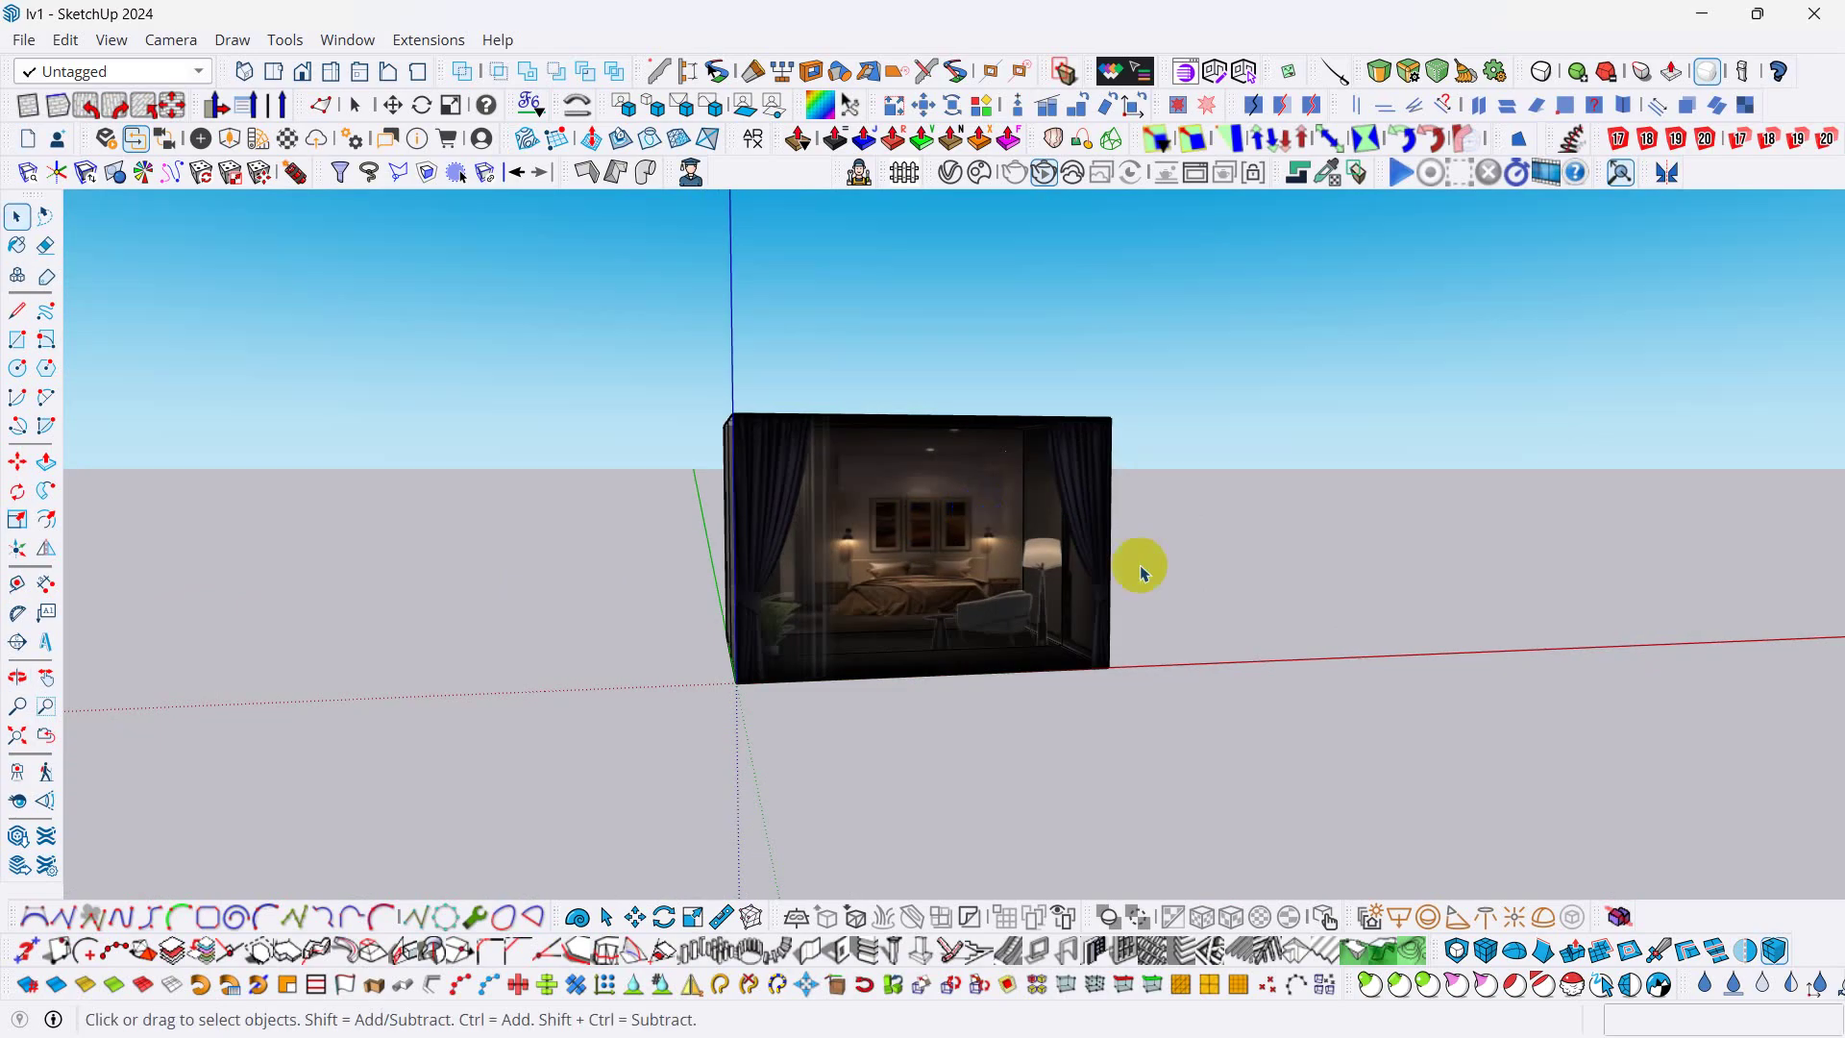
middle_drag(1135, 601, 1012, 556)
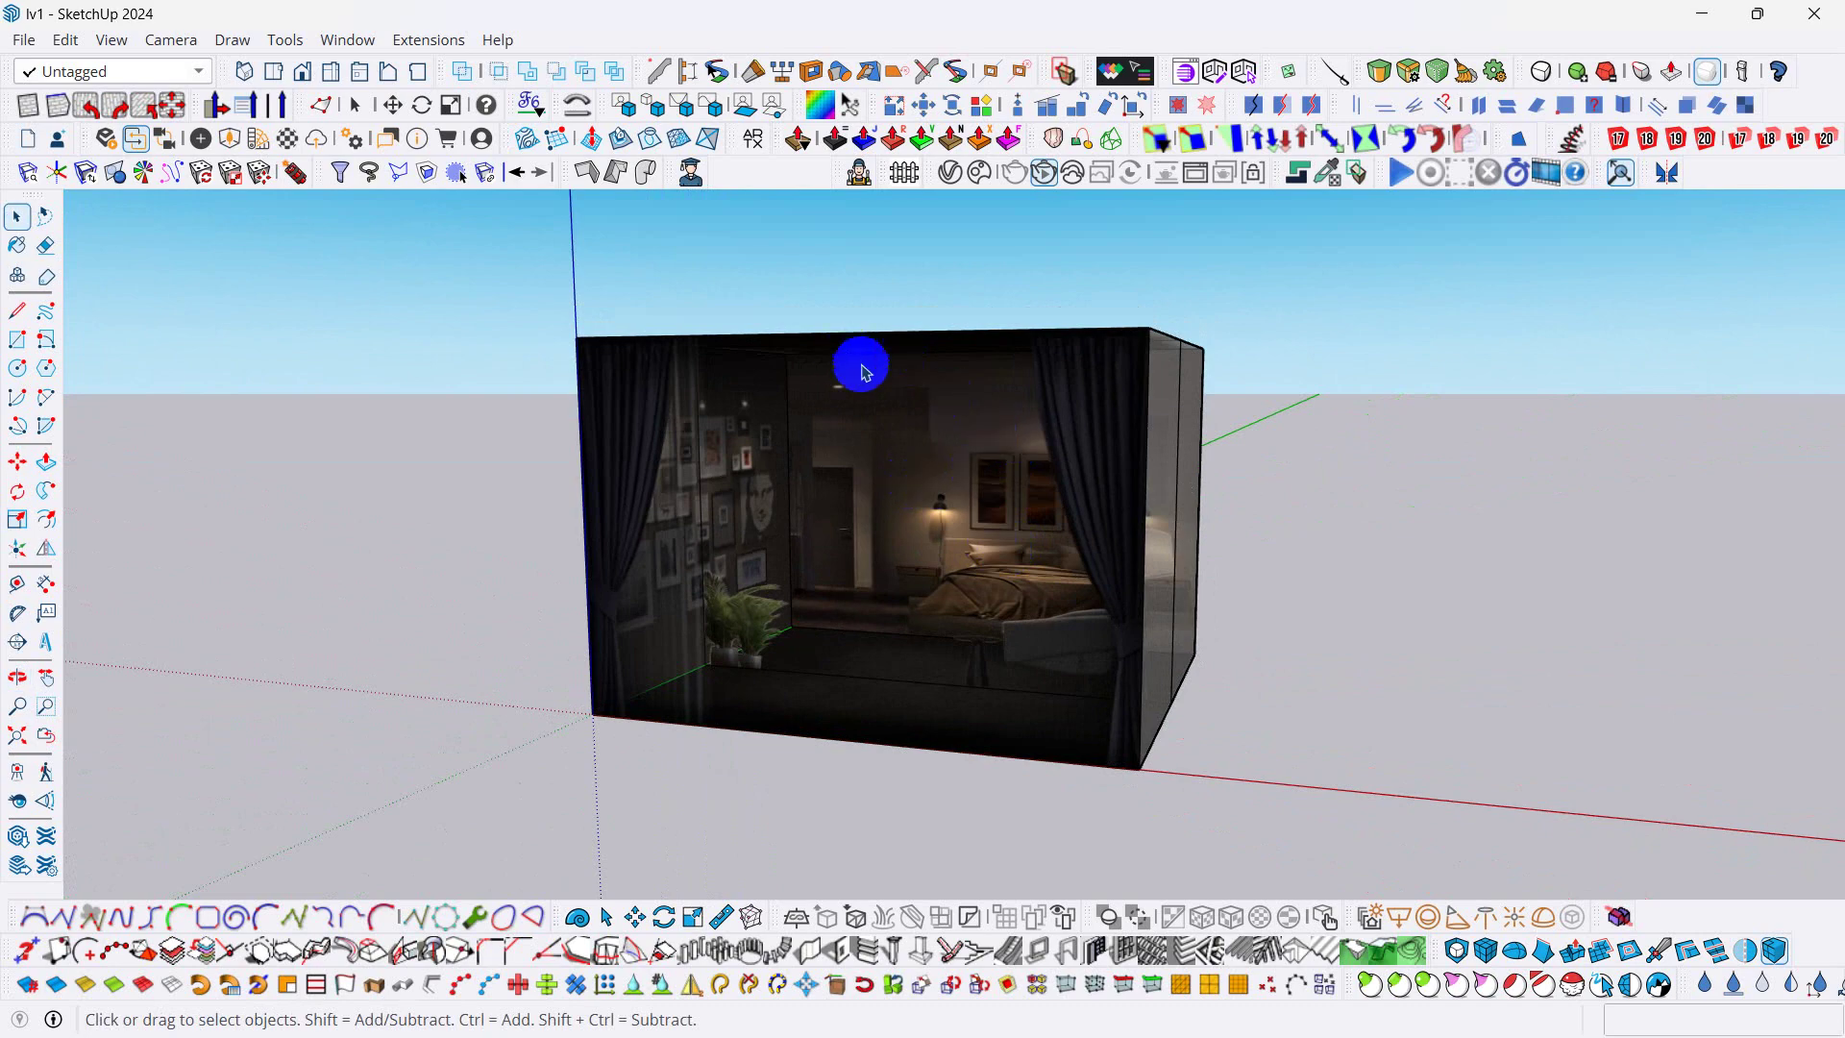
mouse_move(958, 447)
middle_down()
mouse_move(926, 435)
mouse_move(913, 466)
mouse_move(976, 452)
mouse_move(952, 413)
middle_up()
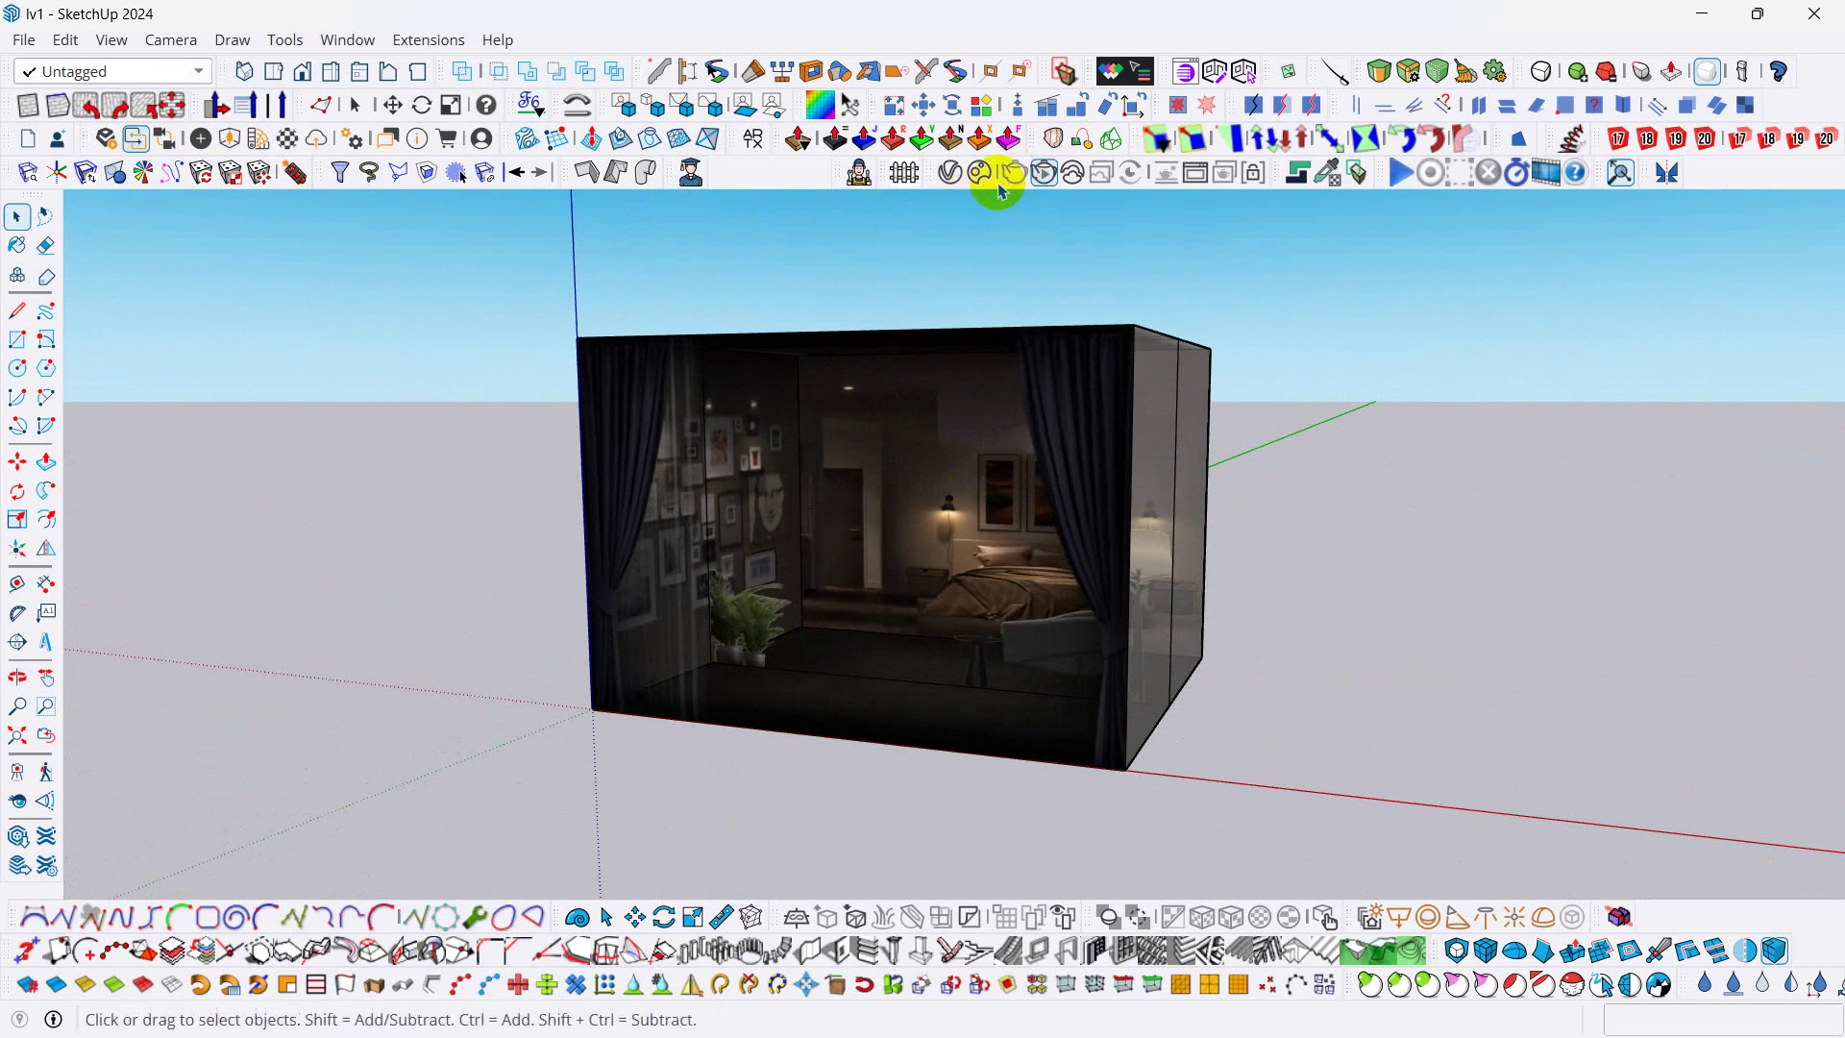
- Open the V-Ray Asset Editor and start an interactive V-Ray render of the room box
click(950, 174)
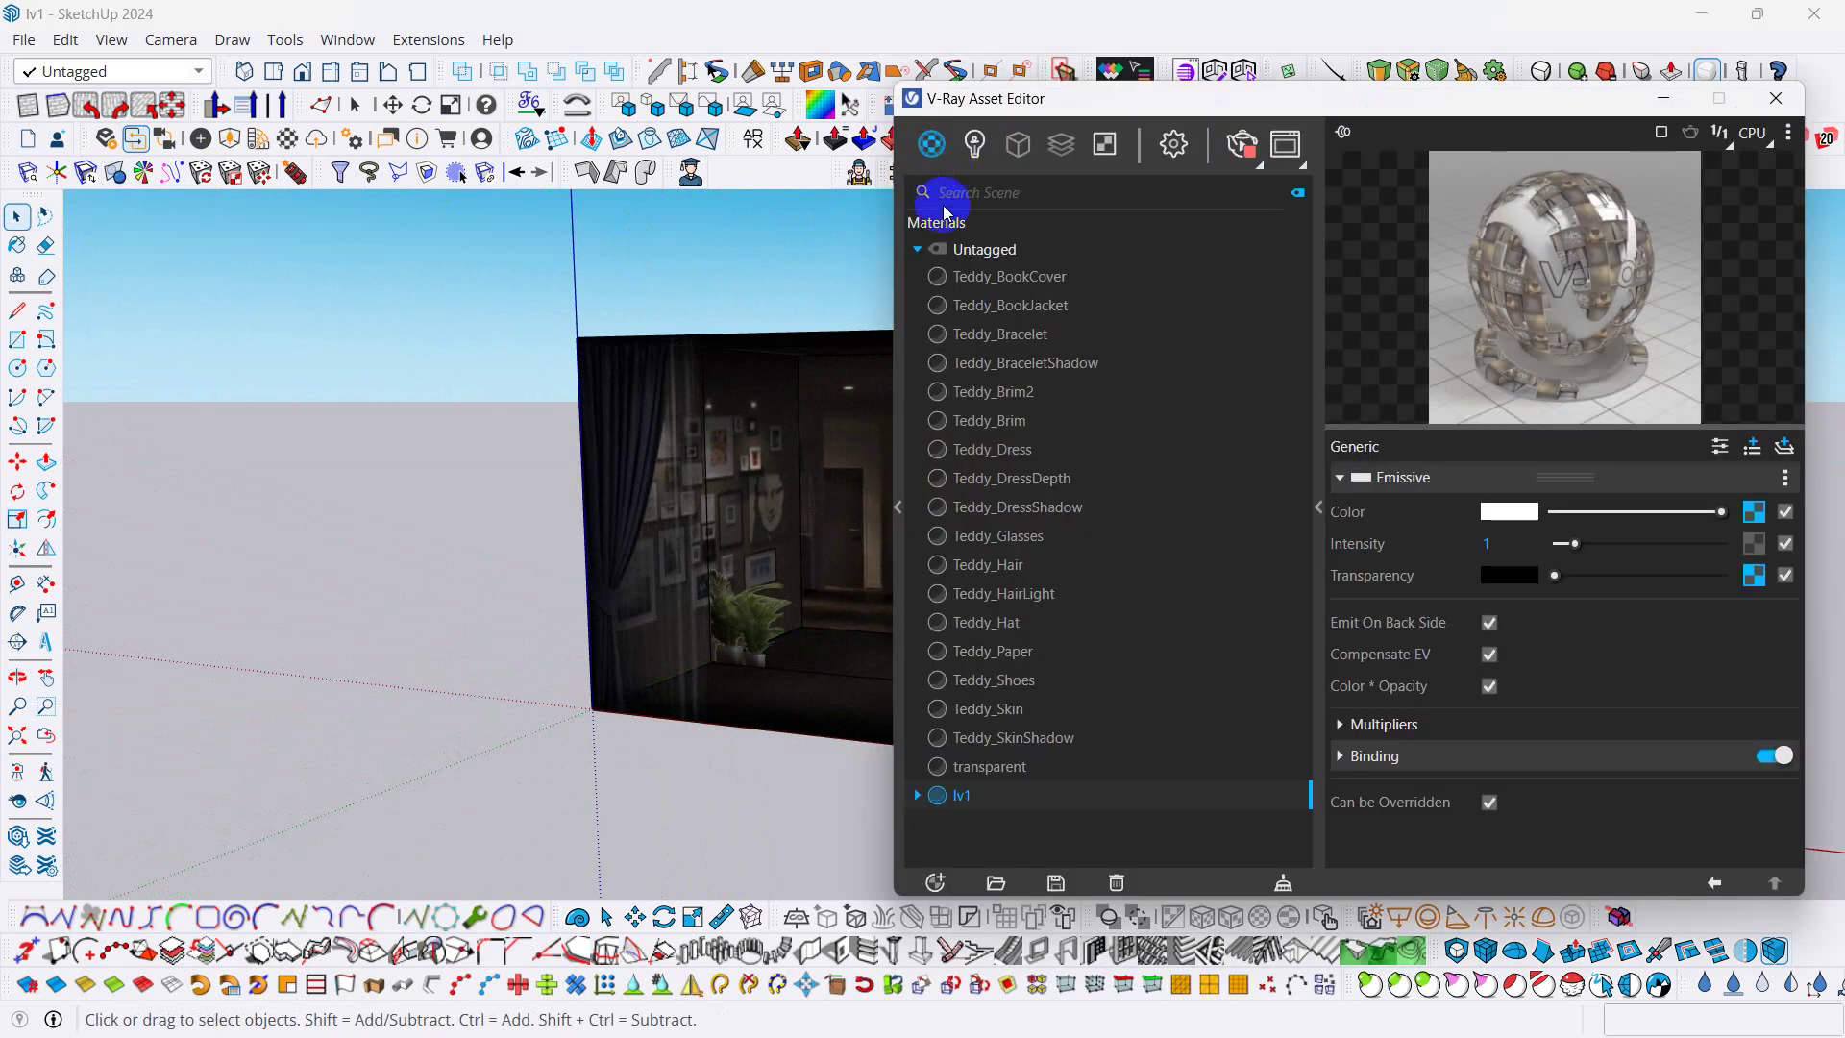
drag(1047, 108, 1035, 117)
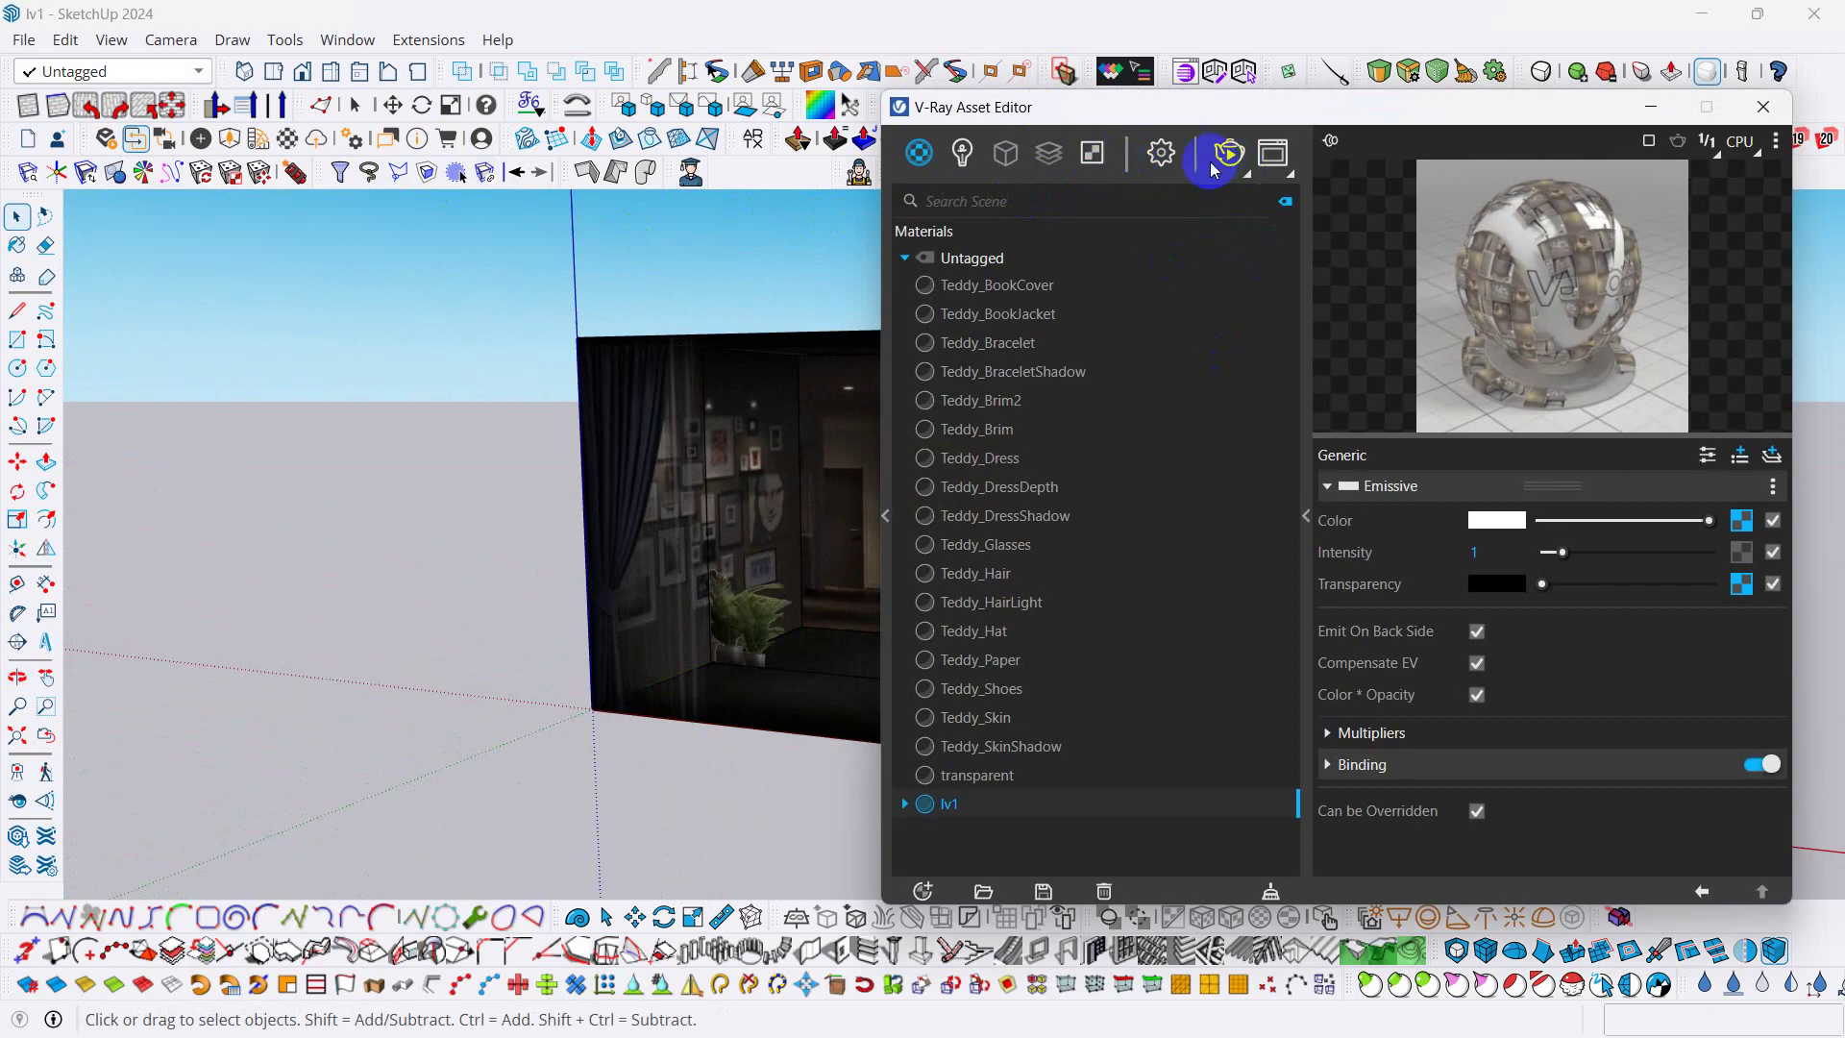
click(1247, 176)
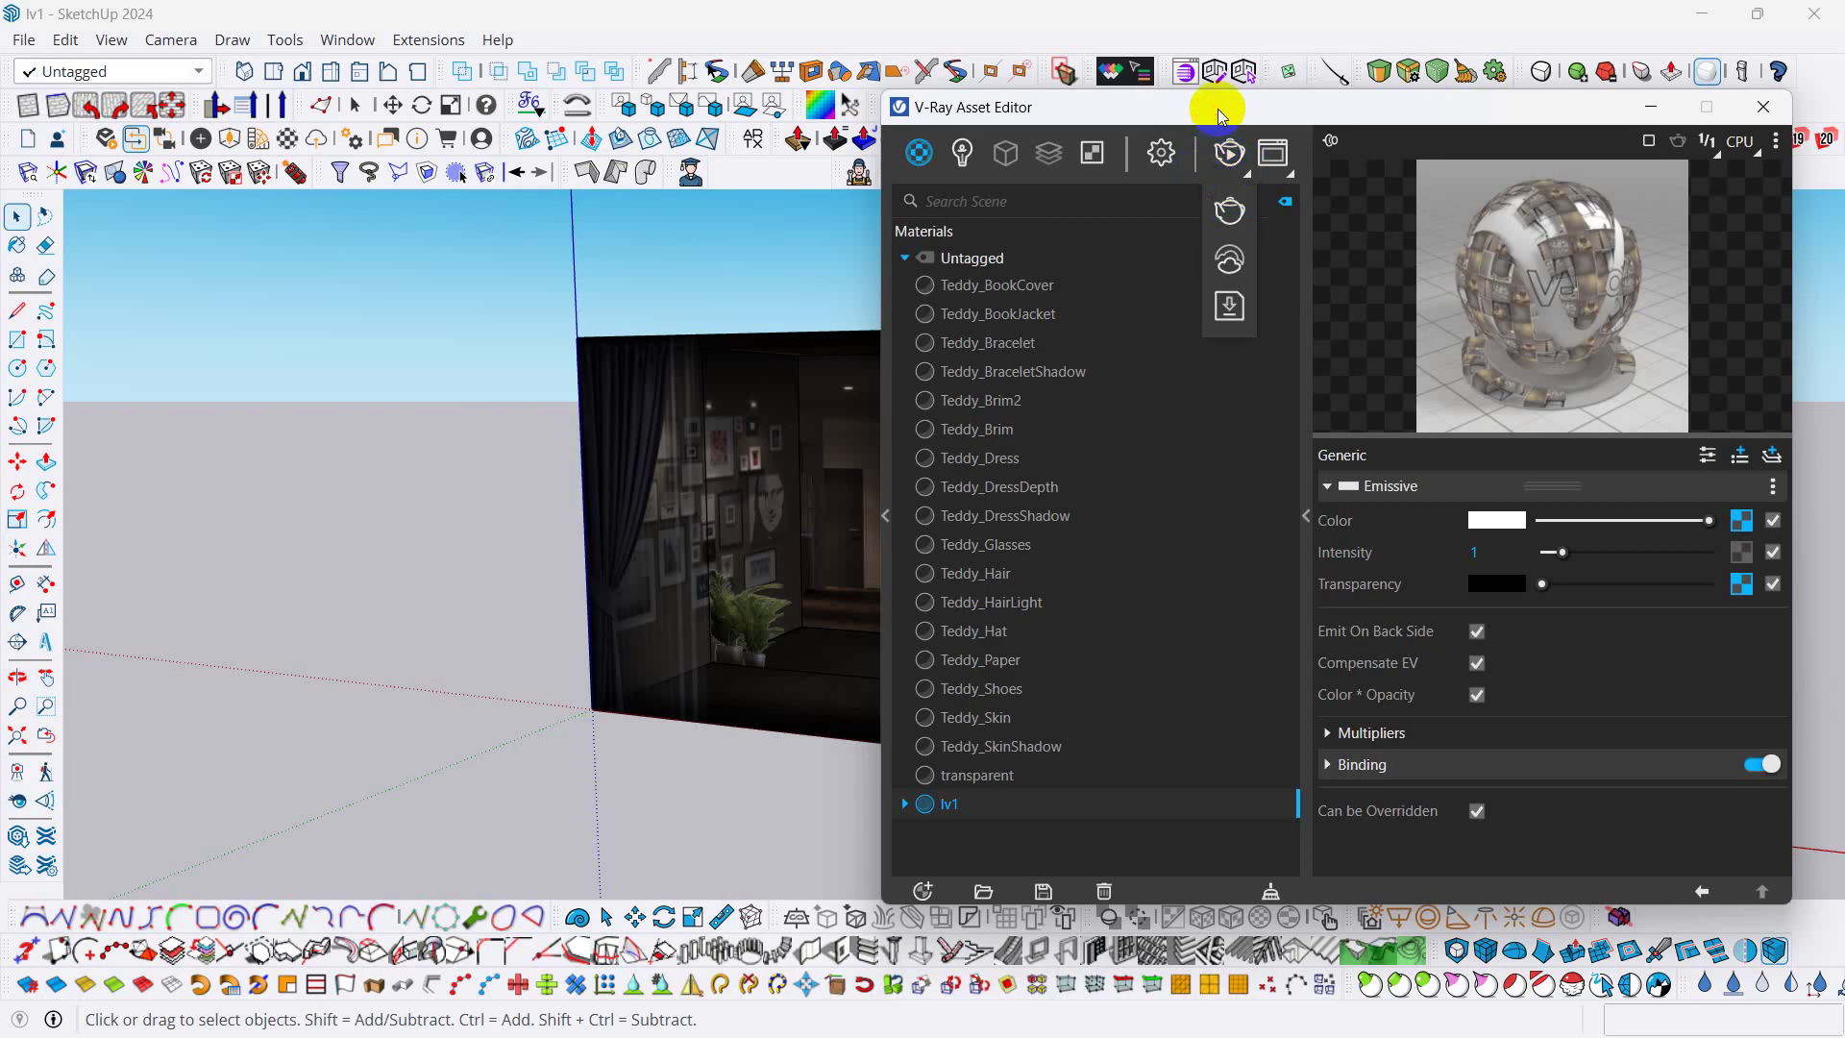
click(1233, 154)
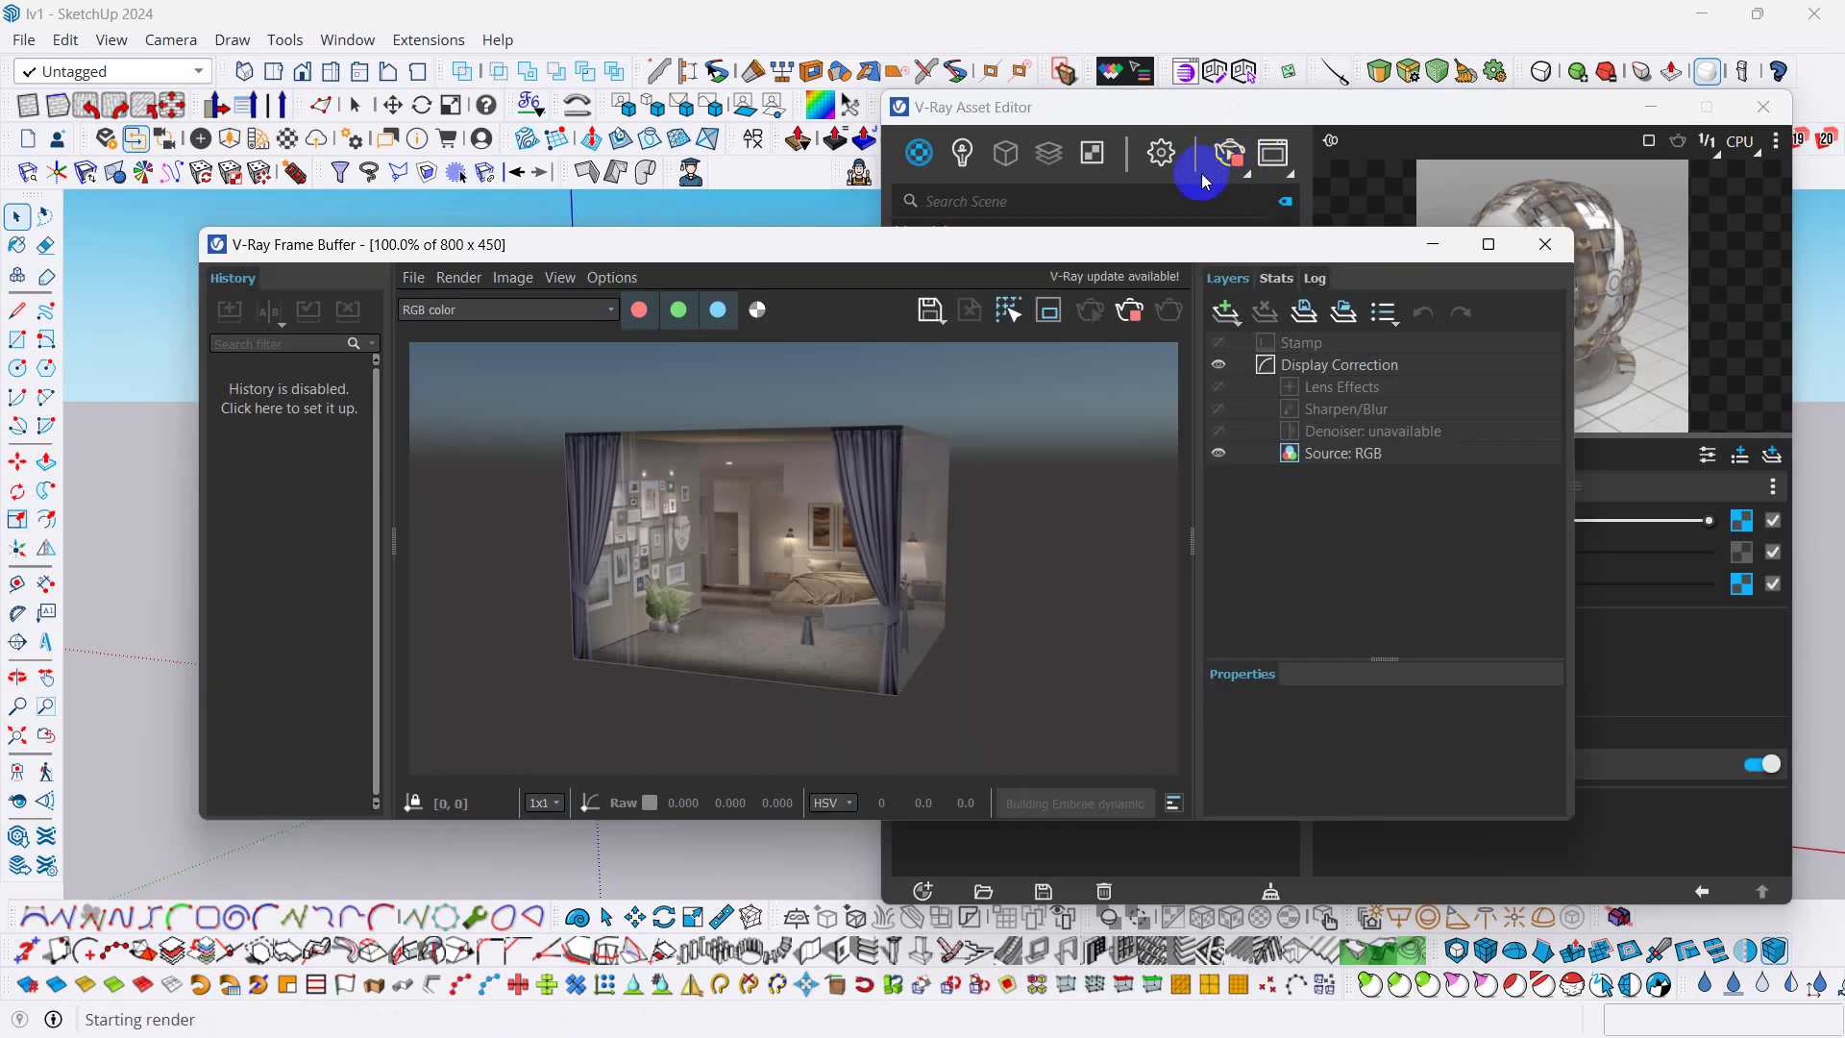
drag(857, 244, 921, 108)
- Orbit and zoom the model to re-render the bedroom interior from several rotated angles
mouse_move(635, 803)
middle_down()
mouse_move(371, 782)
mouse_move(576, 804)
mouse_move(955, 791)
mouse_move(890, 741)
mouse_move(853, 782)
middle_up()
click(872, 404)
middle_drag(641, 891, 557, 856)
scroll(890, 406, up, 1)
click(823, 697)
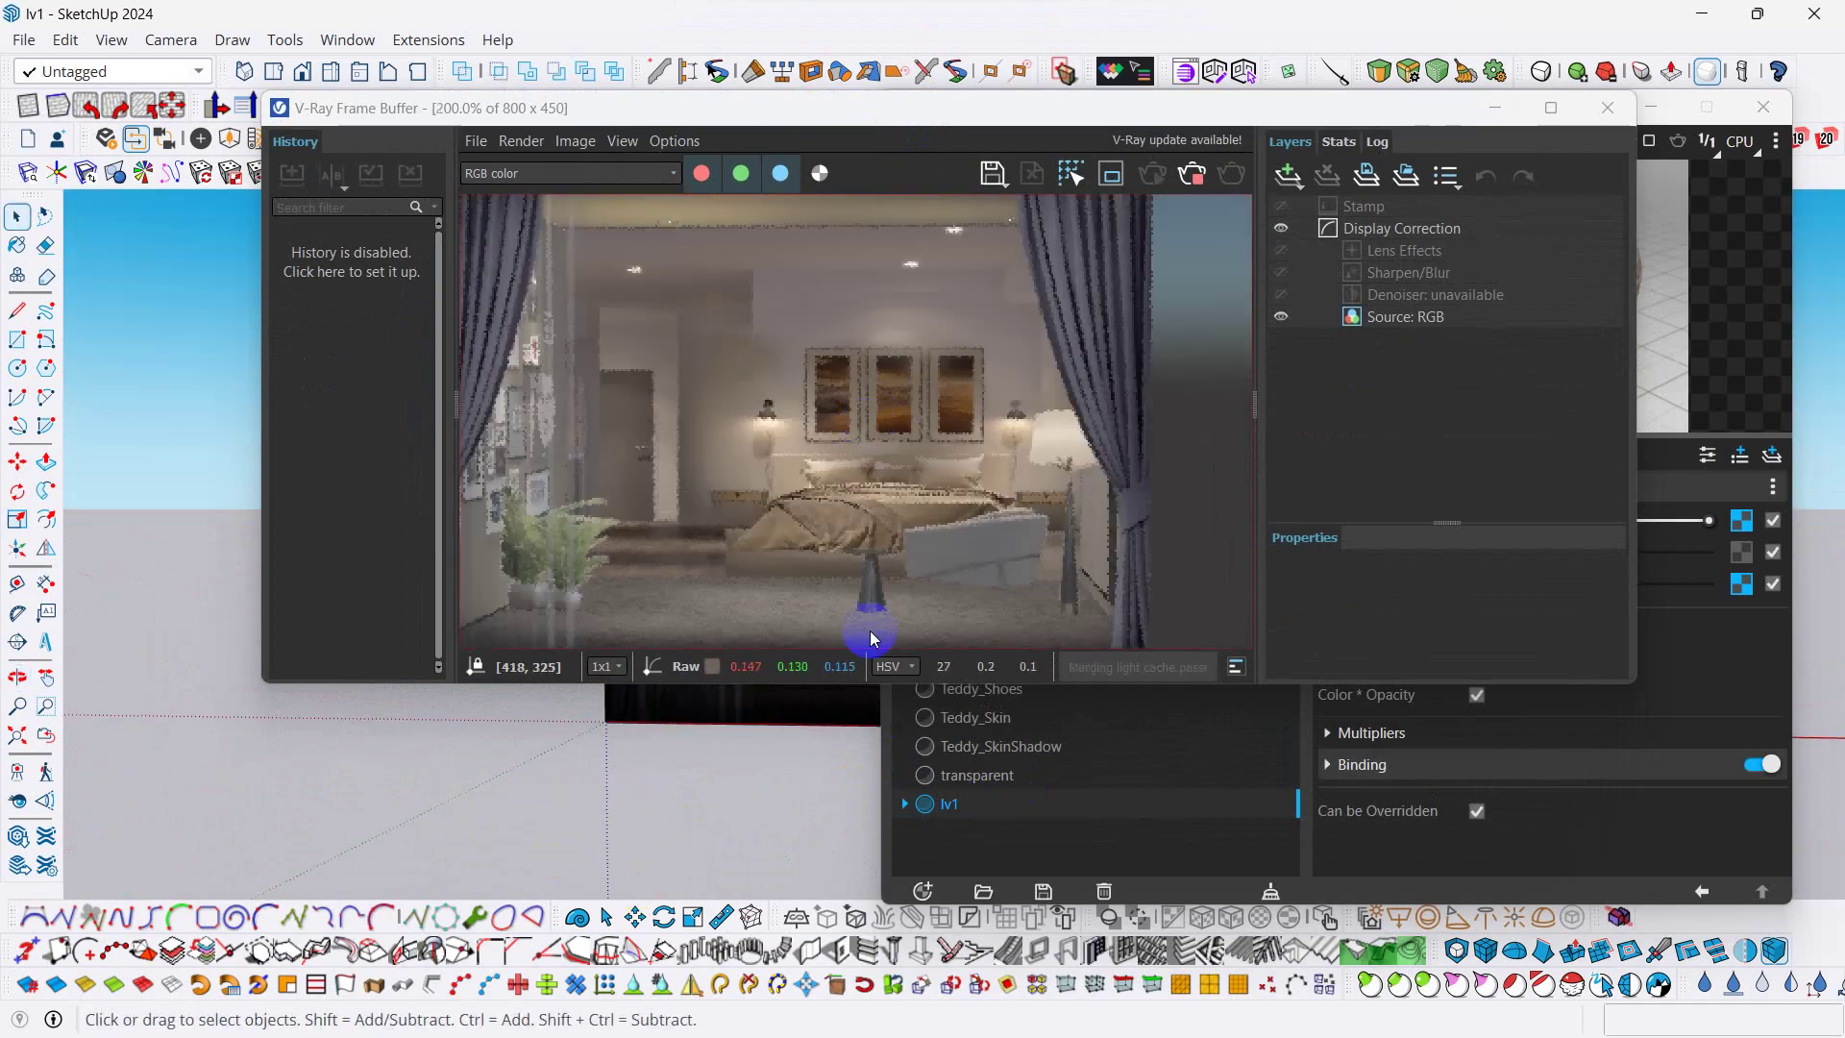
scroll(810, 492, down, 1)
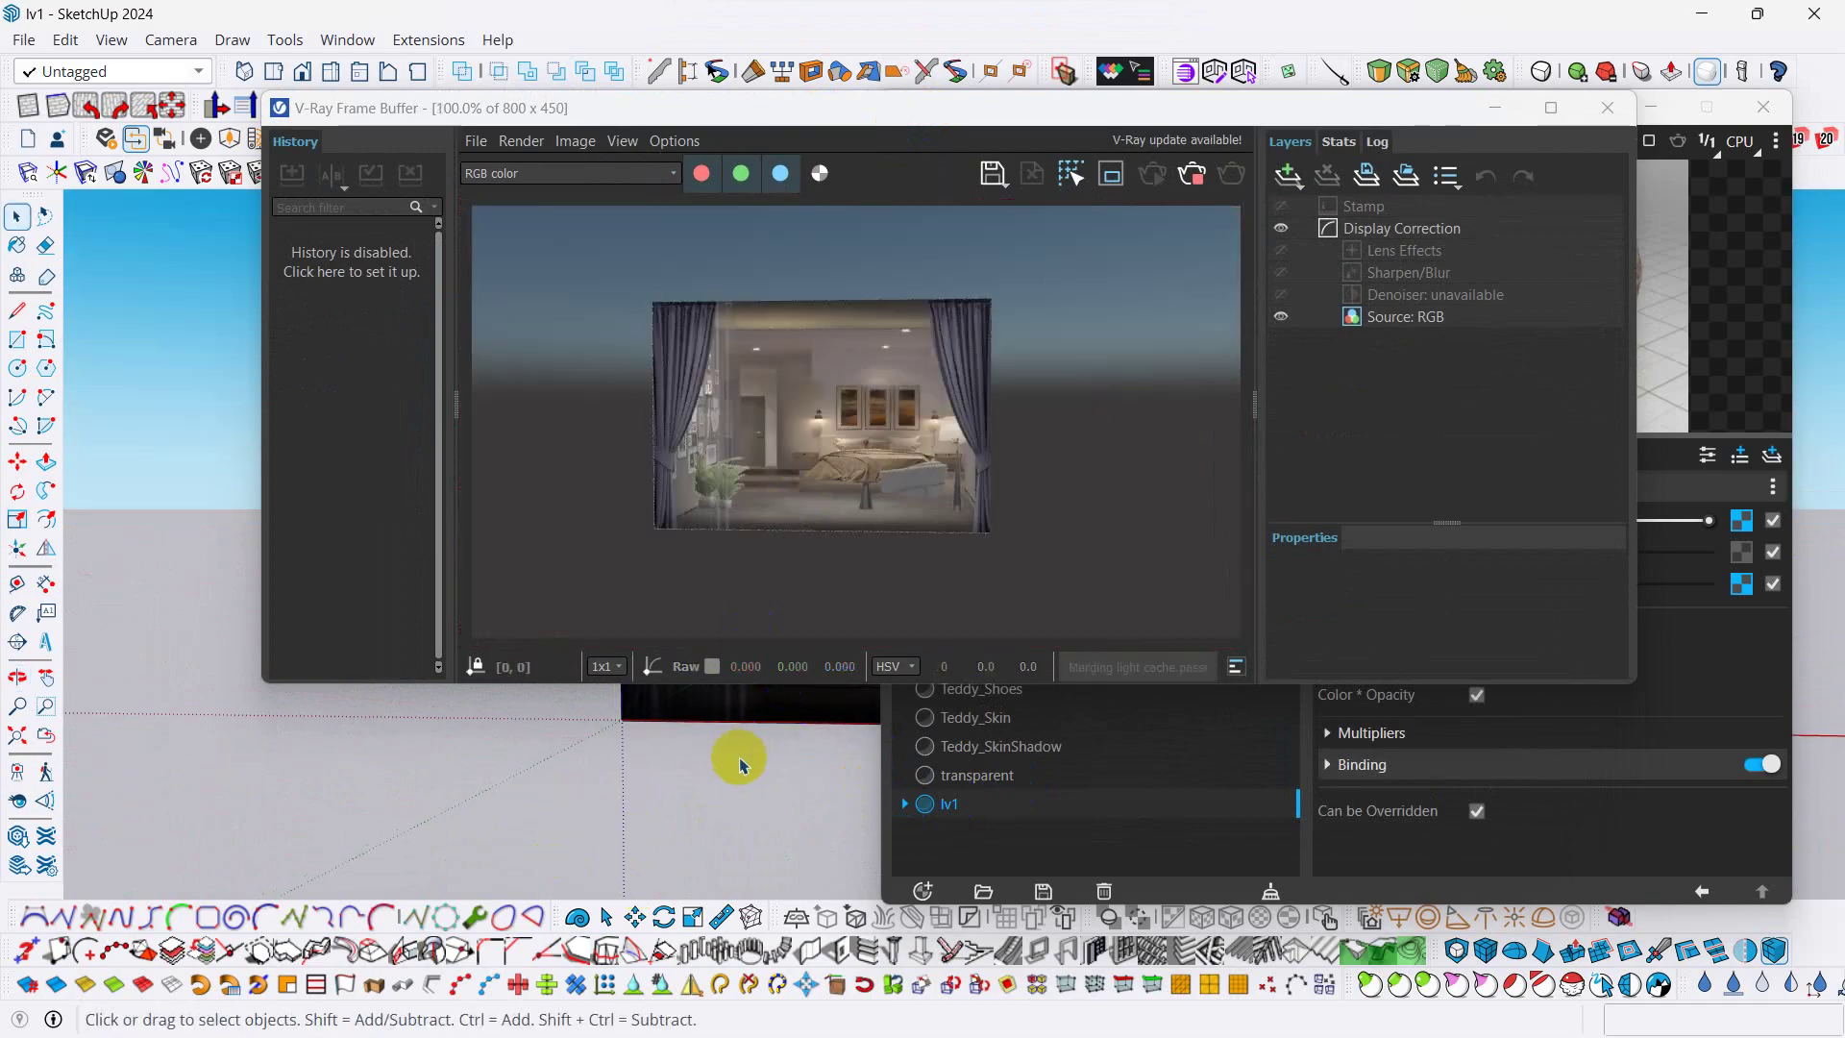
mouse_move(701, 770)
middle_down()
mouse_move(553, 779)
mouse_move(683, 803)
mouse_move(865, 762)
mouse_move(725, 775)
mouse_move(758, 845)
mouse_move(733, 808)
mouse_move(788, 793)
middle_up()
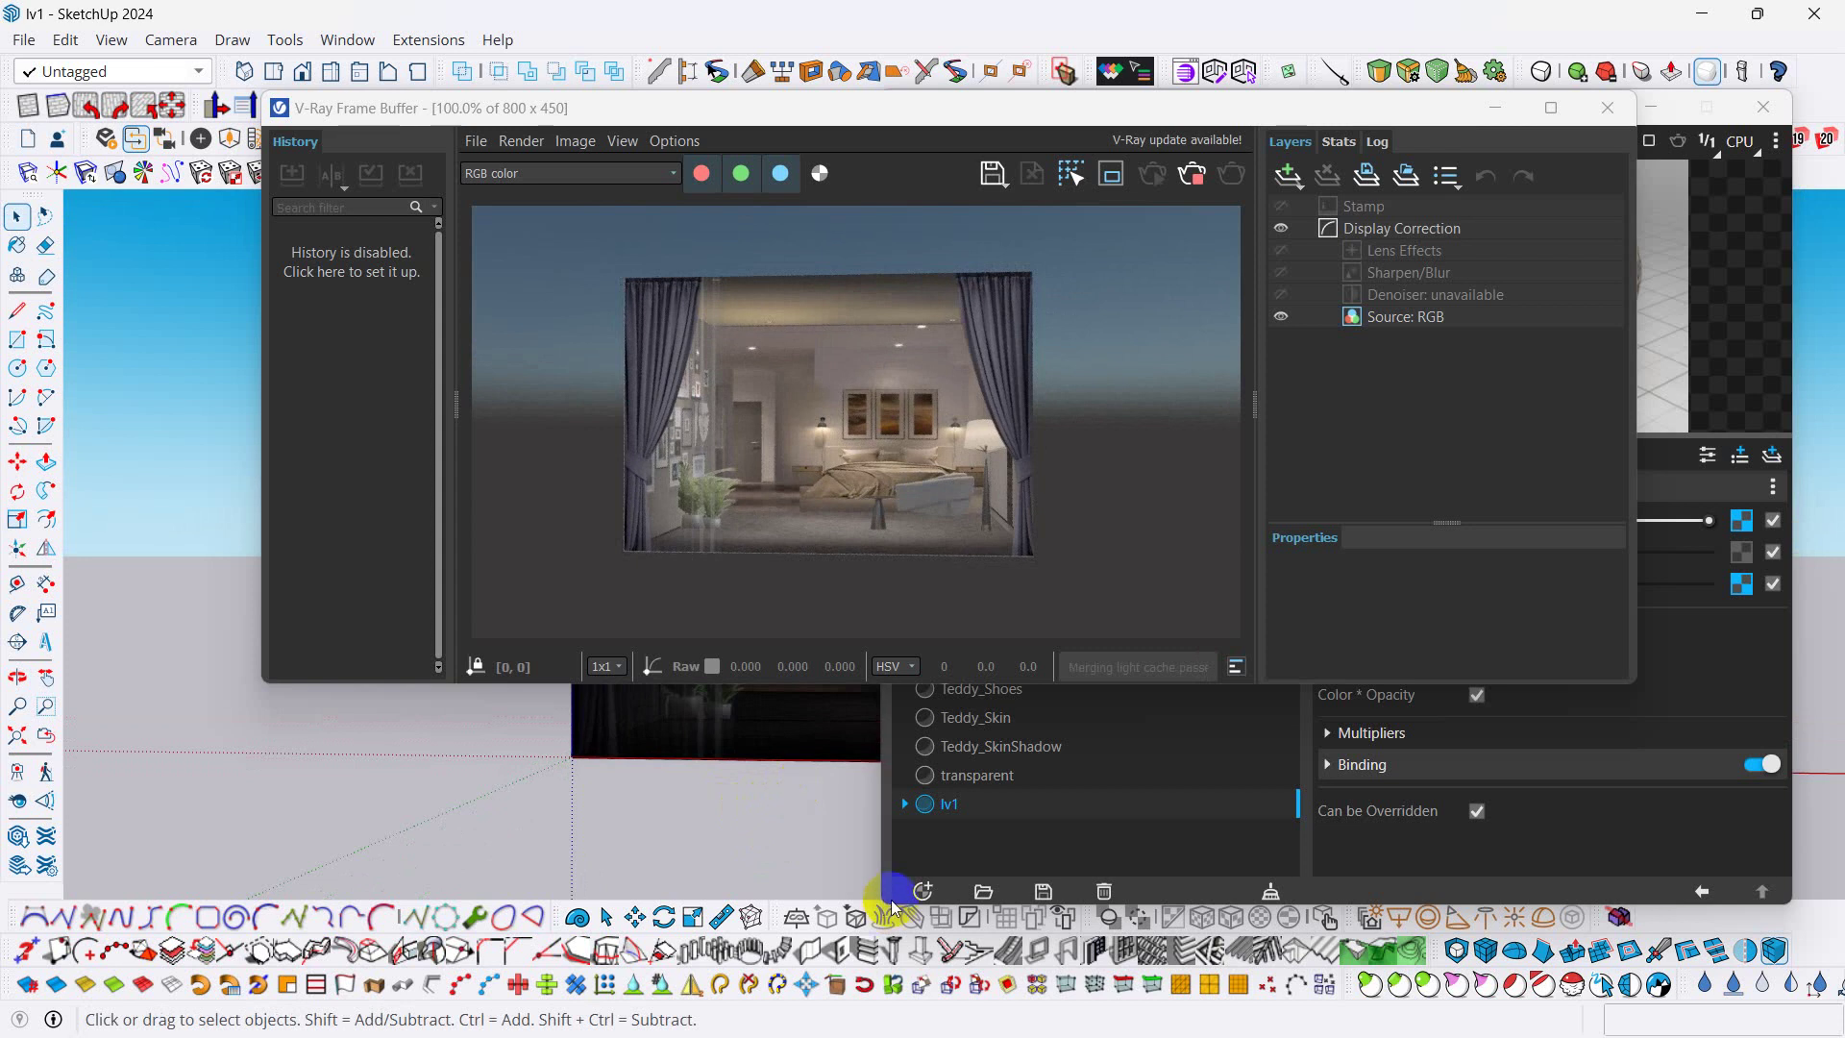
mouse_move(790, 827)
middle_down()
mouse_move(490, 840)
mouse_move(367, 823)
mouse_move(1191, 856)
mouse_move(659, 845)
mouse_move(709, 853)
middle_up()
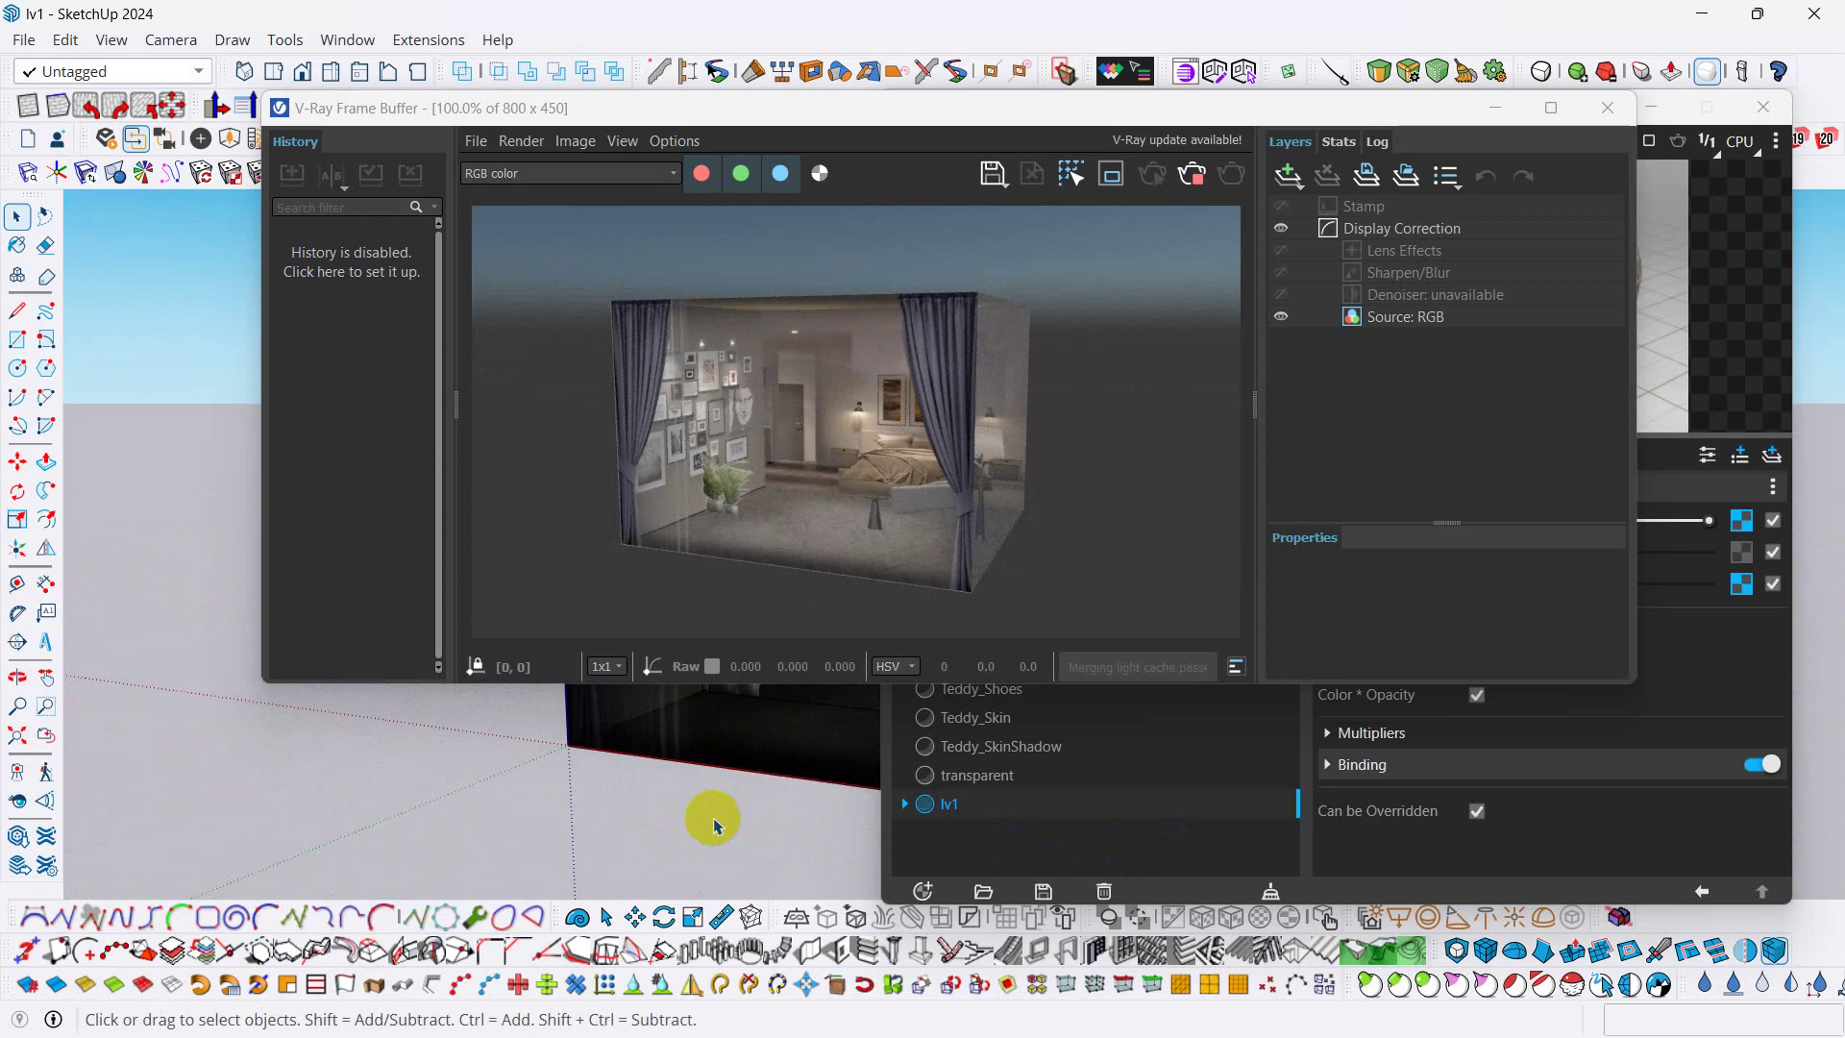
mouse_move(733, 798)
middle_down()
mouse_move(786, 793)
mouse_move(692, 807)
mouse_move(855, 790)
mouse_move(811, 828)
mouse_move(700, 840)
mouse_move(782, 783)
mouse_move(753, 794)
middle_up()
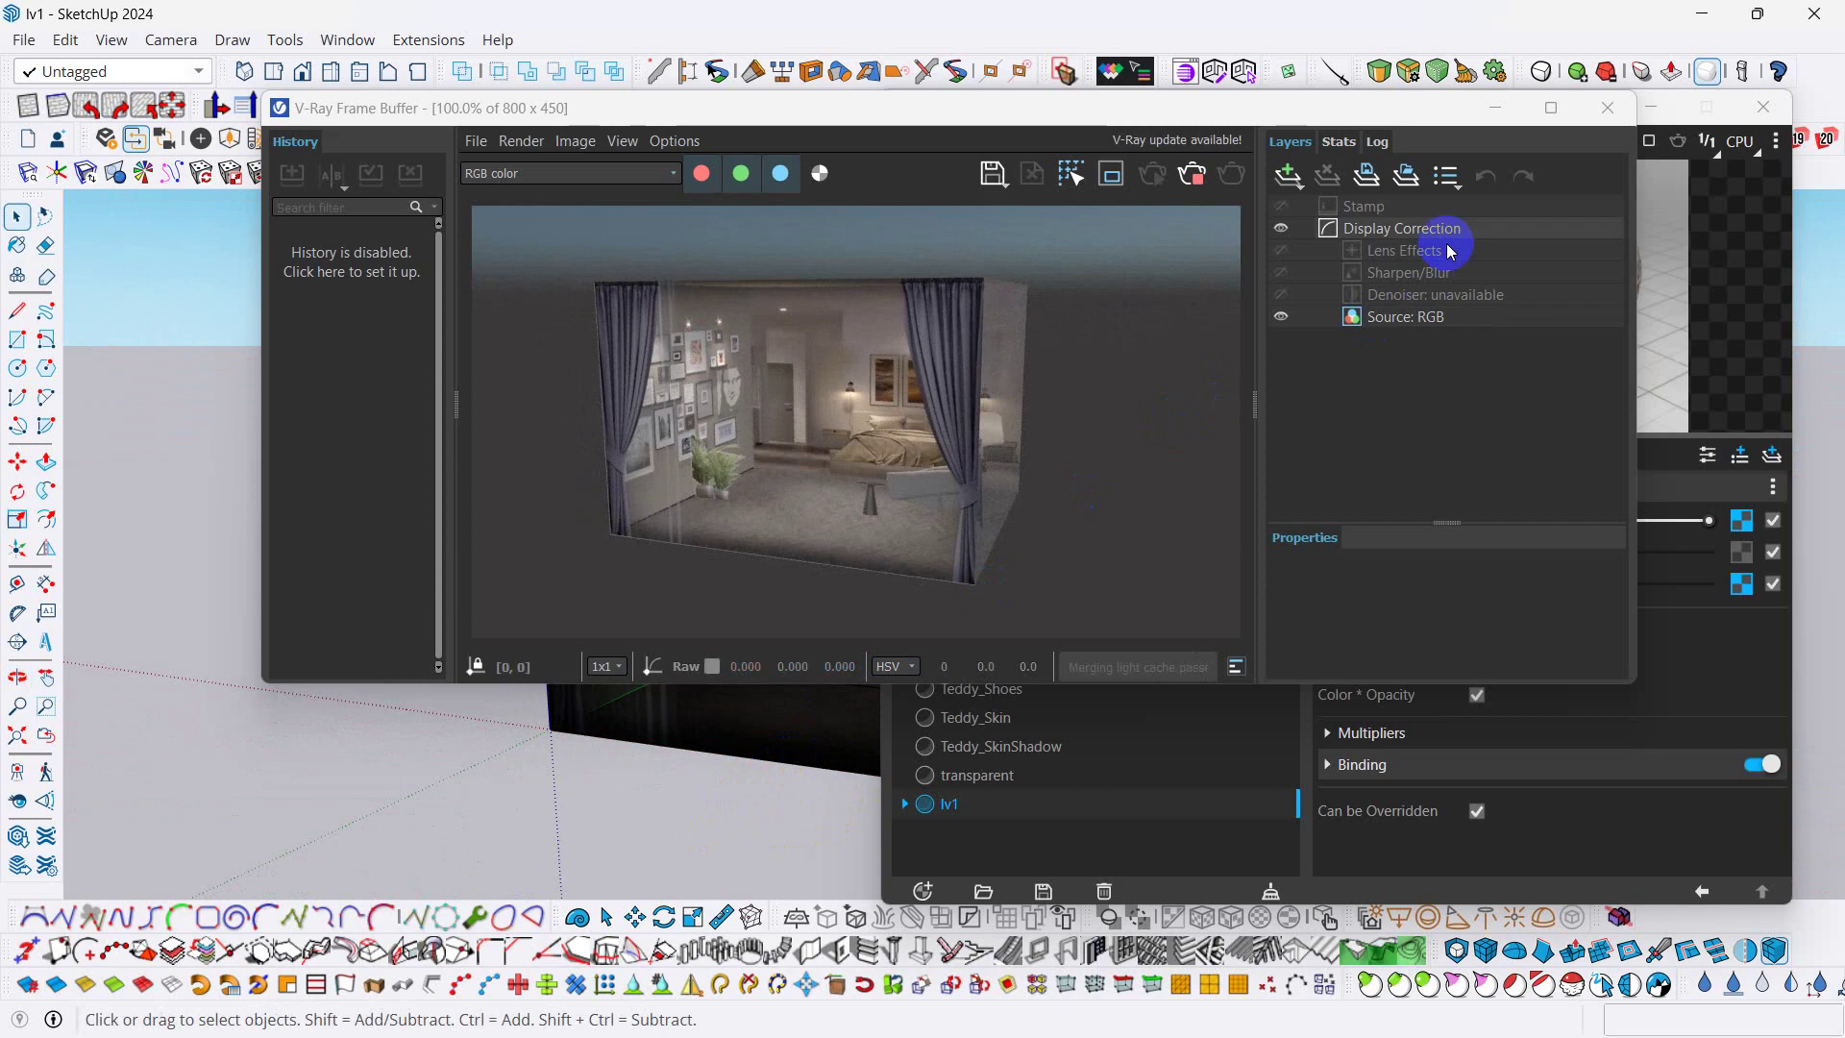
- Close the V-Ray Frame Buffer and the V-Ray Asset Editor
click(1557, 113)
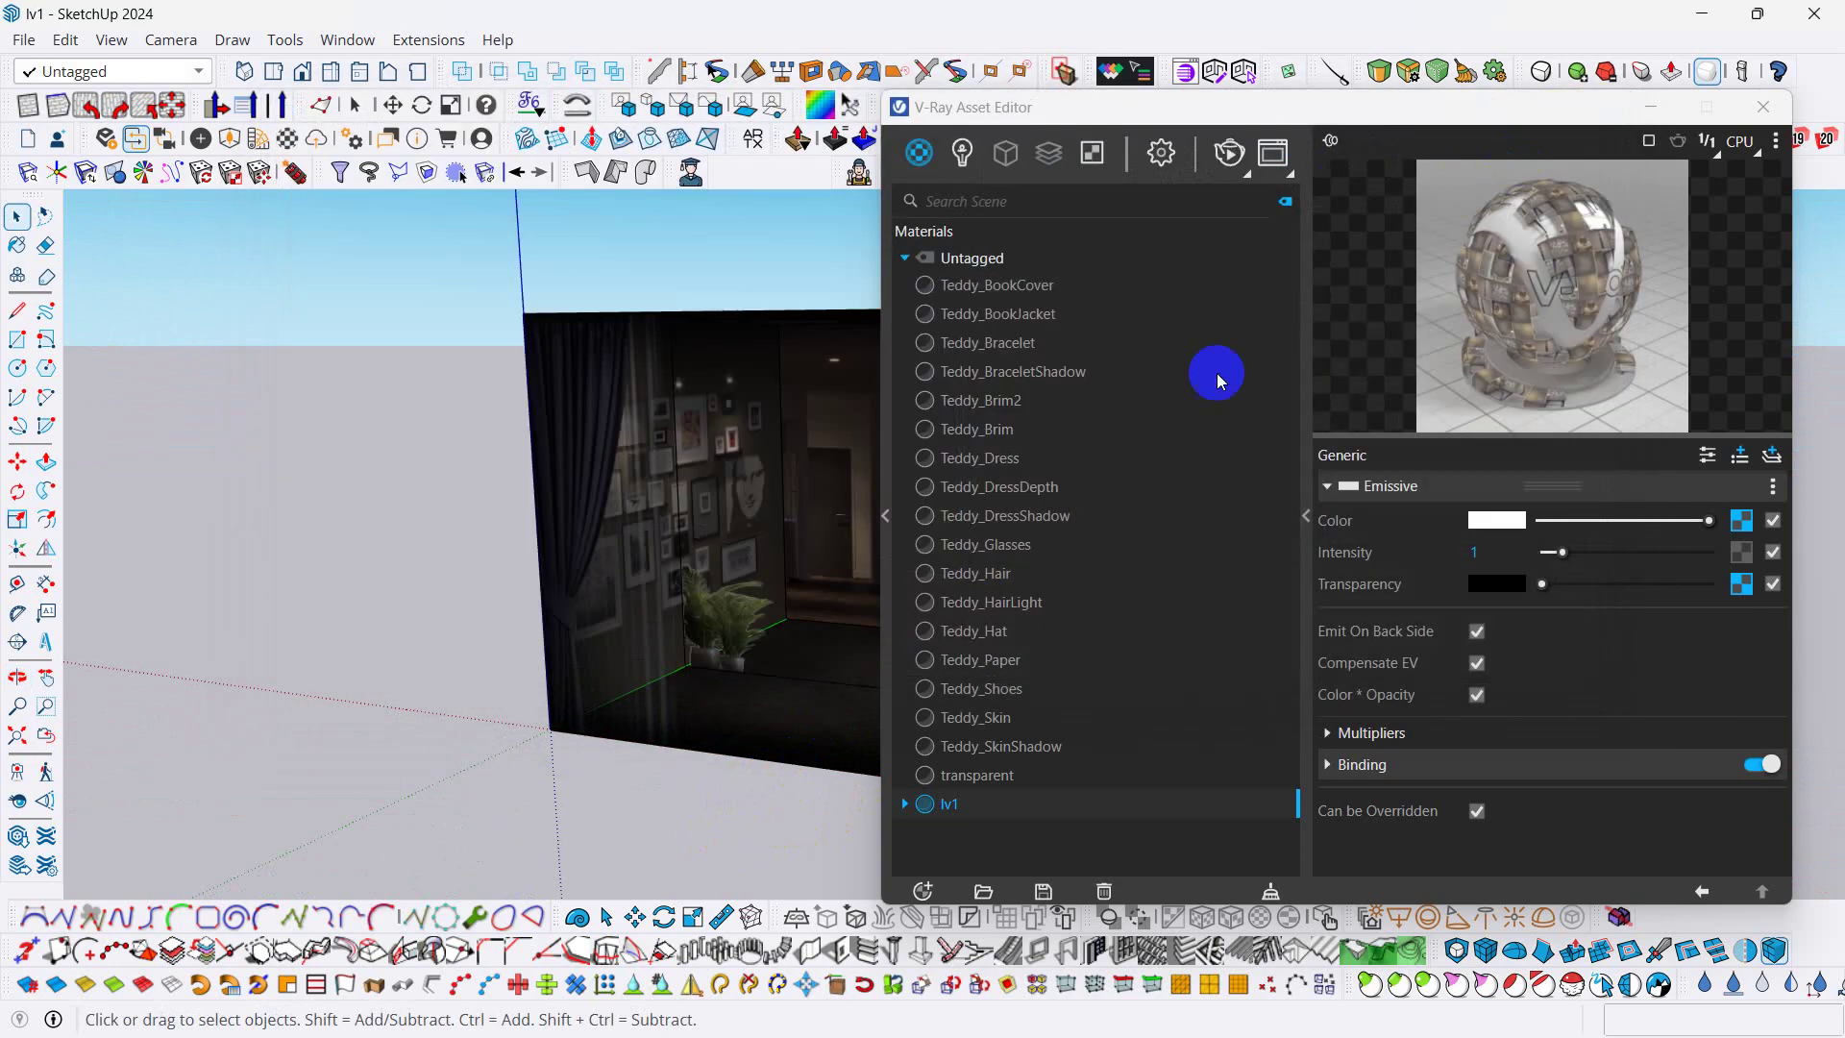
middle_drag(859, 510, 757, 560)
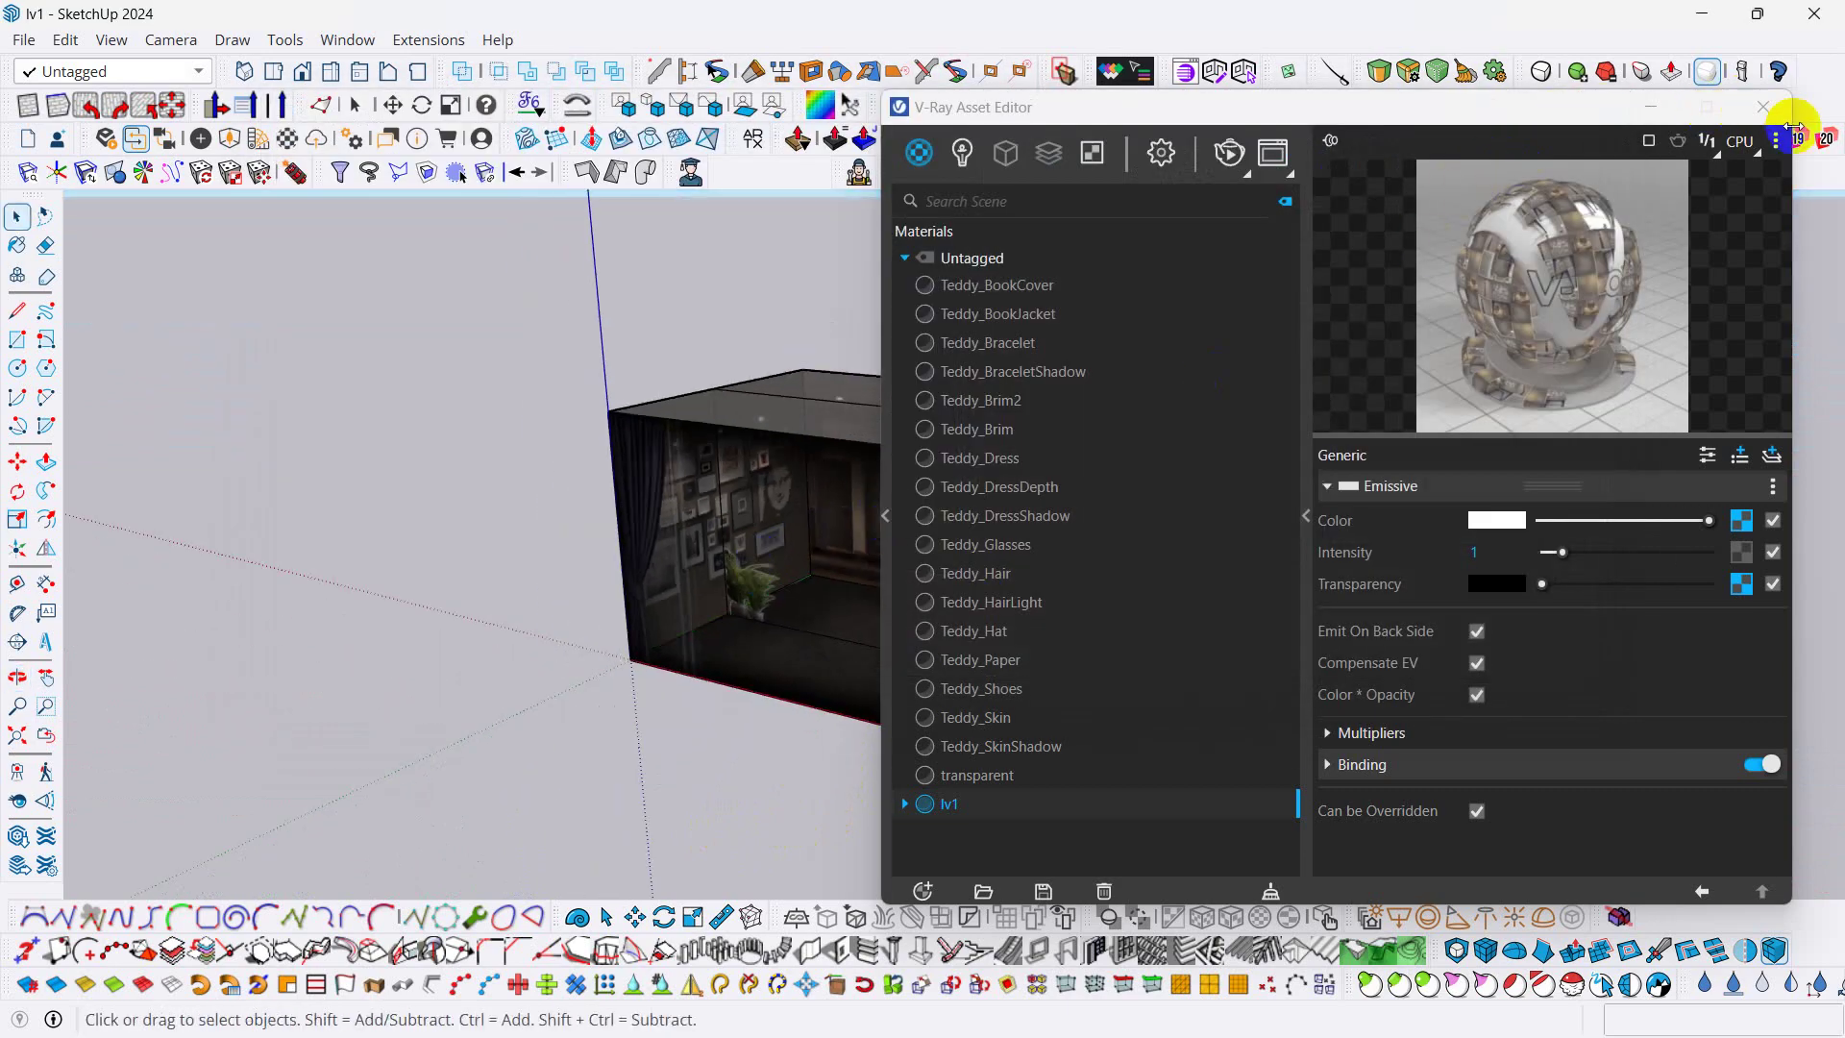
click(1764, 106)
middle_drag(931, 430, 907, 450)
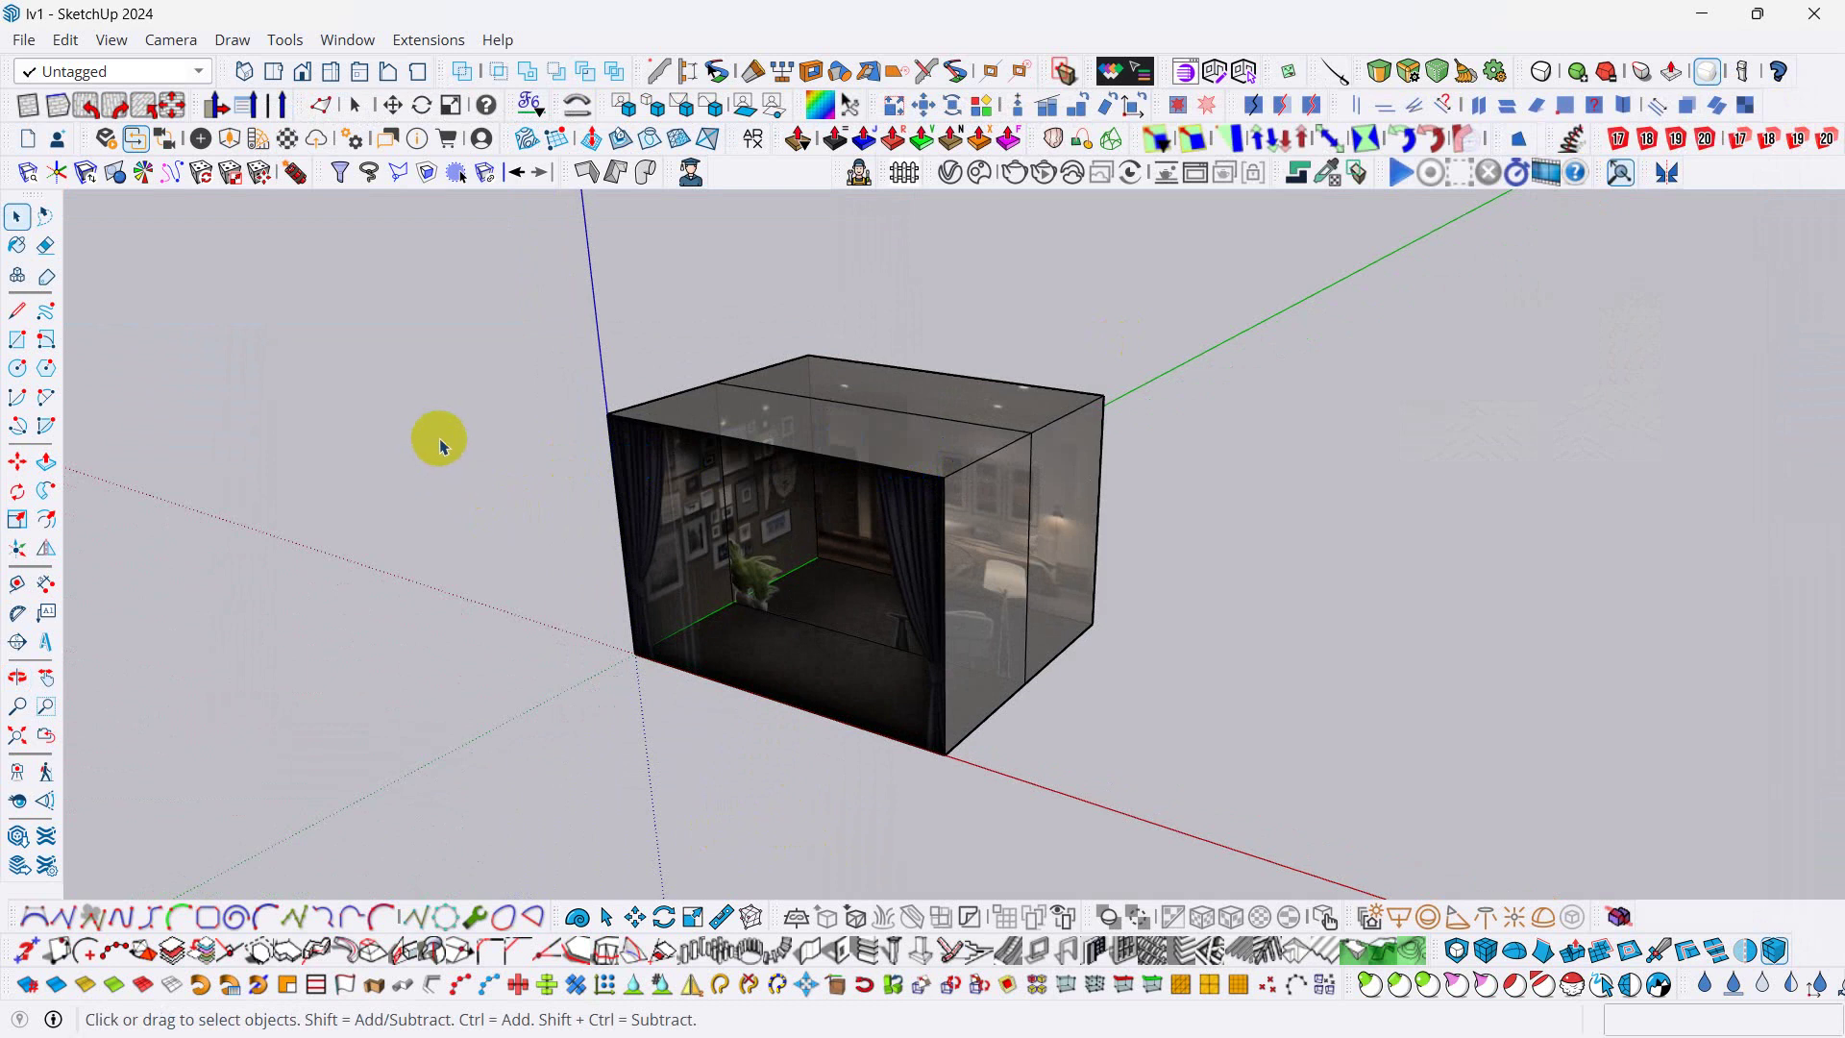
- Start a new empty model and delete the default person figure
click(24, 42)
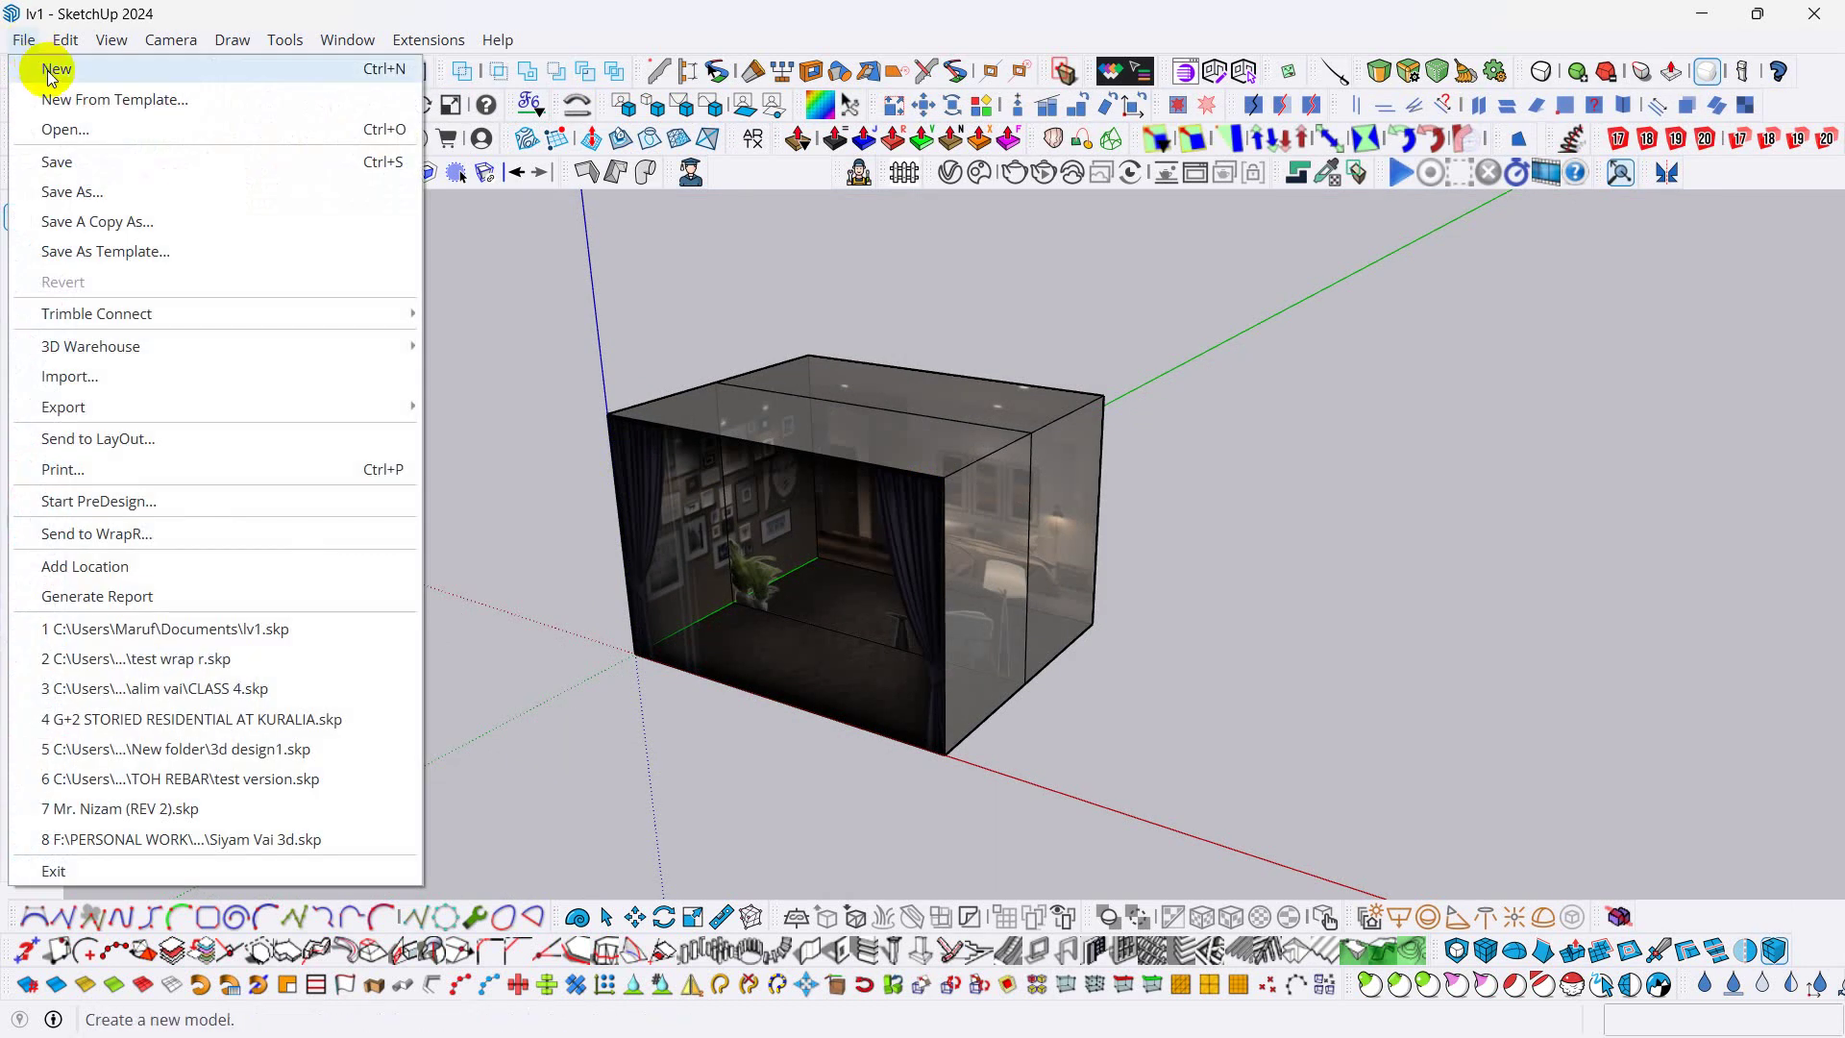
click(53, 68)
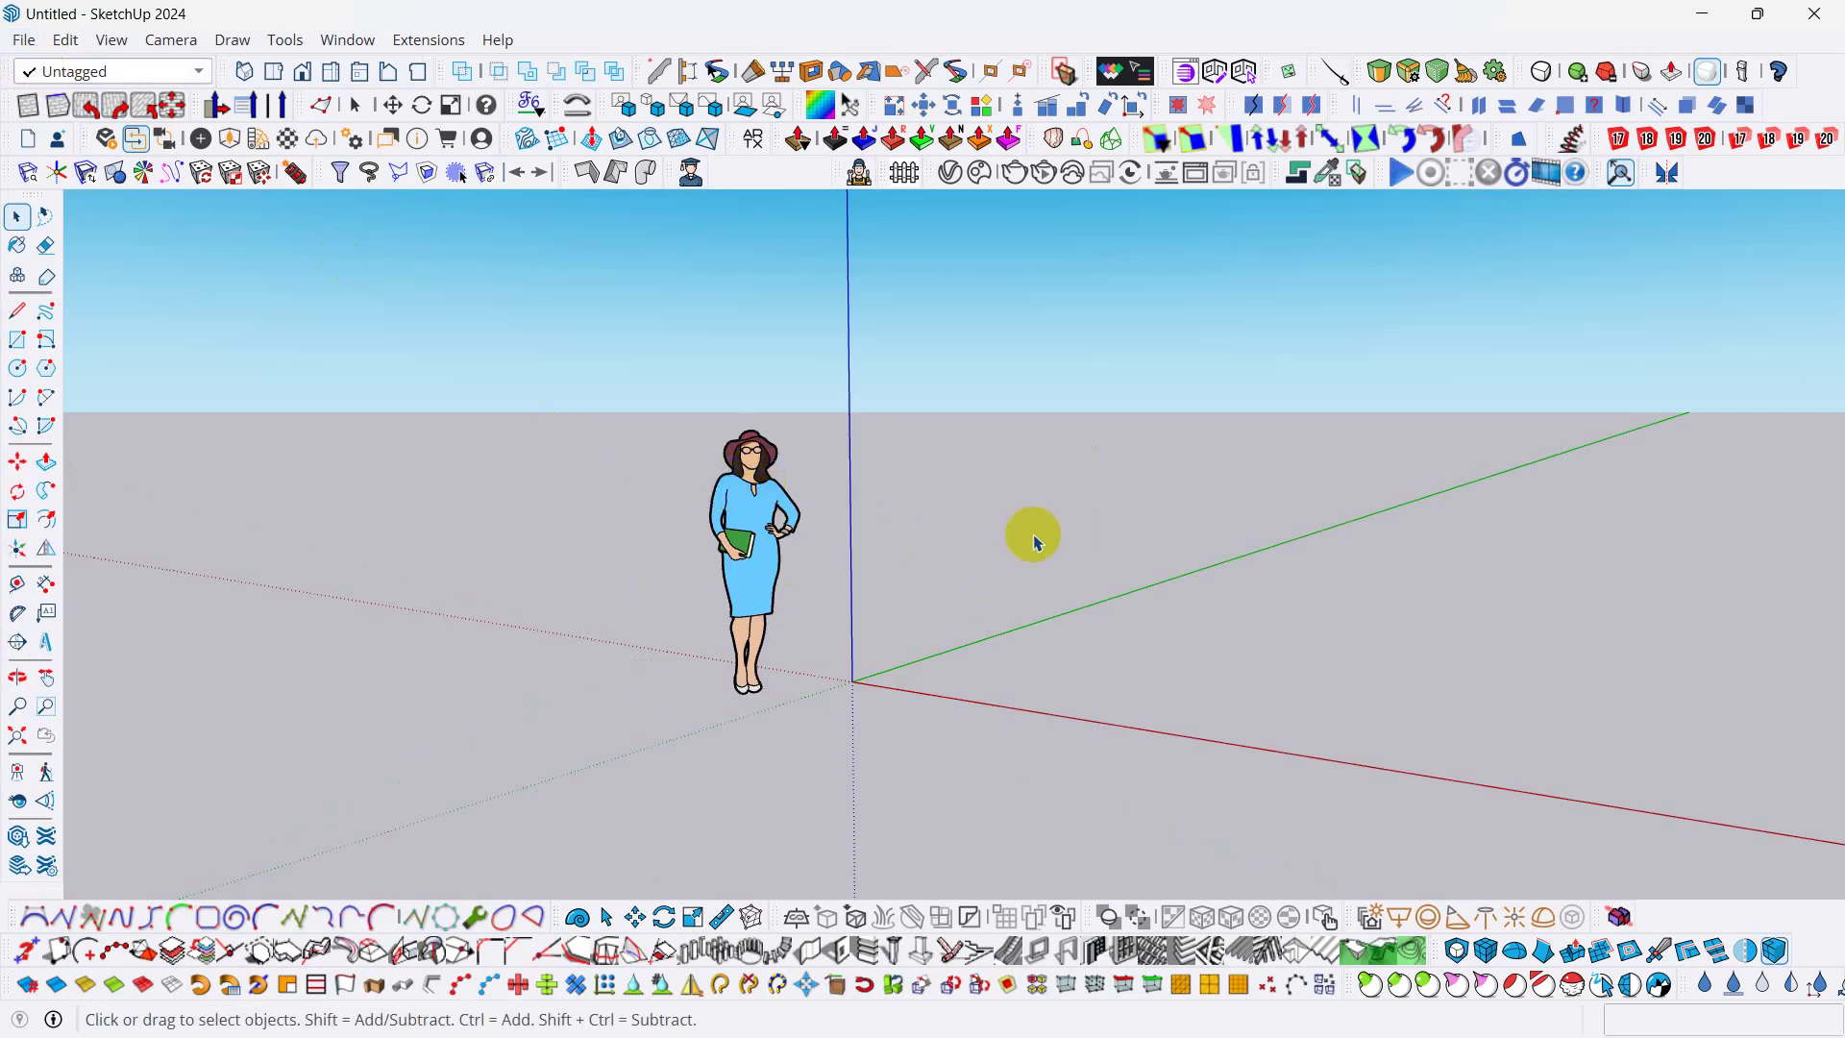
middle_drag(1107, 507, 757, 492)
click(758, 492)
key(Delete)
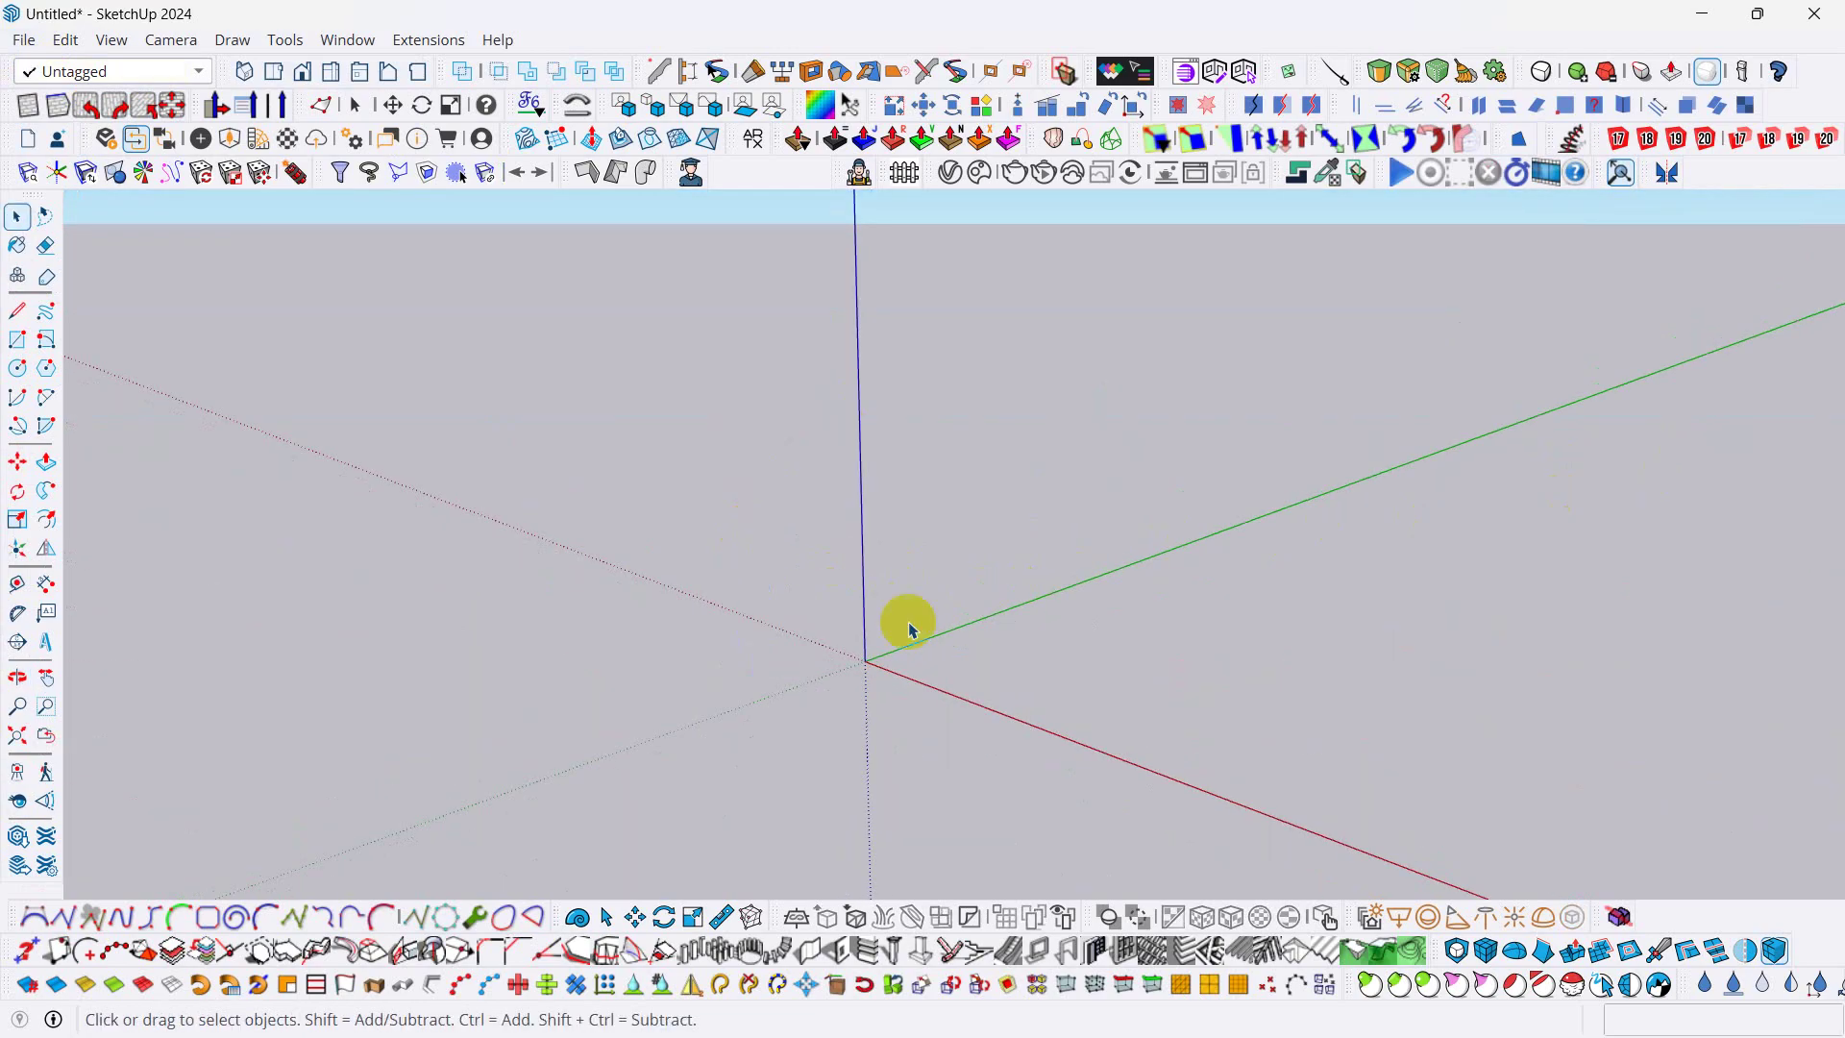
middle_drag(948, 638, 951, 711)
- Draw a rectangular floor at the origin and push/pull it up into a box
key(r)
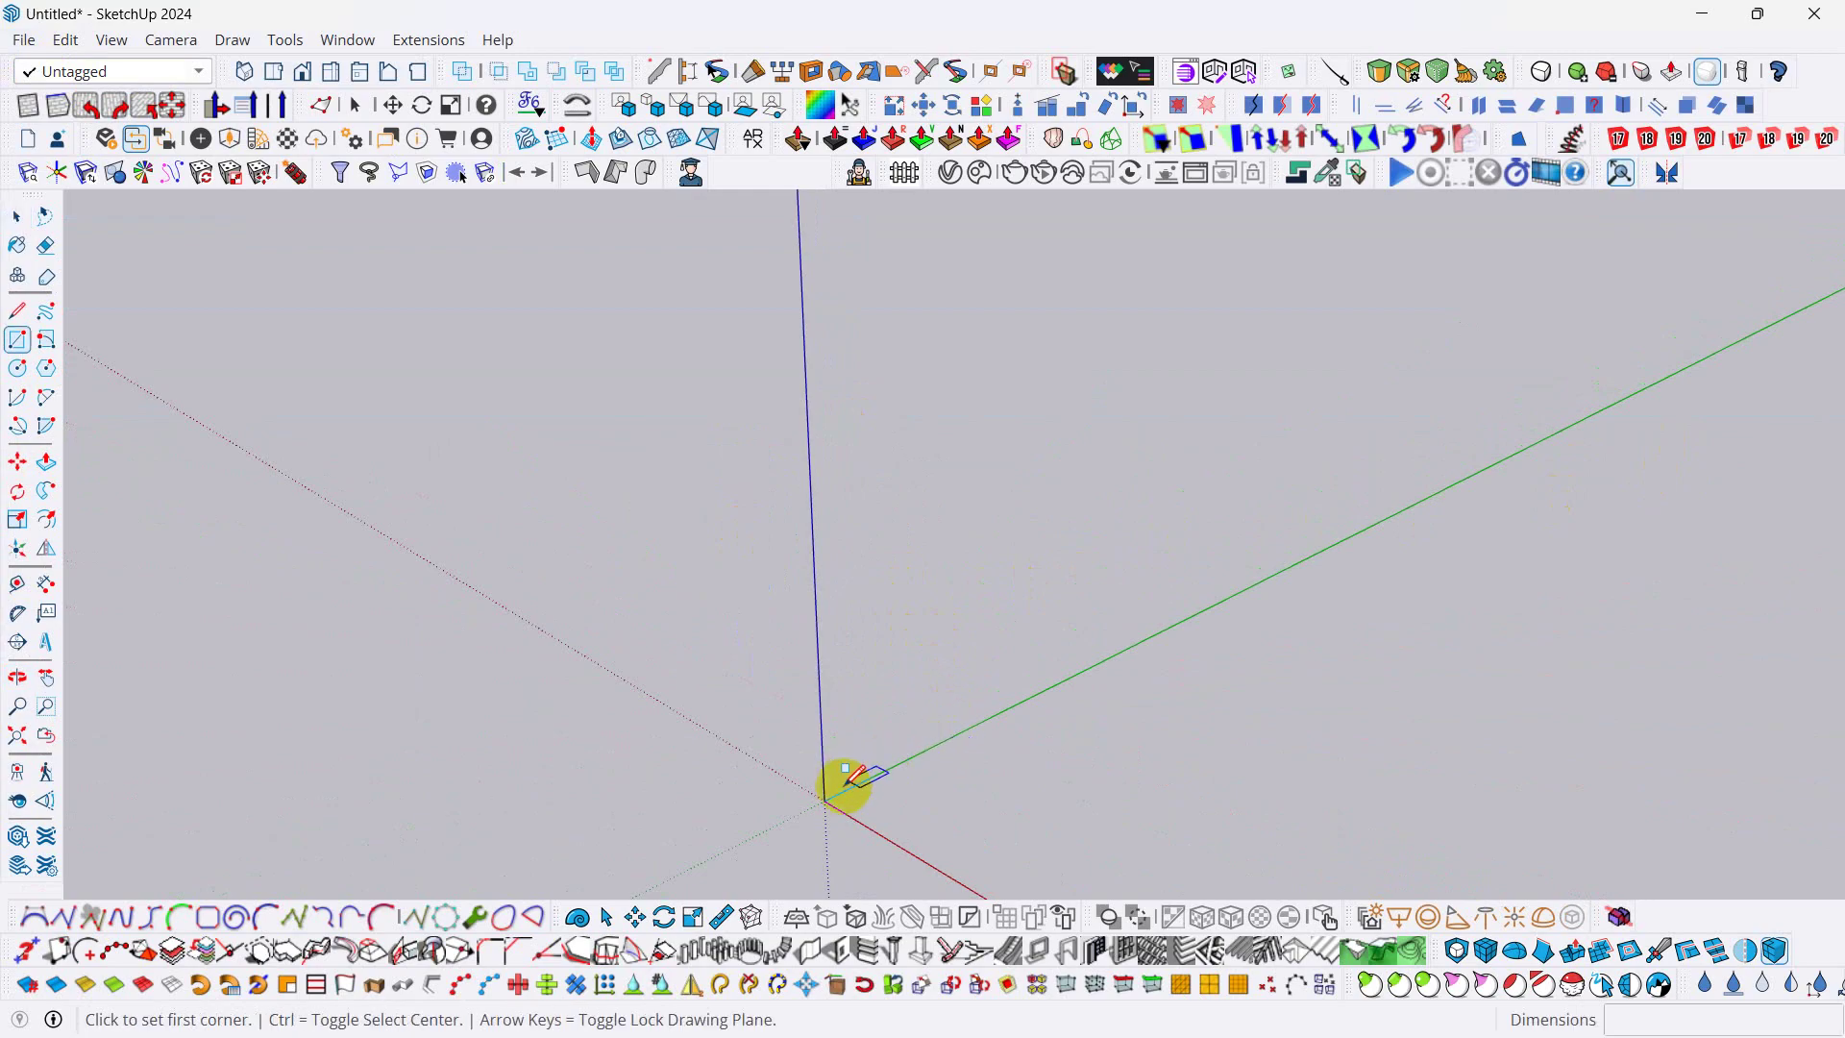
click(824, 798)
click(1228, 796)
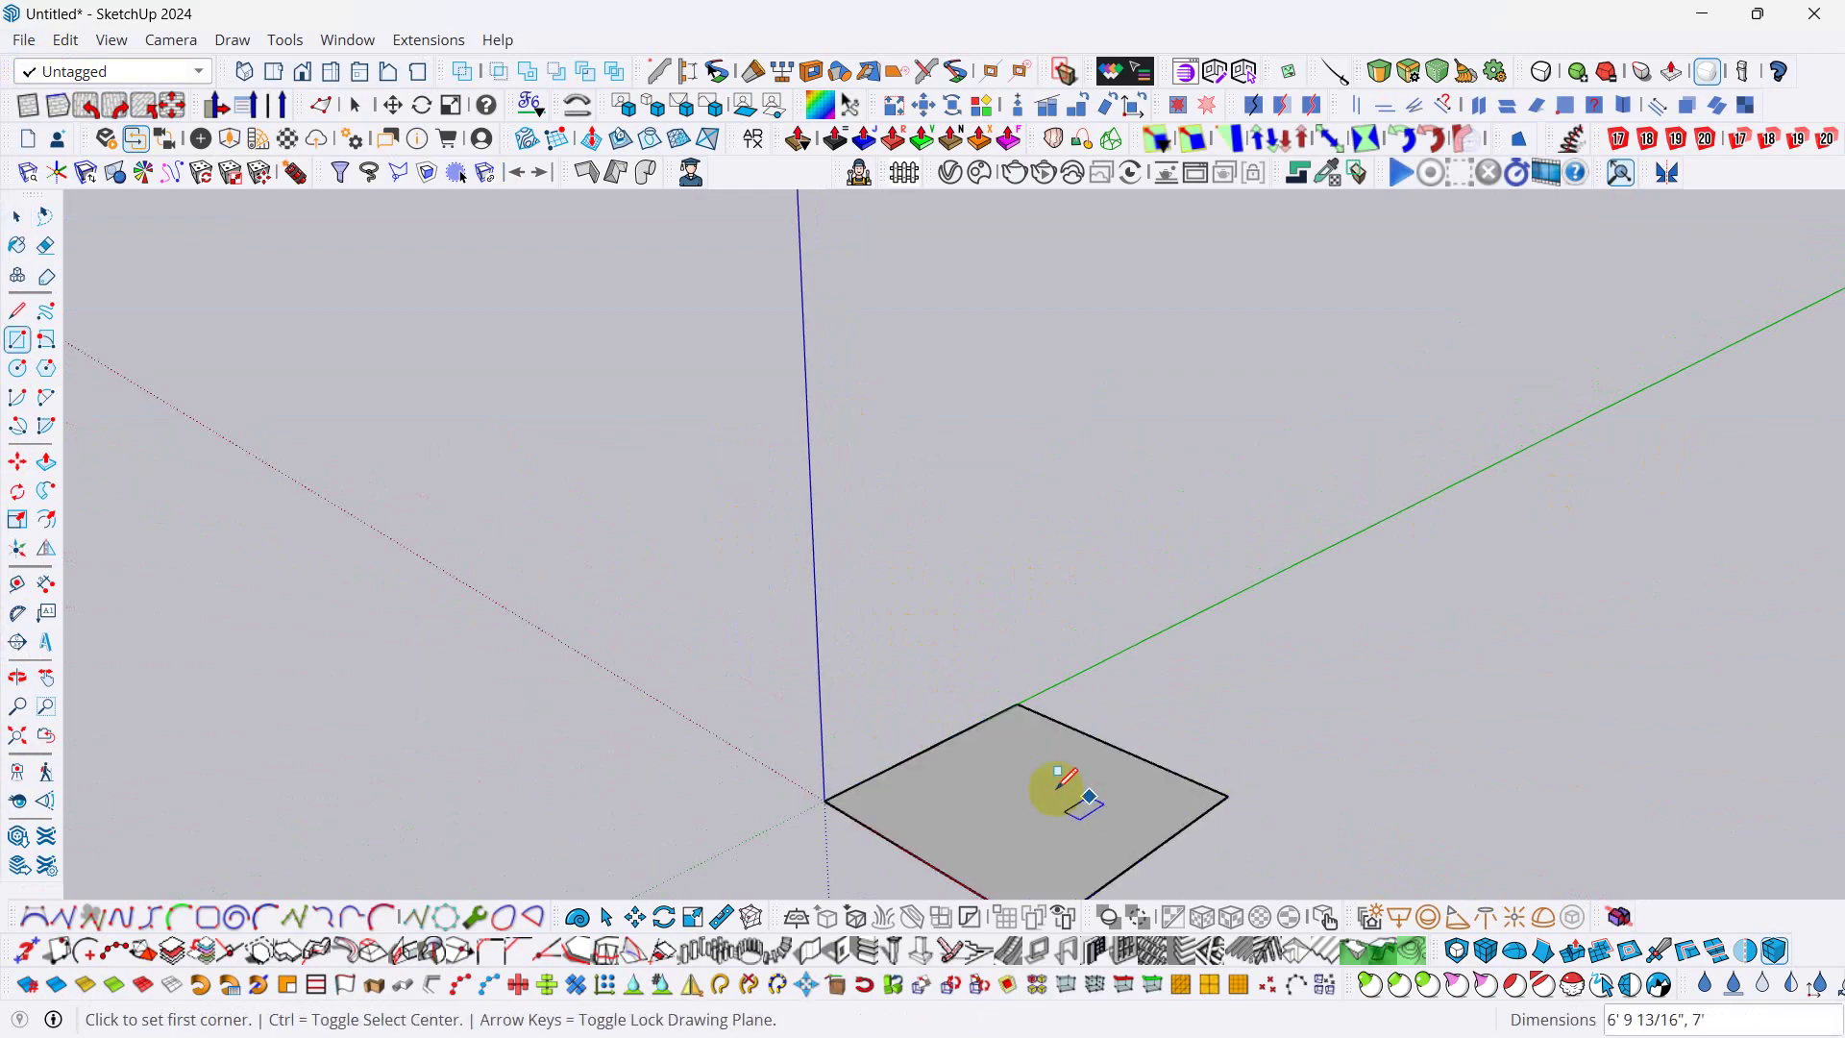
key(p)
click(1104, 791)
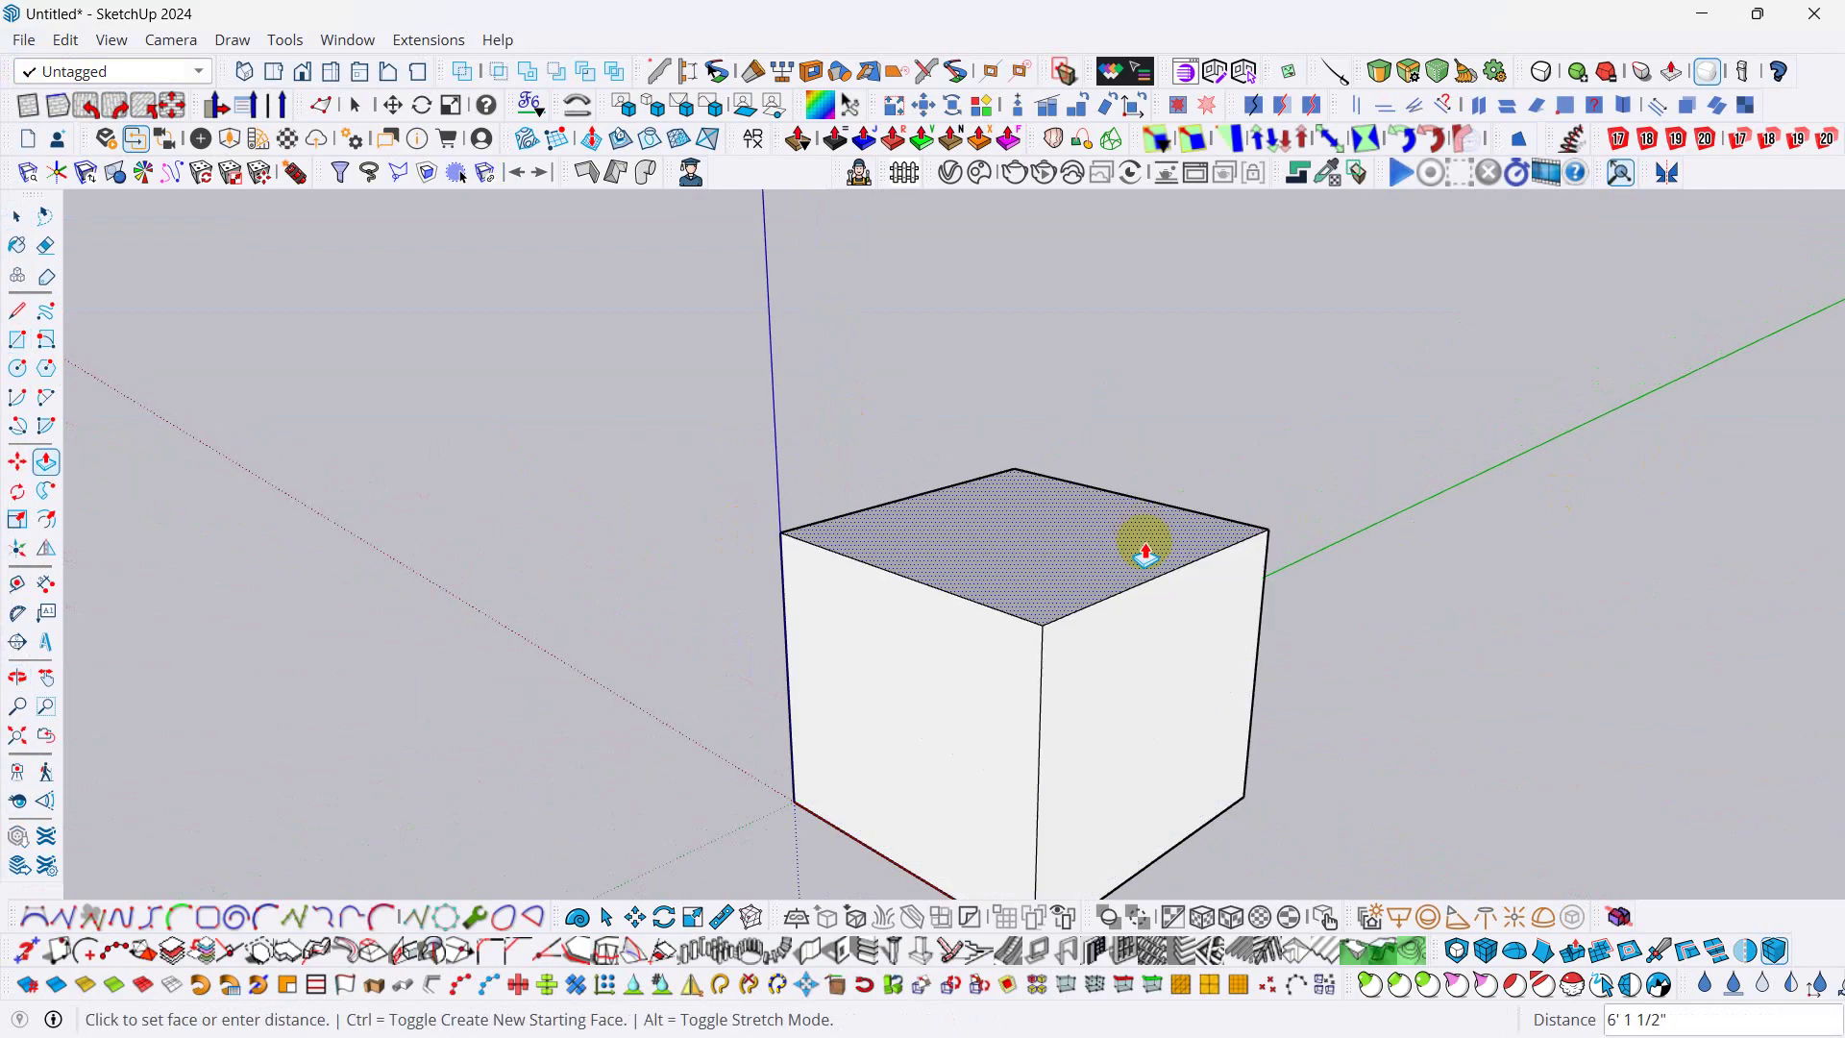
click(1145, 539)
middle_drag(937, 625, 1154, 576)
- Delete the box's front face and select the whole open box
key(space)
key(Delete)
scroll(944, 702, down, 1)
scroll(1154, 577, up, 2)
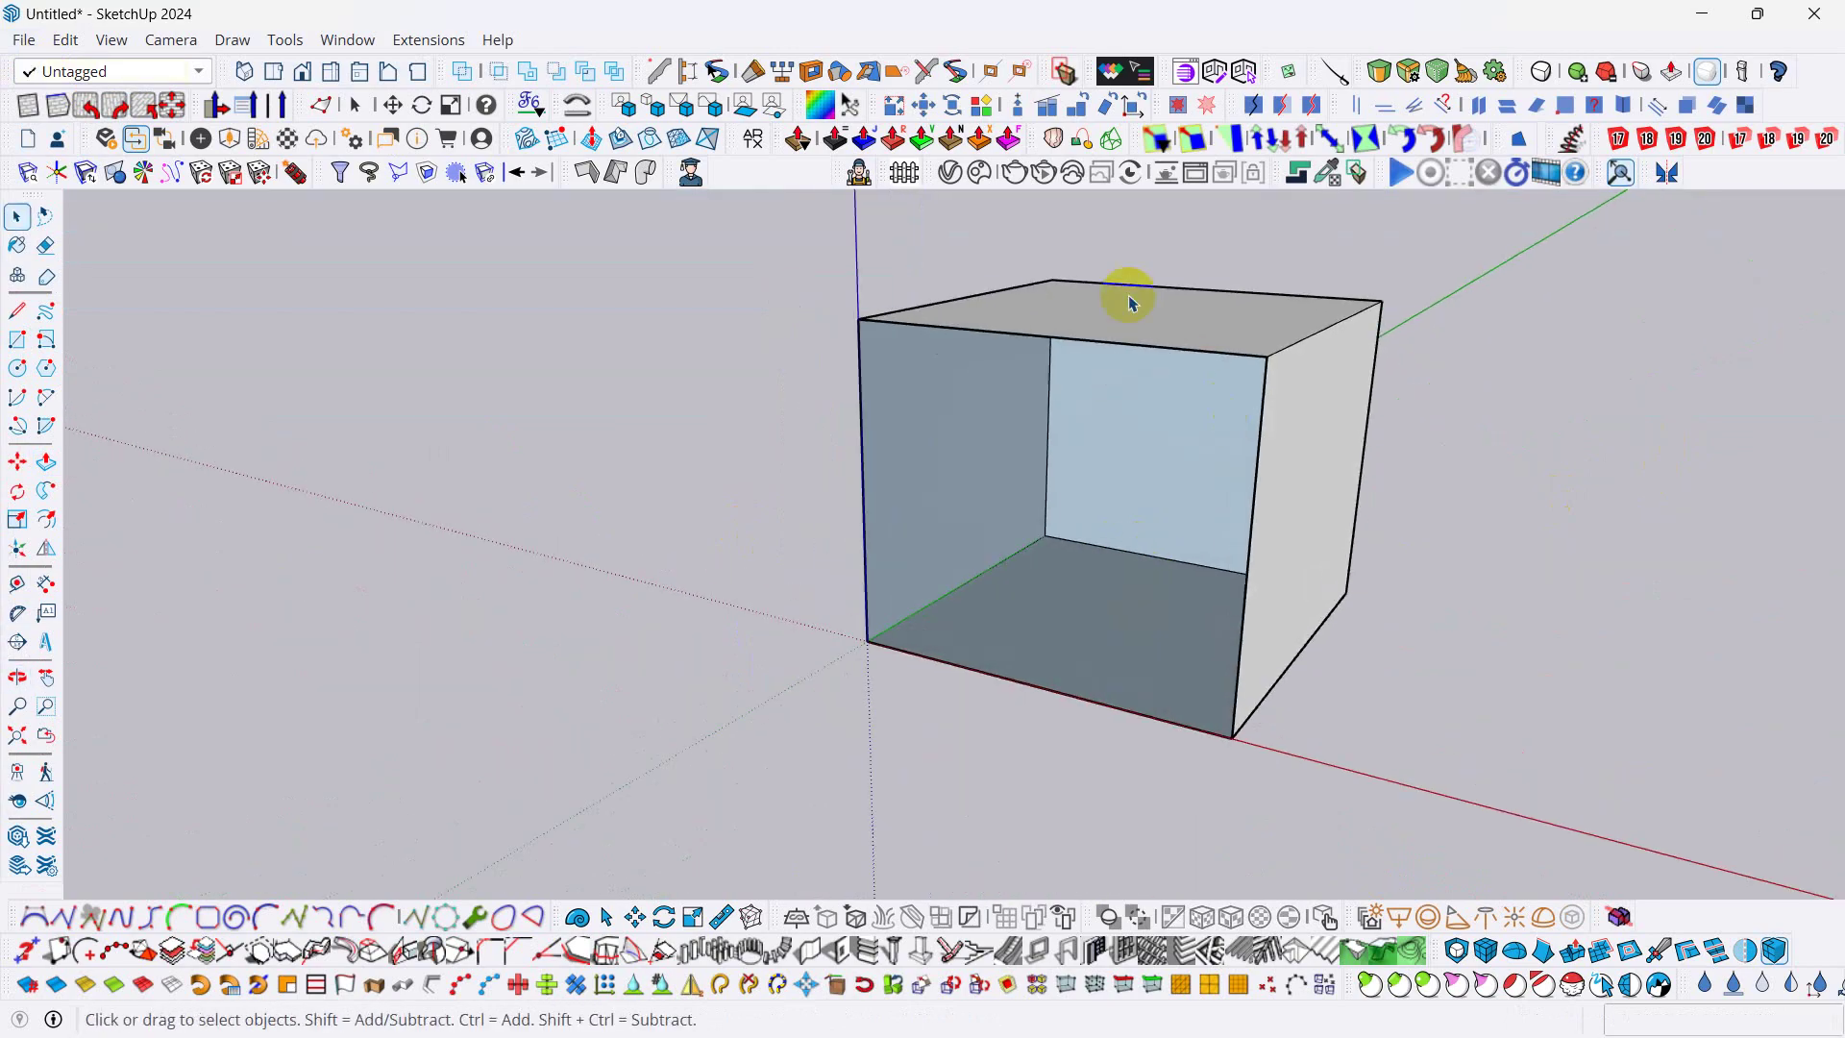
triple_click(1126, 462)
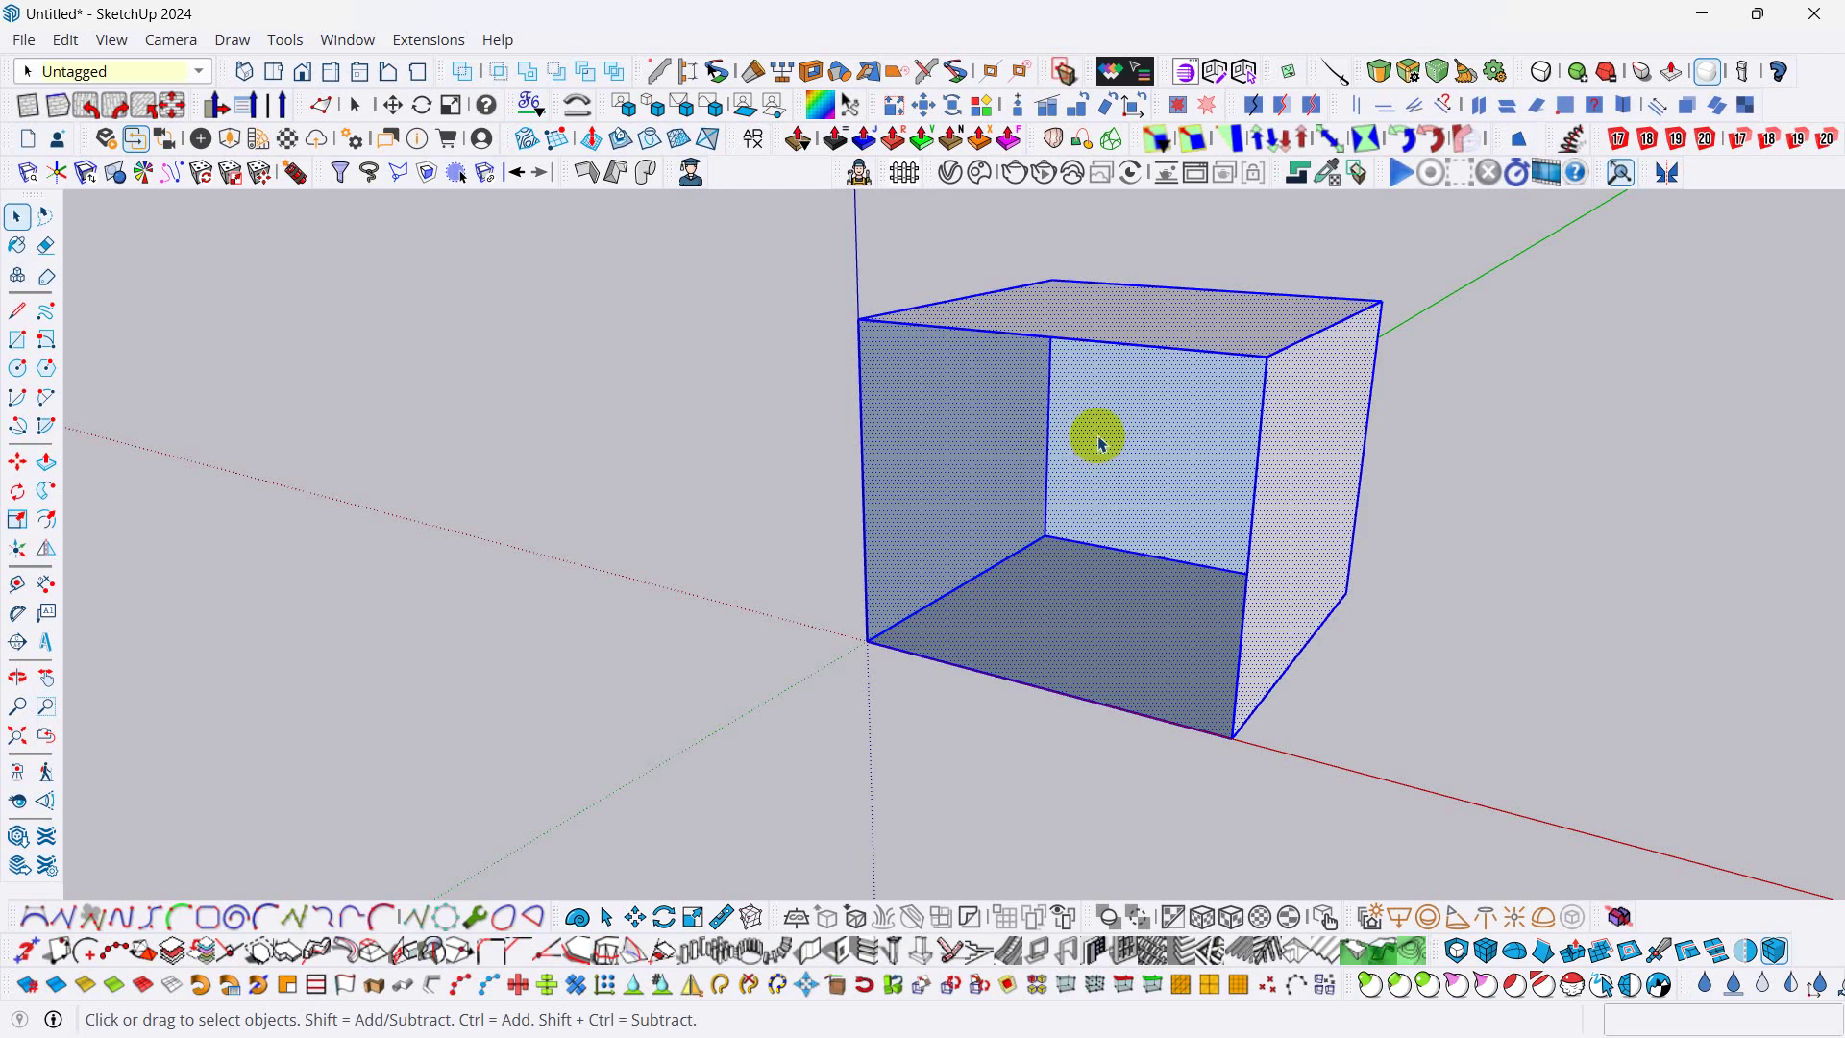
- Apply Reverse Faces to the whole open box so its walls face inward, then clear the selection
right_click(1102, 443)
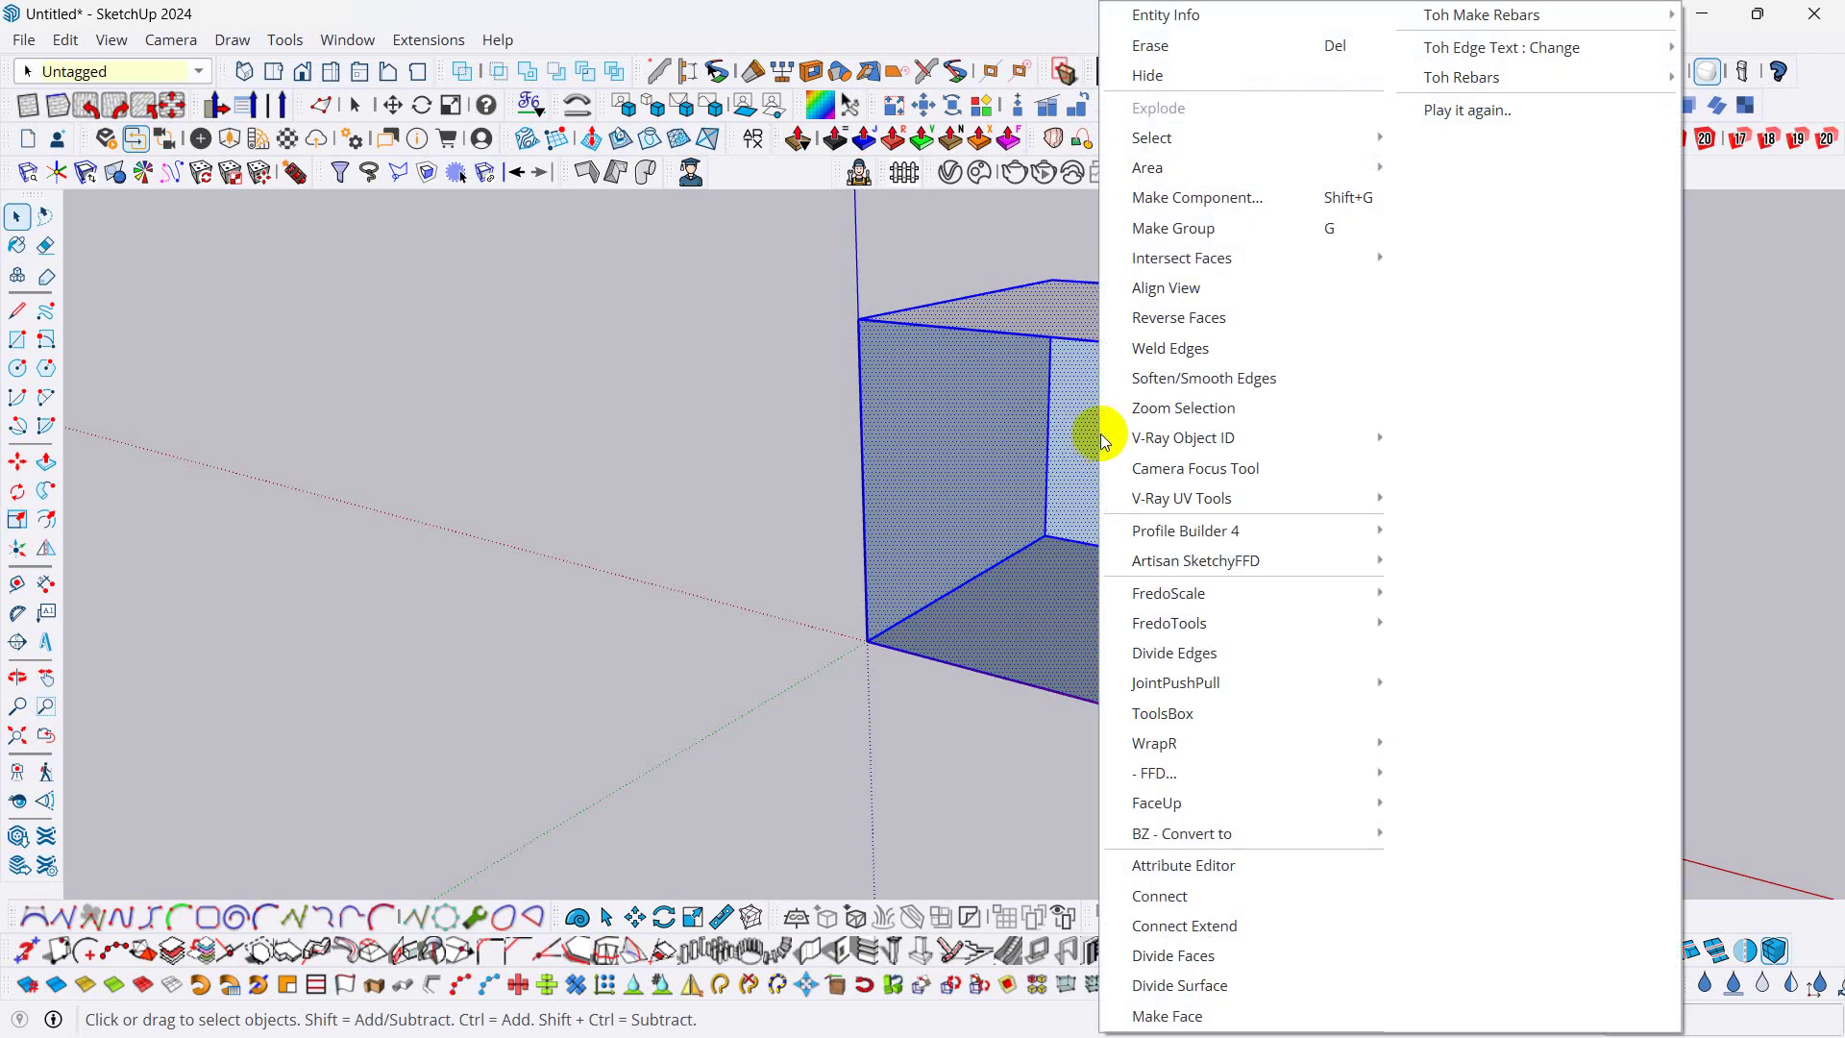
mouse_move(1209, 254)
click(1211, 317)
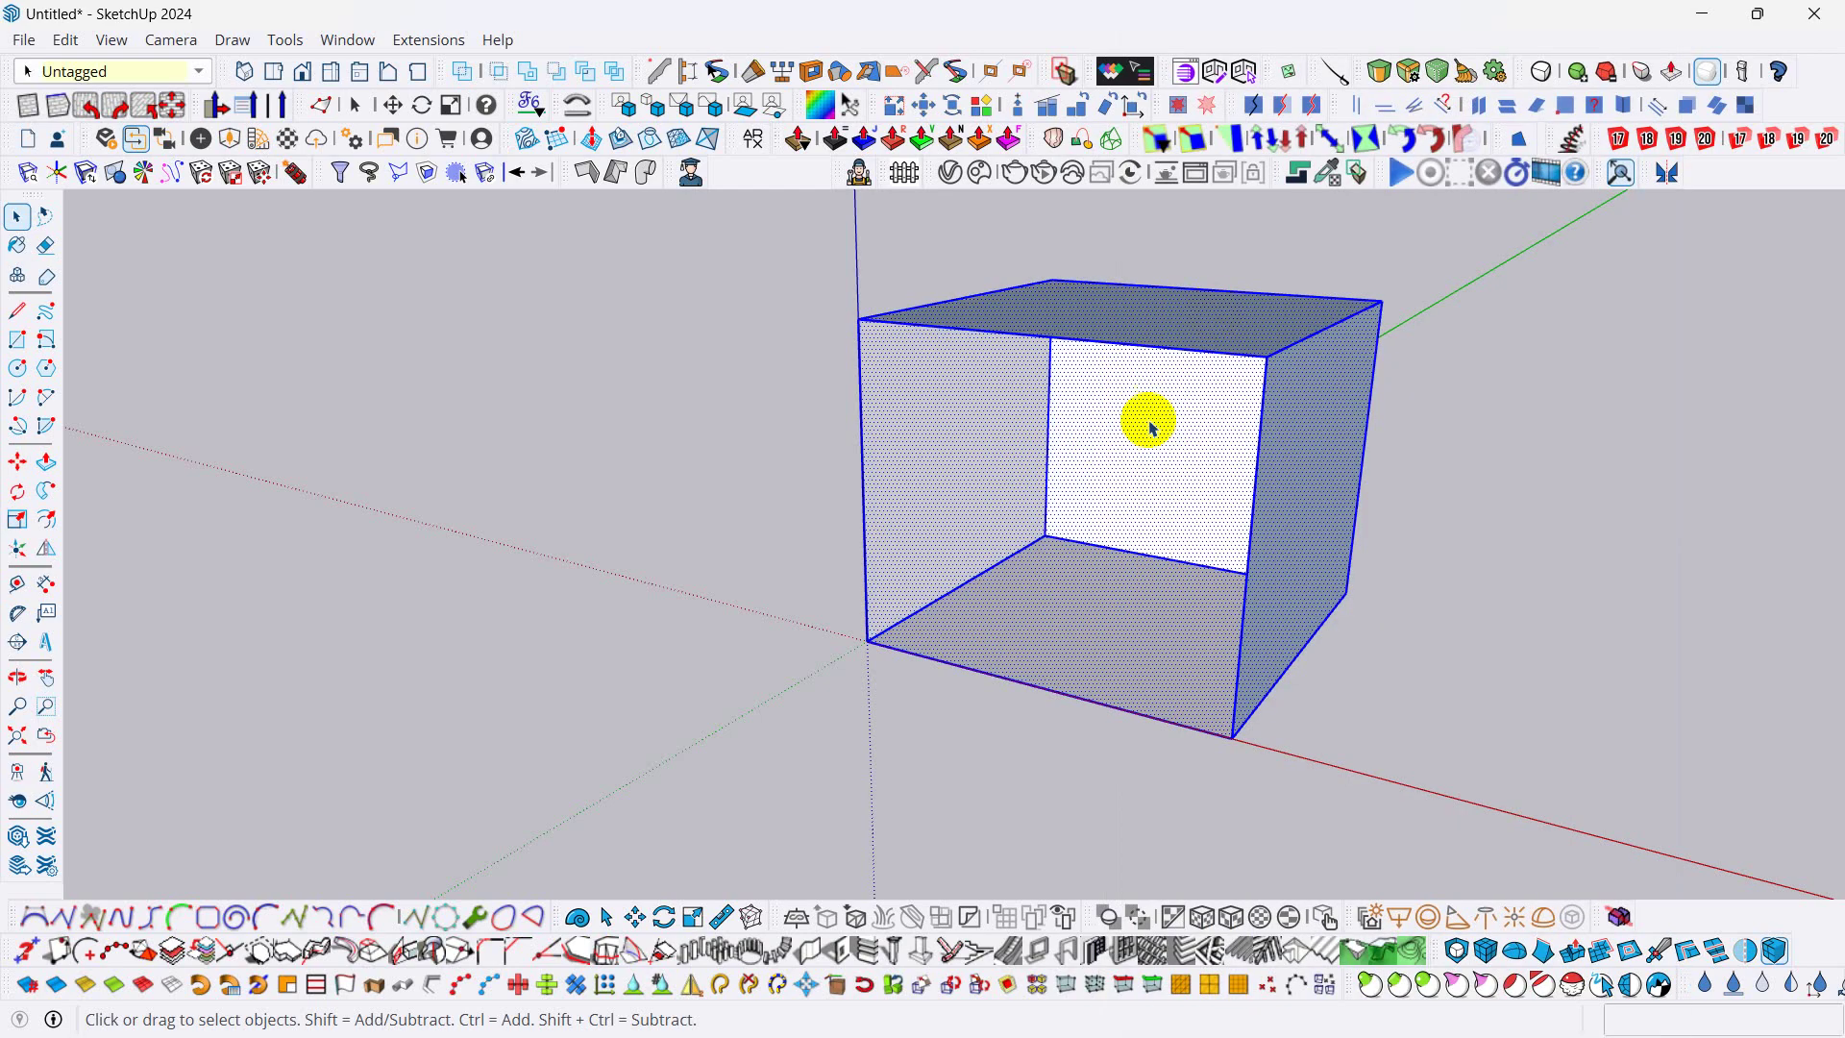
mouse_move(1063, 491)
middle_down()
mouse_move(1248, 450)
mouse_move(1339, 481)
mouse_move(968, 371)
mouse_move(949, 486)
mouse_move(1058, 486)
mouse_move(1174, 433)
mouse_move(844, 494)
mouse_move(1199, 544)
mouse_move(1083, 586)
mouse_move(1163, 535)
mouse_move(1297, 597)
mouse_move(1639, 532)
mouse_move(1590, 511)
mouse_move(1359, 513)
mouse_move(1429, 491)
mouse_move(1705, 486)
mouse_move(1067, 481)
mouse_move(1285, 474)
mouse_move(1058, 401)
mouse_move(1080, 486)
mouse_move(1040, 462)
middle_up()
click(1089, 519)
triple_click(1067, 481)
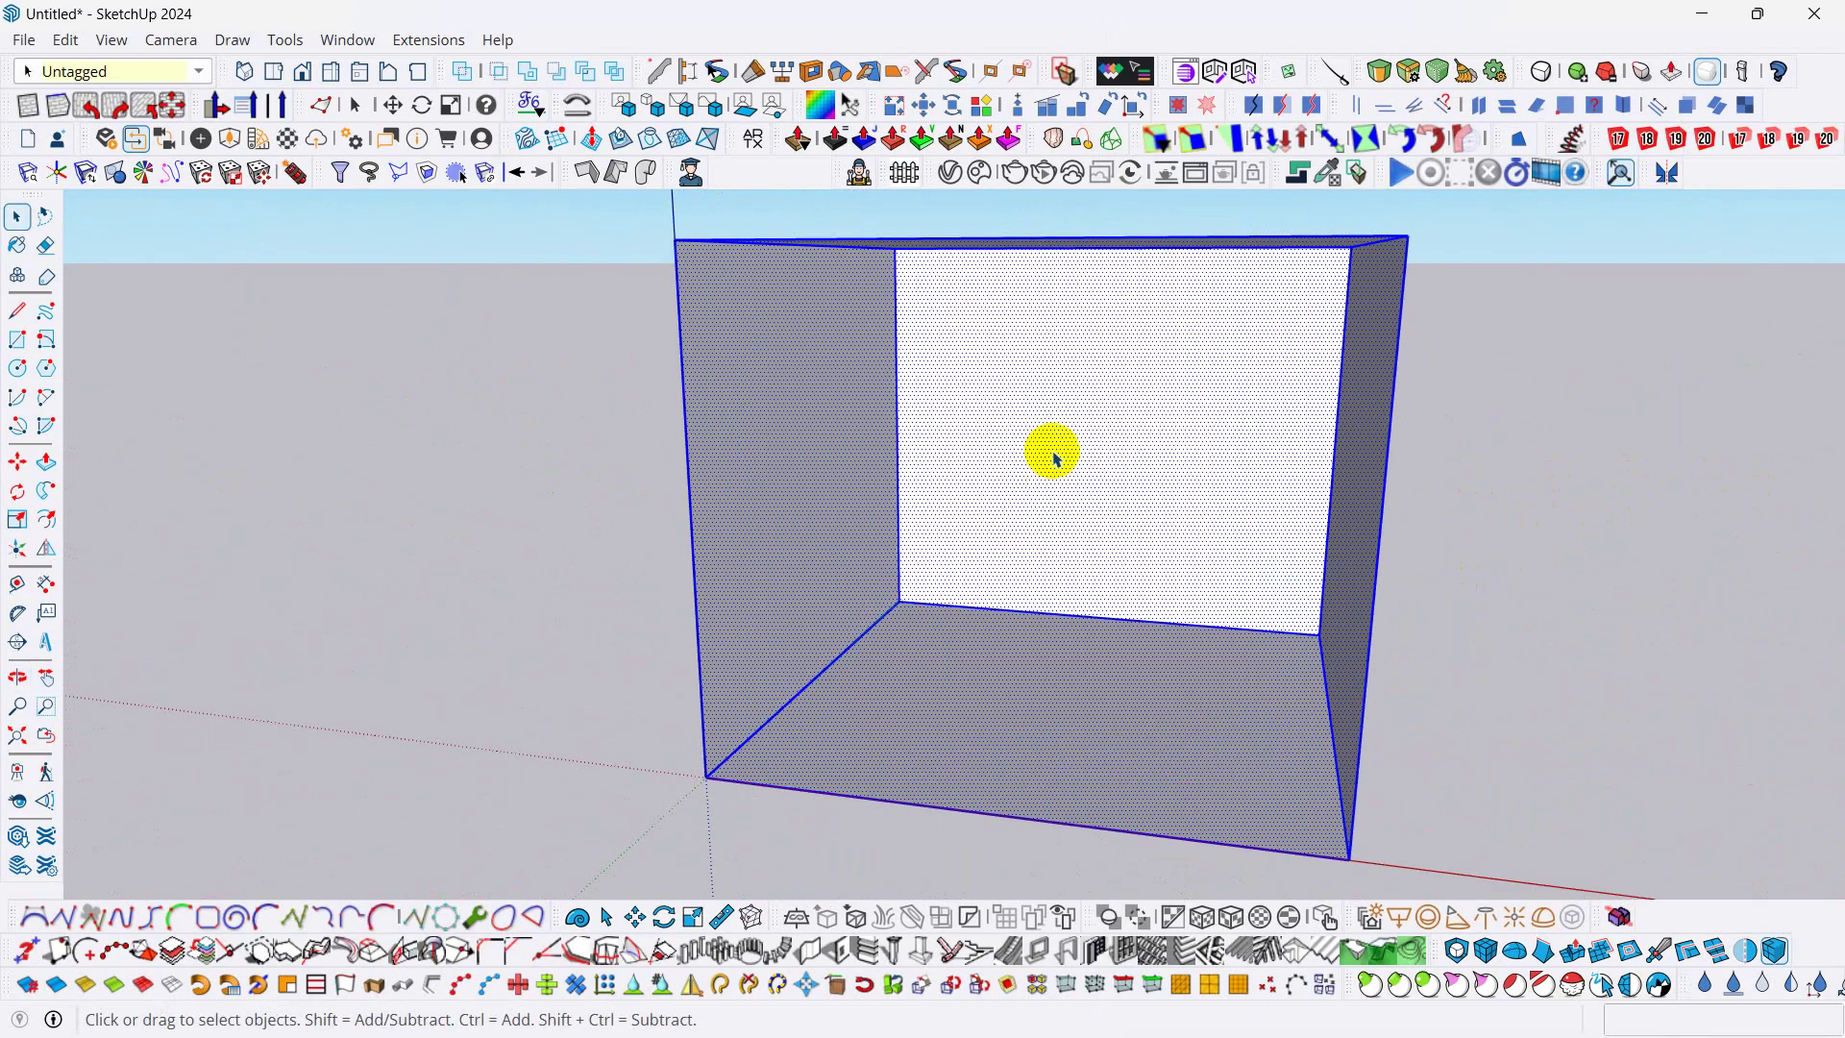
click(1120, 407)
middle_drag(1119, 409, 1025, 461)
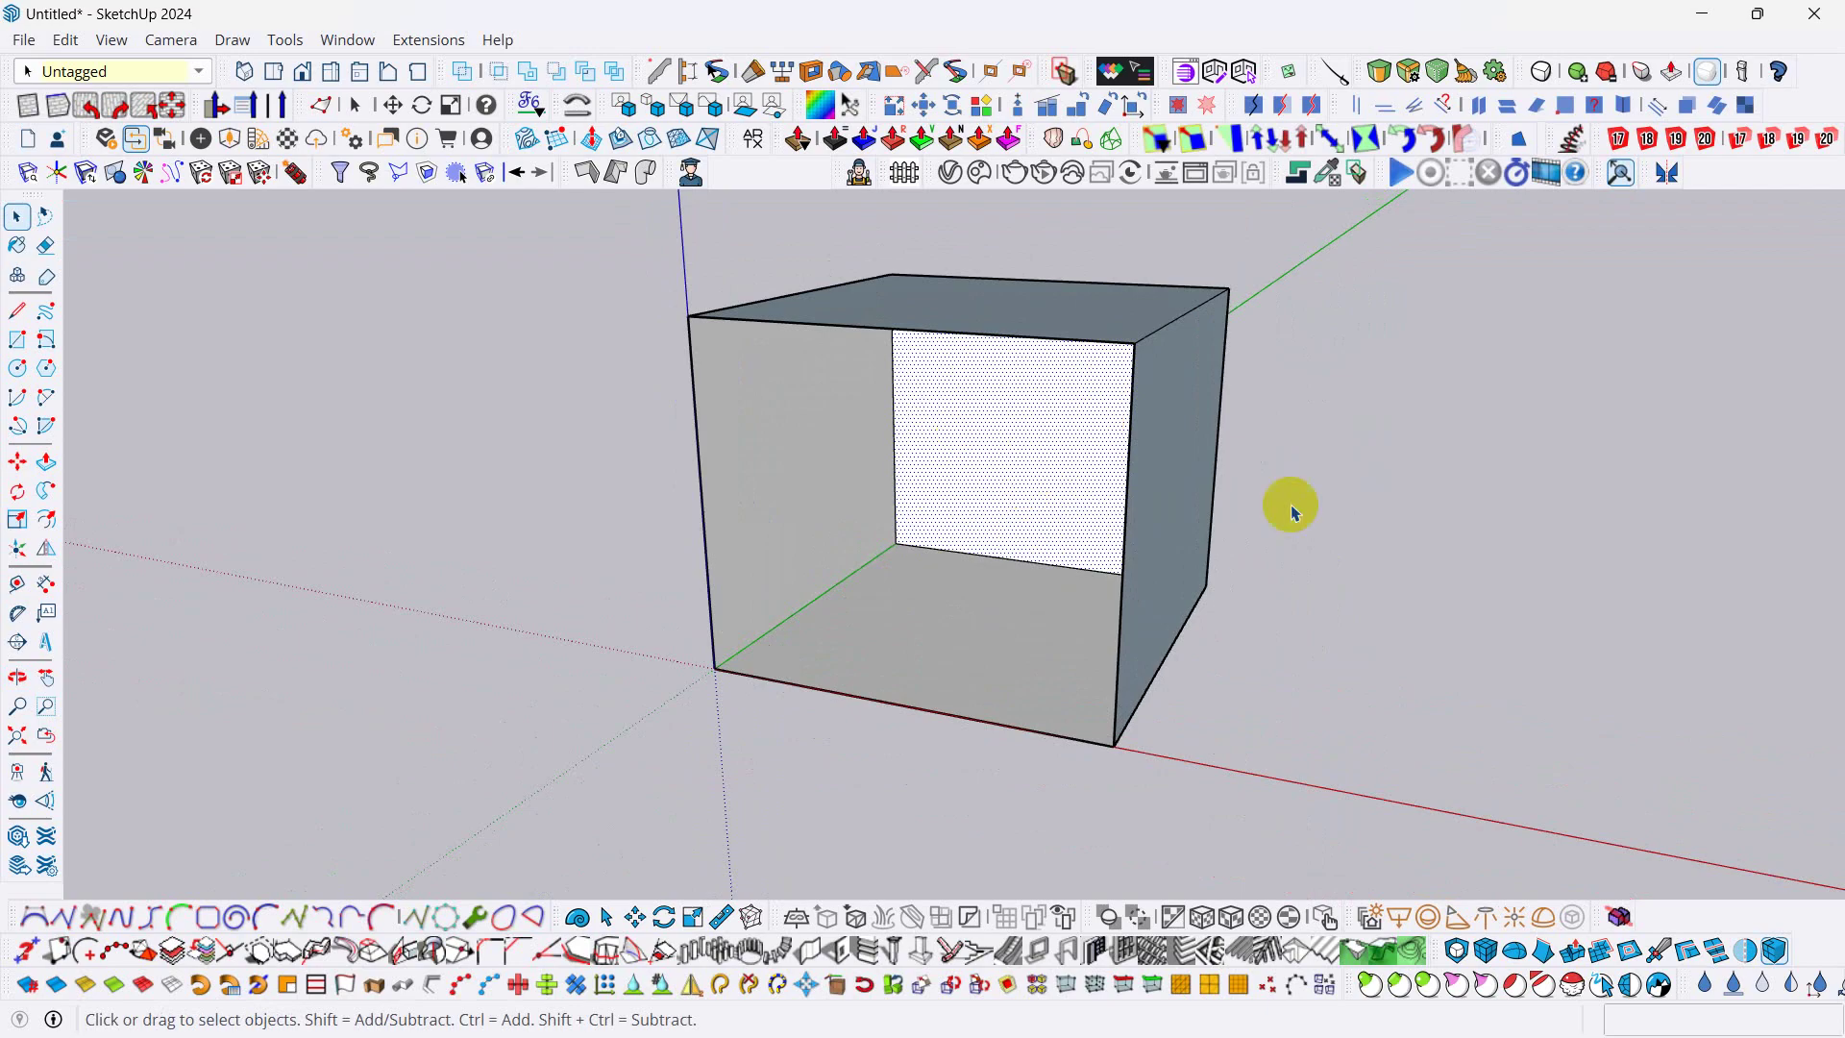
click(1400, 482)
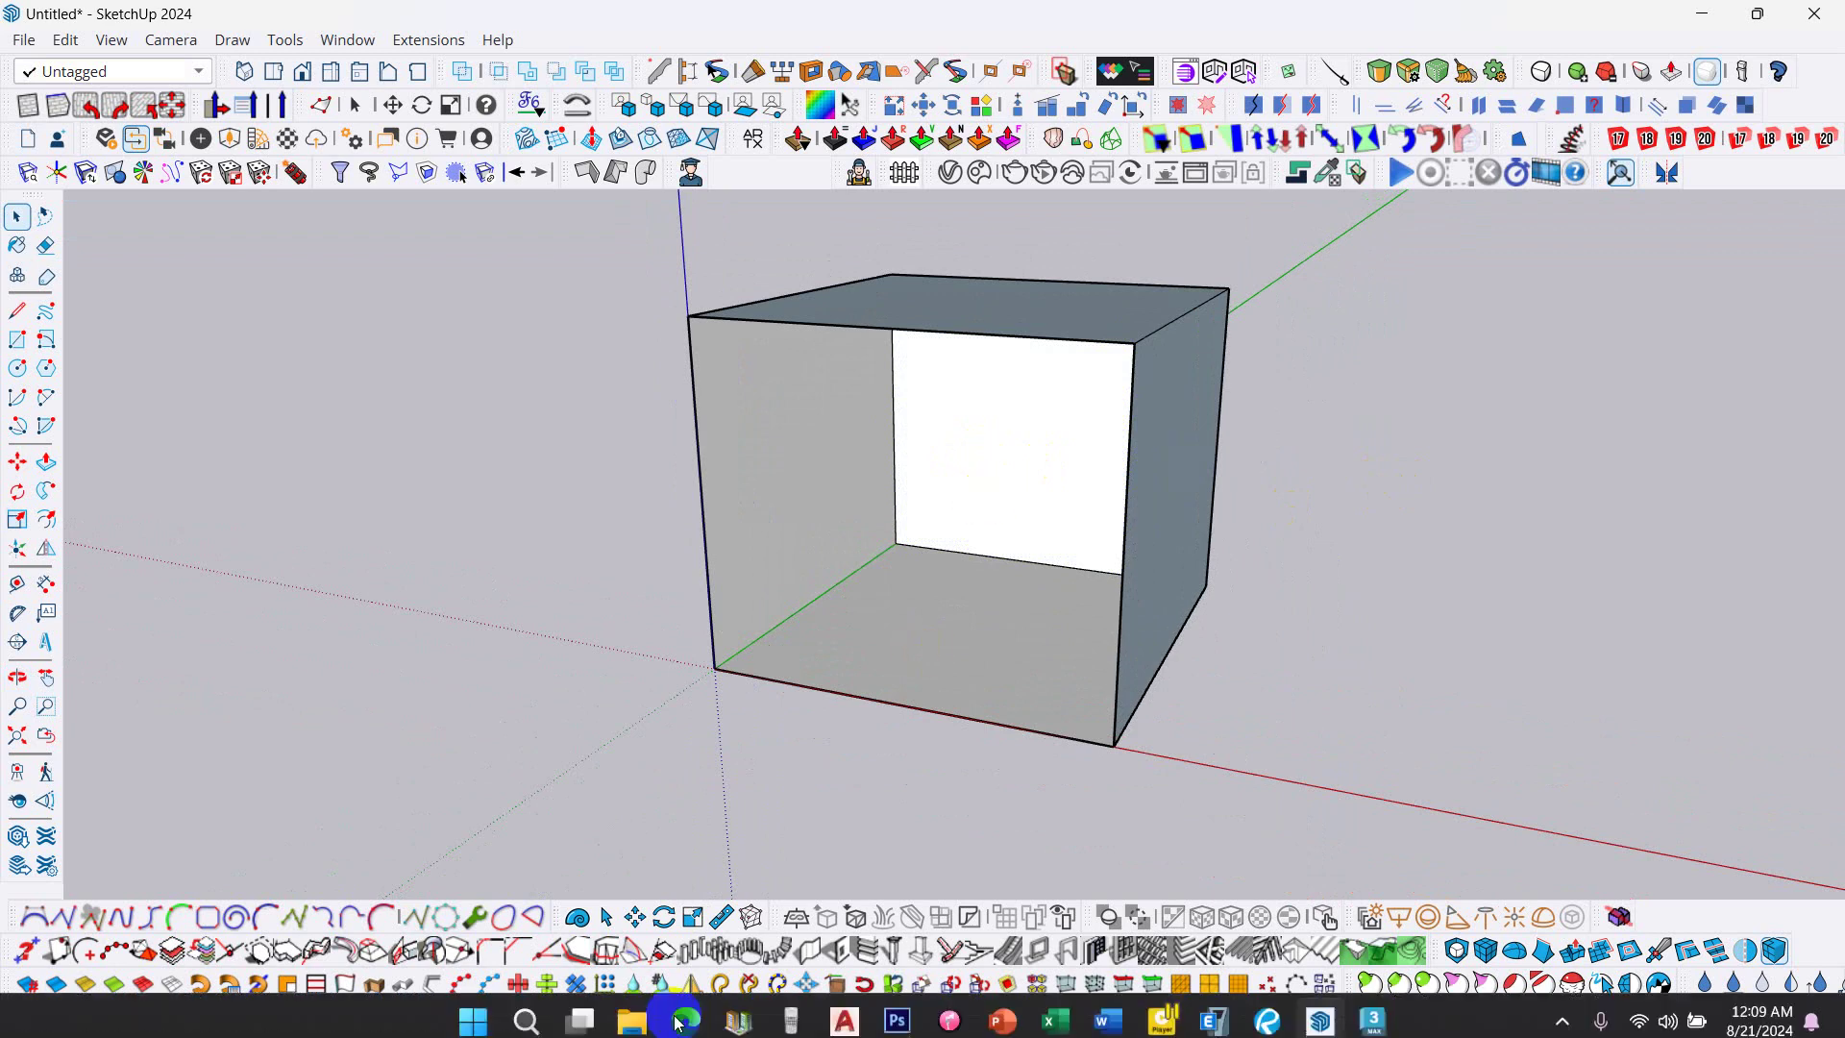
- Bring up the 2rb folder and look over its EXR room file, night room PNG and alpha mask PNG
click(631, 1023)
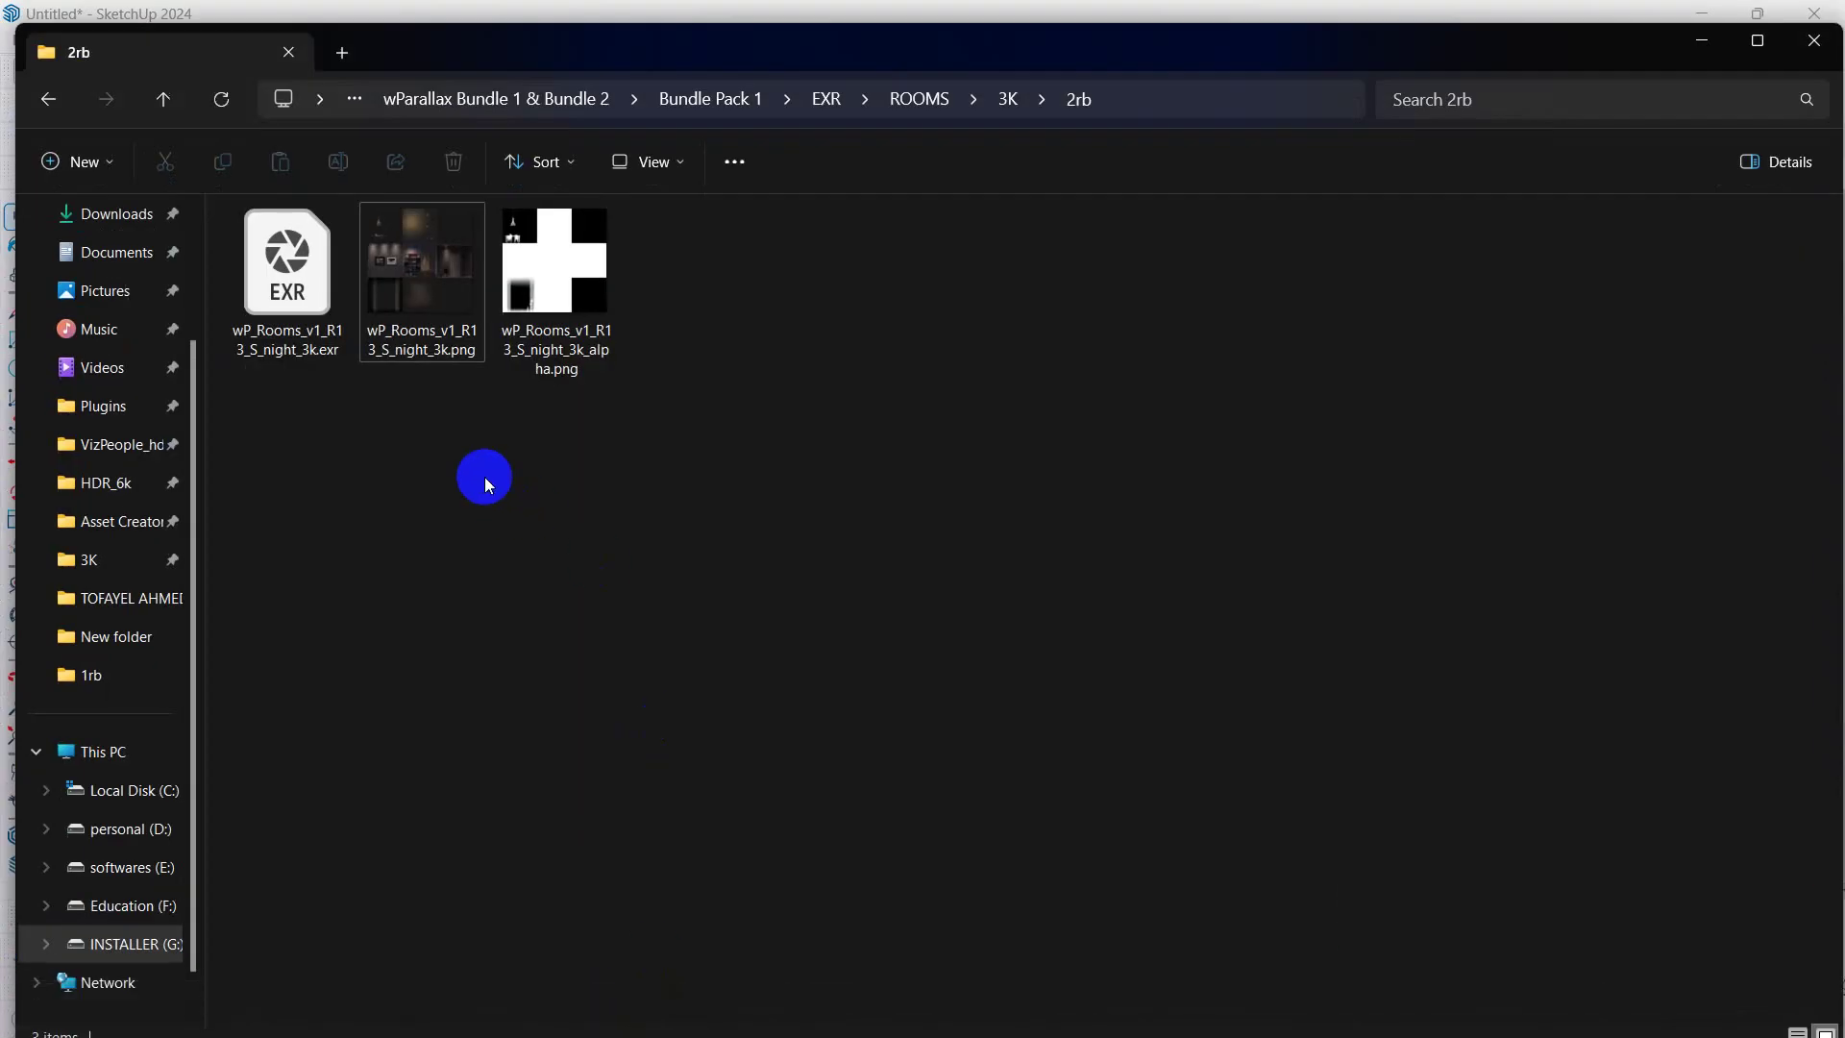
click(285, 336)
click(423, 357)
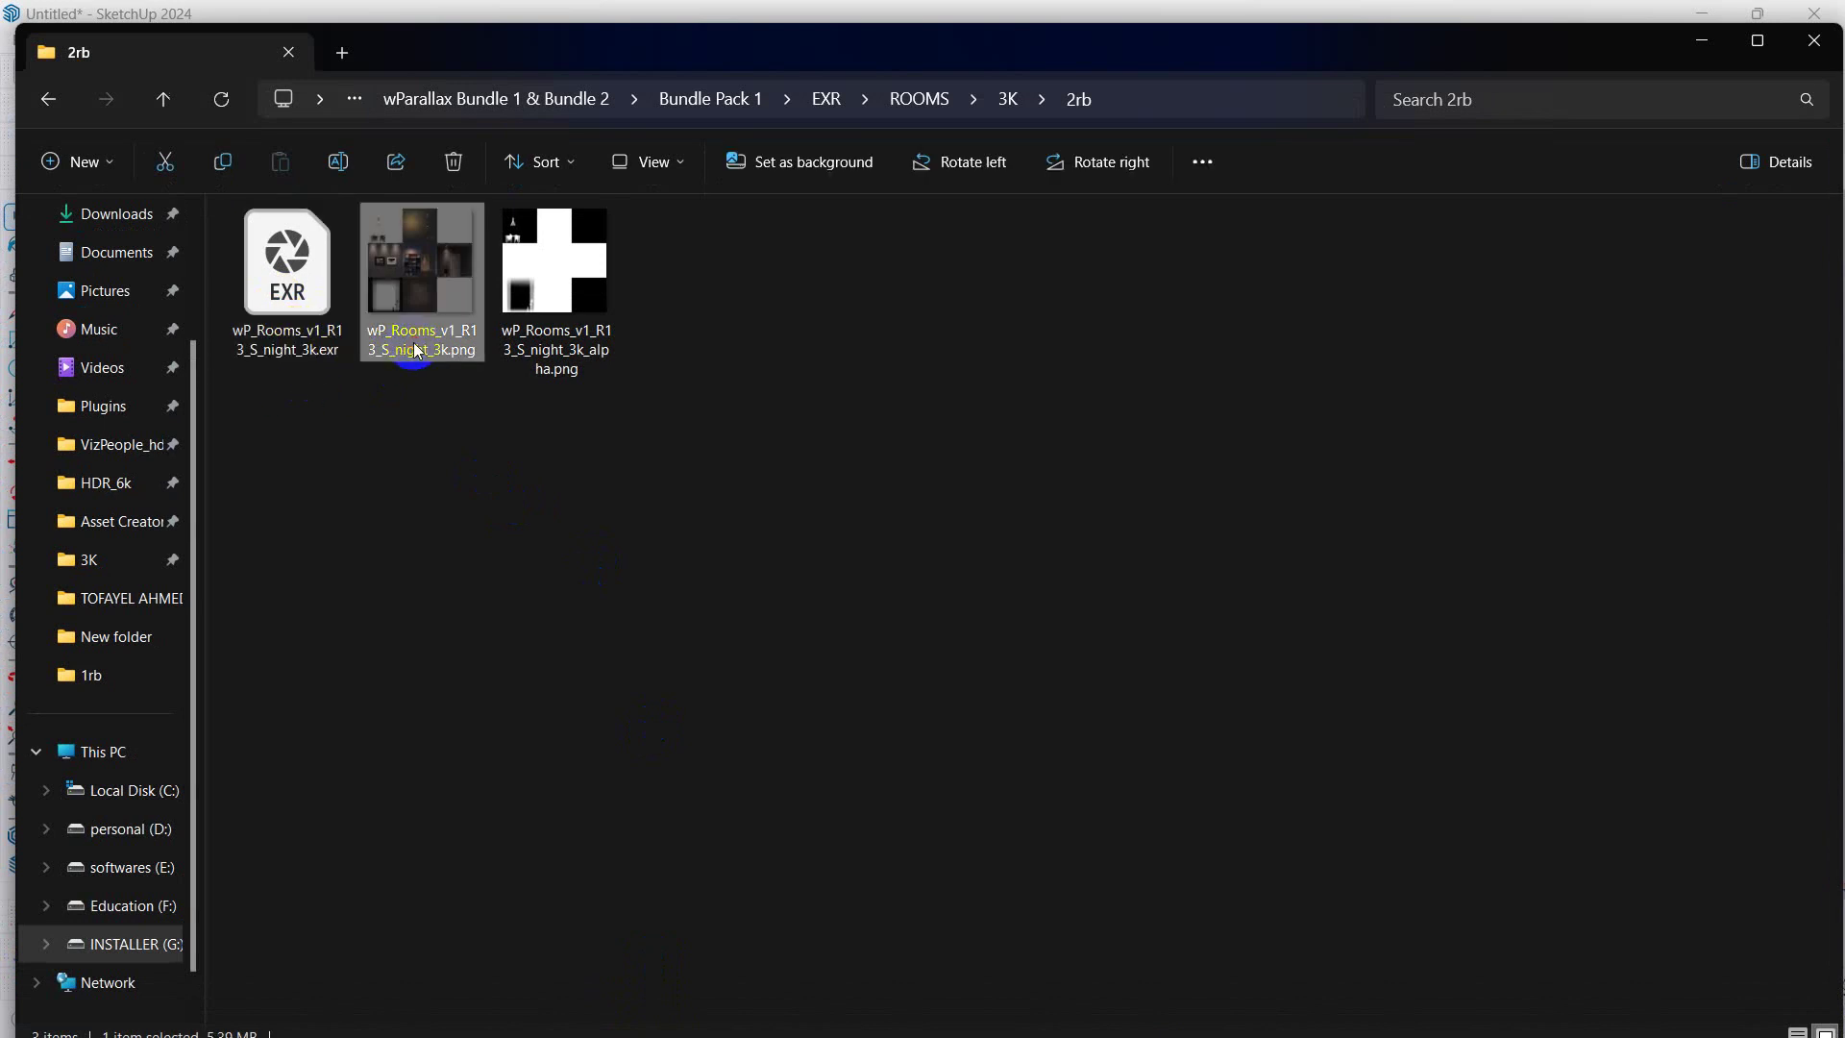
click(298, 315)
click(415, 298)
click(317, 348)
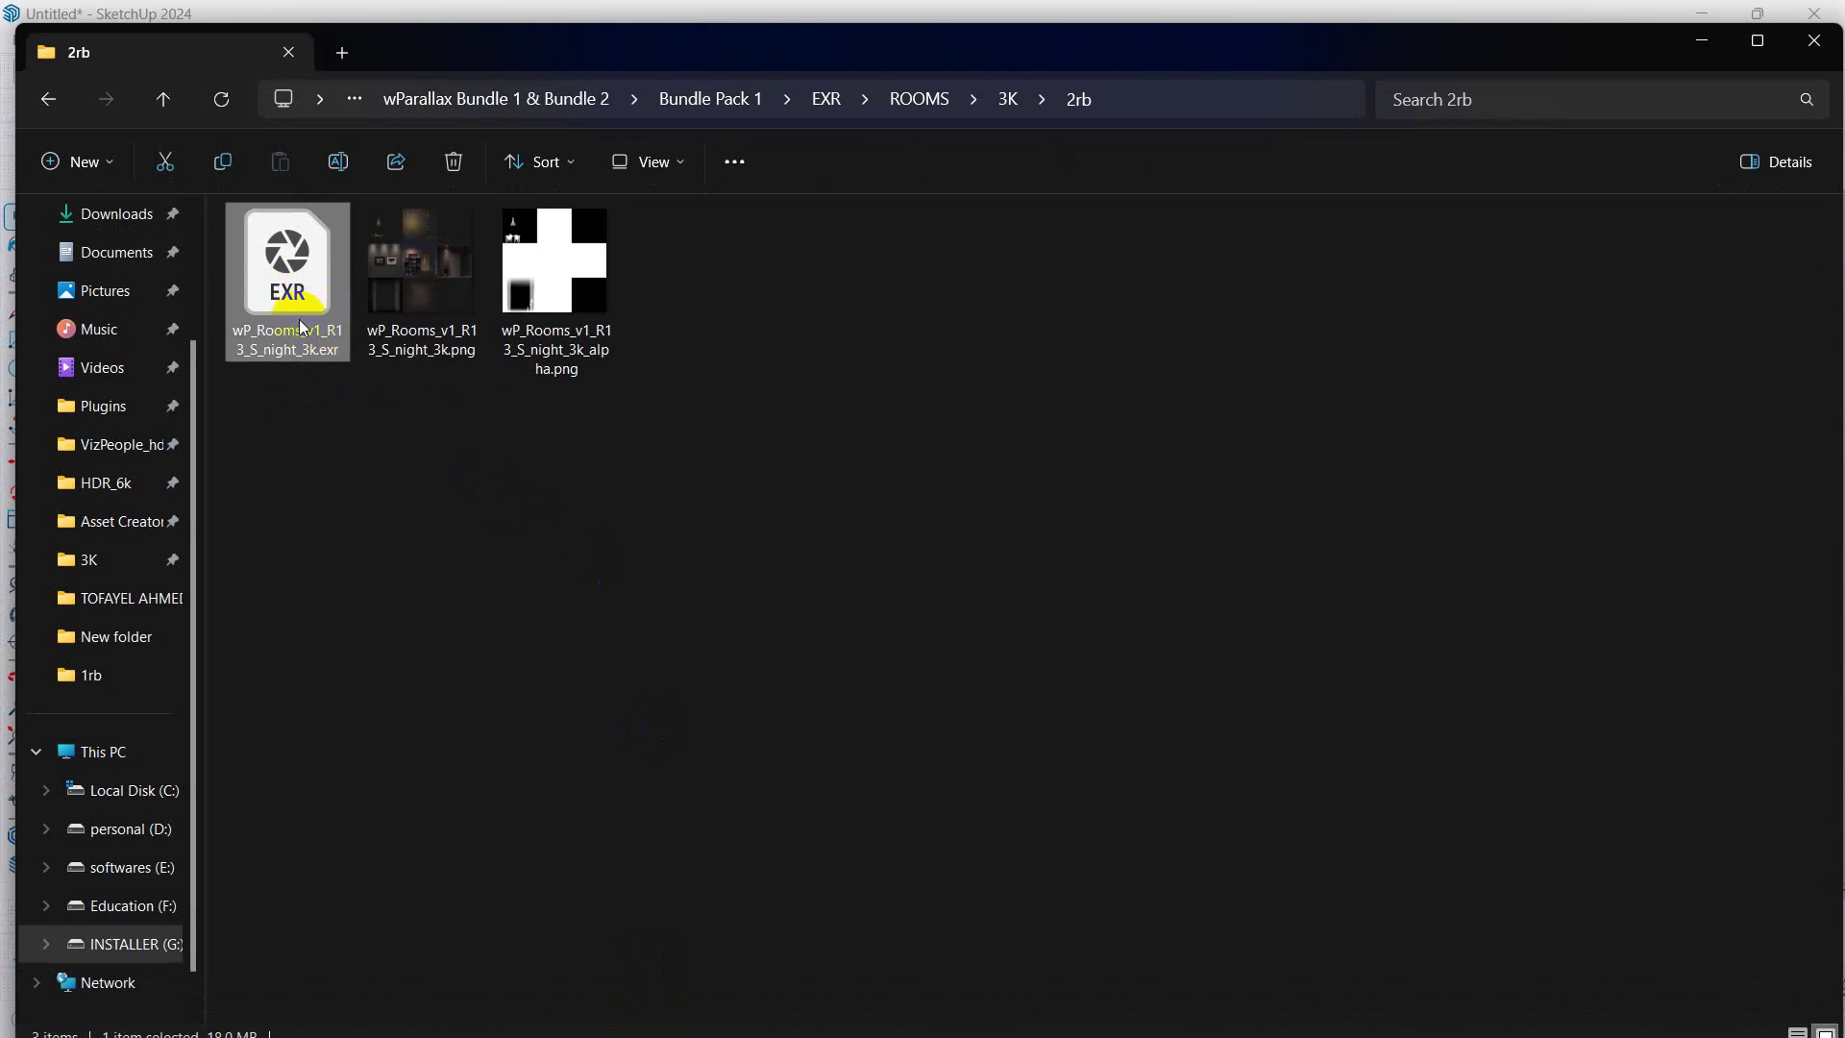
click(544, 326)
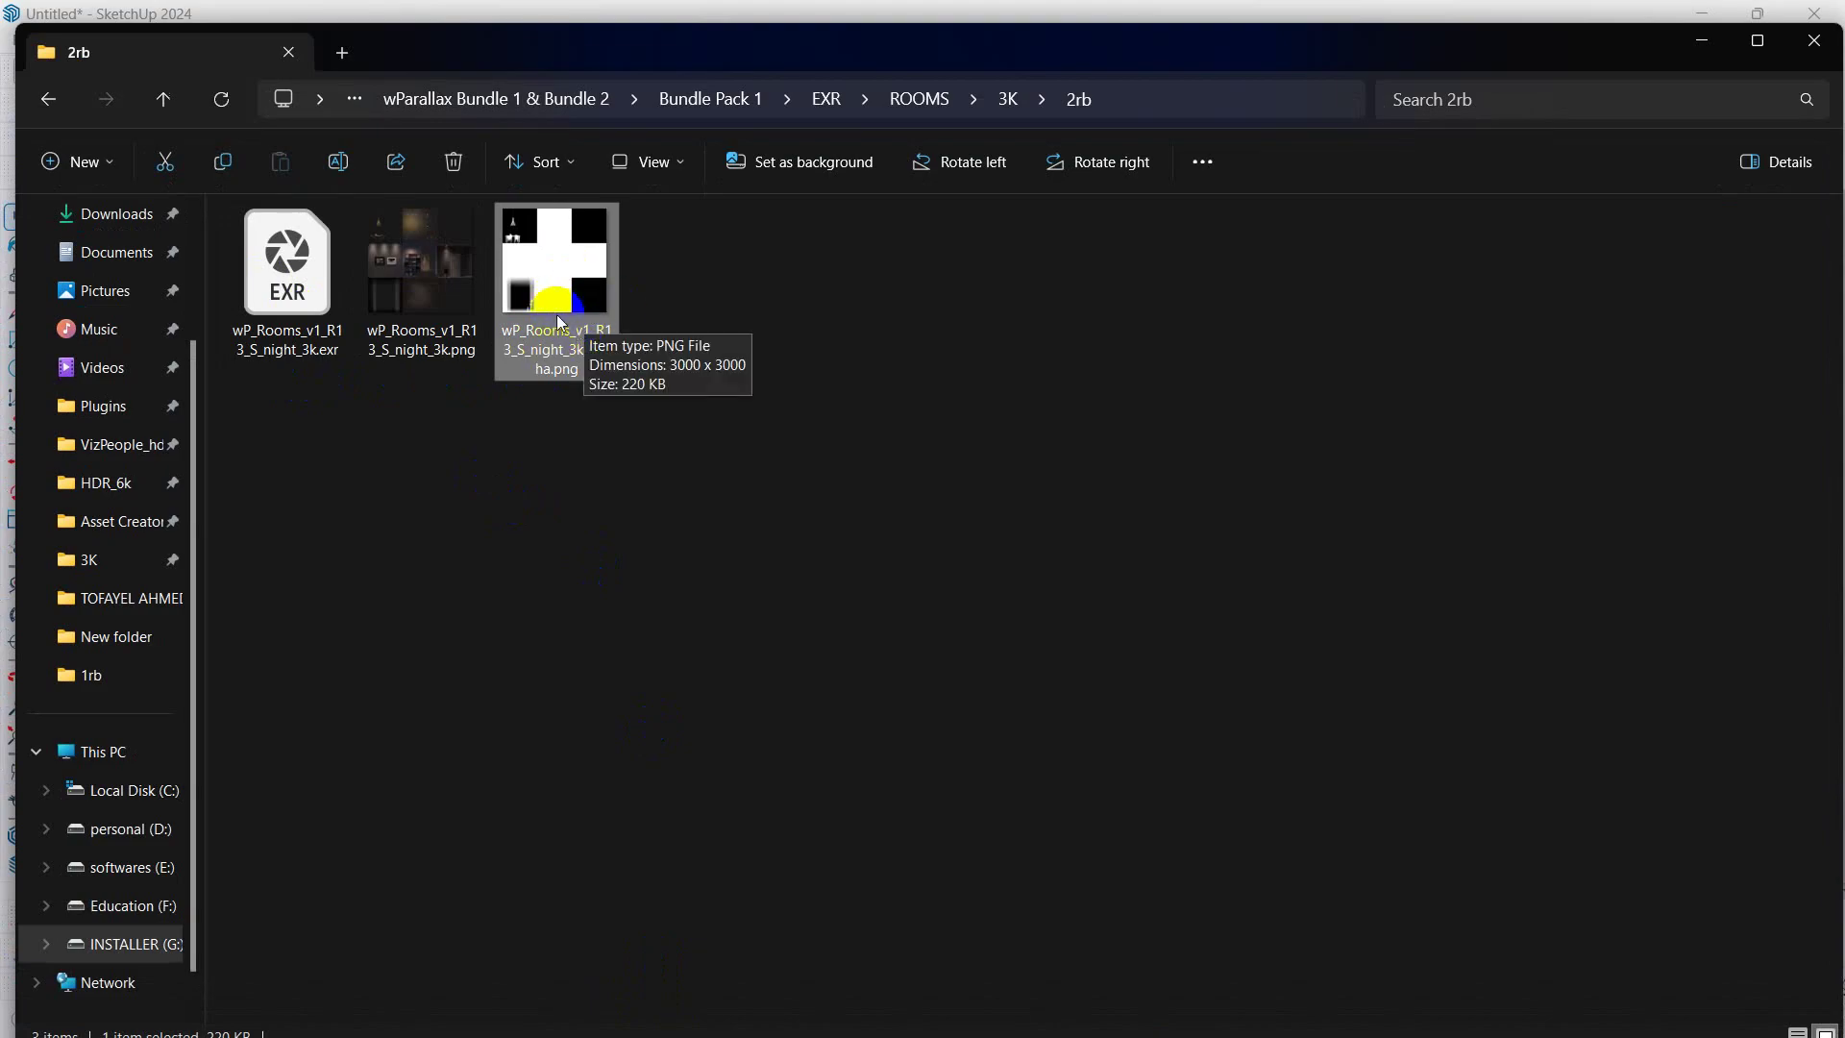
click(302, 334)
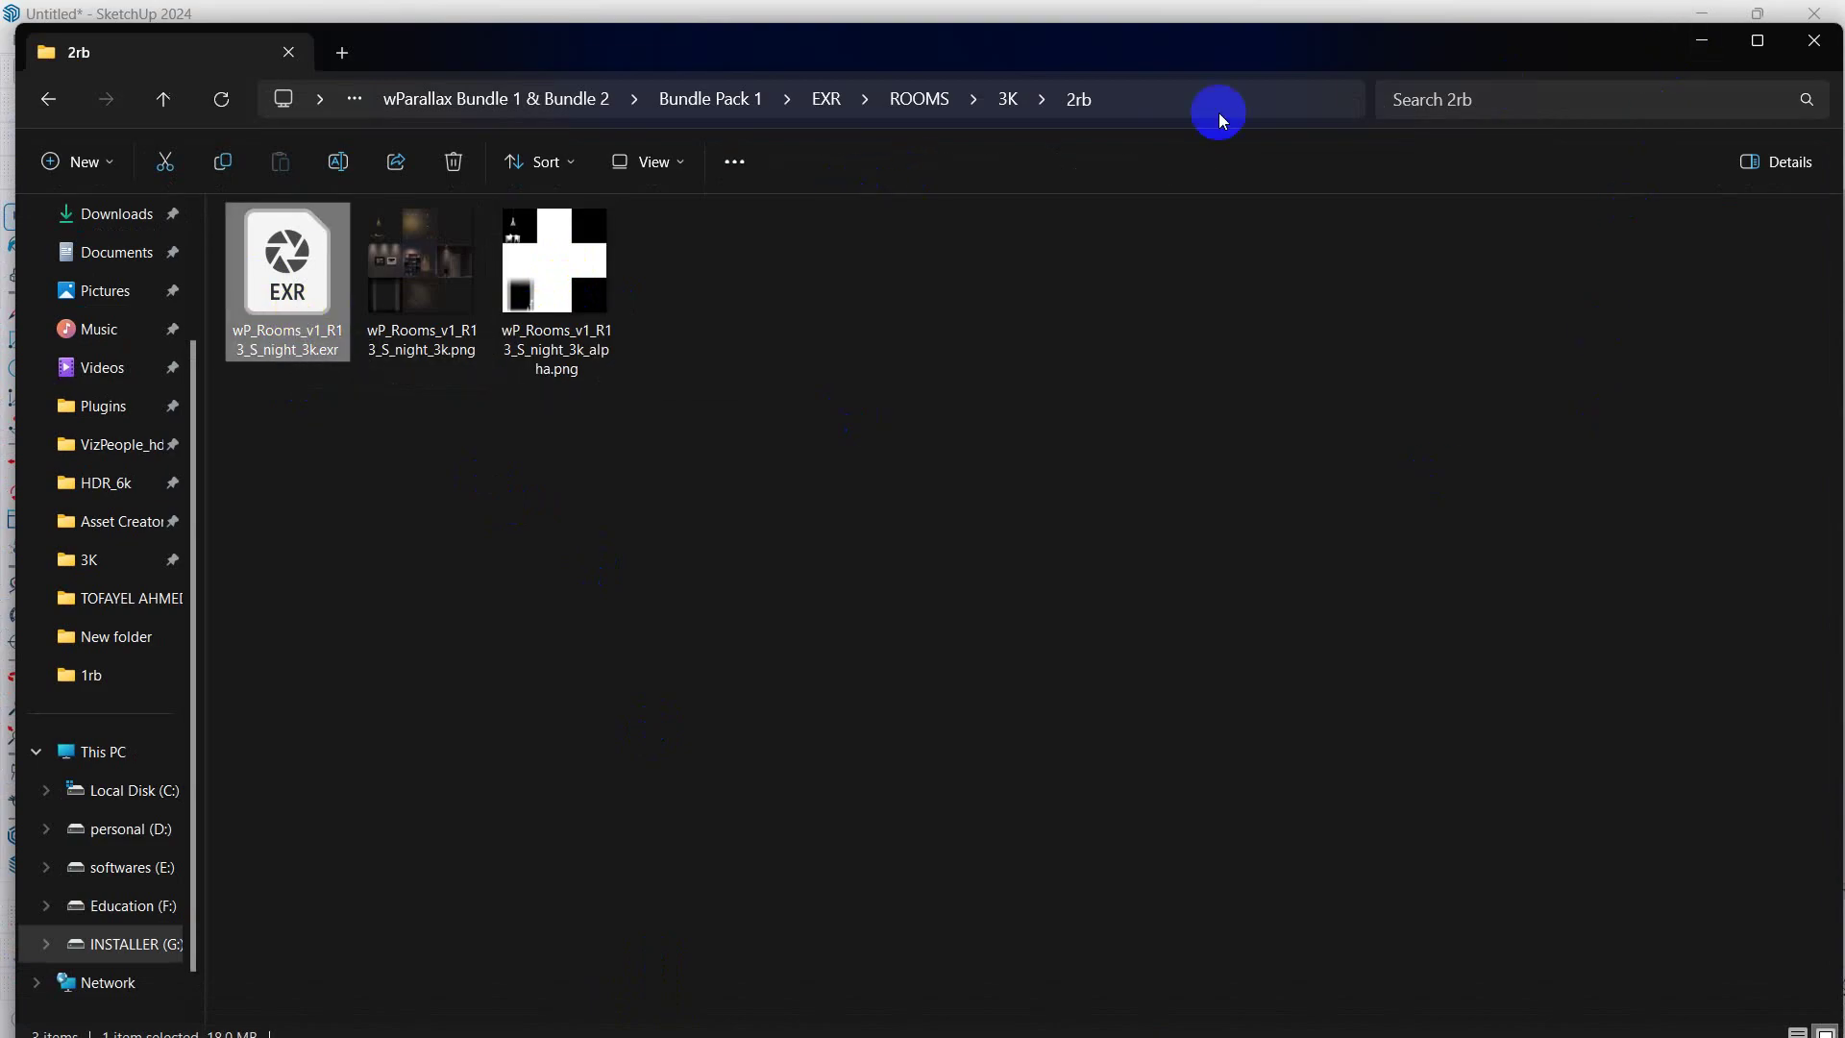
- Copy the 2rb folder path and minimize File Explorer to return to the SketchUp cube
click(1130, 100)
right_click(952, 99)
click(979, 157)
click(1683, 58)
mouse_move(1154, 403)
middle_down()
mouse_move(1194, 437)
mouse_move(1338, 477)
mouse_move(1258, 493)
middle_up()
scroll(1256, 492, up, 1)
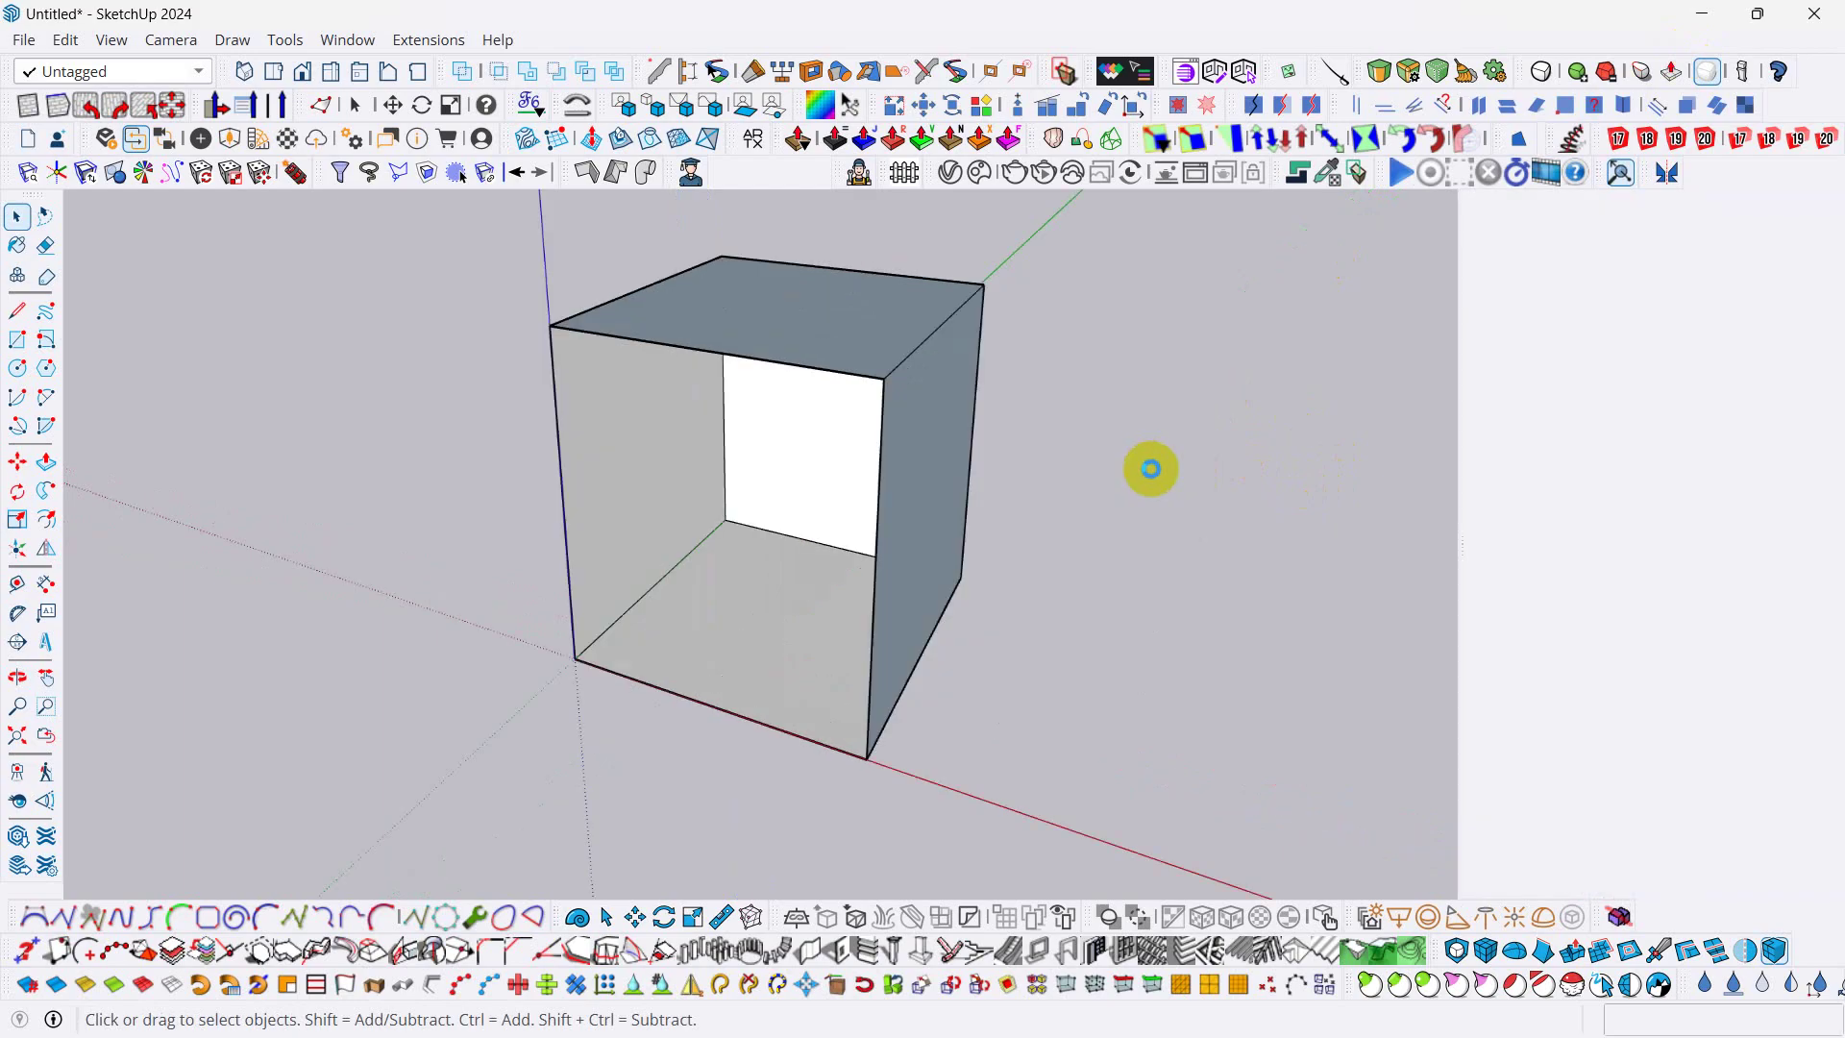
- Create a new material in the Materials panel and name it 01.mat1
key(b)
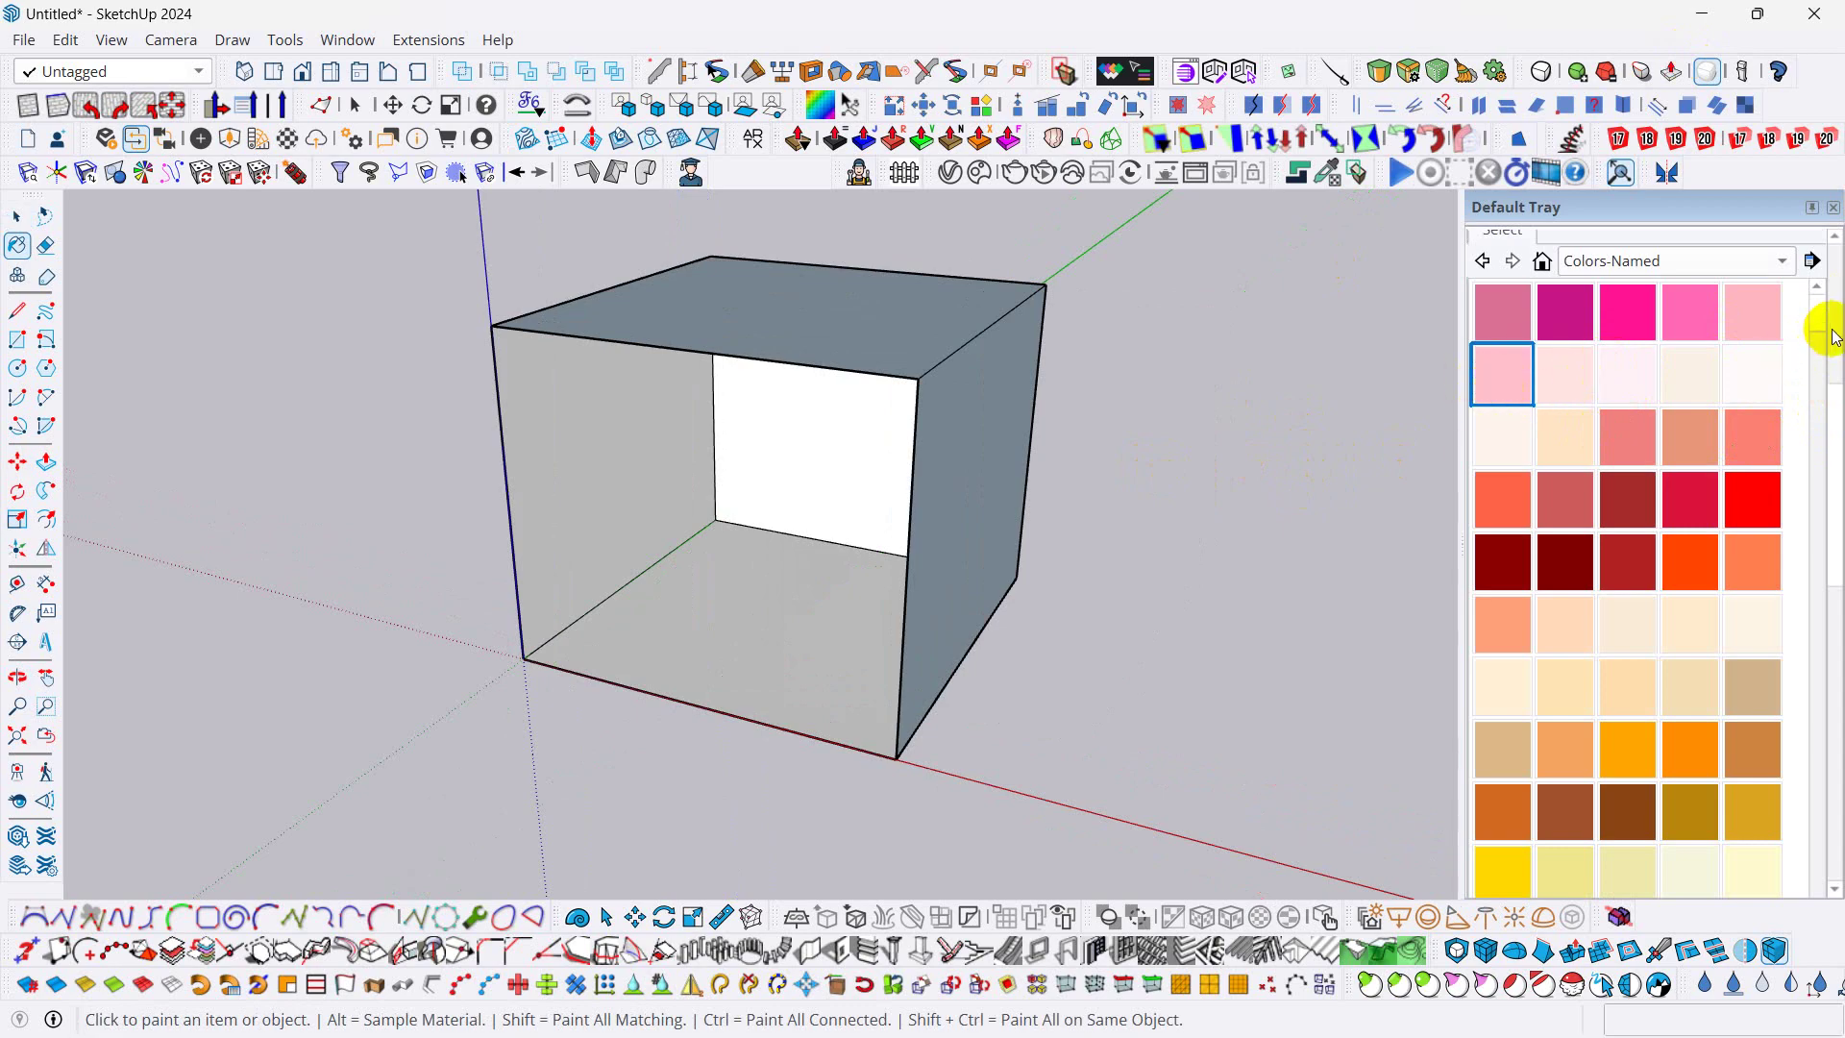
drag(1839, 450, 1840, 306)
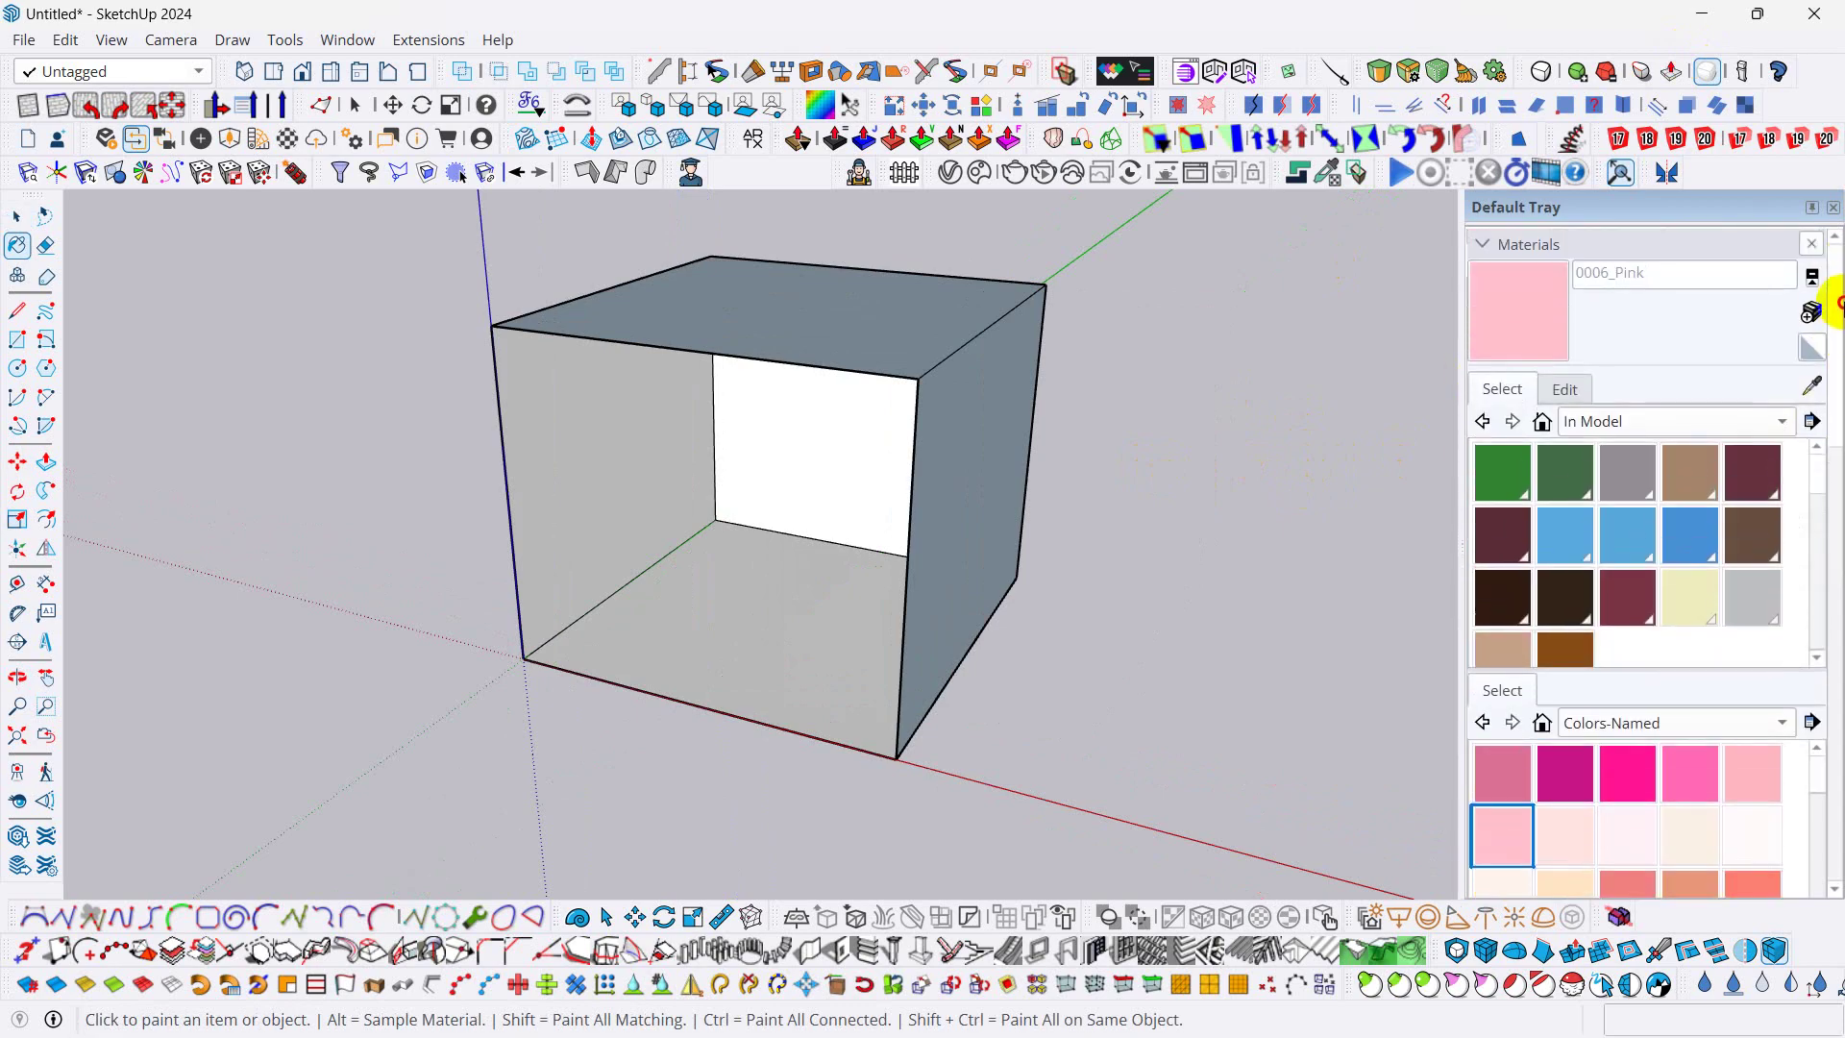
click(1810, 316)
double_click(982, 235)
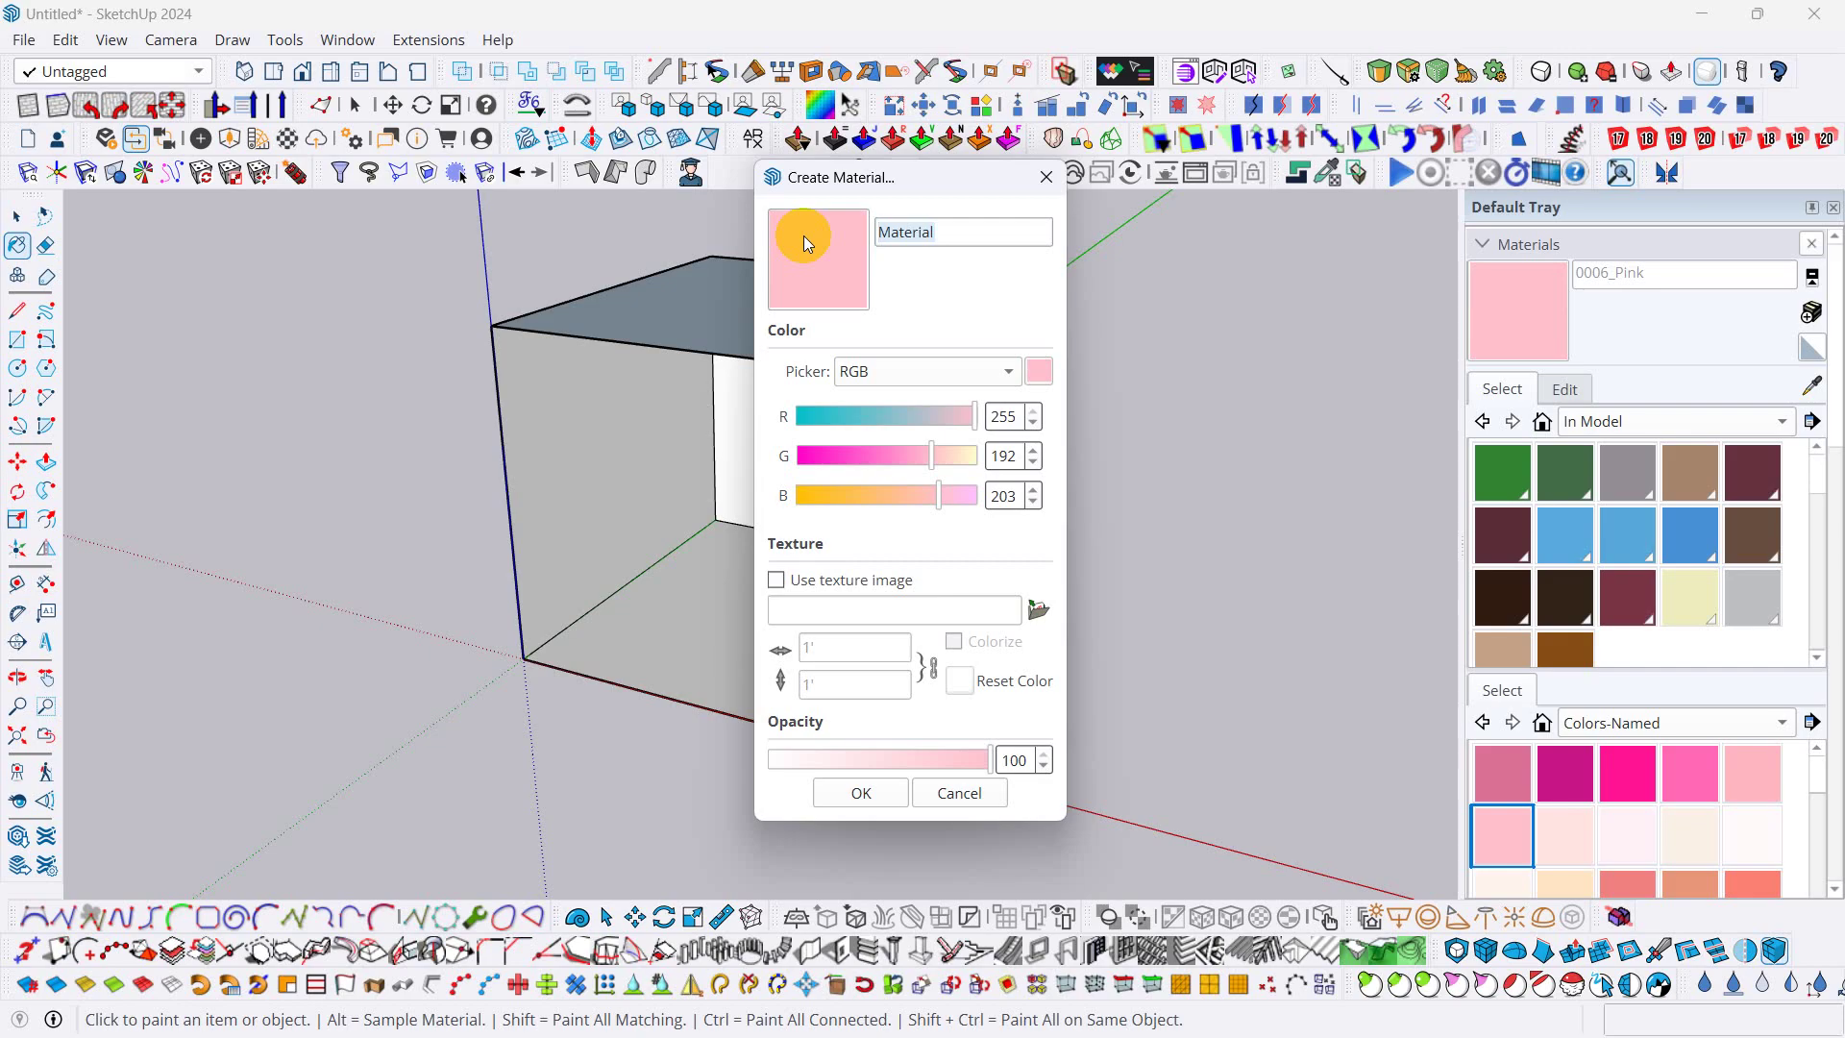
text(rb1)
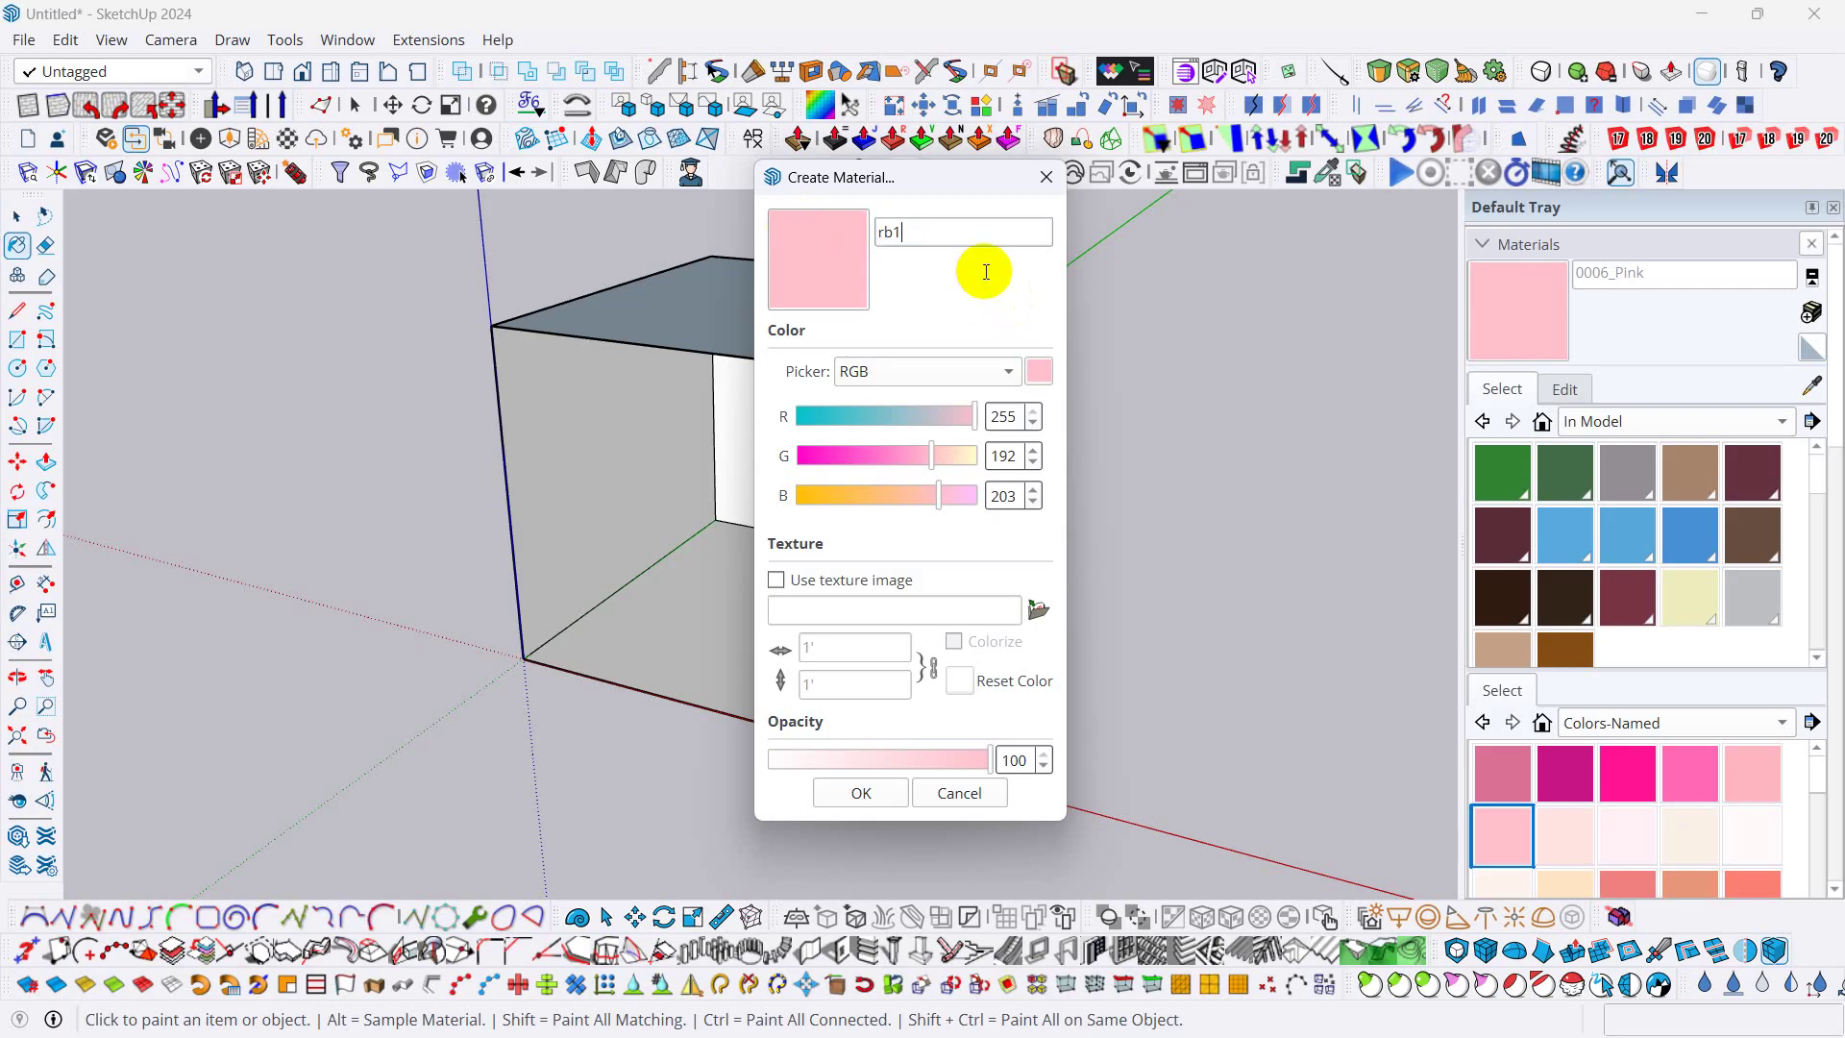
double_click(943, 234)
text(01.)
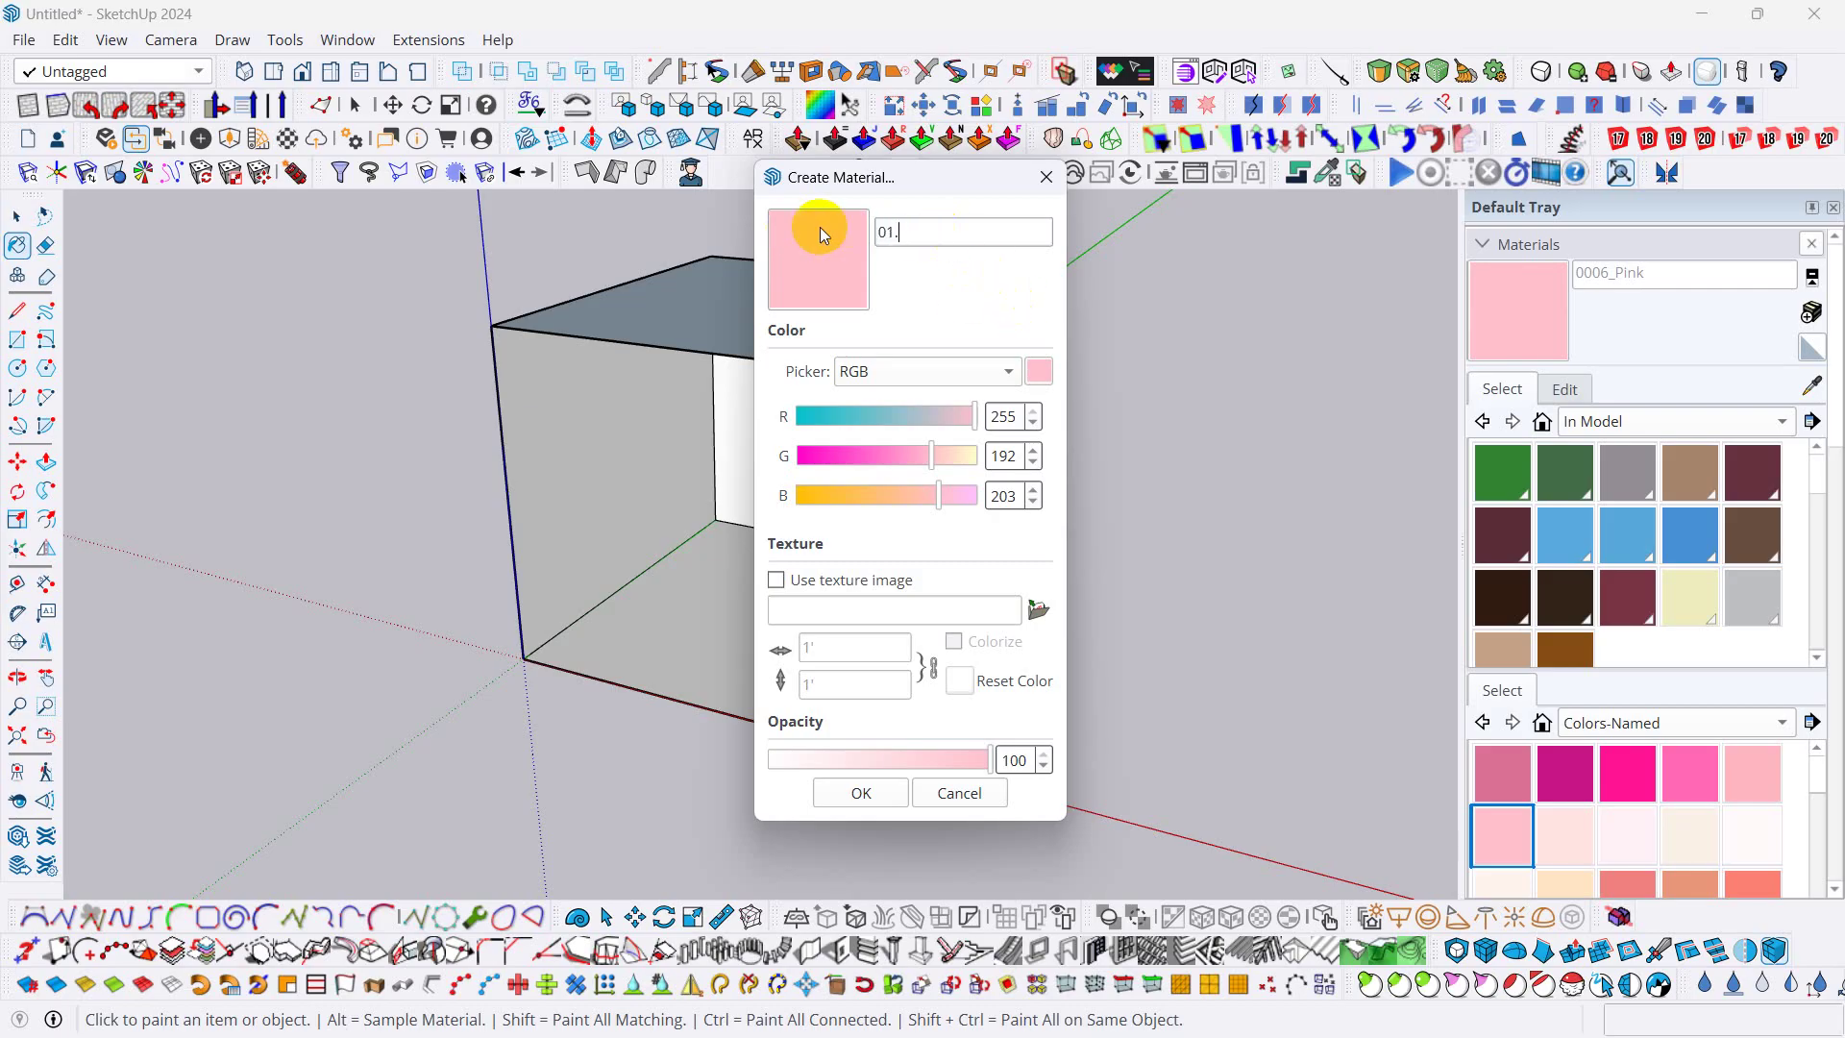
text(mat1)
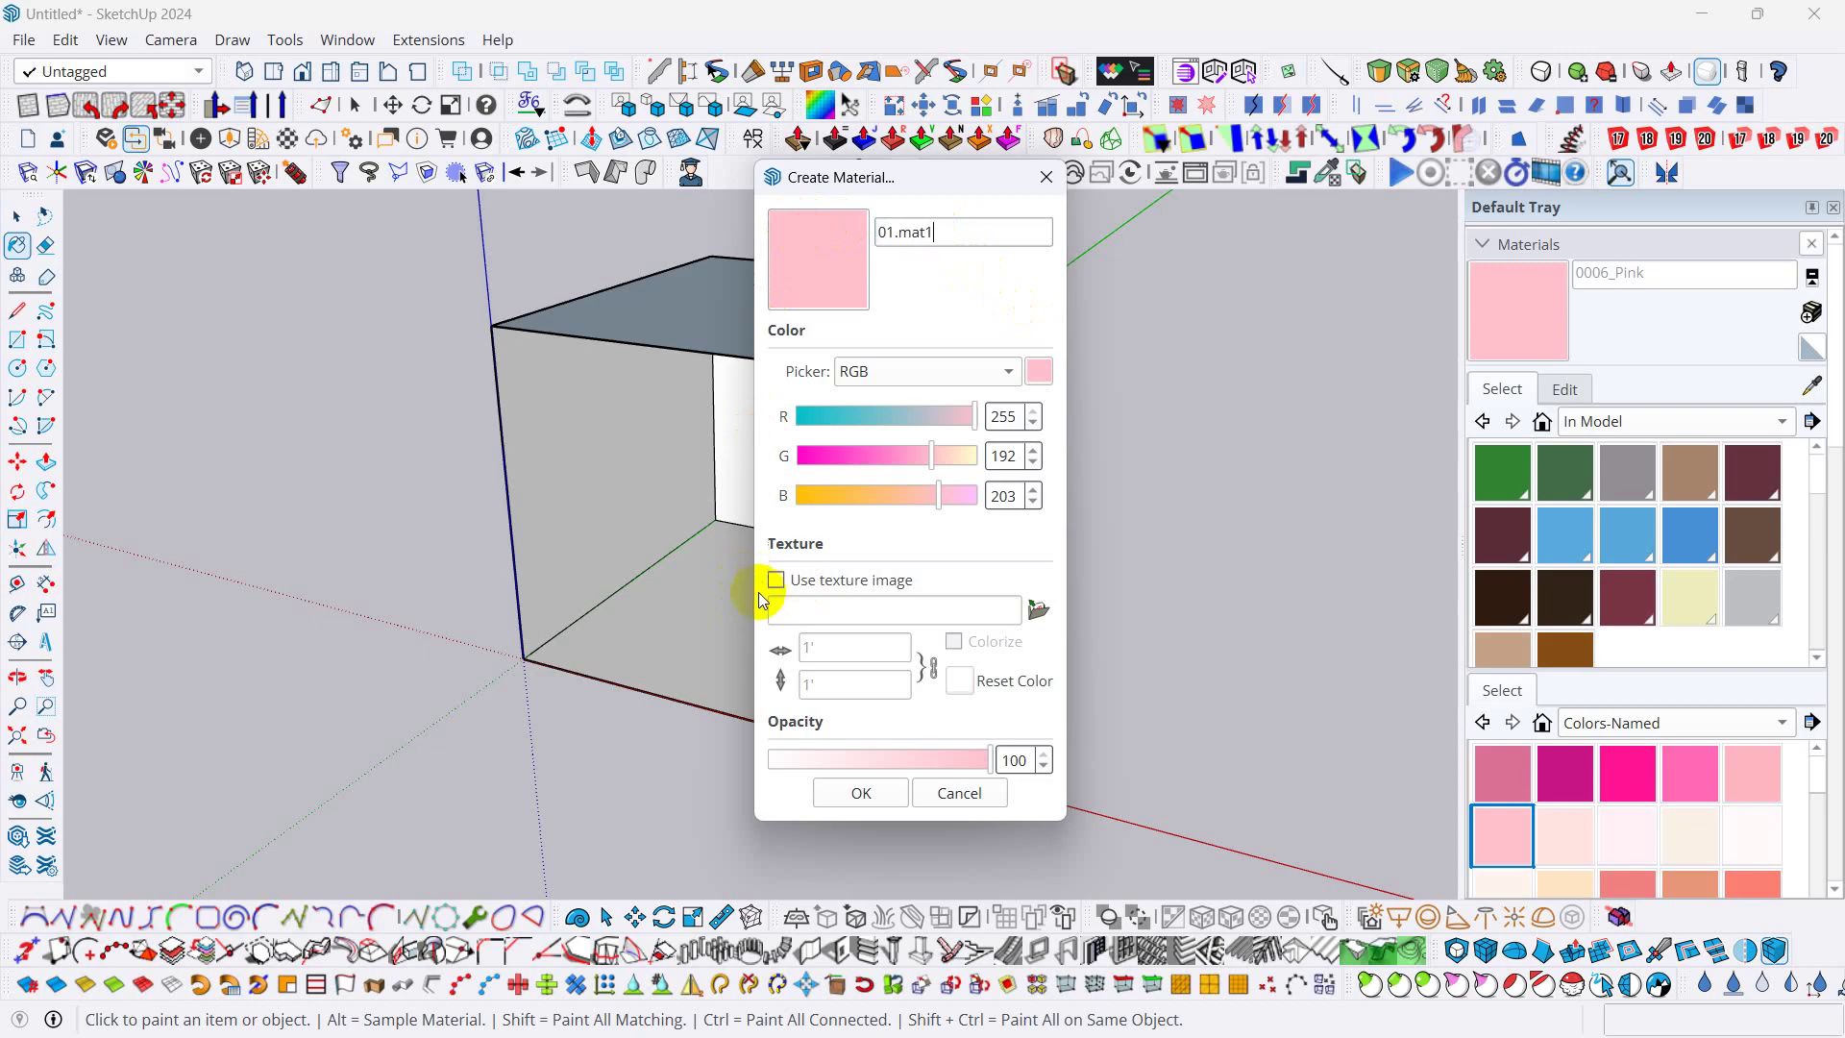
- Give 01.mat1 the texture wP_Rooms_v1_R13_S_night_3k.png from the 2rb folder and confirm it
click(796, 585)
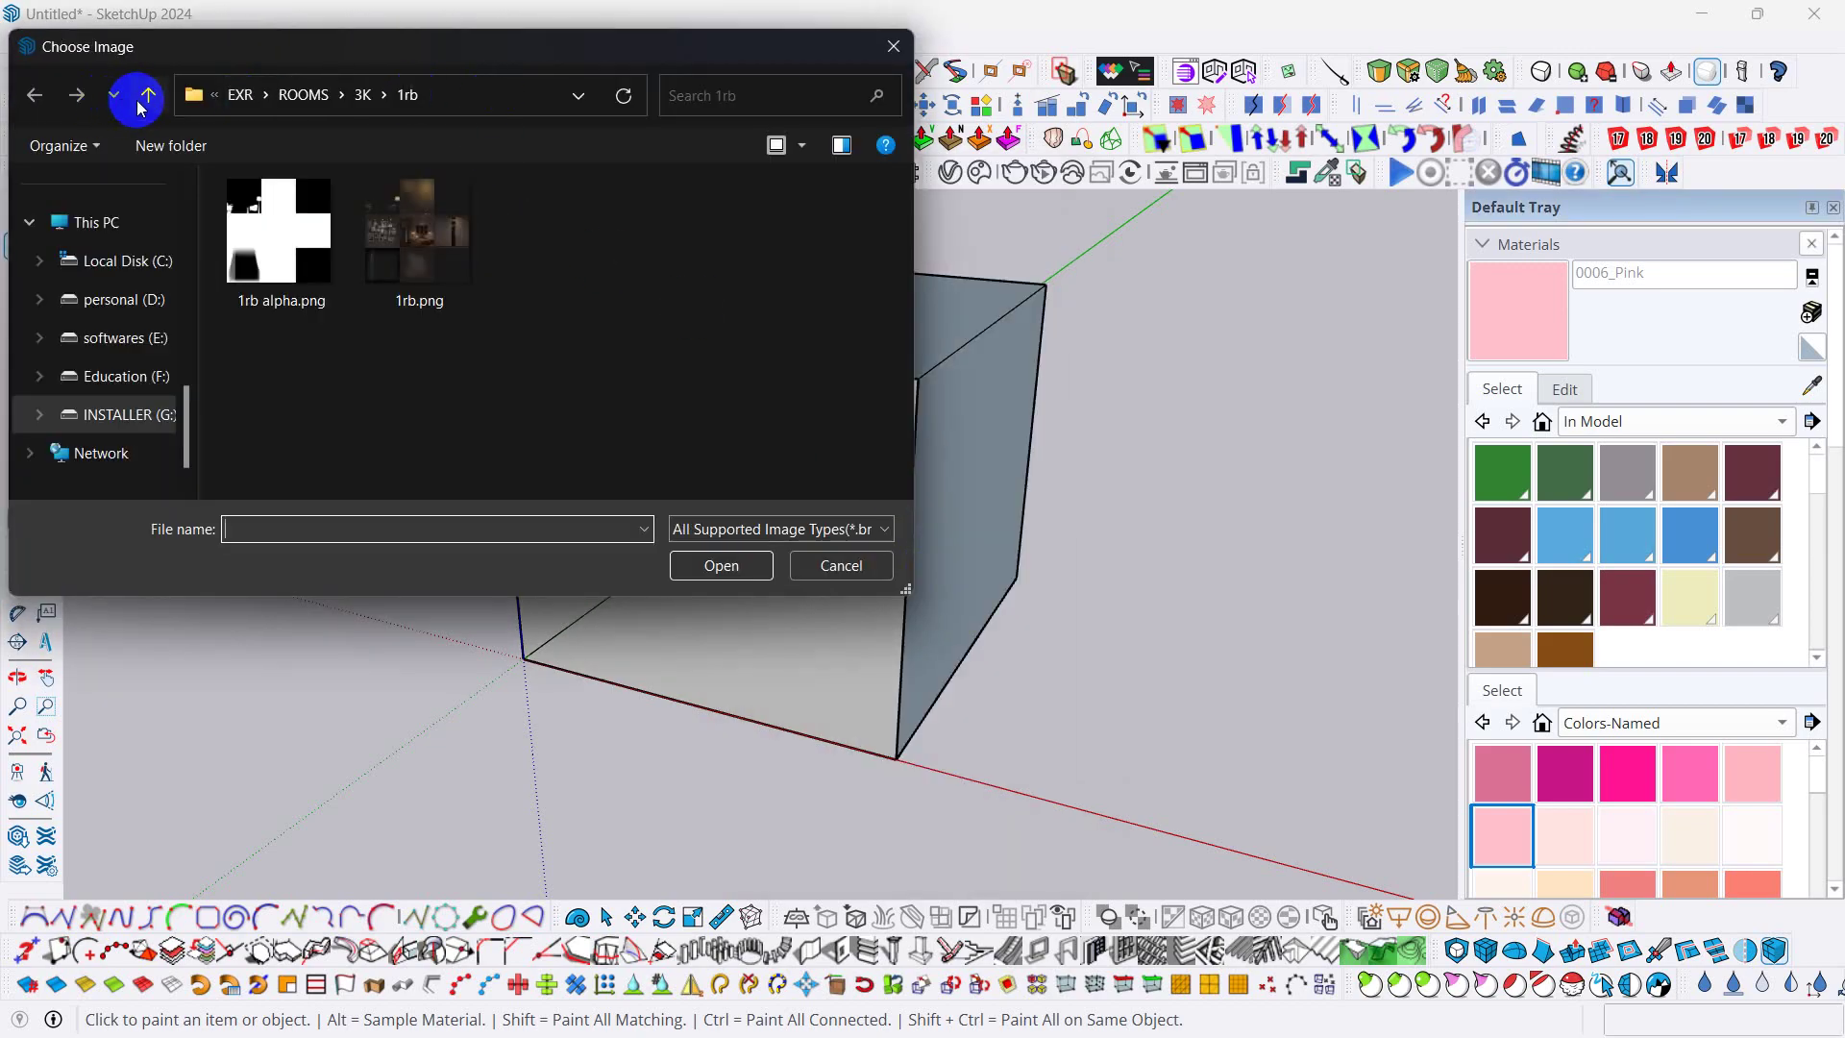
click(145, 98)
click(464, 291)
double_click(424, 256)
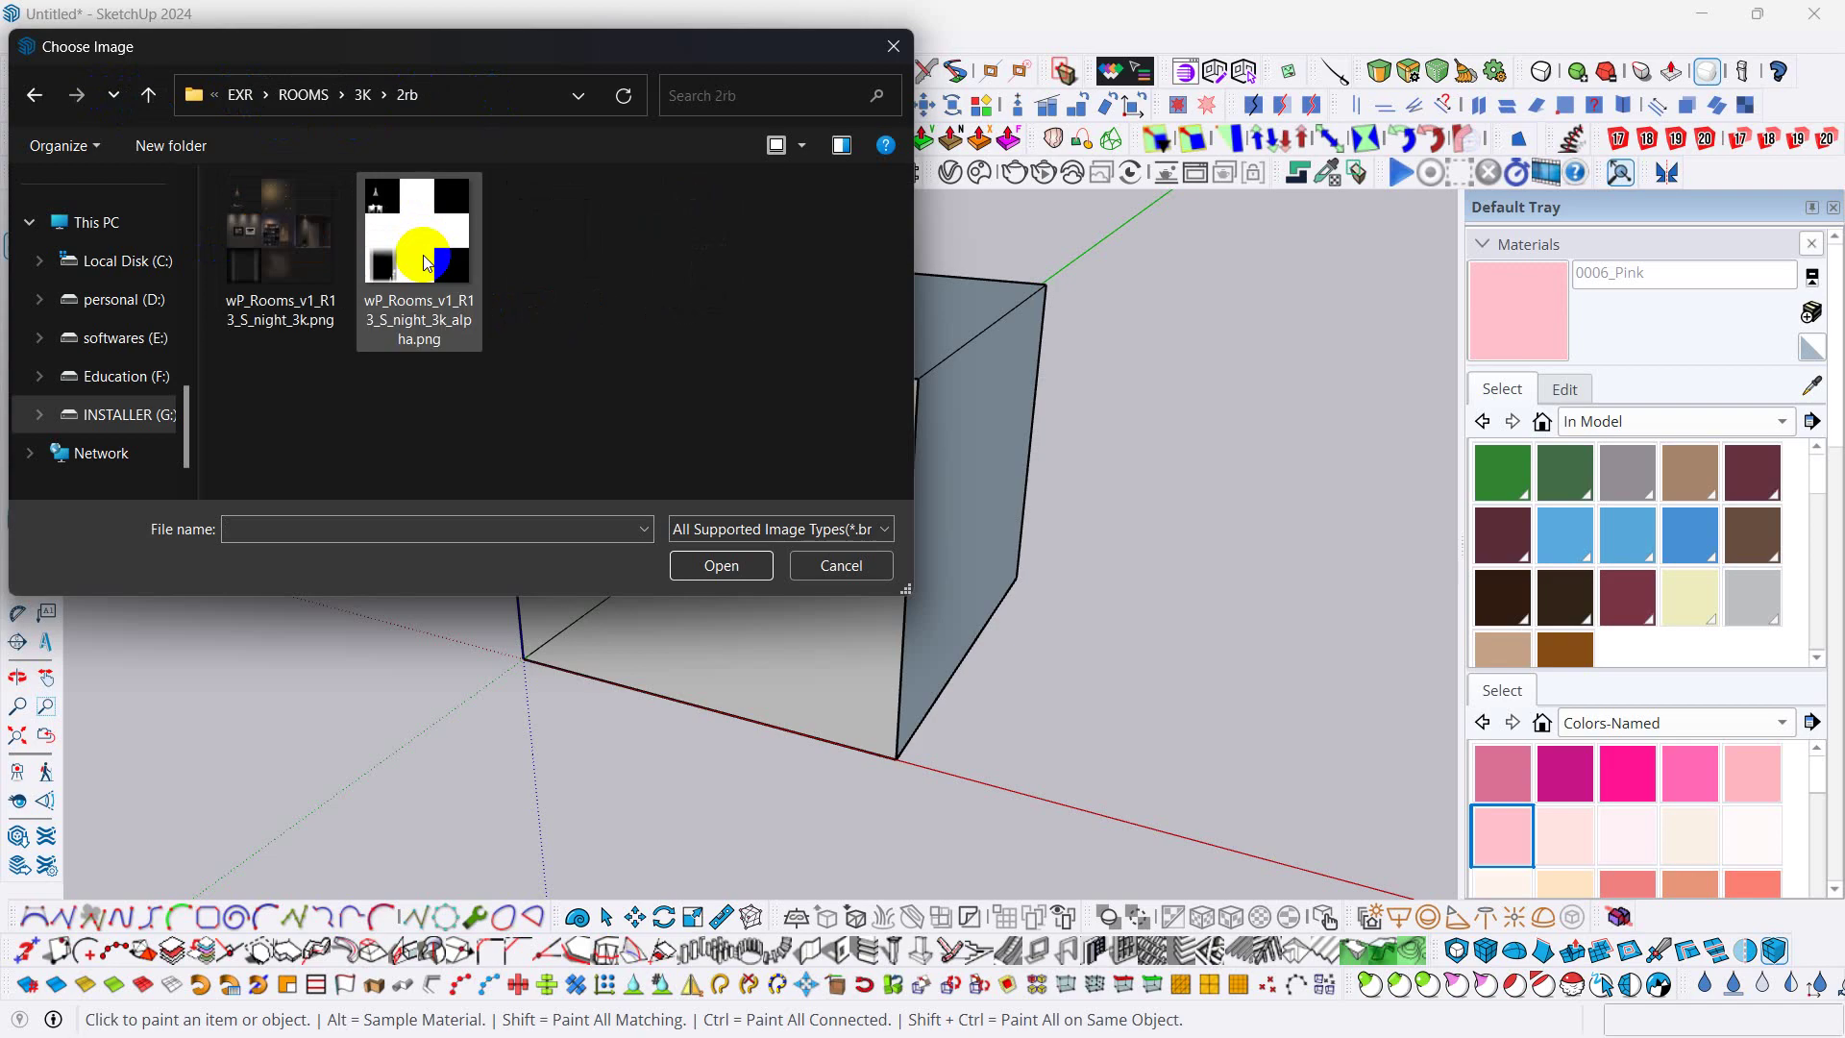
click(301, 265)
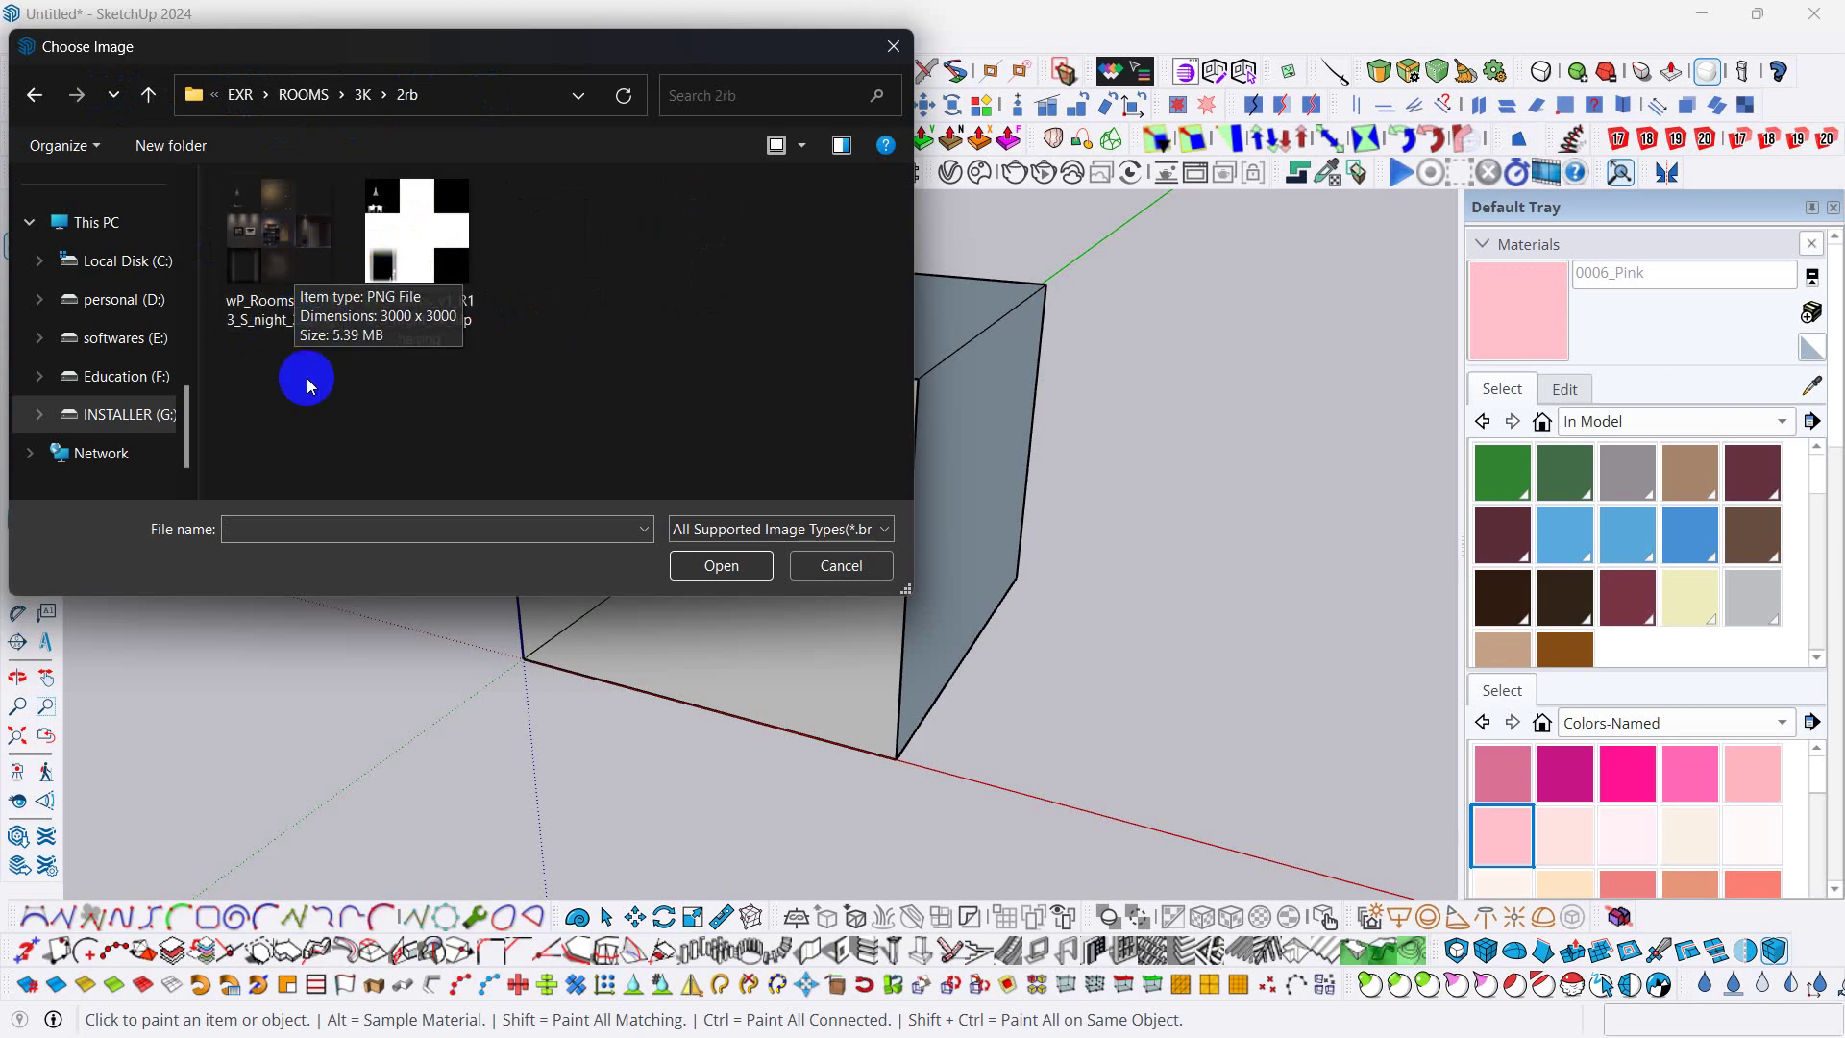
click(297, 279)
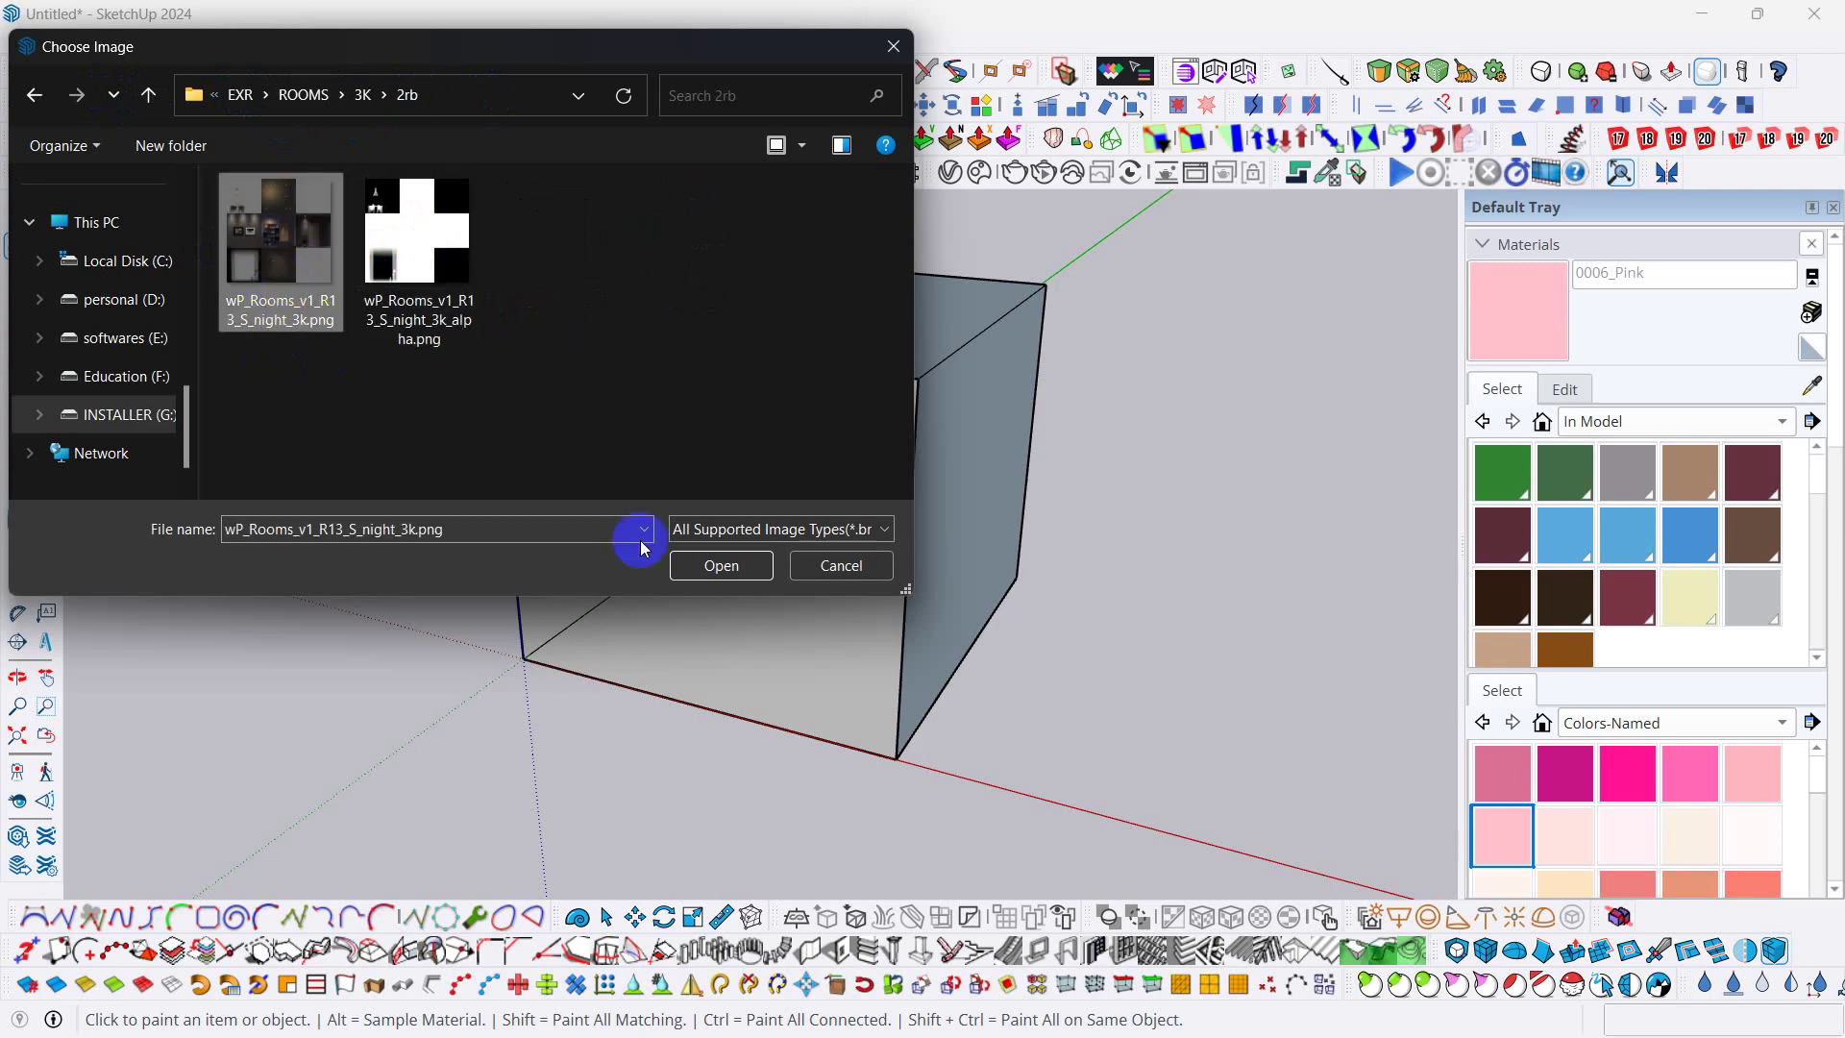
click(721, 566)
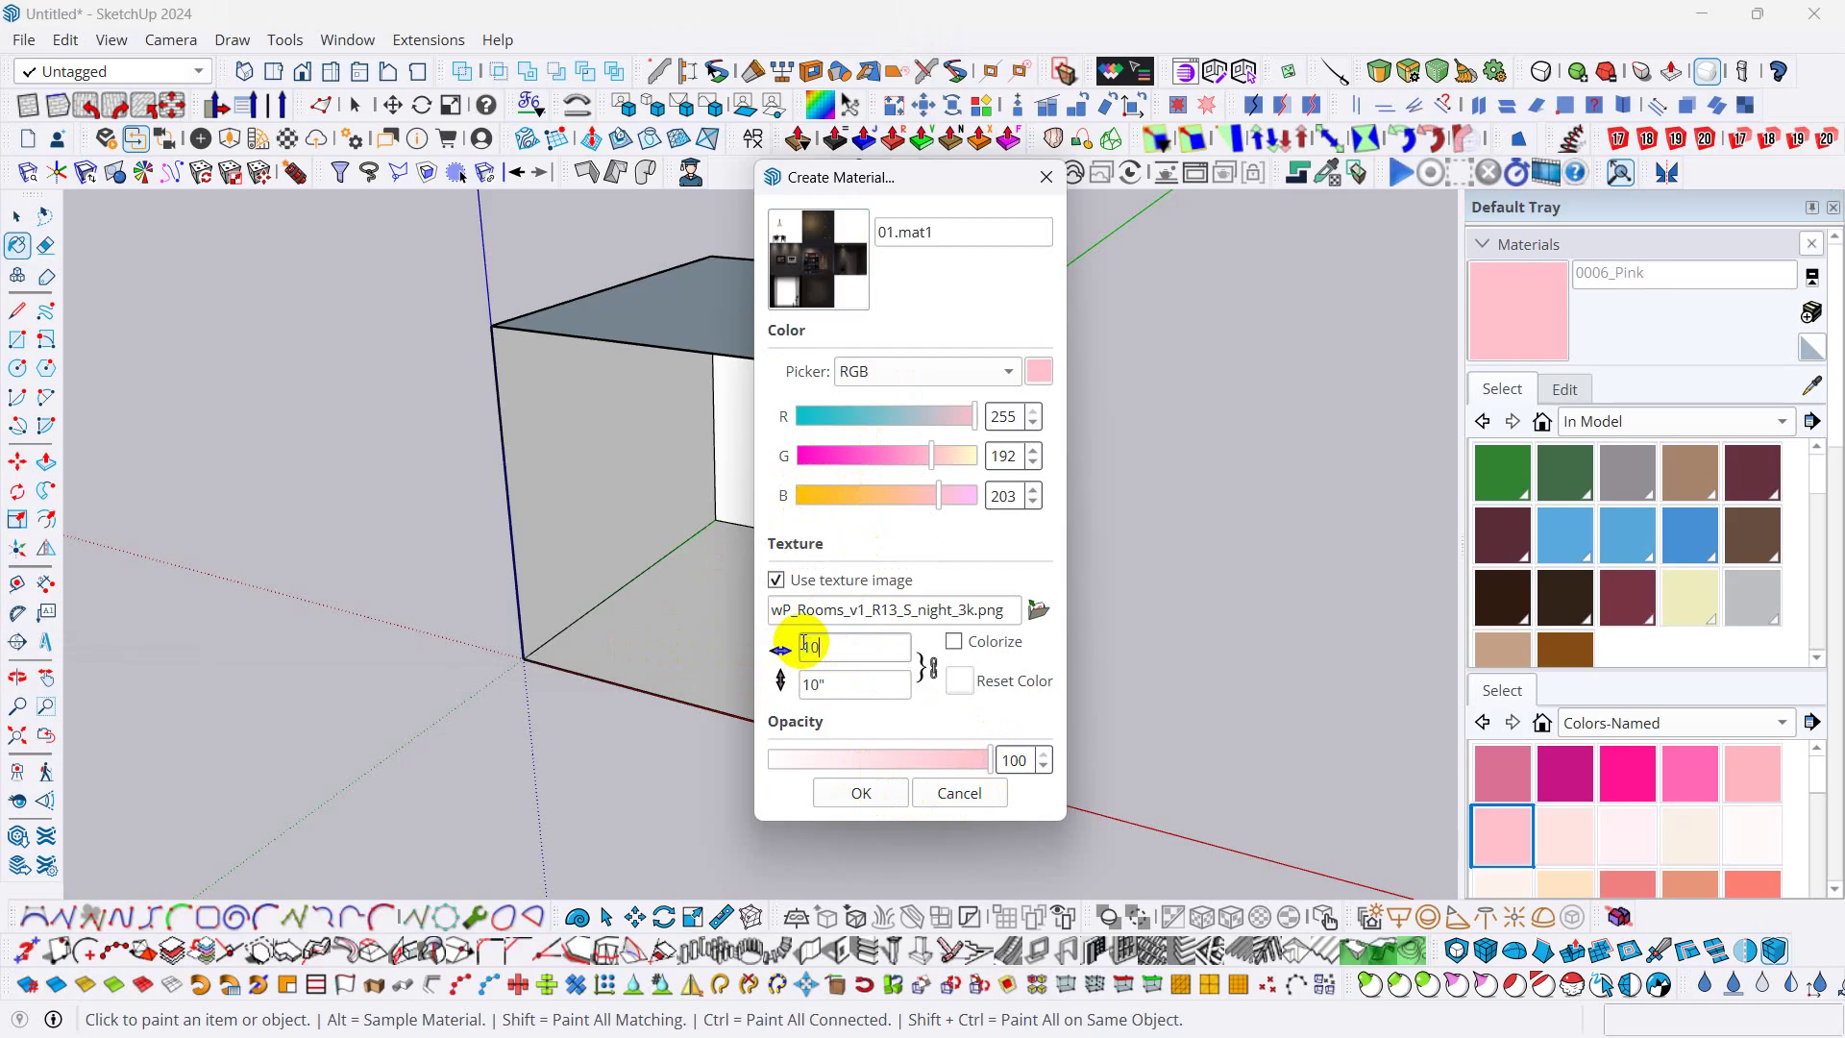
click(862, 794)
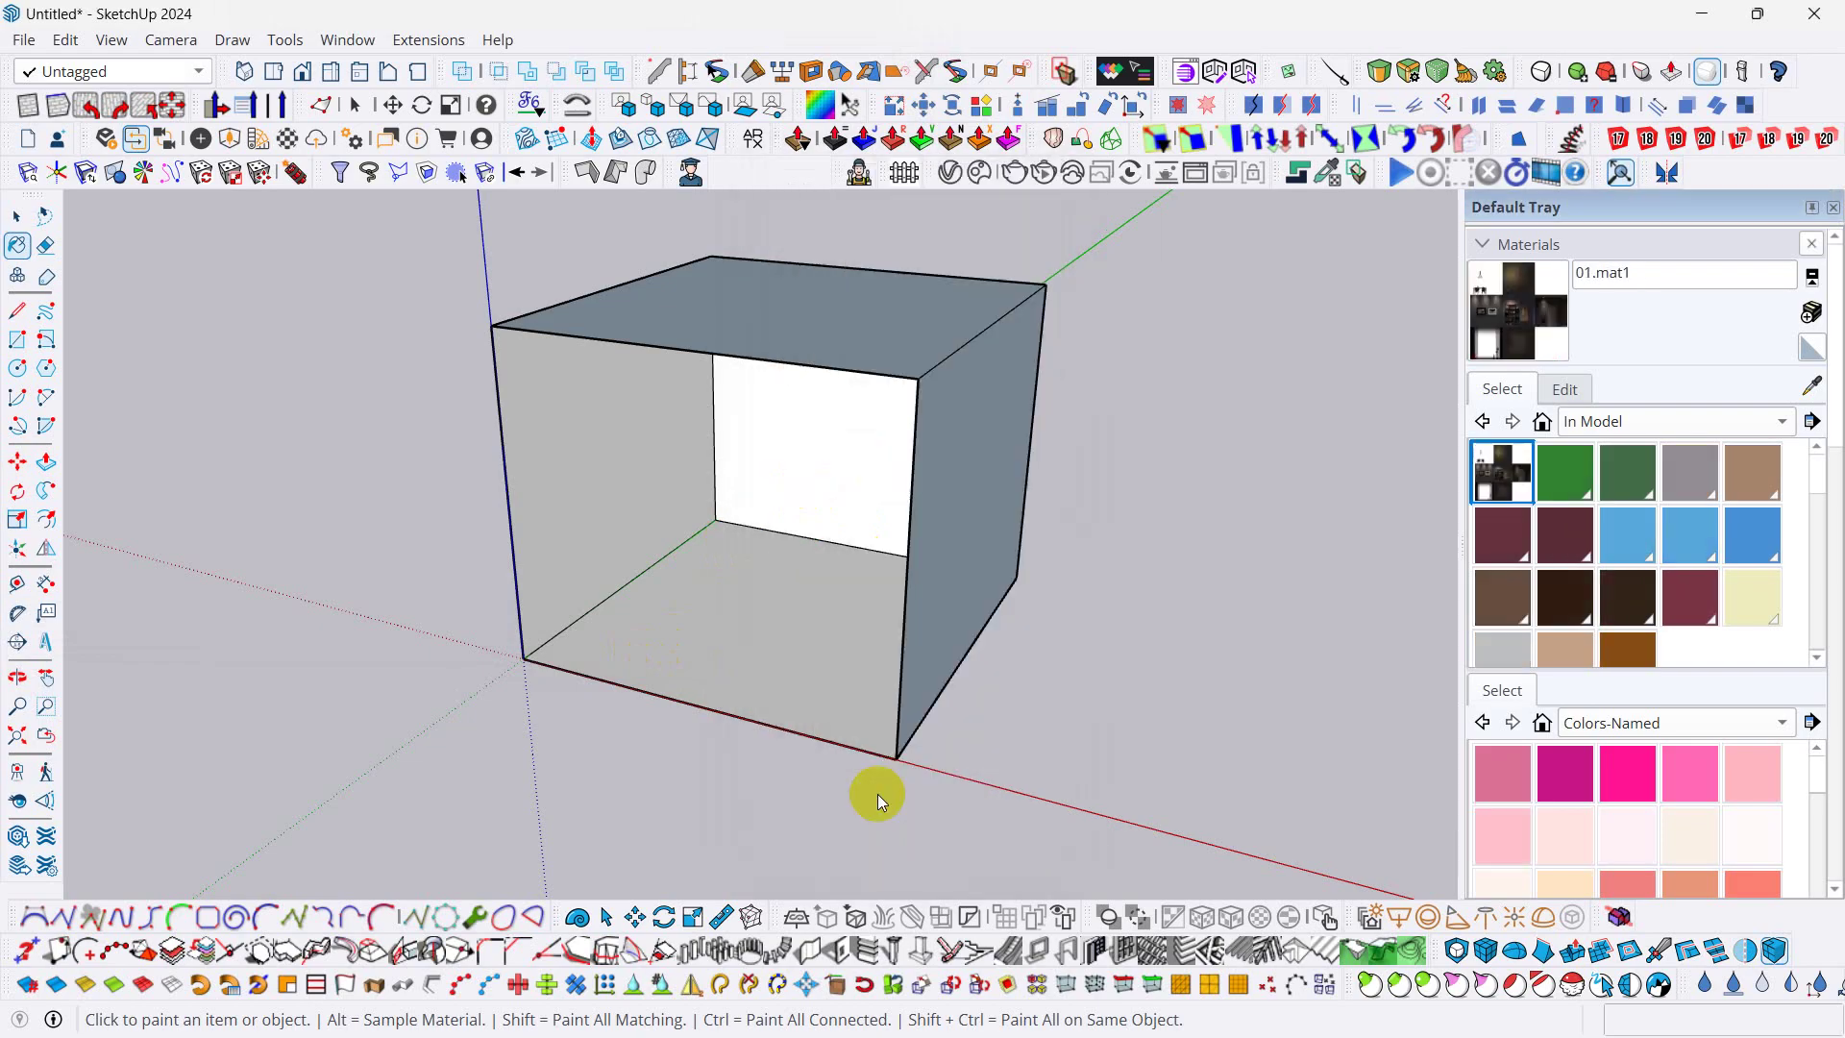
- Paint the back wall, then every face of the room box, with 01.mat1
click(804, 555)
mouse_move(791, 564)
middle_down()
mouse_move(877, 494)
mouse_move(878, 523)
mouse_move(858, 515)
middle_up()
key(space)
triple_click(860, 509)
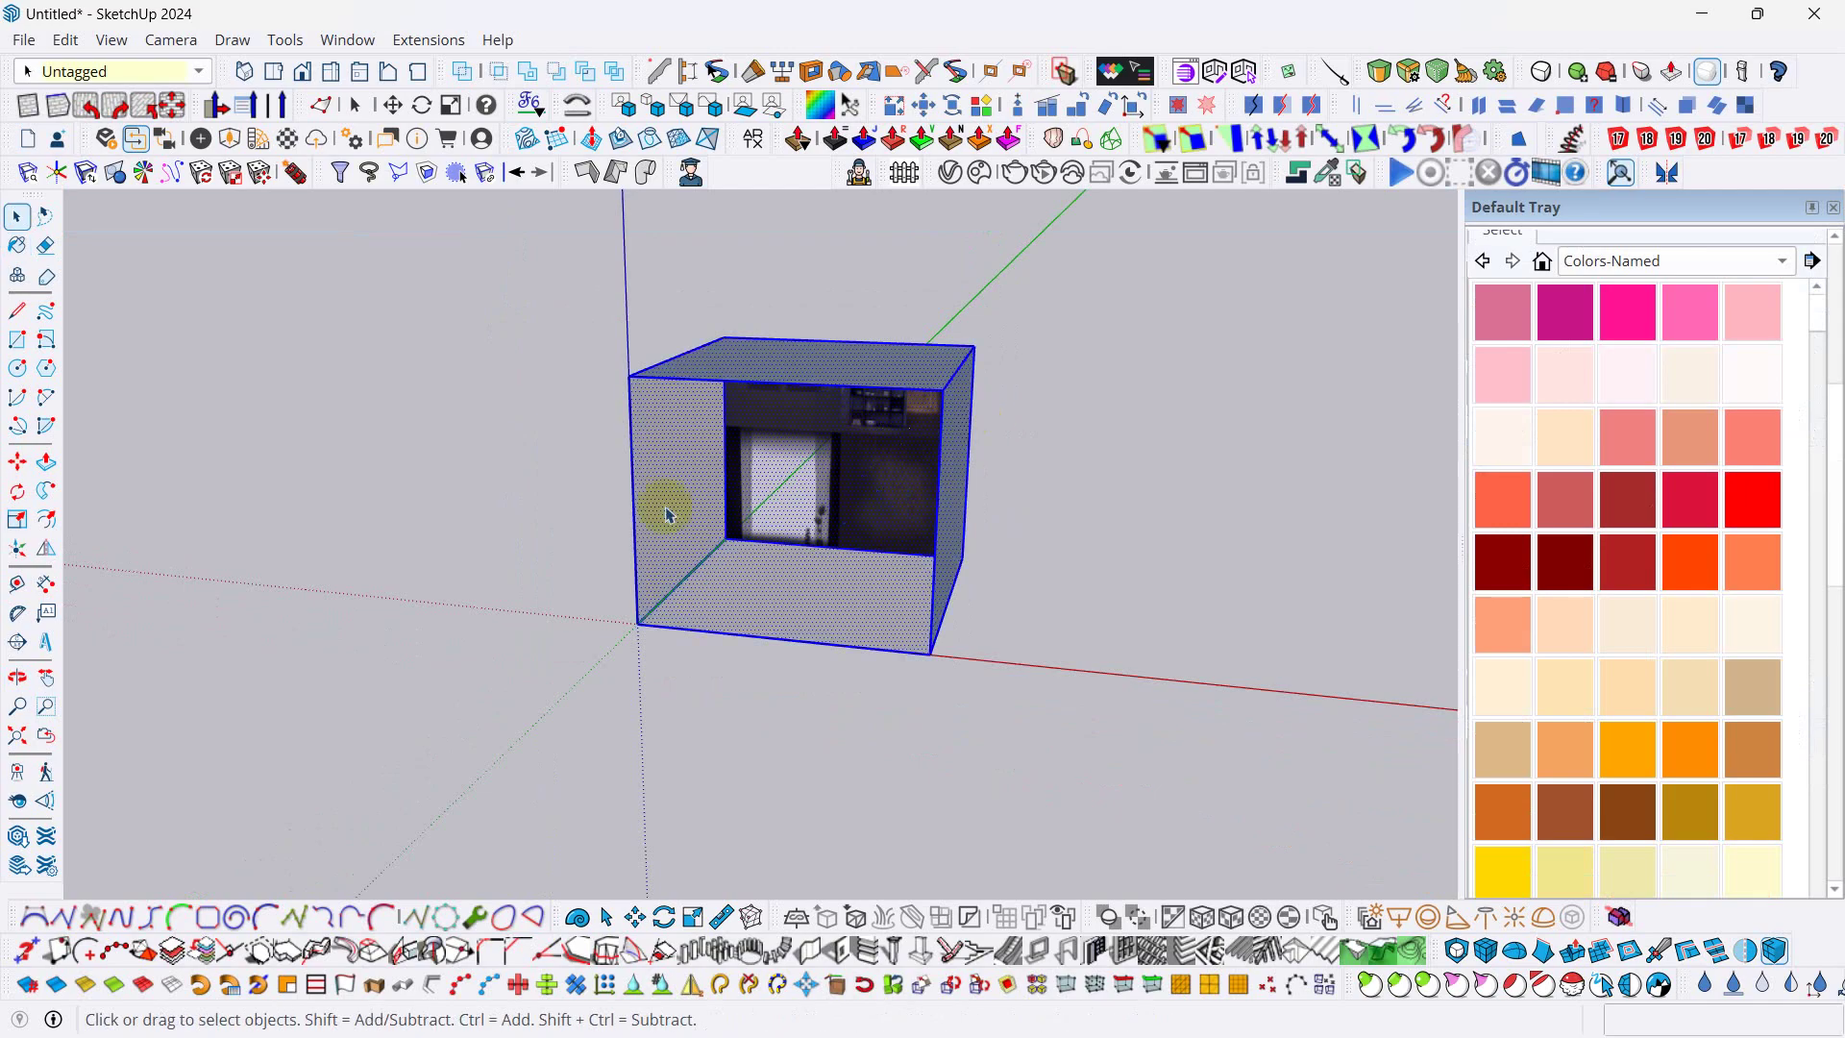
click(834, 507)
mouse_move(836, 486)
middle_down()
mouse_move(753, 494)
mouse_move(980, 453)
mouse_move(1182, 444)
mouse_move(788, 486)
mouse_move(502, 417)
mouse_move(630, 465)
mouse_move(853, 483)
mouse_move(782, 421)
mouse_move(818, 557)
middle_up()
key(space)
scroll(866, 454, up, 2)
- Use Texture > Position on the back wall to slide the night-room image so the shelf and hallway align
click(852, 440)
right_click(824, 463)
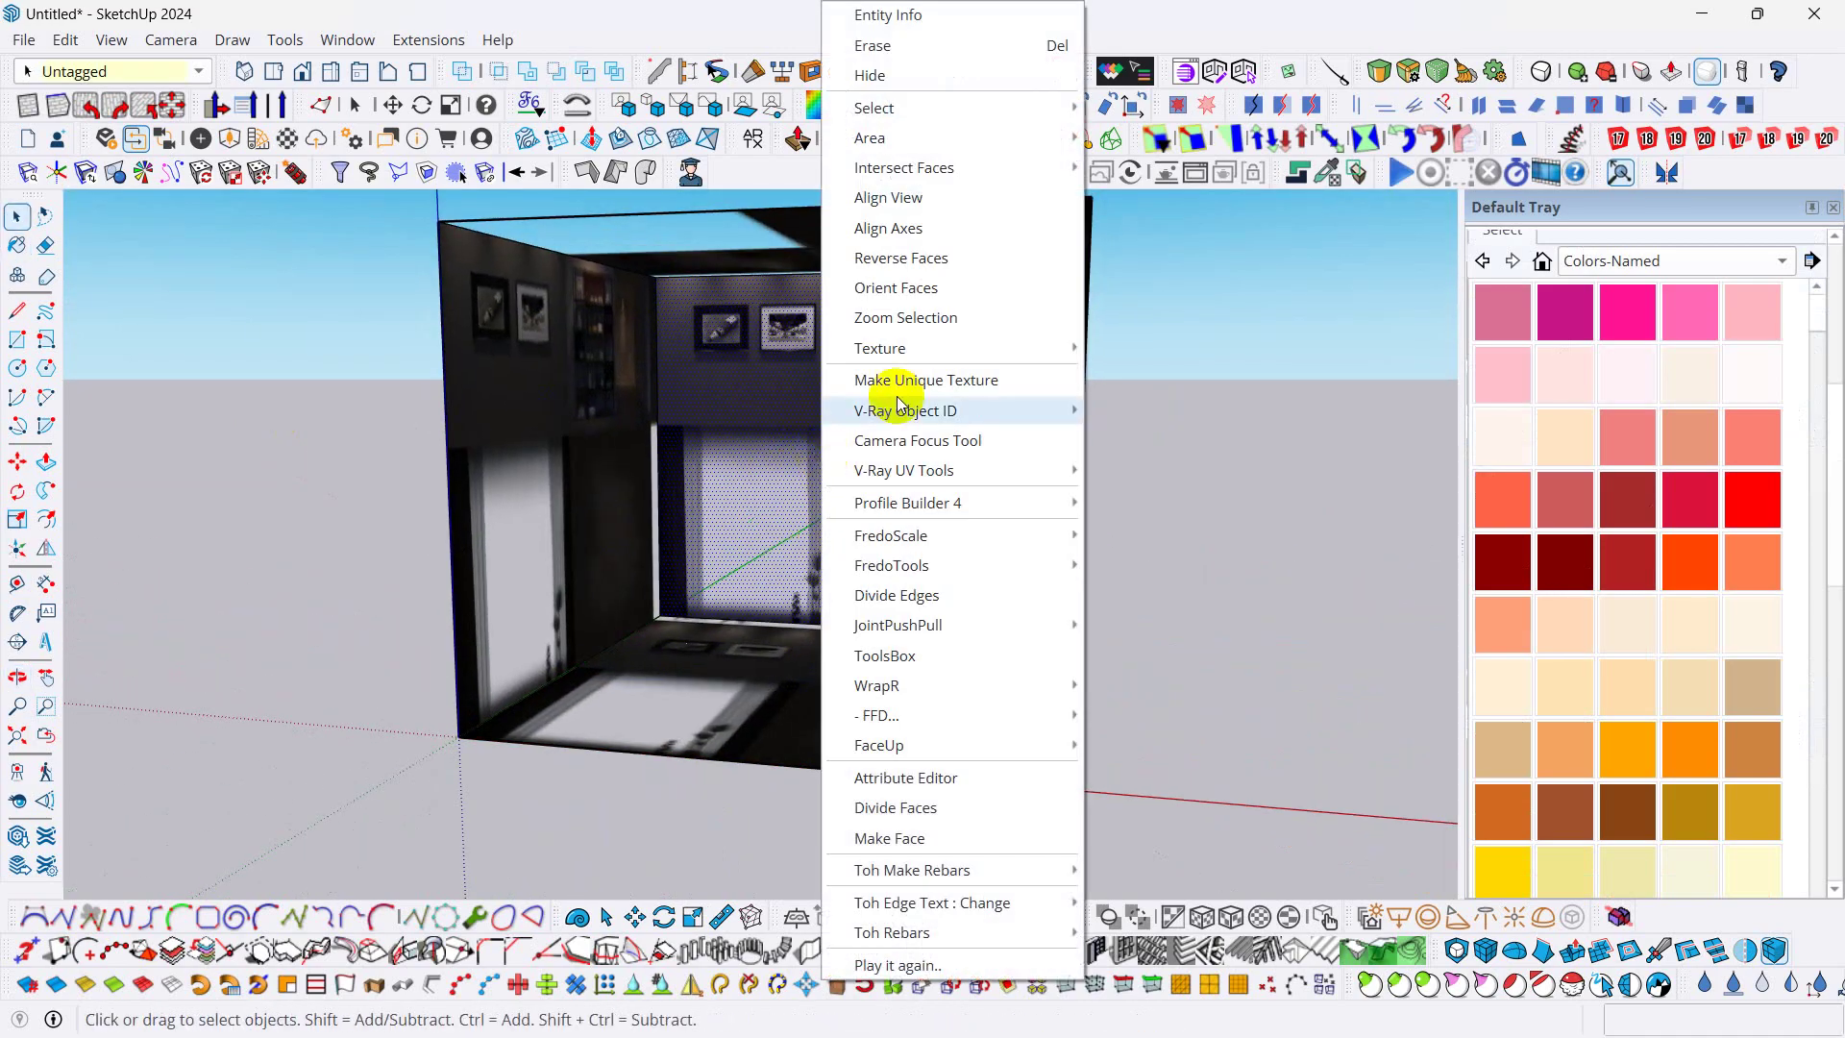
mouse_move(923, 356)
click(1112, 350)
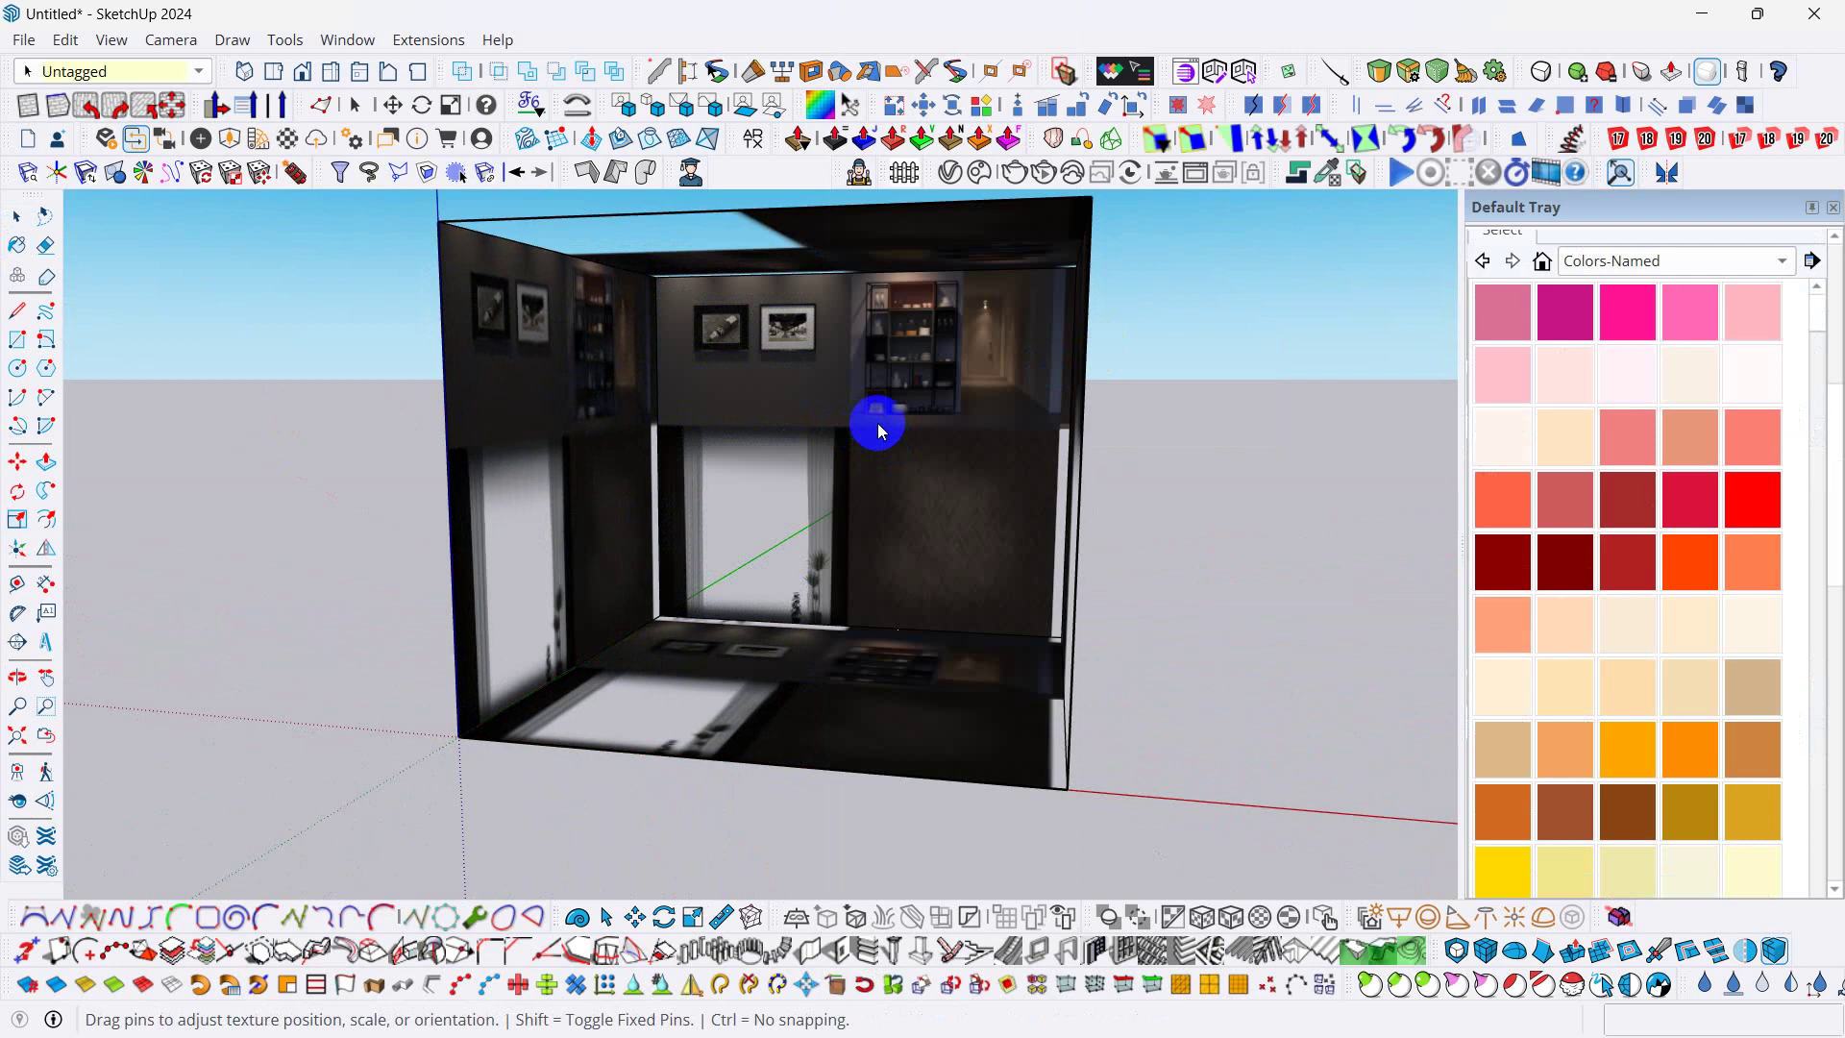
drag(878, 419, 764, 516)
scroll(764, 516, up, 10)
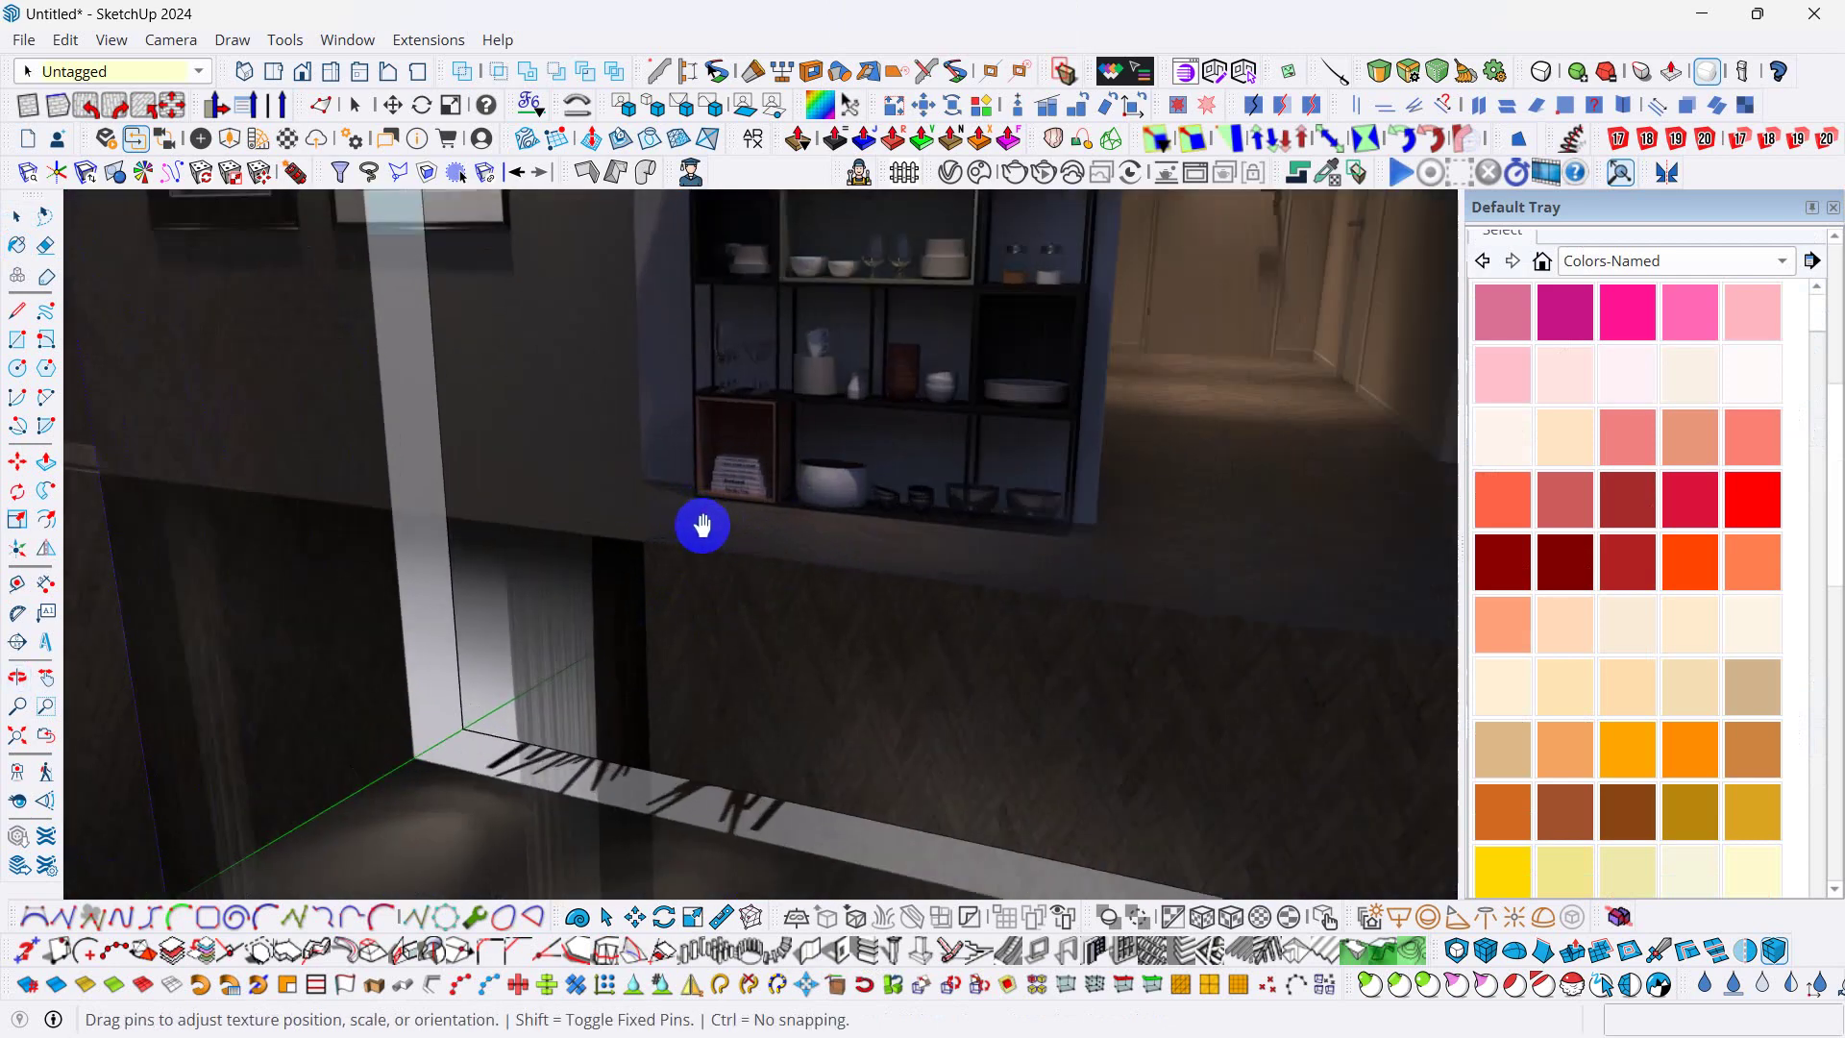
scroll(759, 462, down, 10)
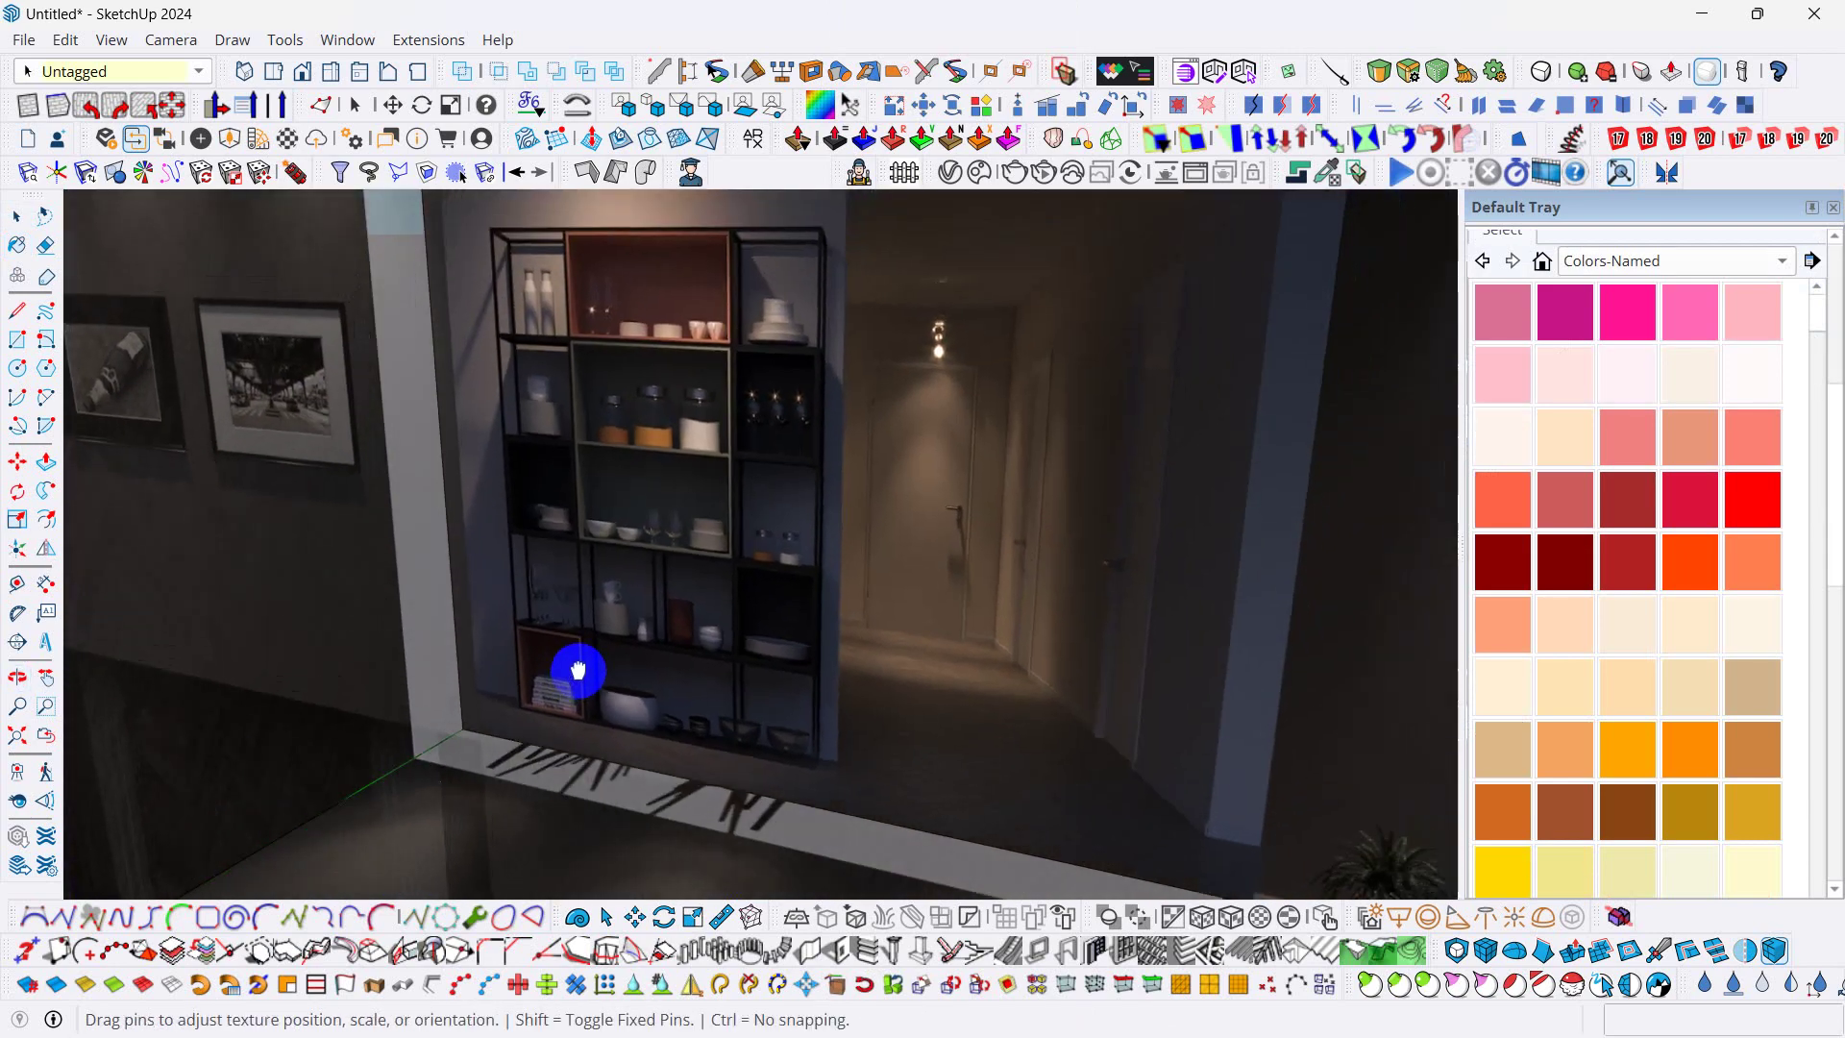
mouse_move(576, 661)
mouse_down()
mouse_move(610, 598)
mouse_move(614, 630)
mouse_move(720, 650)
mouse_move(626, 614)
mouse_move(572, 652)
mouse_up()
scroll(738, 589, down, 5)
middle_drag(816, 577, 1209, 477)
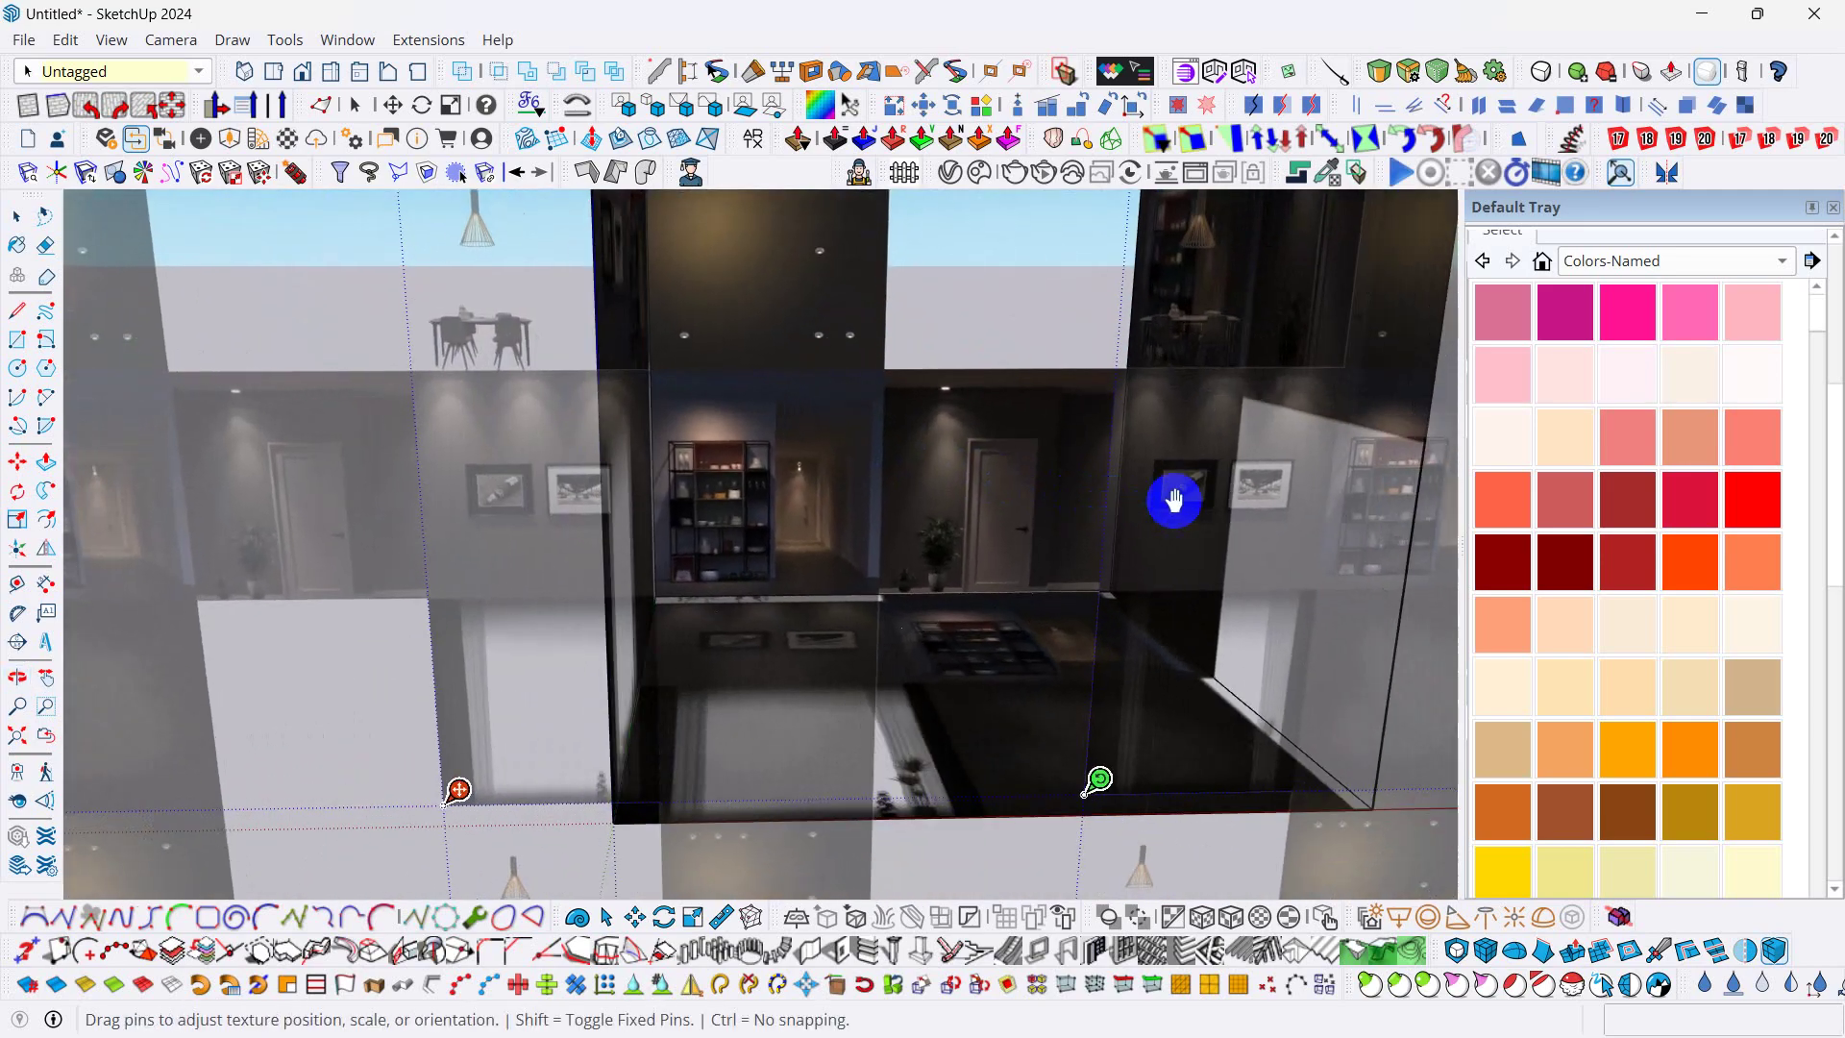
- Finish texture positioning, select a wall face, and cancel a first Move attempt
key(Return)
click(1222, 473)
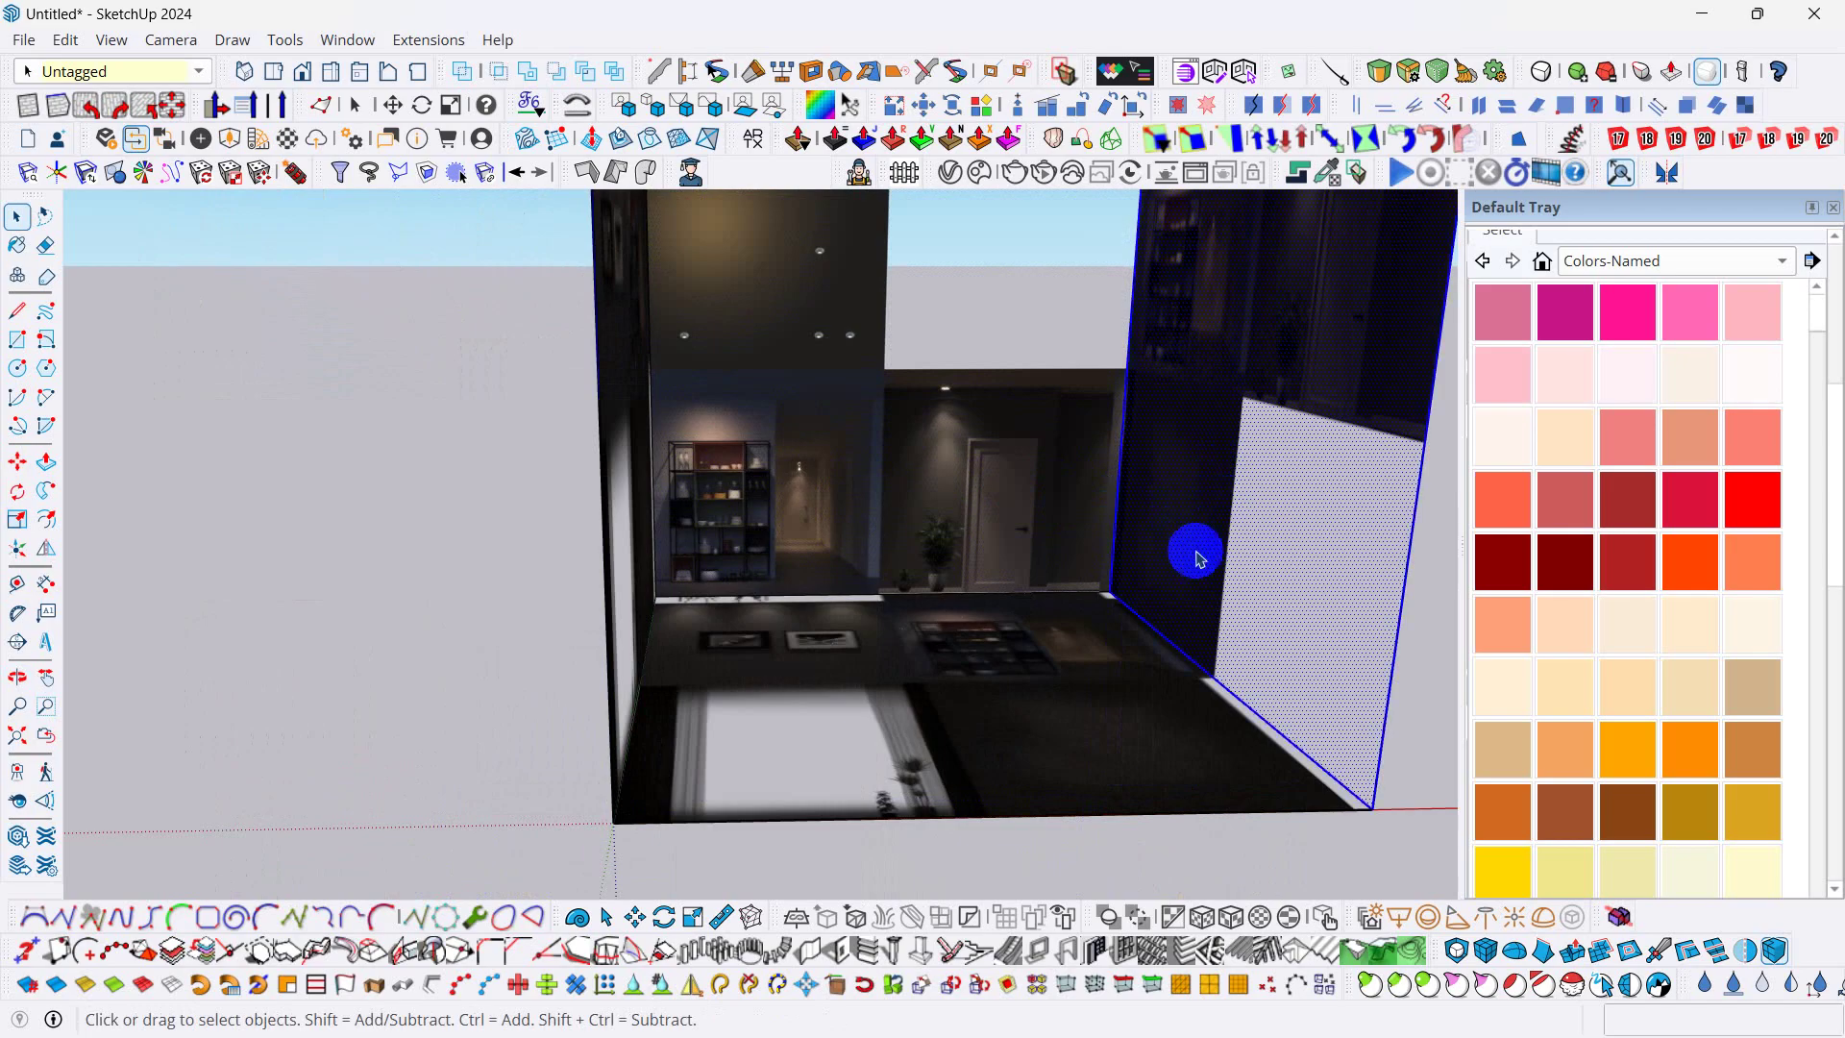
scroll(1174, 534, up, 2)
key(m)
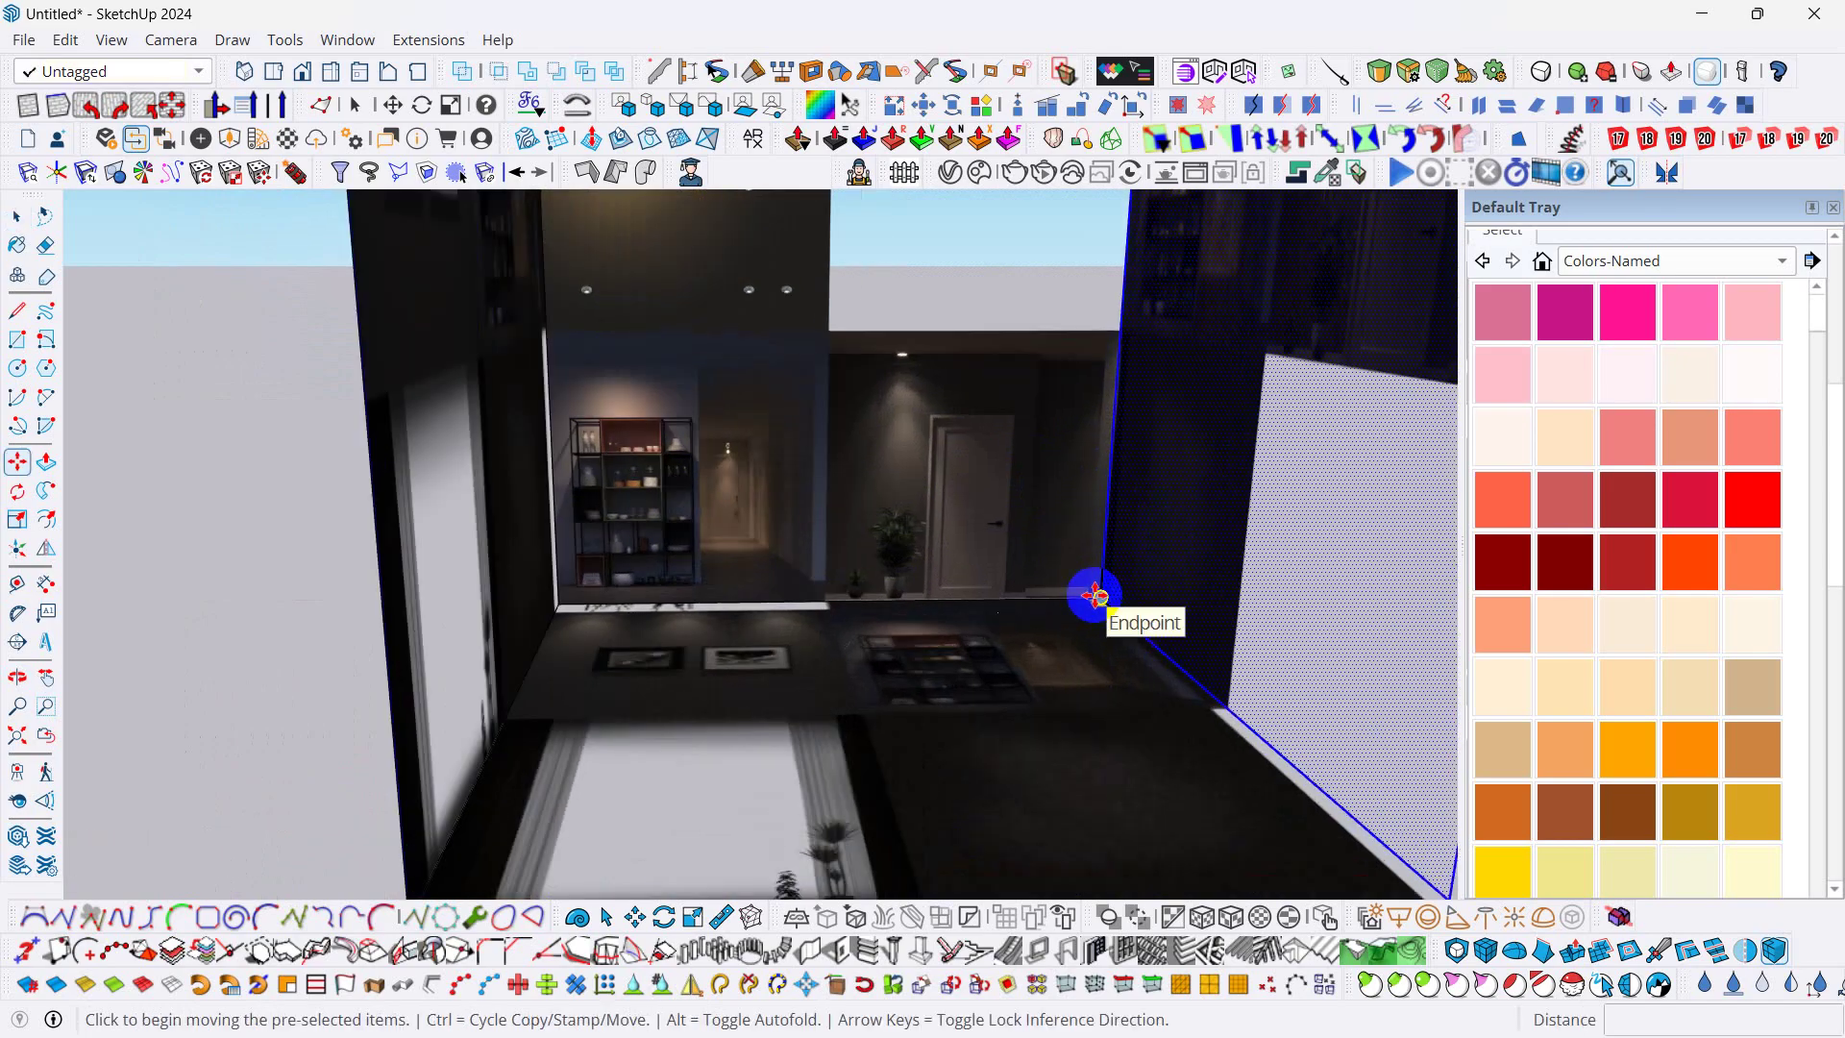
click(1094, 596)
scroll(848, 598, up, 2)
scroll(851, 598, up, 2)
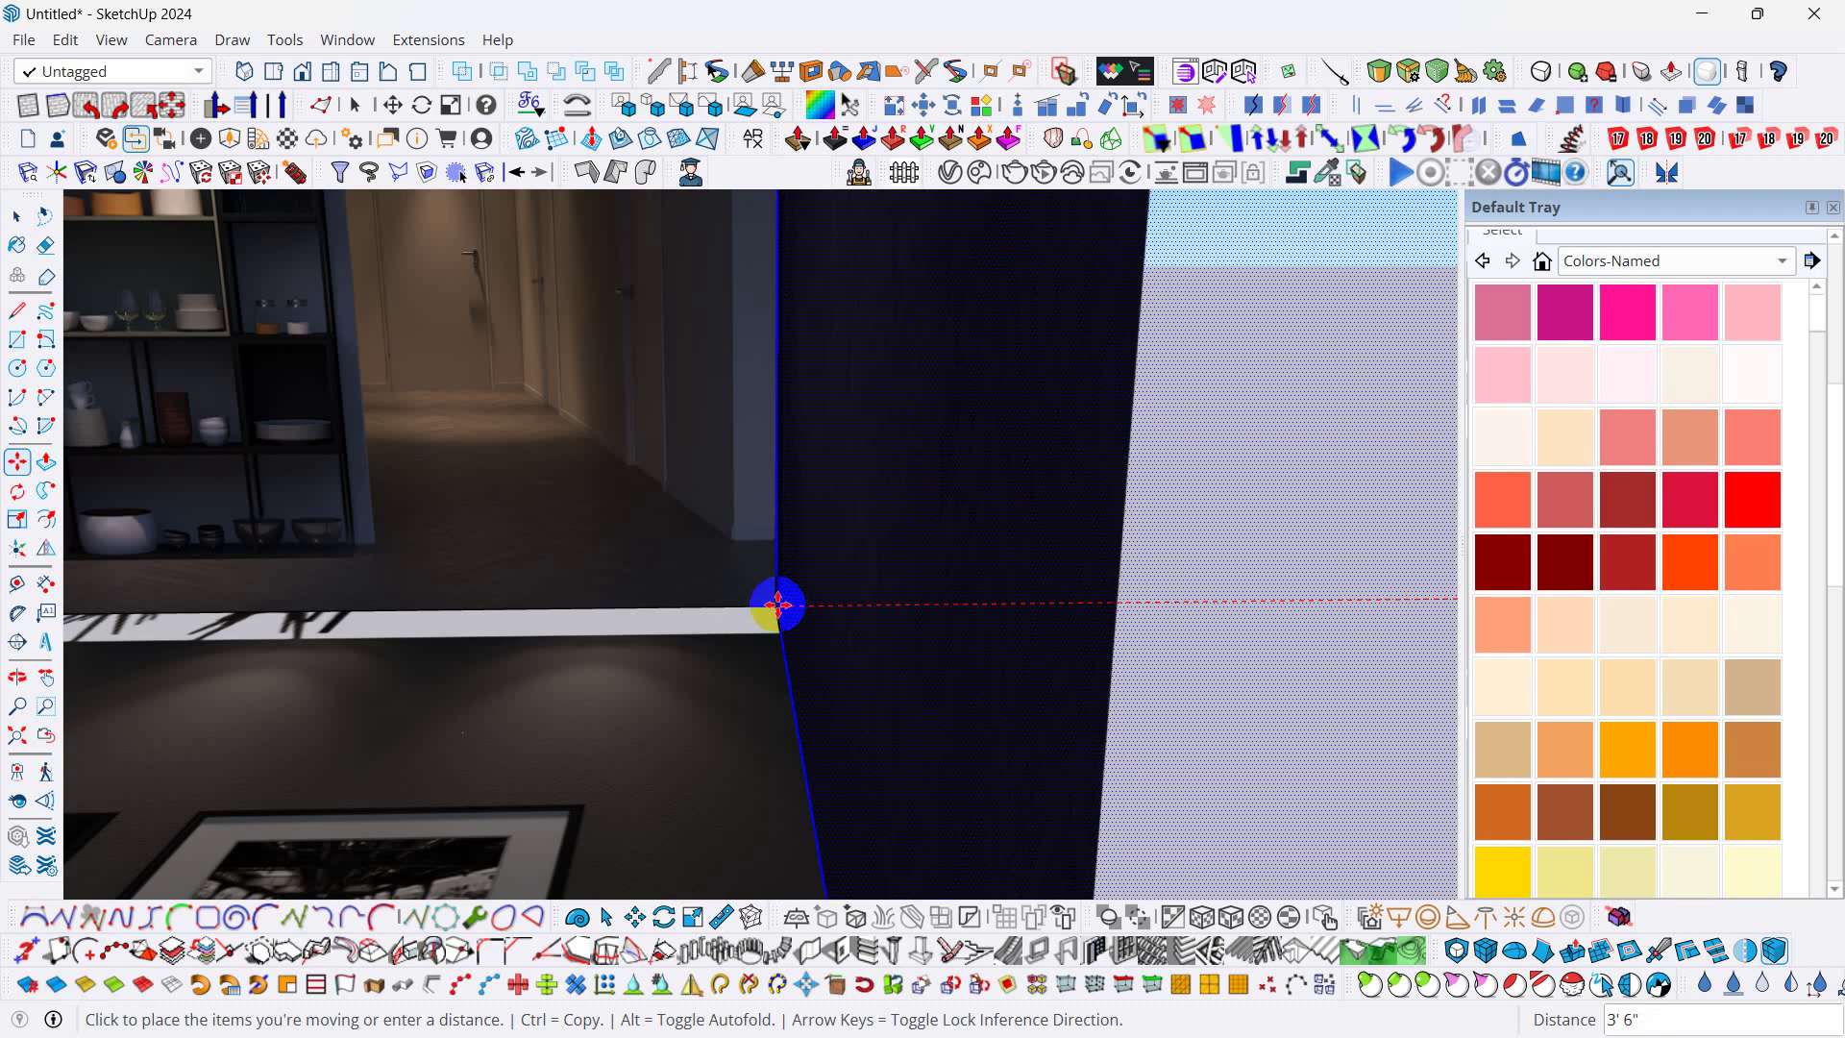
scroll(711, 582, down, 3)
key(space)
middle_drag(603, 549, 470, 571)
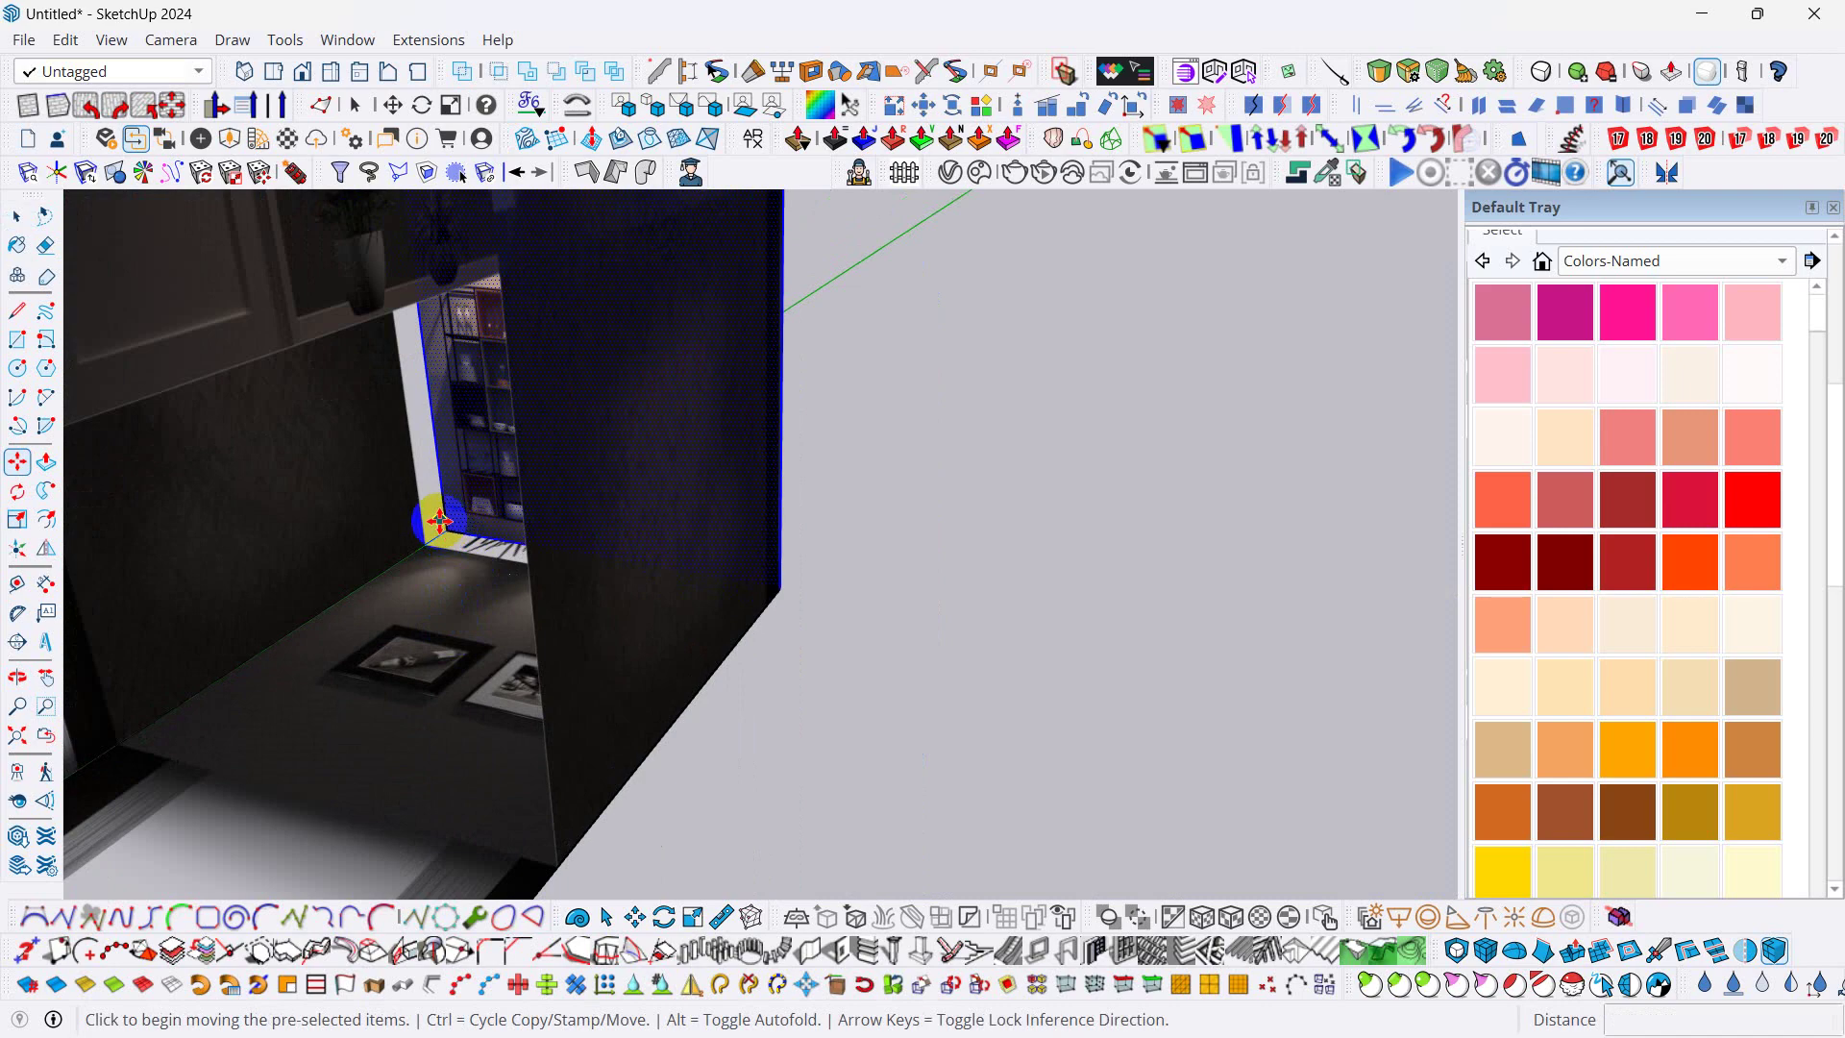
middle_drag(440, 552, 529, 580)
- Move the ceiling up along the vertical axis and place it
key(m)
click(436, 625)
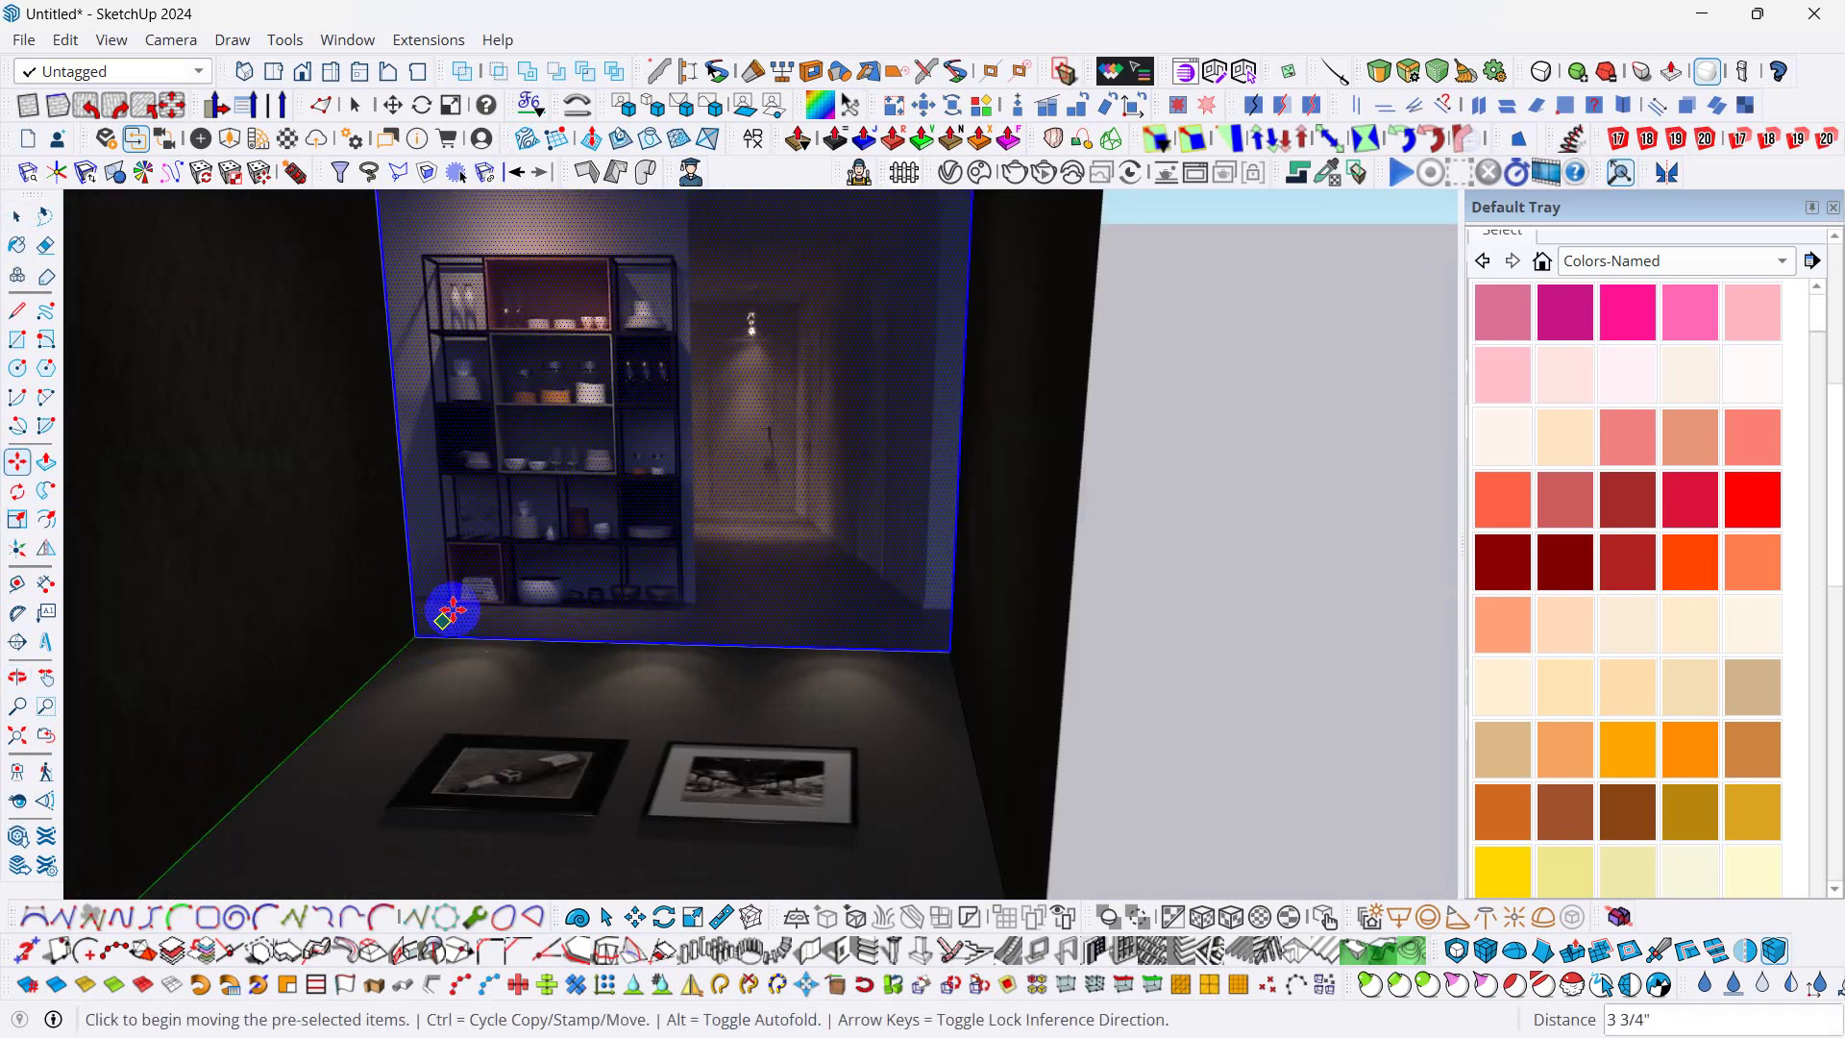
scroll(455, 605, down, 5)
middle_drag(474, 639, 412, 461)
scroll(484, 335, up, 3)
scroll(433, 544, up, 5)
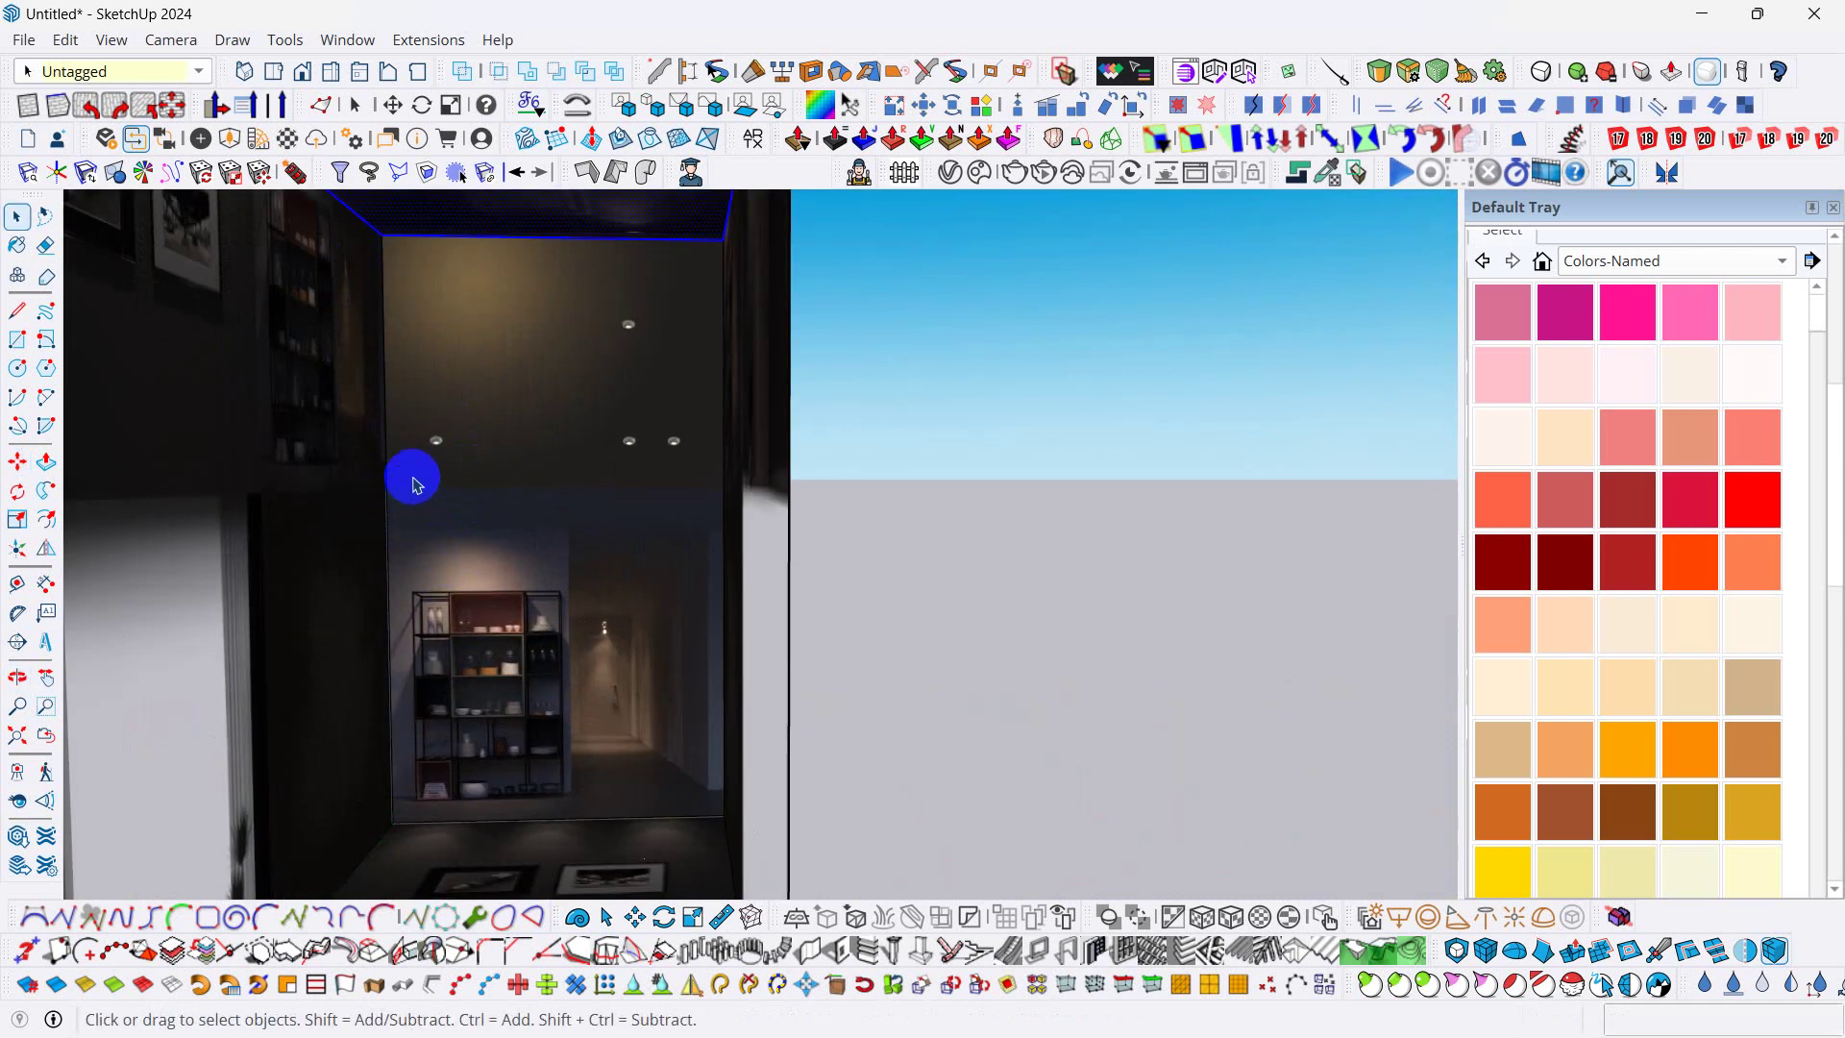
click(391, 240)
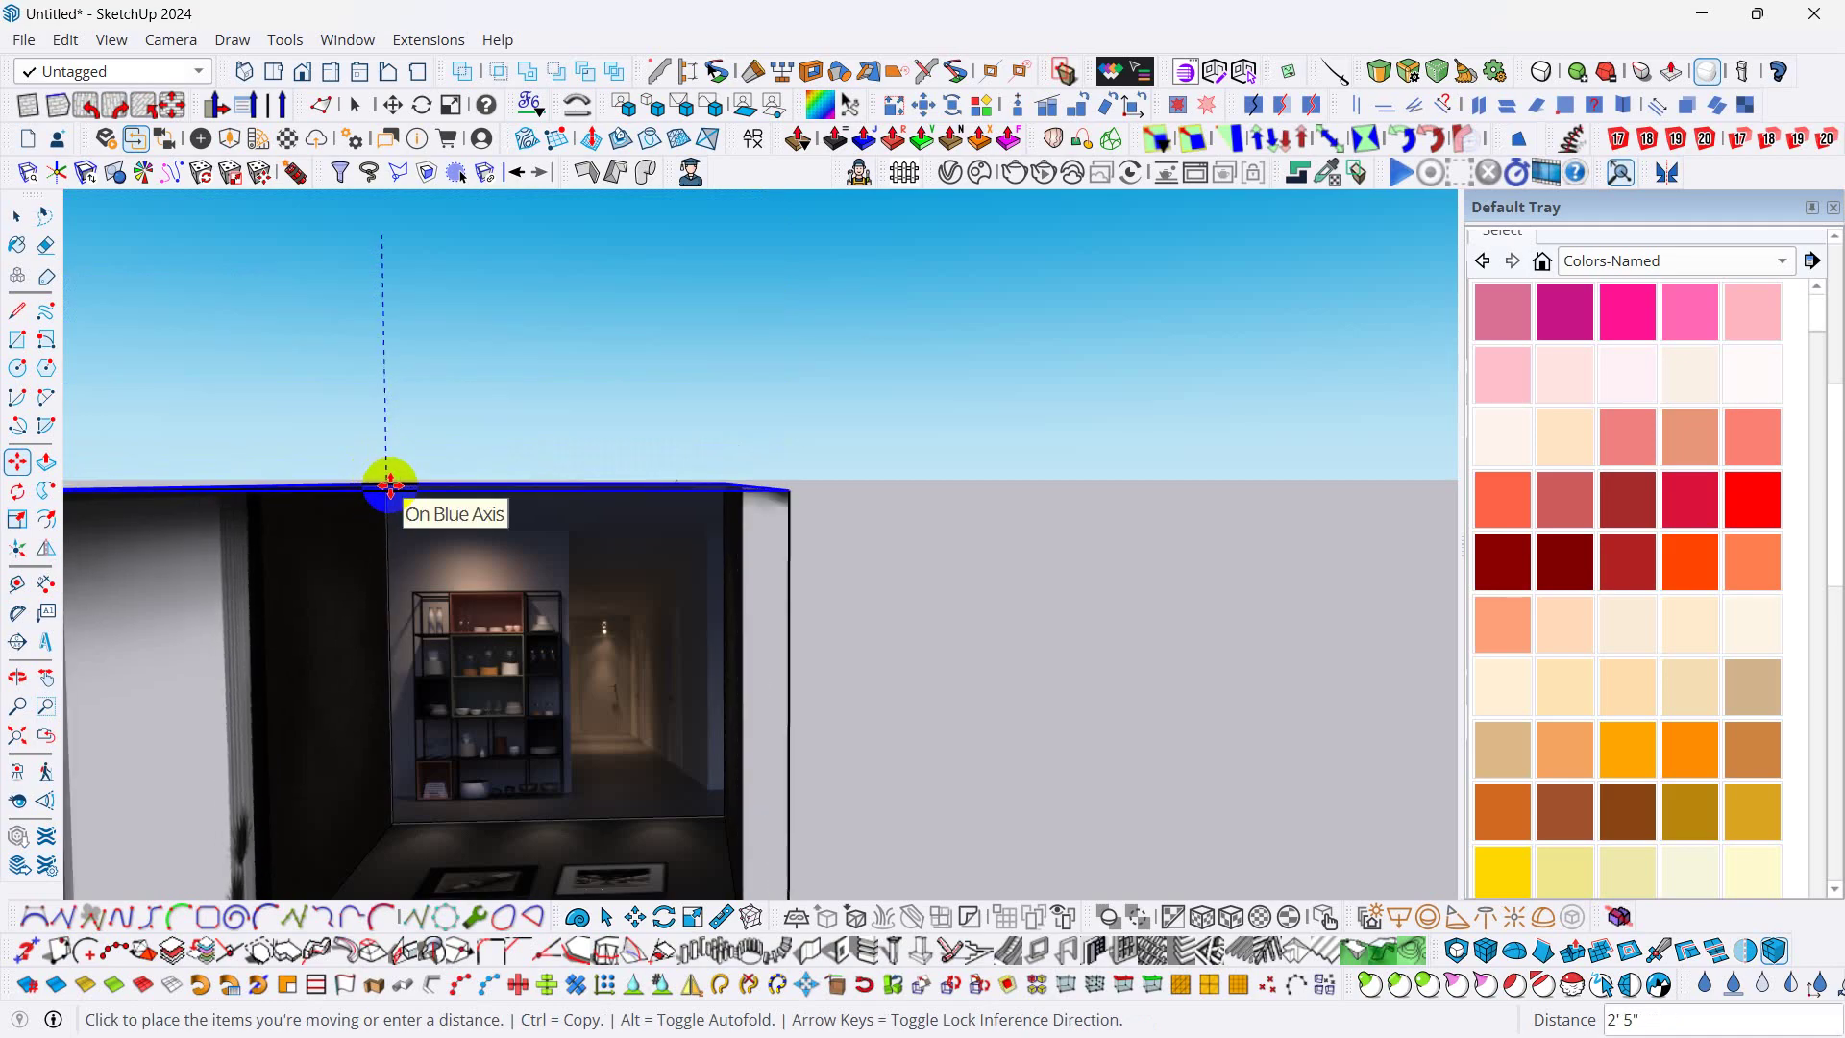
middle_drag(390, 487, 392, 436)
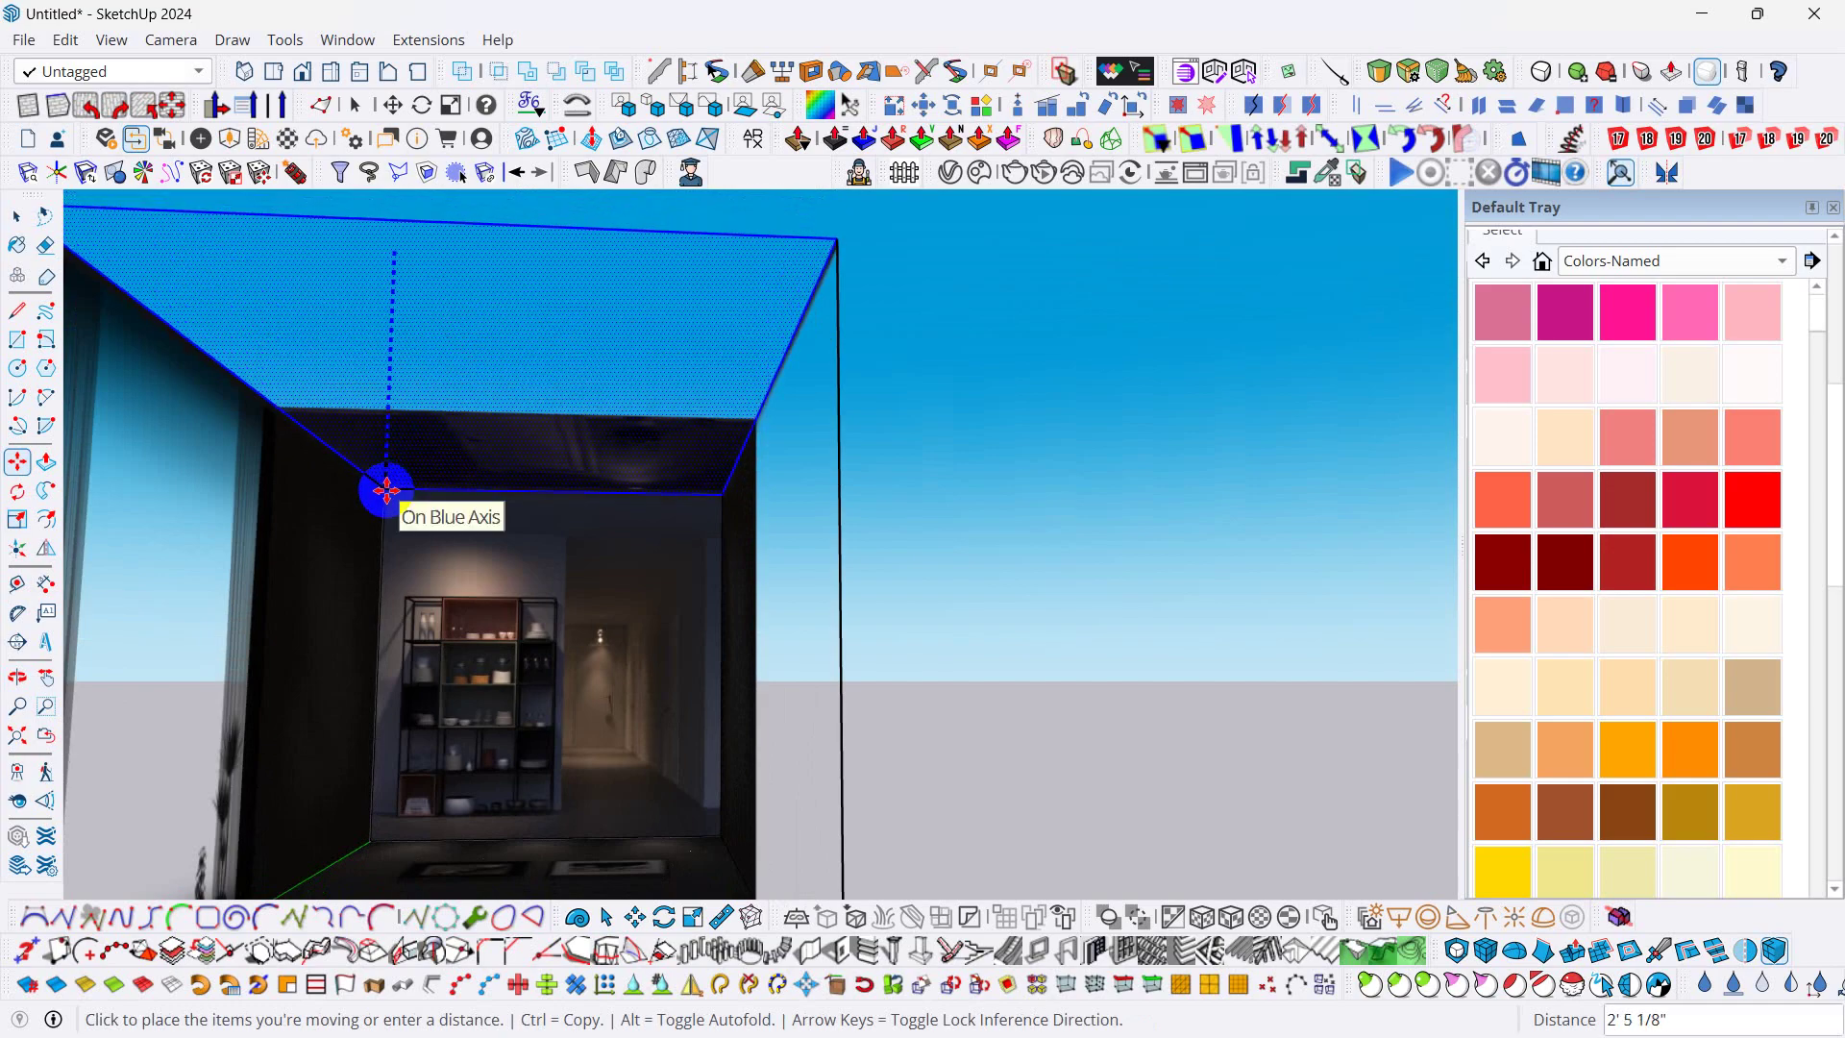
click(386, 491)
key(space)
- Move the back wall along the green axis to a deeper position, then orbit to check it
scroll(474, 494, down, 5)
middle_drag(515, 557, 535, 650)
scroll(510, 553, up, 5)
middle_drag(515, 589, 667, 527)
scroll(701, 423, up, 5)
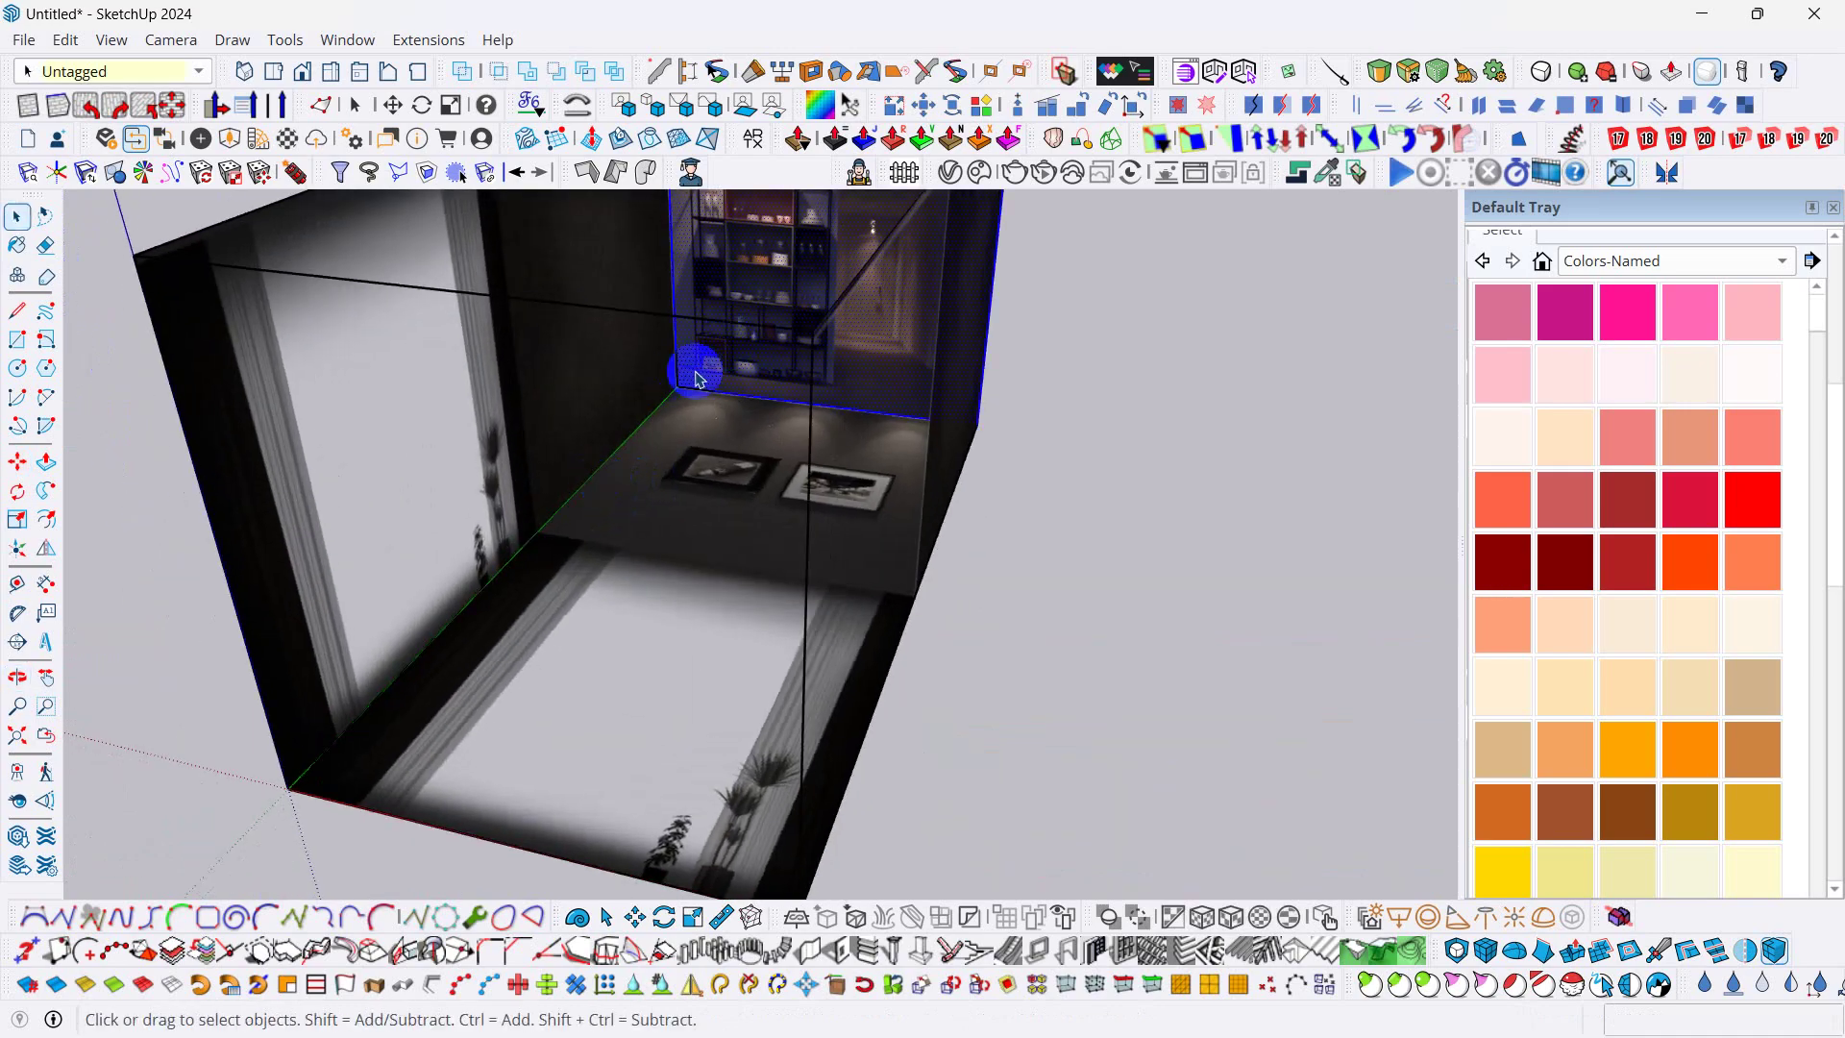
scroll(701, 397, up, 3)
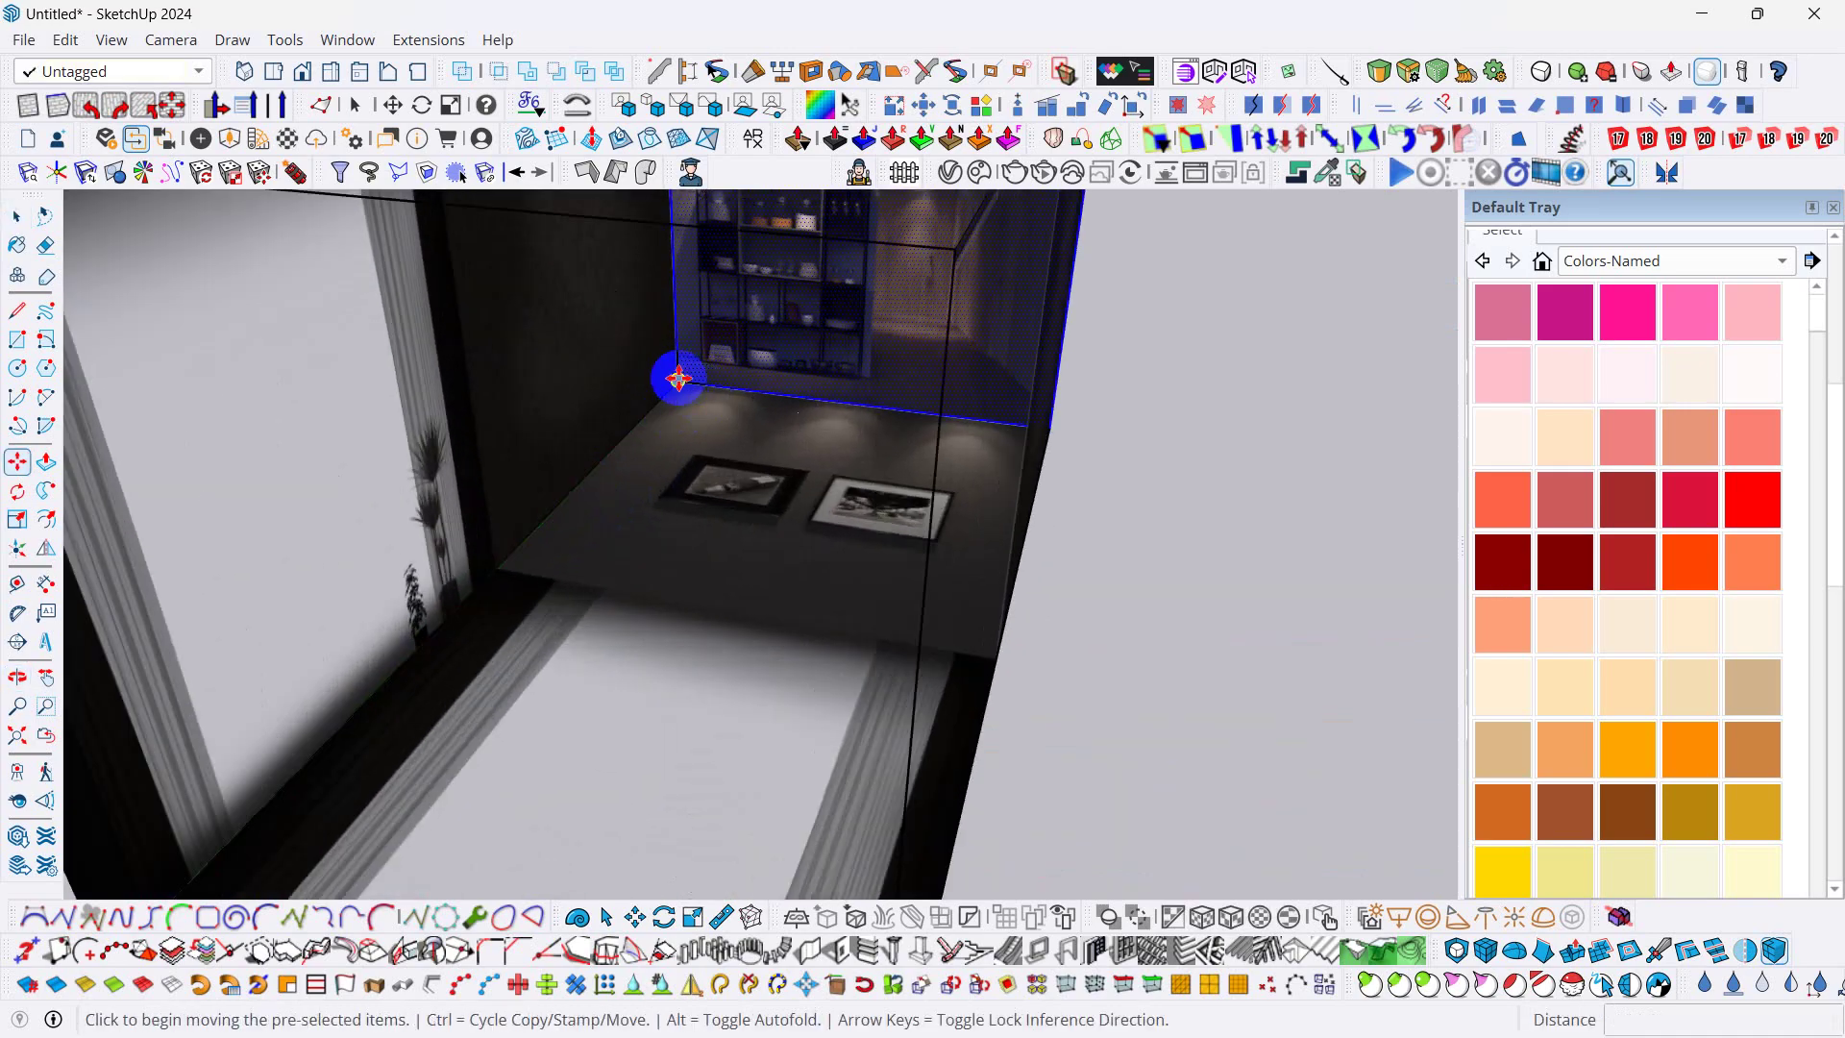
click(679, 380)
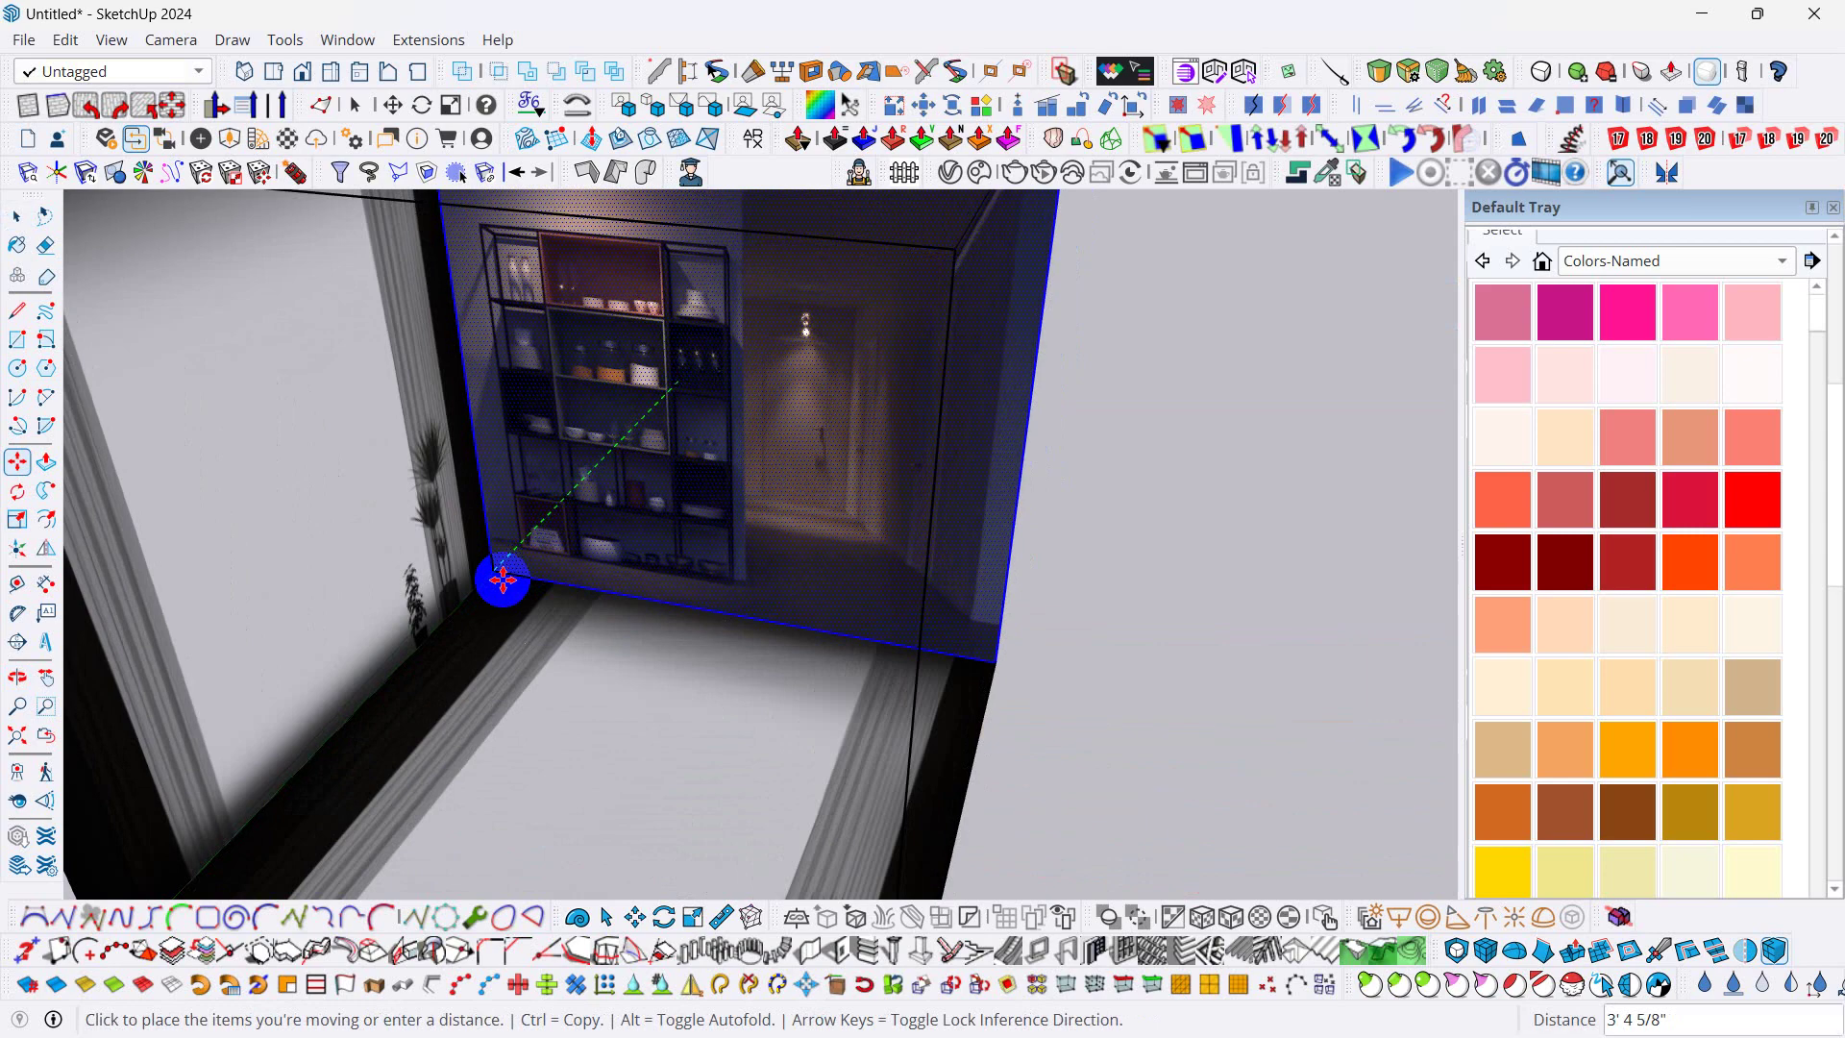
scroll(509, 563, up, 2)
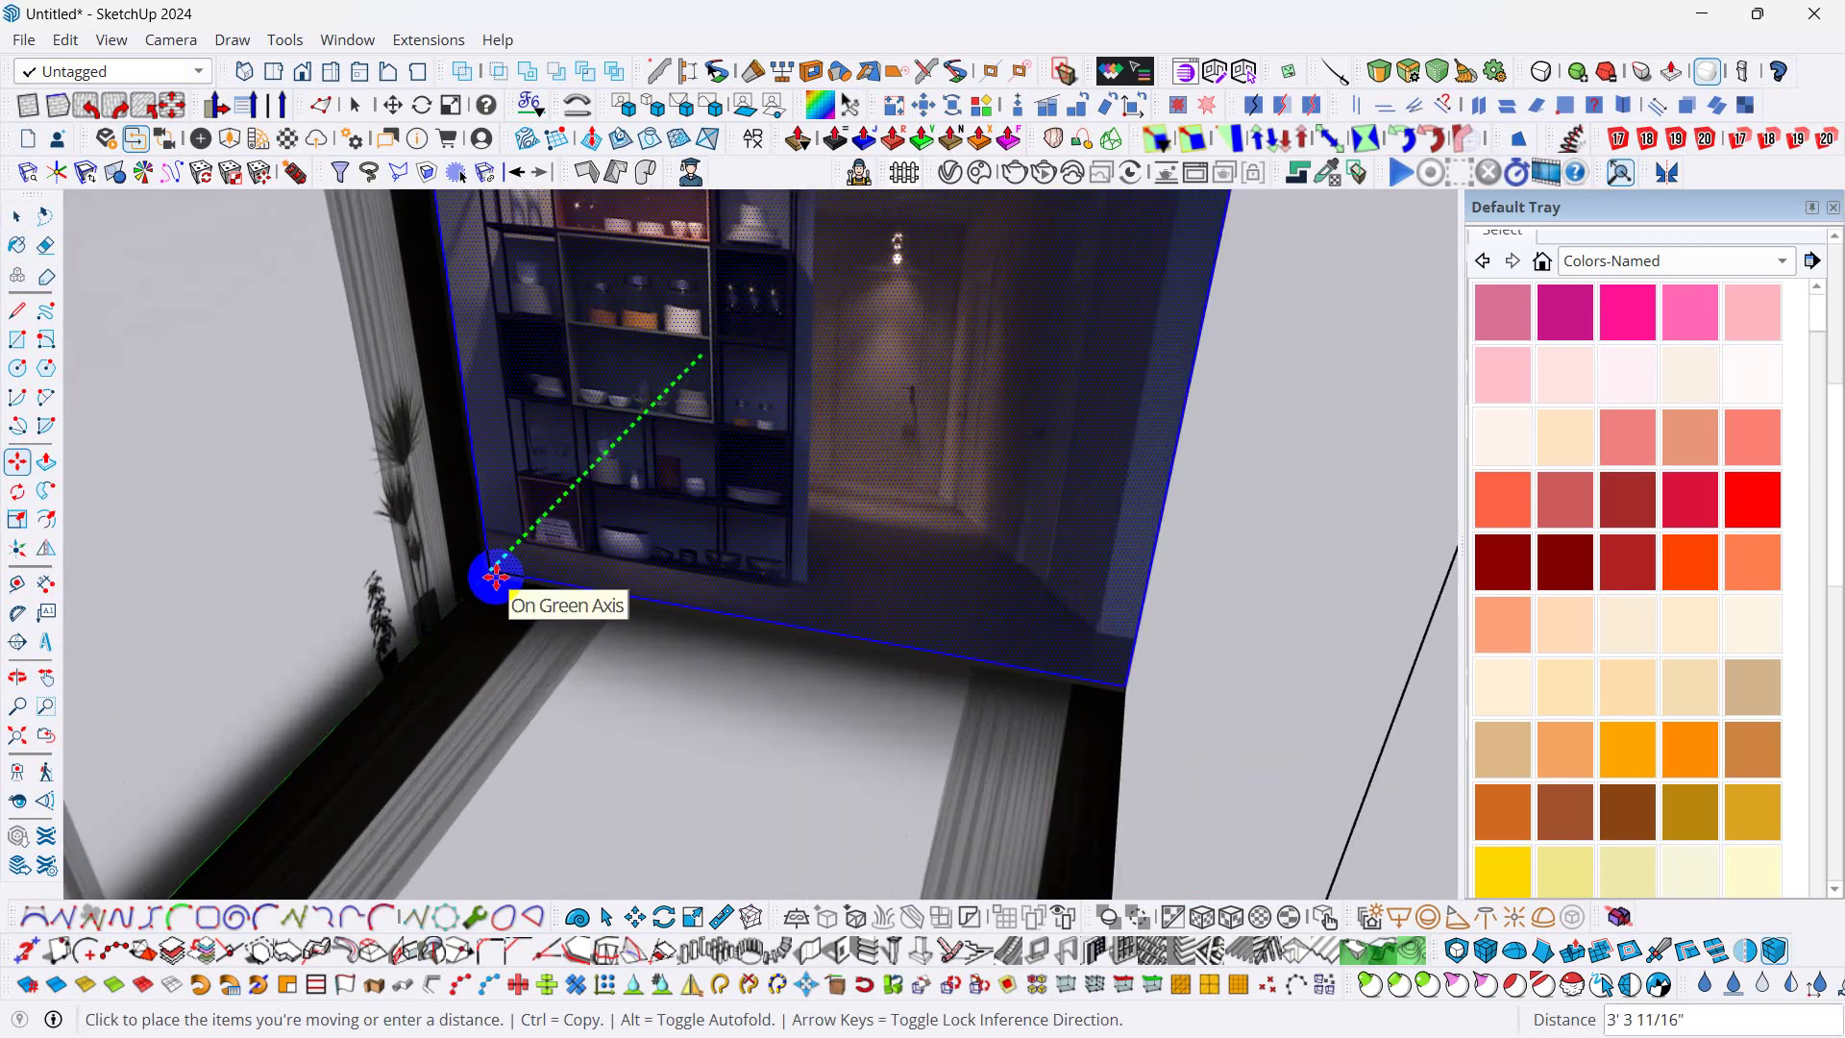
click(495, 577)
key(space)
scroll(577, 538, down, 6)
middle_drag(547, 561, 811, 288)
scroll(723, 289, up, 3)
- Use Texture Position to nudge the ceiling texture slightly right
right_click(815, 289)
mouse_move(894, 349)
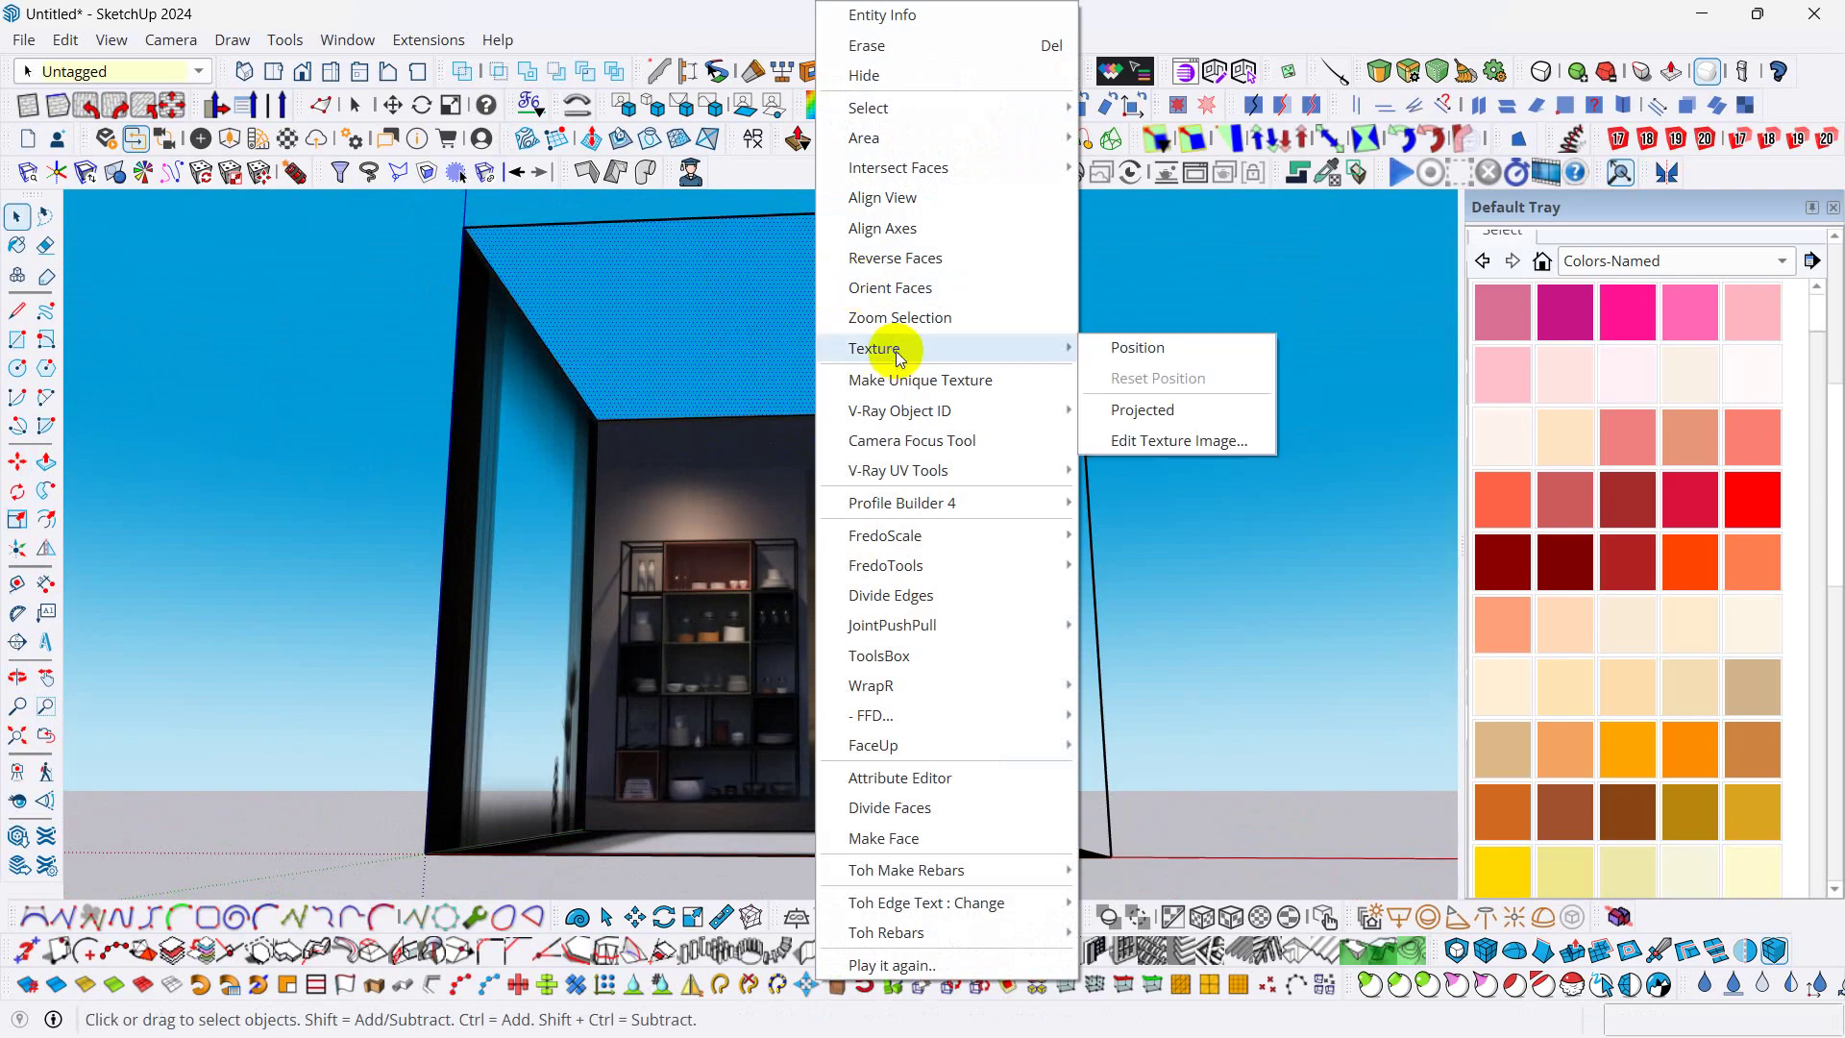
click(1125, 348)
mouse_move(867, 362)
middle_down()
mouse_move(832, 441)
mouse_move(804, 754)
mouse_move(869, 717)
mouse_move(1019, 731)
mouse_move(1137, 650)
mouse_move(981, 462)
mouse_move(856, 391)
middle_up()
drag(855, 392, 858, 392)
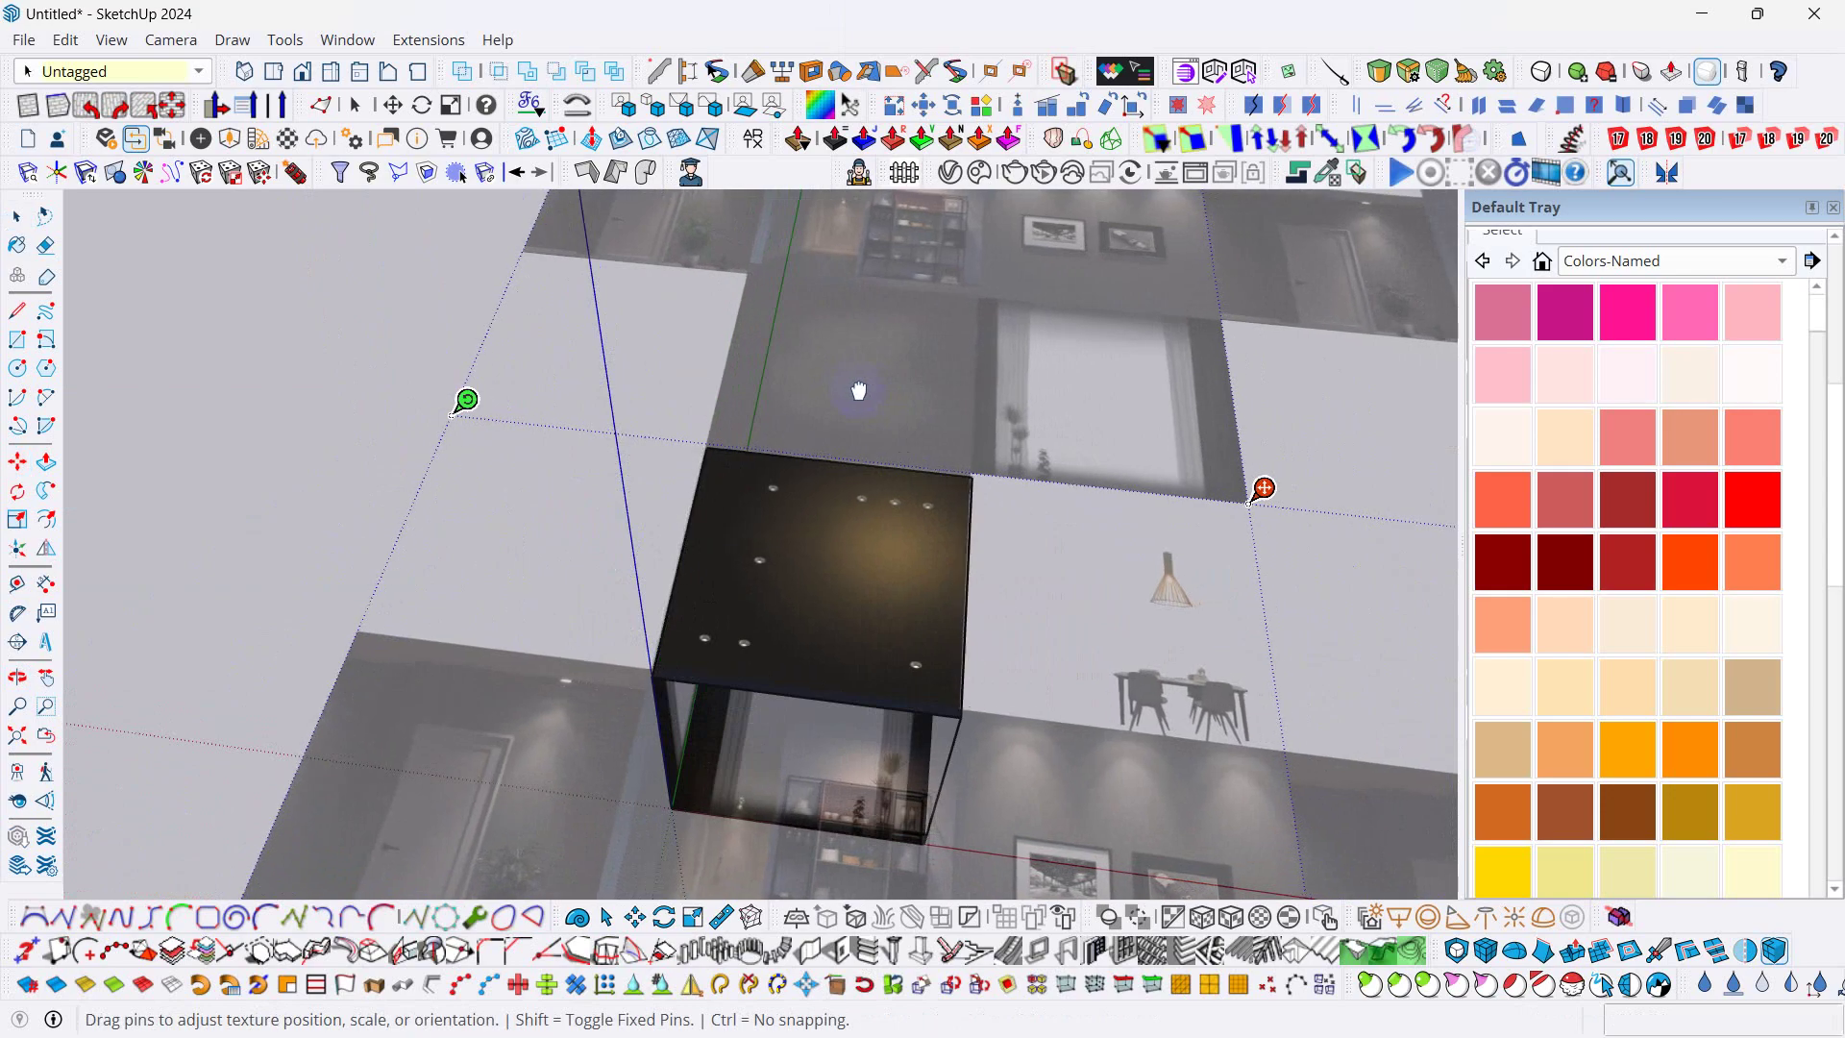
click(238, 440)
- Reposition the left wall texture to bring the framed-picture image onto the side
middle_drag(238, 440, 672, 647)
right_click(673, 579)
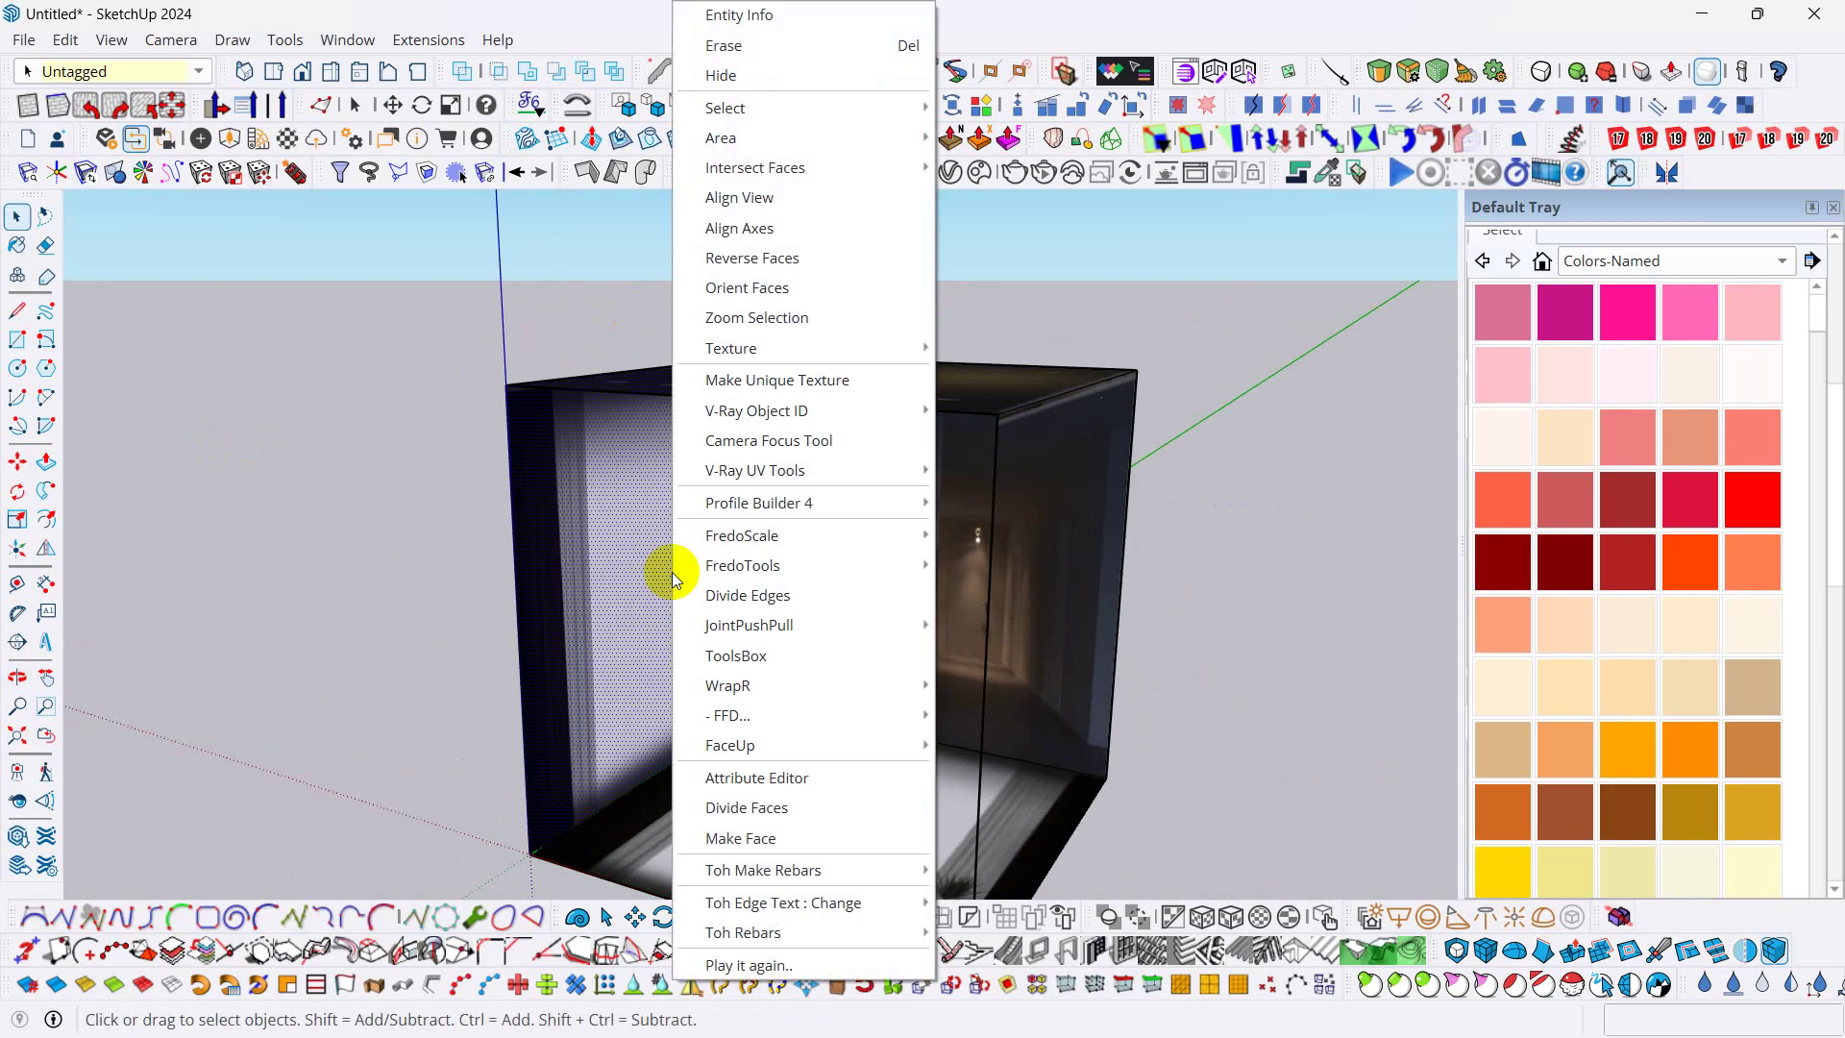
mouse_move(770, 356)
click(973, 349)
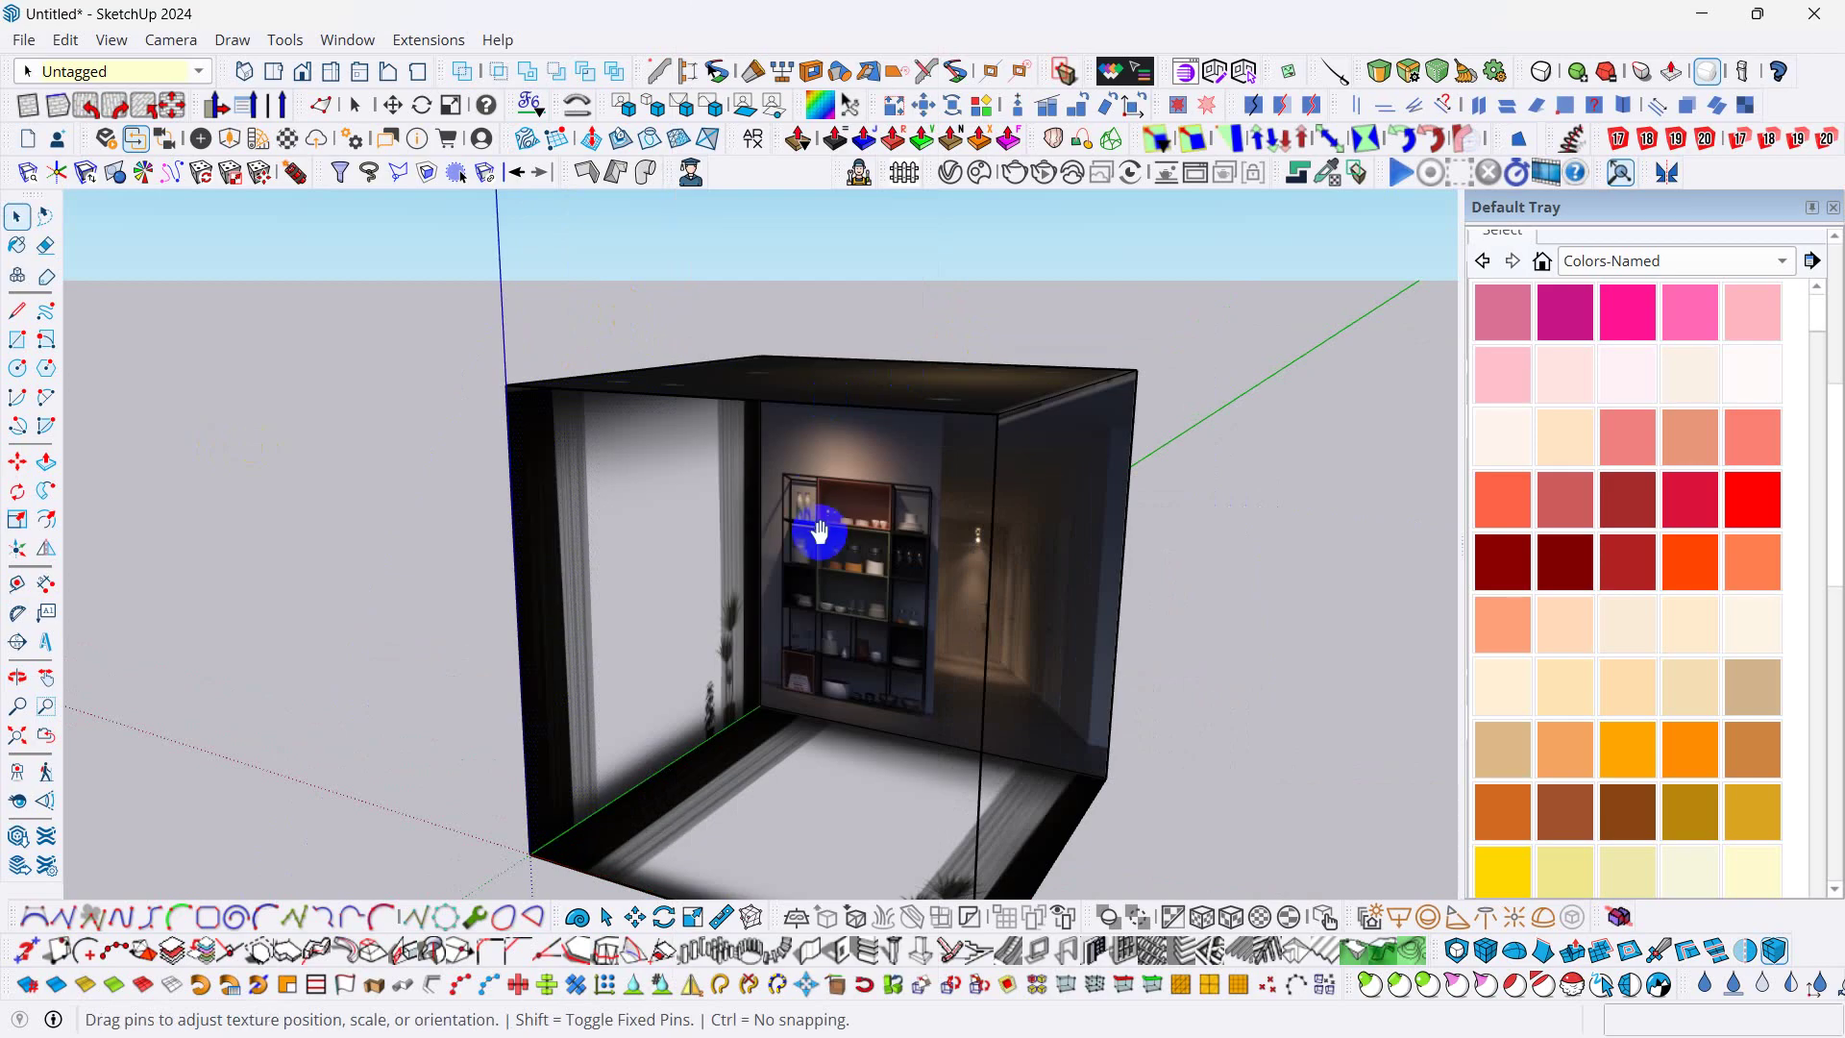
scroll(823, 560, down, 3)
drag(835, 651, 719, 602)
scroll(719, 603, up, 10)
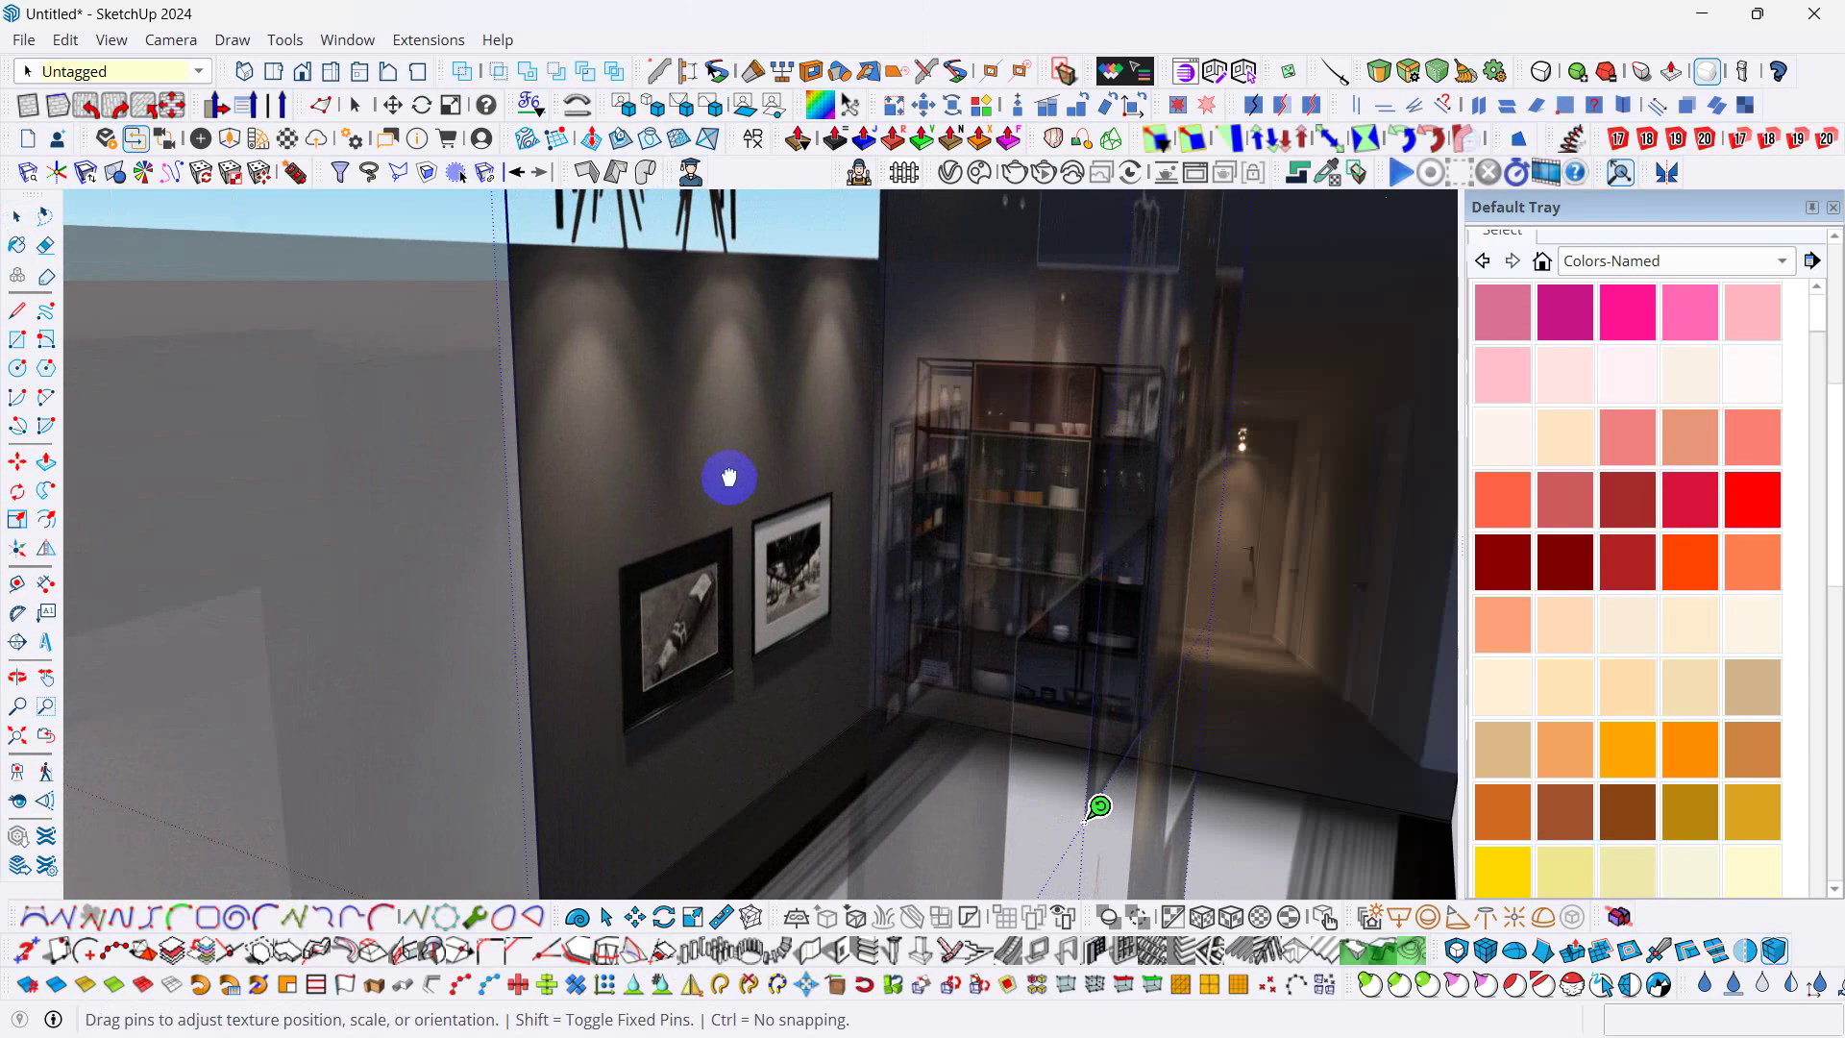
- Raise the framed-picture wall image further so it lines up with the shelving and corridor
drag(728, 471, 736, 382)
scroll(738, 390, down, 10)
middle_drag(811, 515, 824, 515)
scroll(782, 398, up, 8)
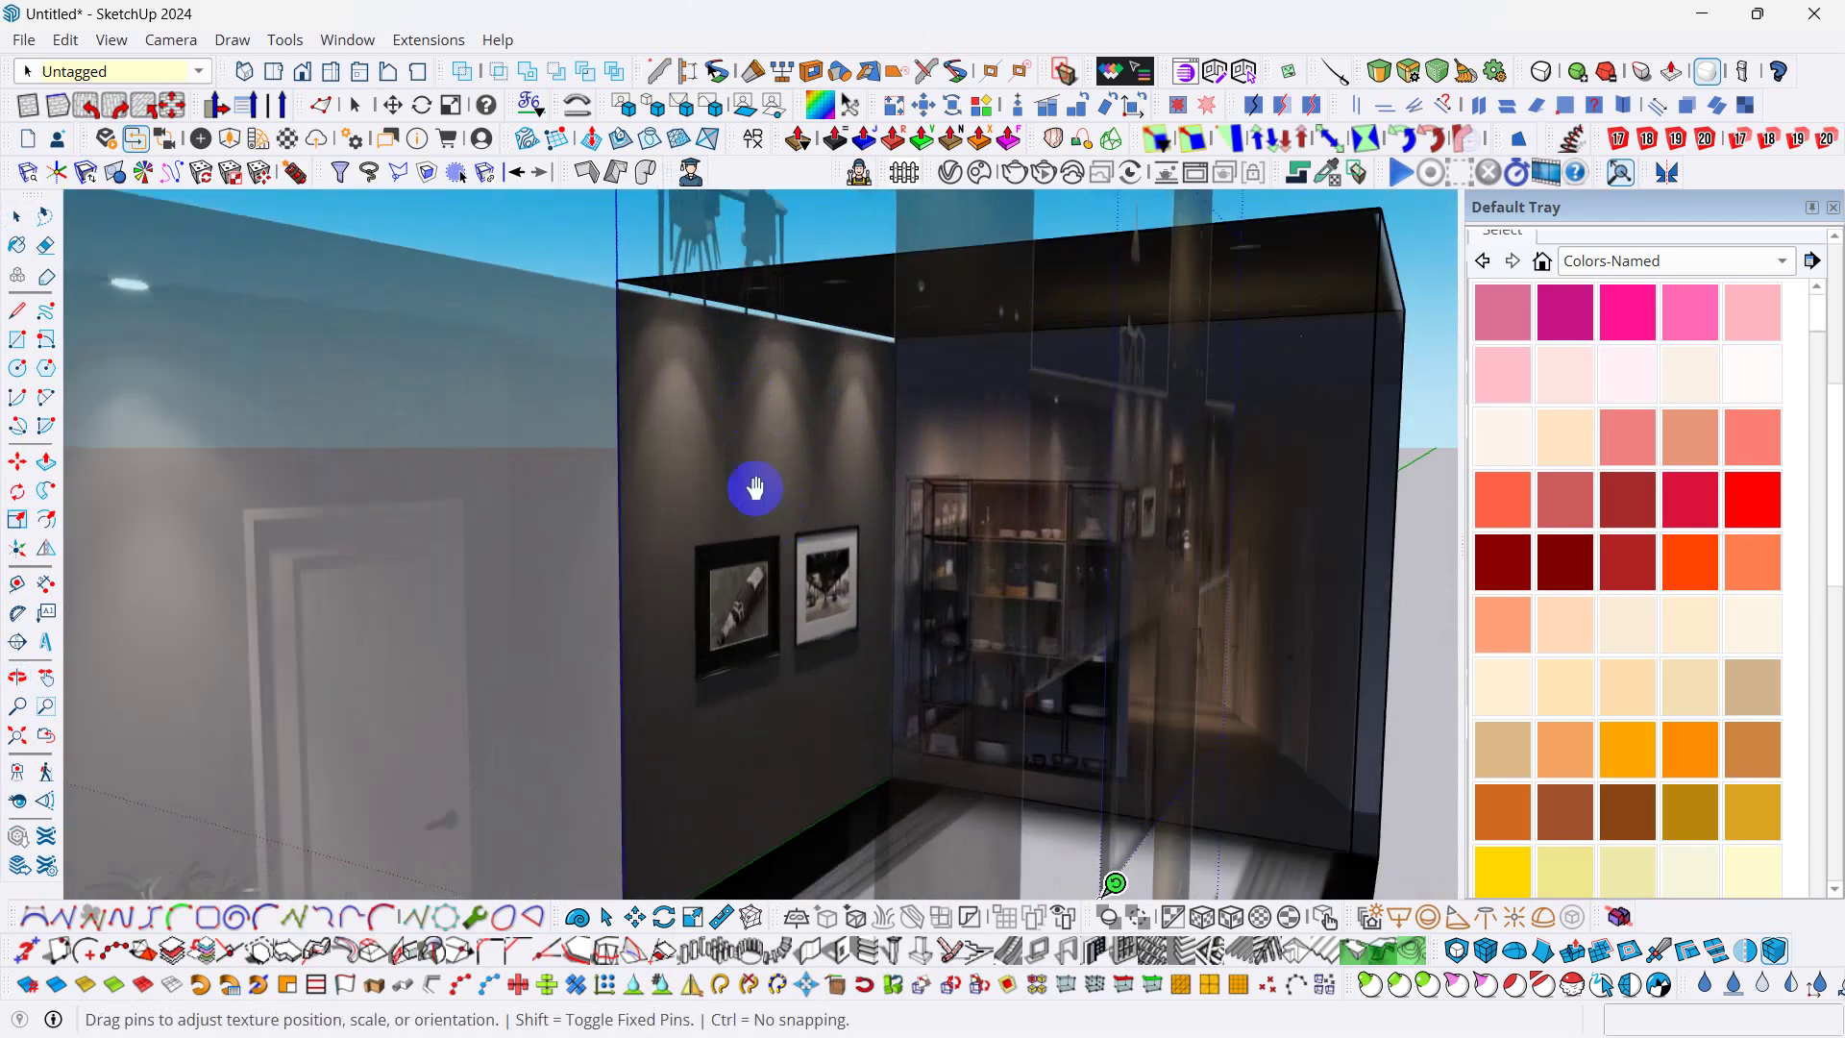
drag(743, 470, 742, 461)
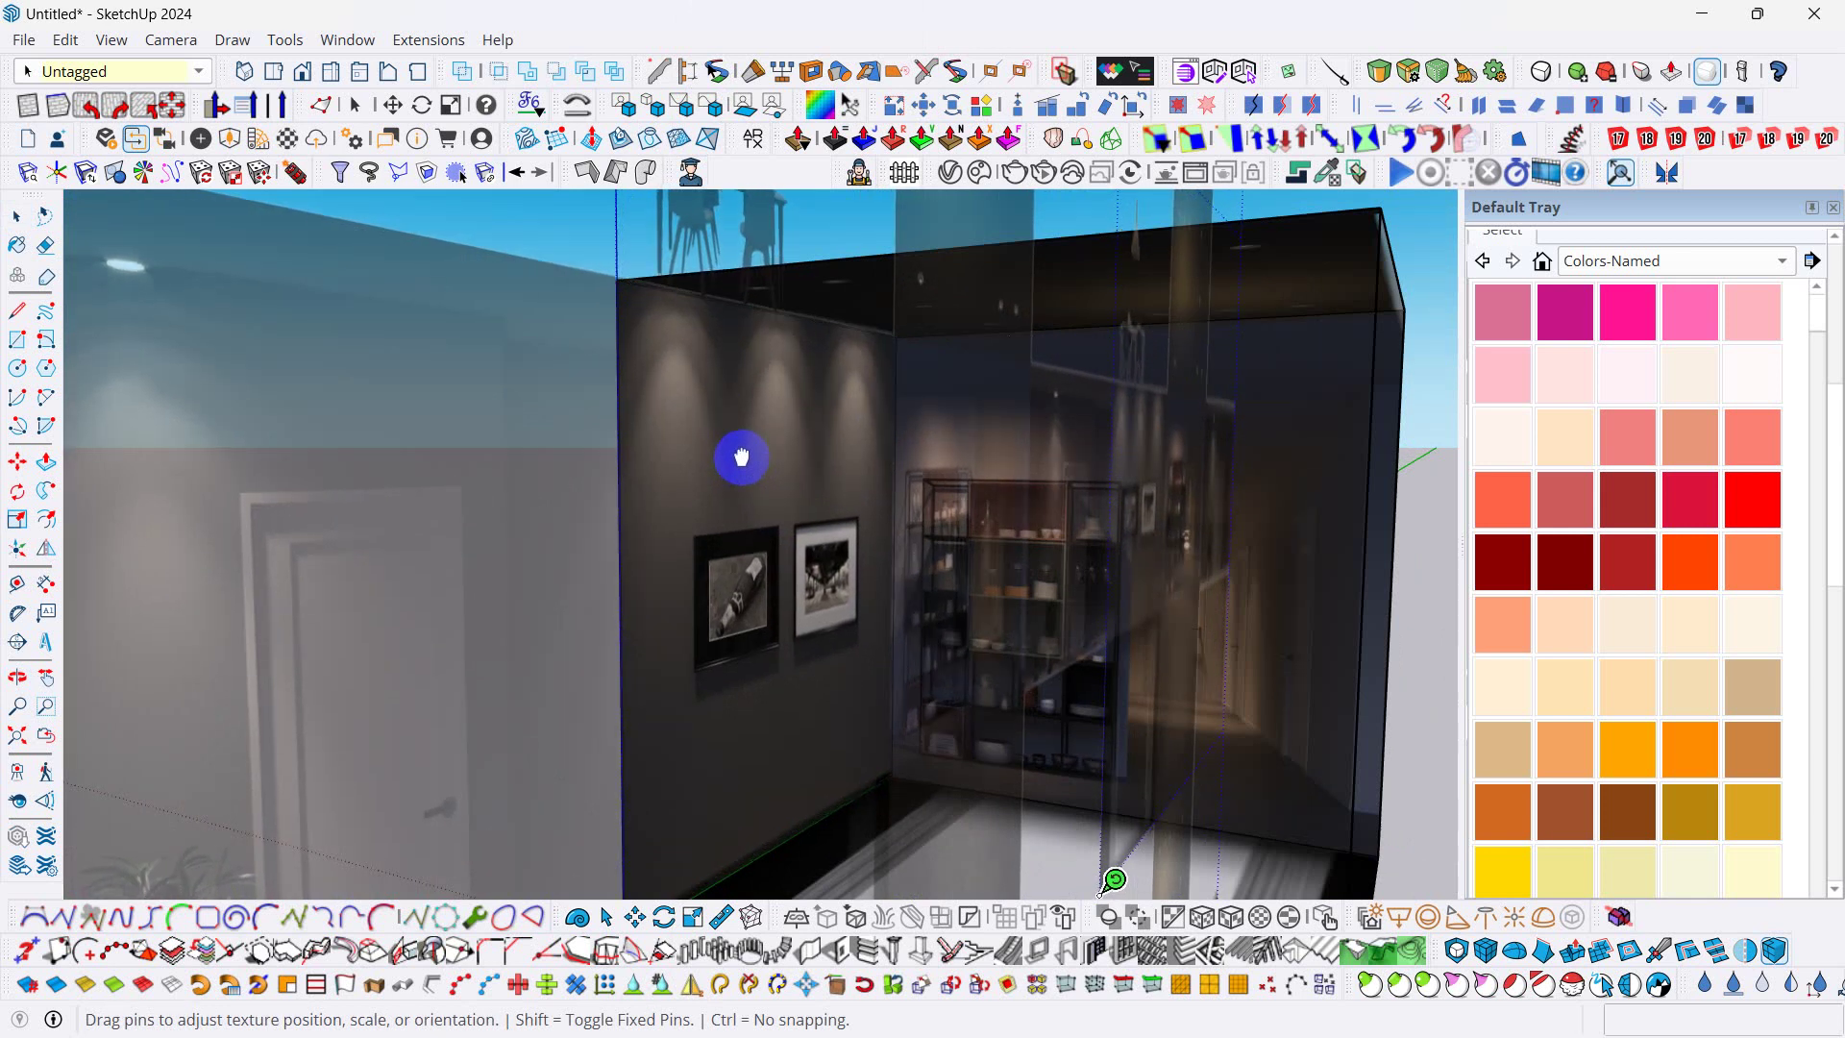
scroll(853, 597, down, 15)
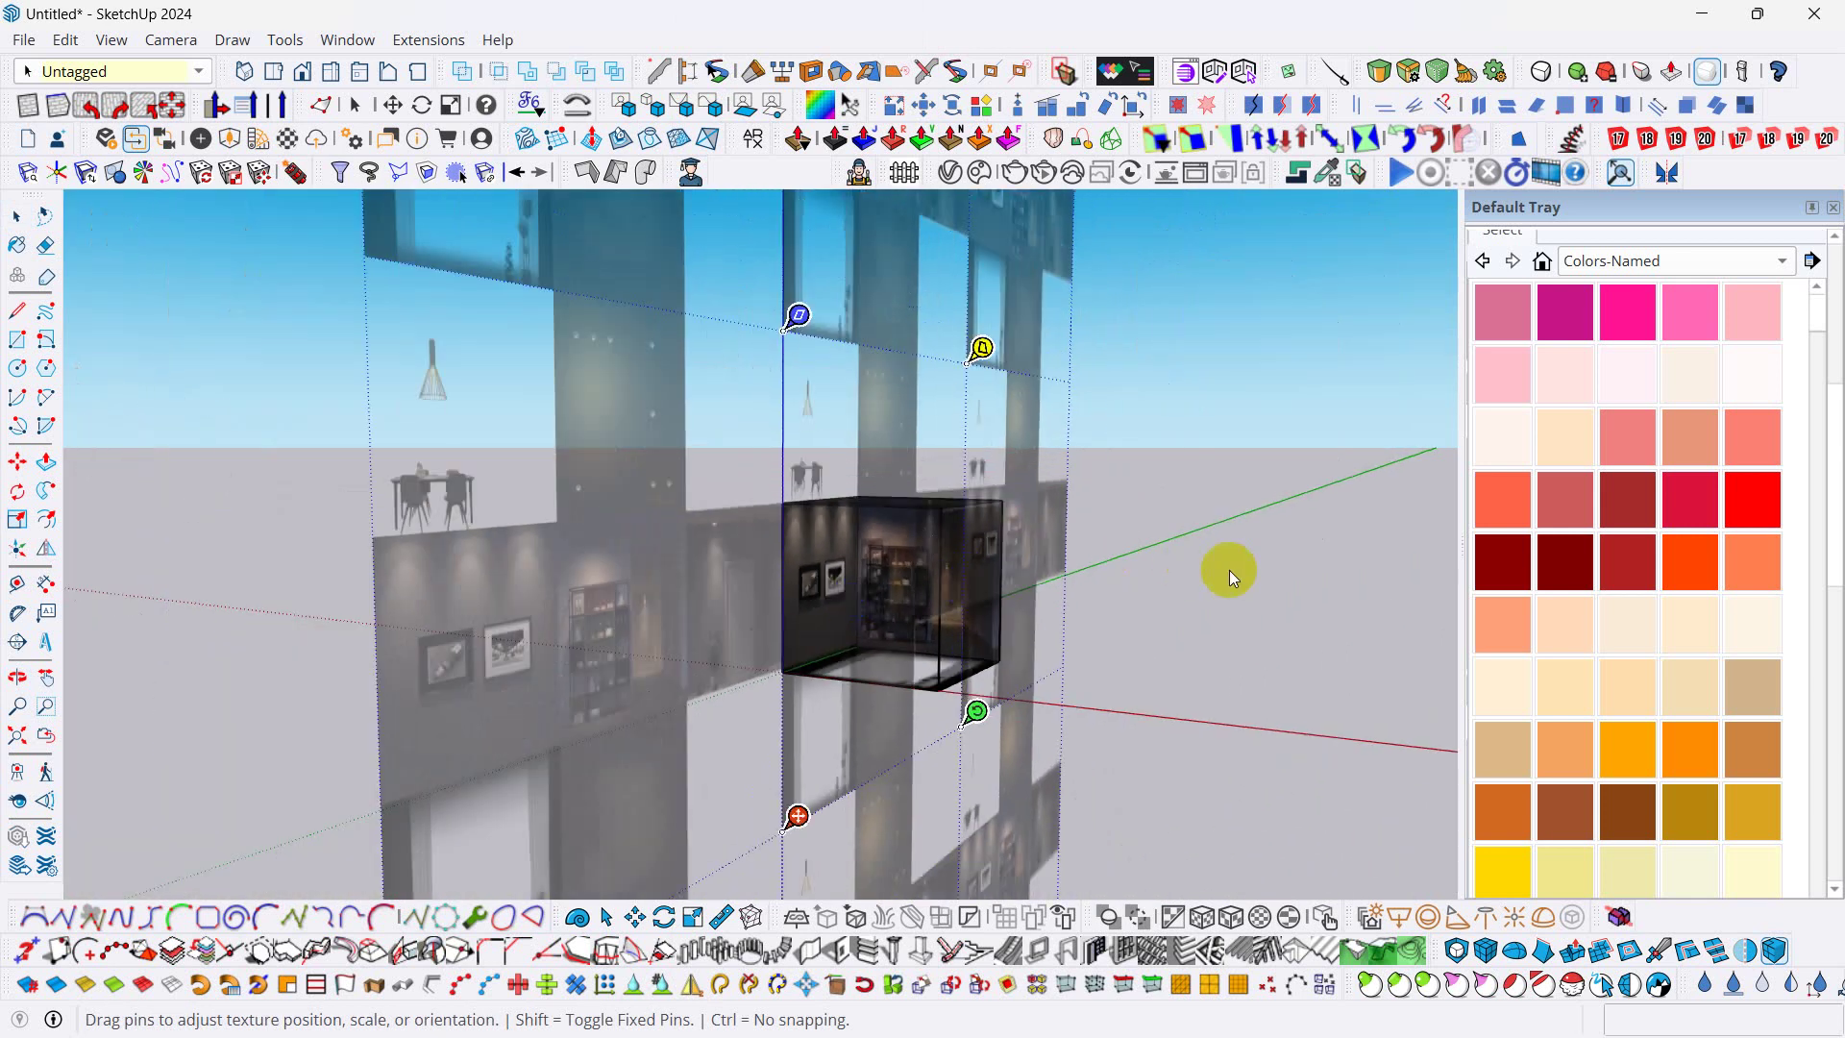
middle_drag(1227, 568, 952, 577)
- Adjust the right wall's texture position, orbiting and panning to fit the framed pictures inside the box
scroll(939, 560, up, 5)
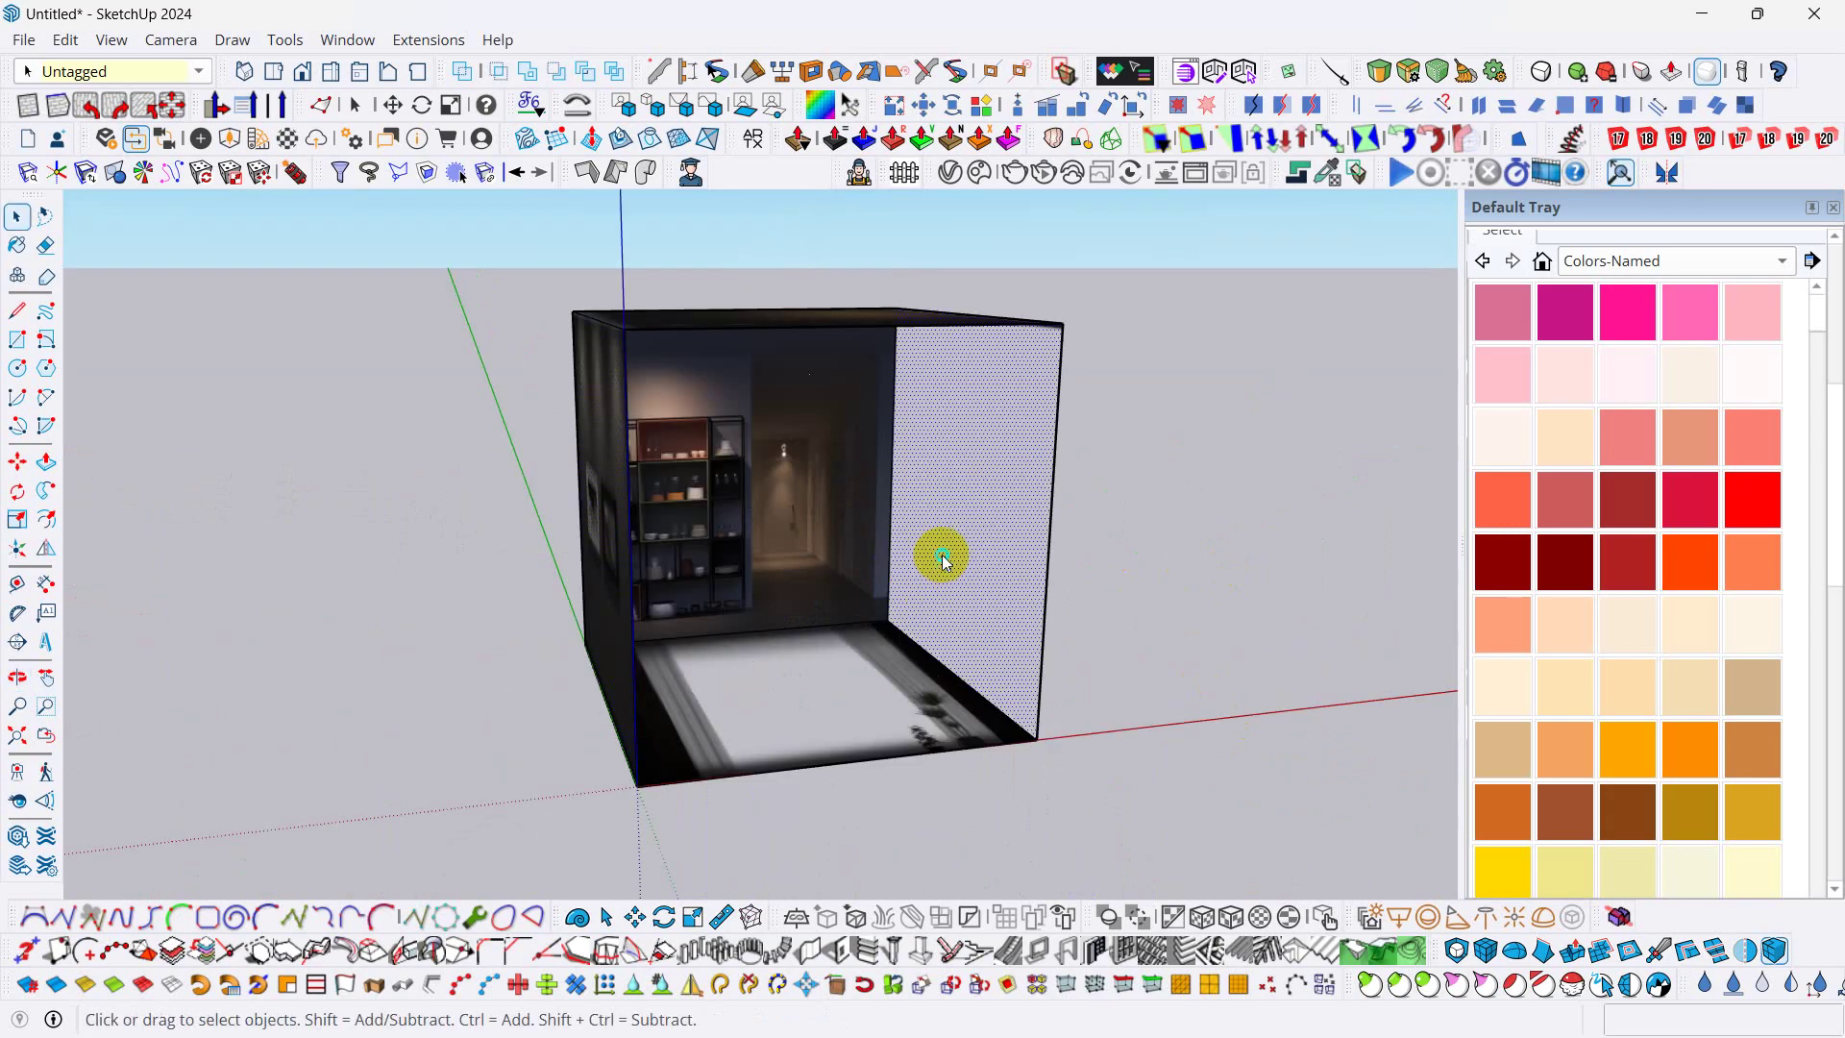
right_click(942, 556)
mouse_move(1063, 348)
click(1244, 346)
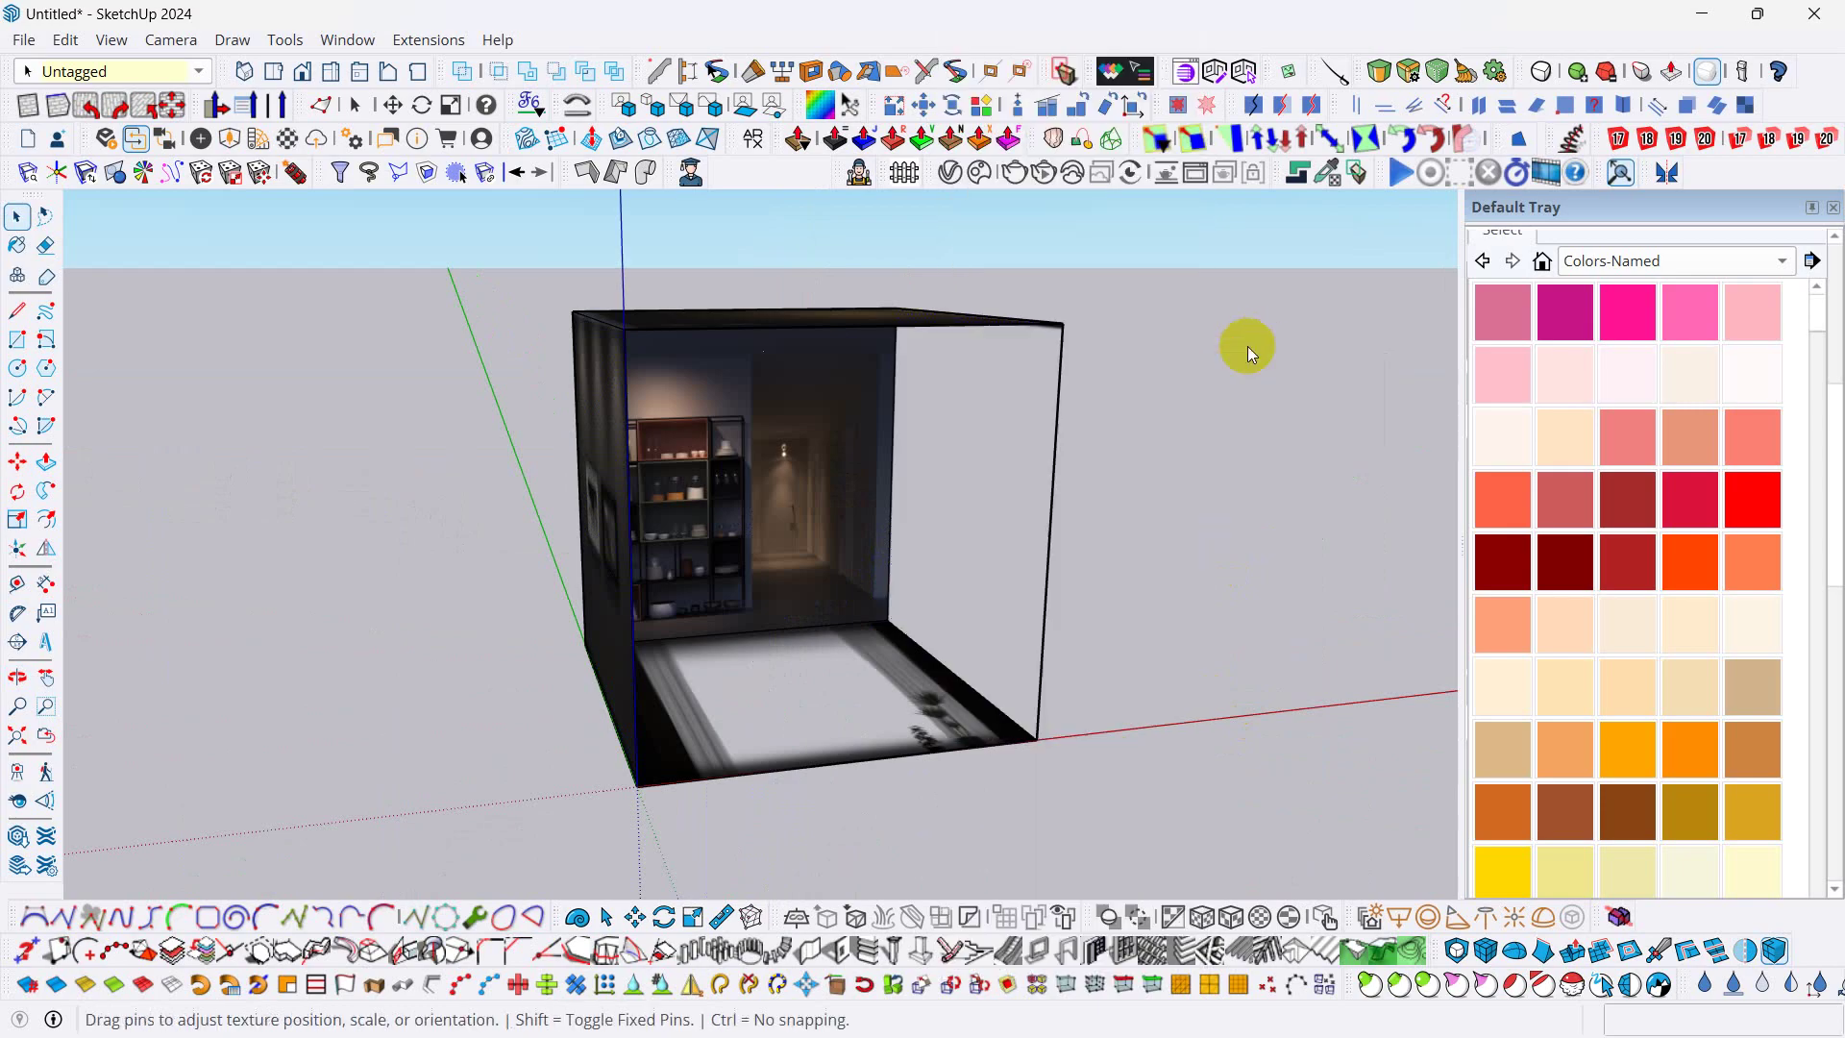
middle_drag(975, 452, 1224, 667)
scroll(861, 523, down, 3)
middle_drag(862, 523, 747, 492)
middle_drag(709, 420, 591, 641)
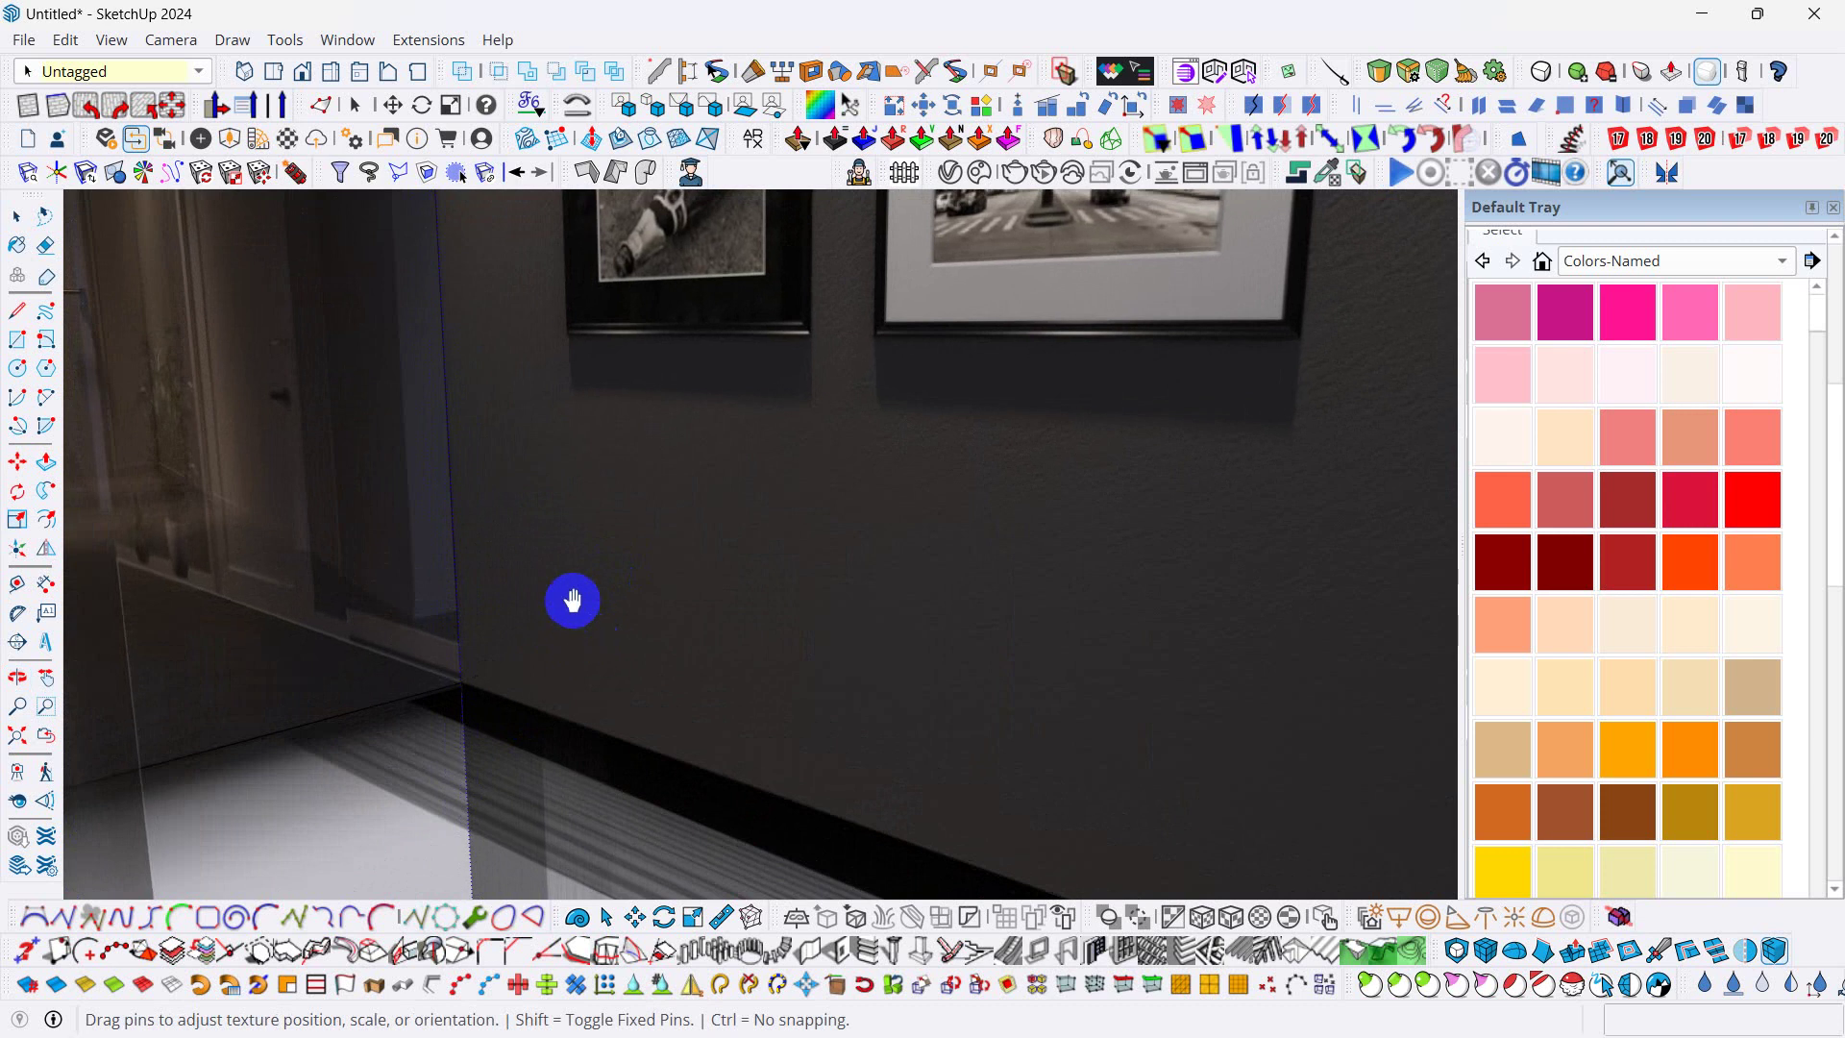
scroll(591, 641, down, 6)
shift+middle_drag(644, 478, 607, 358)
scroll(638, 367, up, 6)
scroll(591, 548, down, 10)
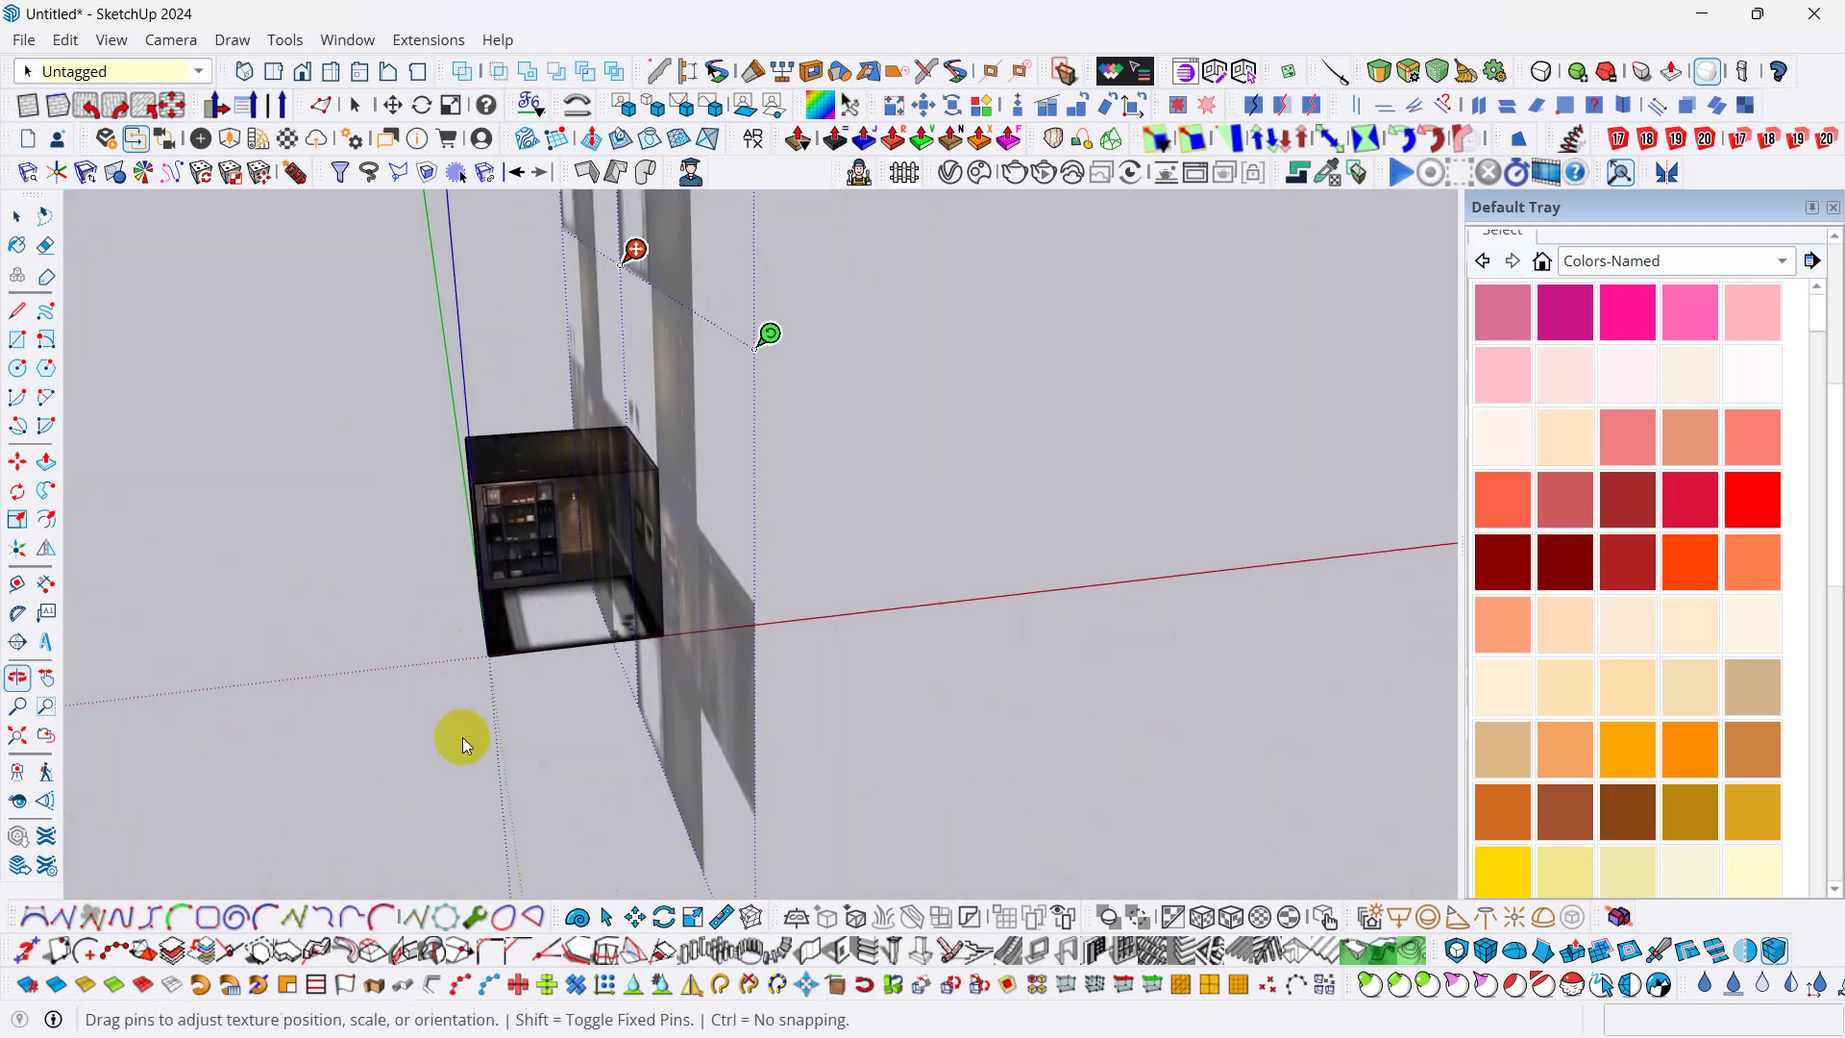
scroll(565, 571, up, 2)
- Finish the right wall, then shift the floor texture so dark herringbone boards fill the box's bottom
click(565, 571)
scroll(563, 596, up, 3)
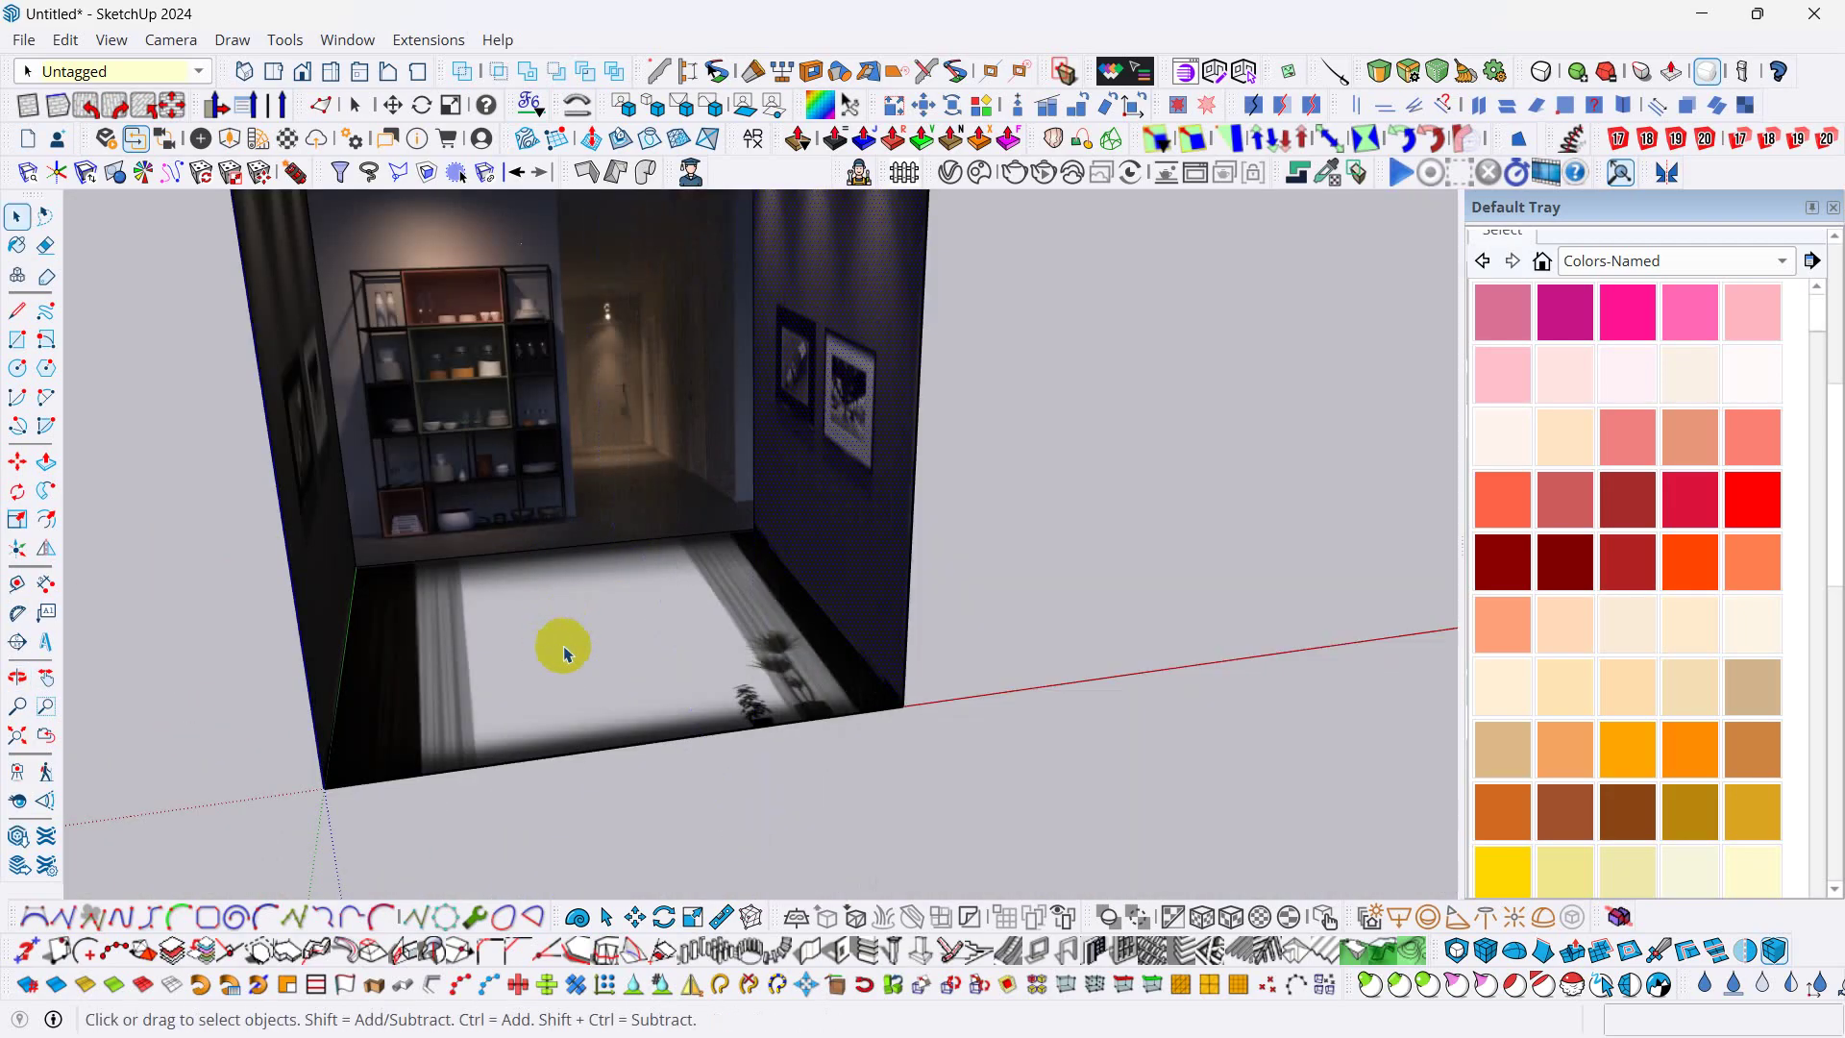
right_click(563, 631)
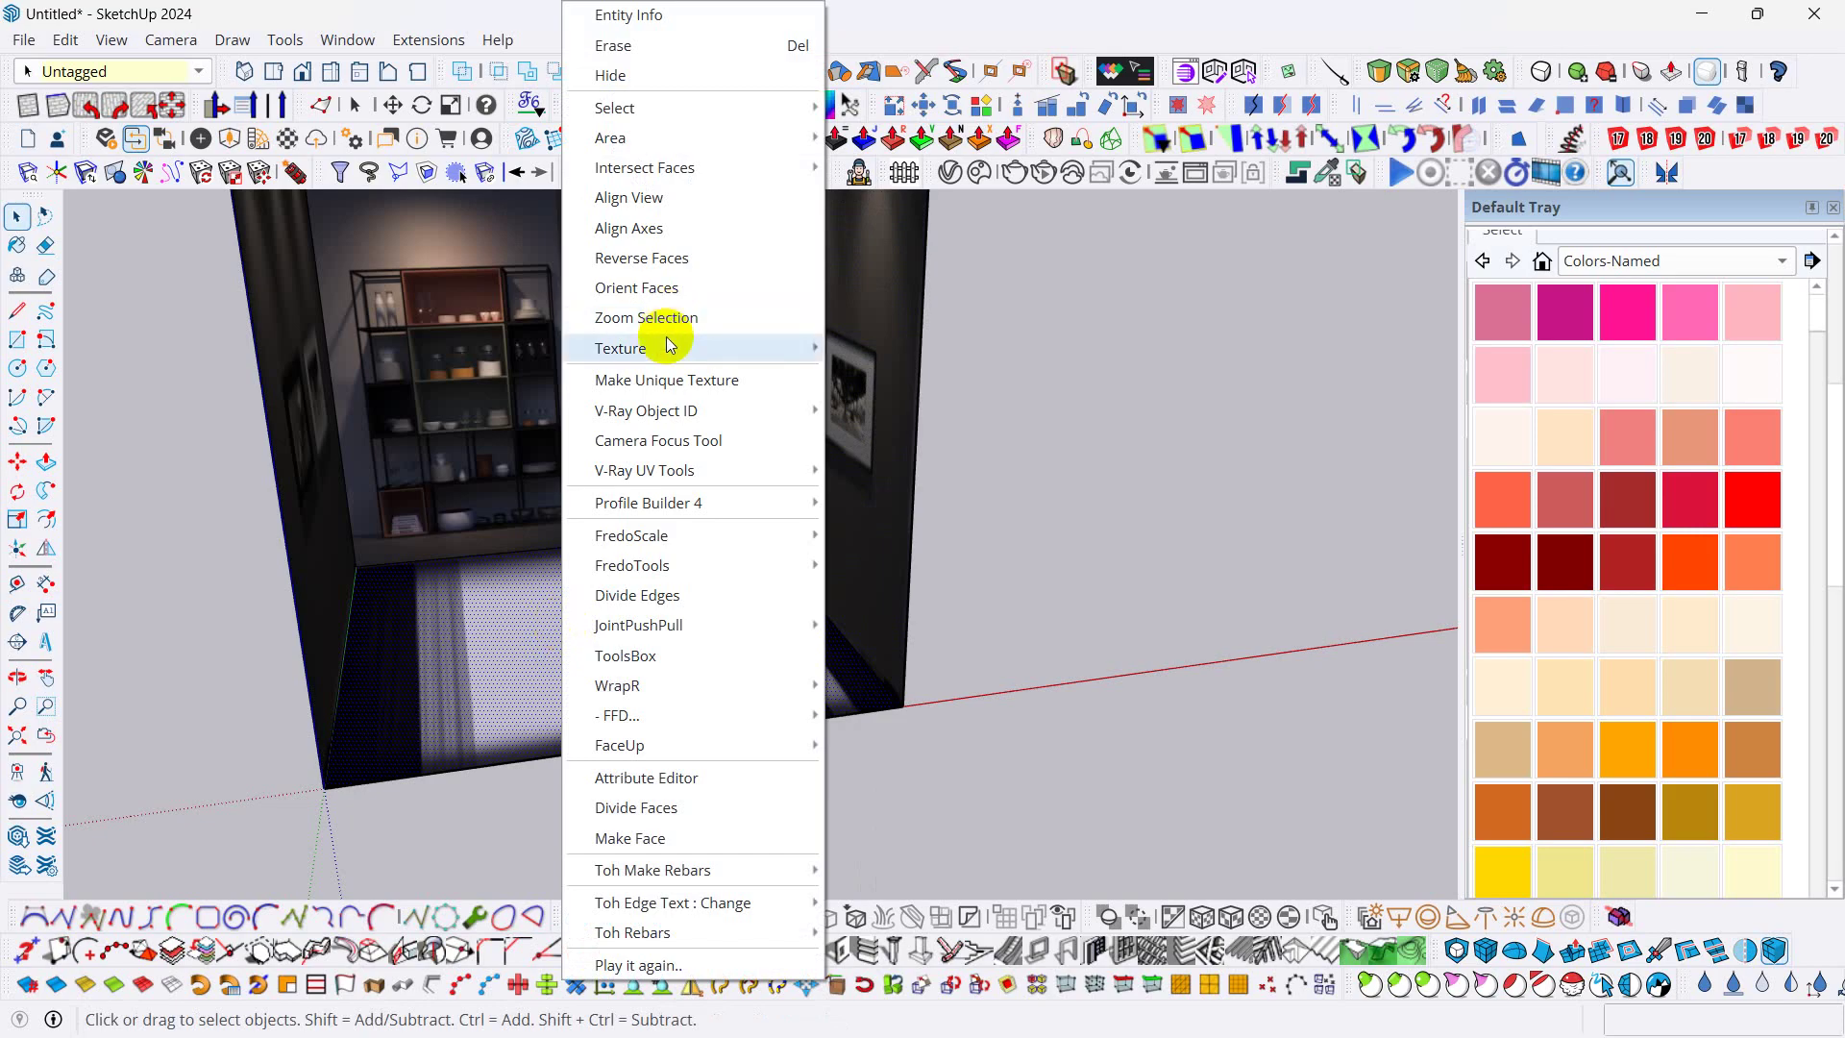
mouse_move(670, 347)
click(855, 355)
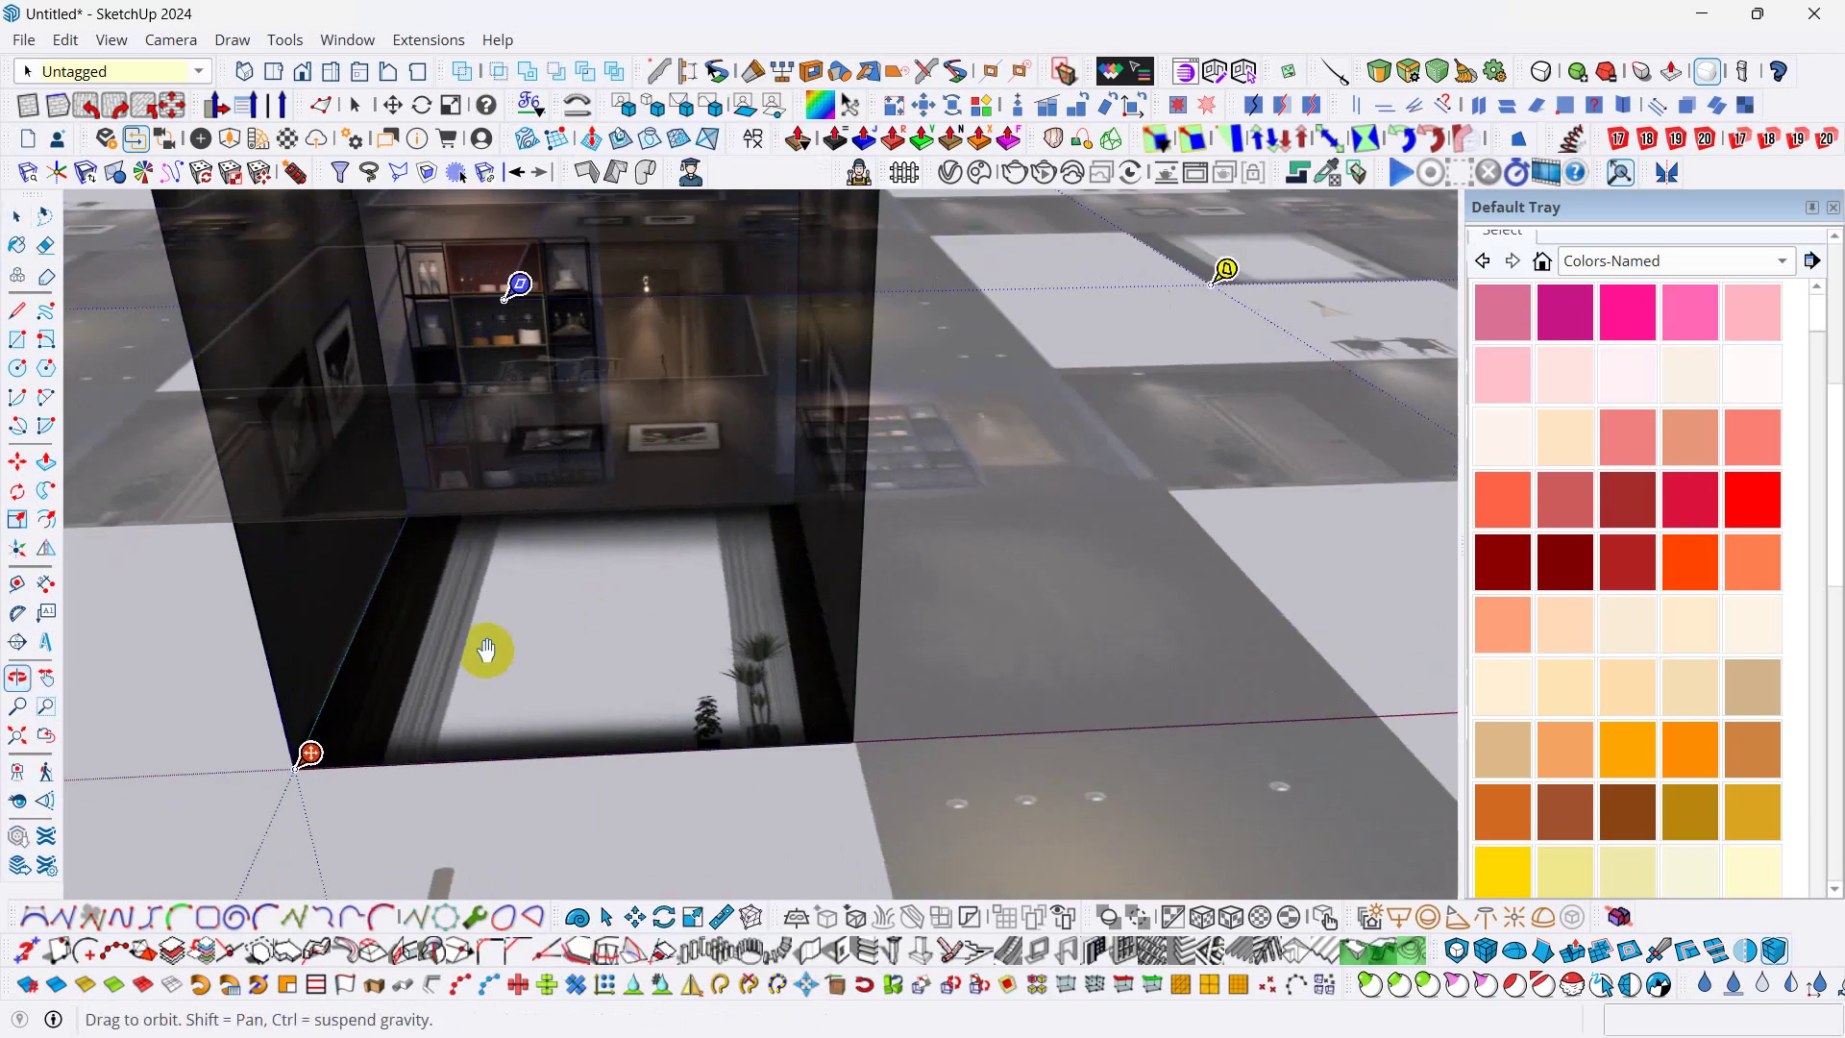
shift+middle_drag(523, 642, 256, 586)
scroll(468, 612, up, 5)
scroll(468, 612, up, 3)
mouse_move(626, 610)
shift+middle_down()
mouse_move(643, 568)
mouse_move(618, 618)
mouse_move(635, 601)
shift+middle_up()
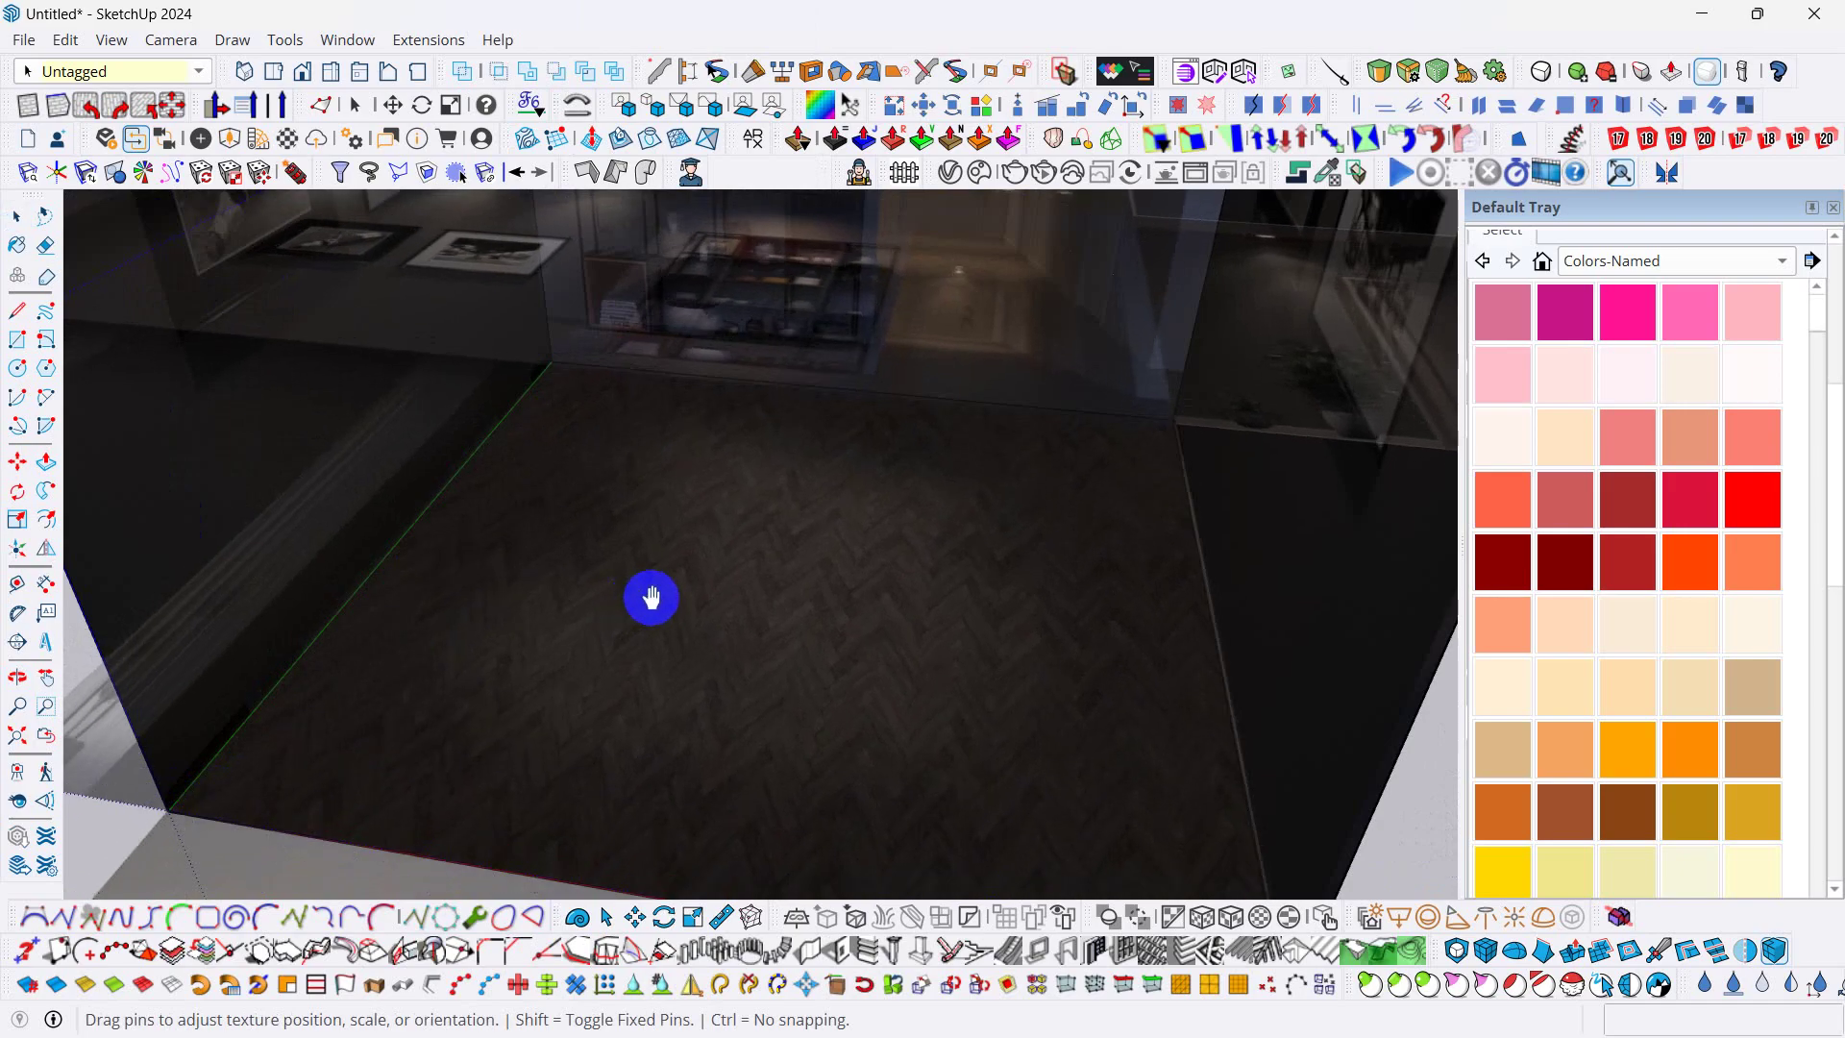
scroll(634, 601, down, 8)
scroll(596, 568, down, 10)
click(1318, 453)
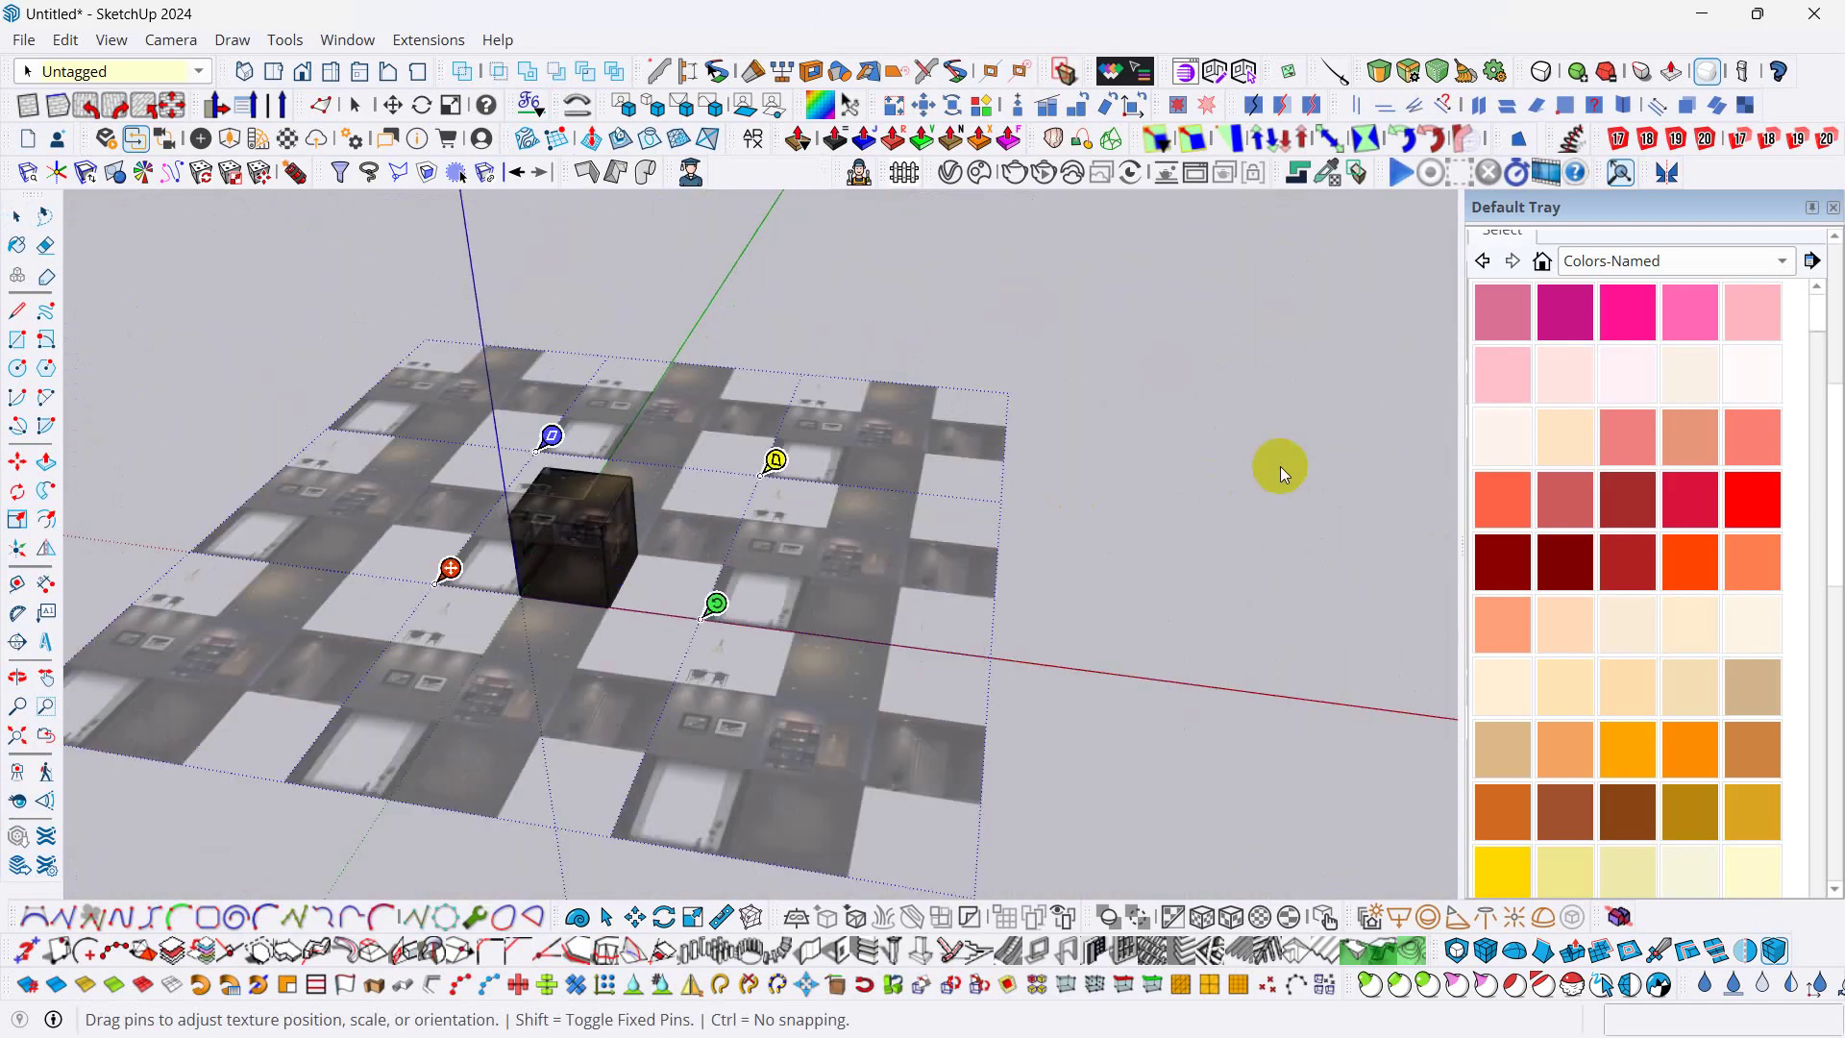
scroll(567, 575, up, 10)
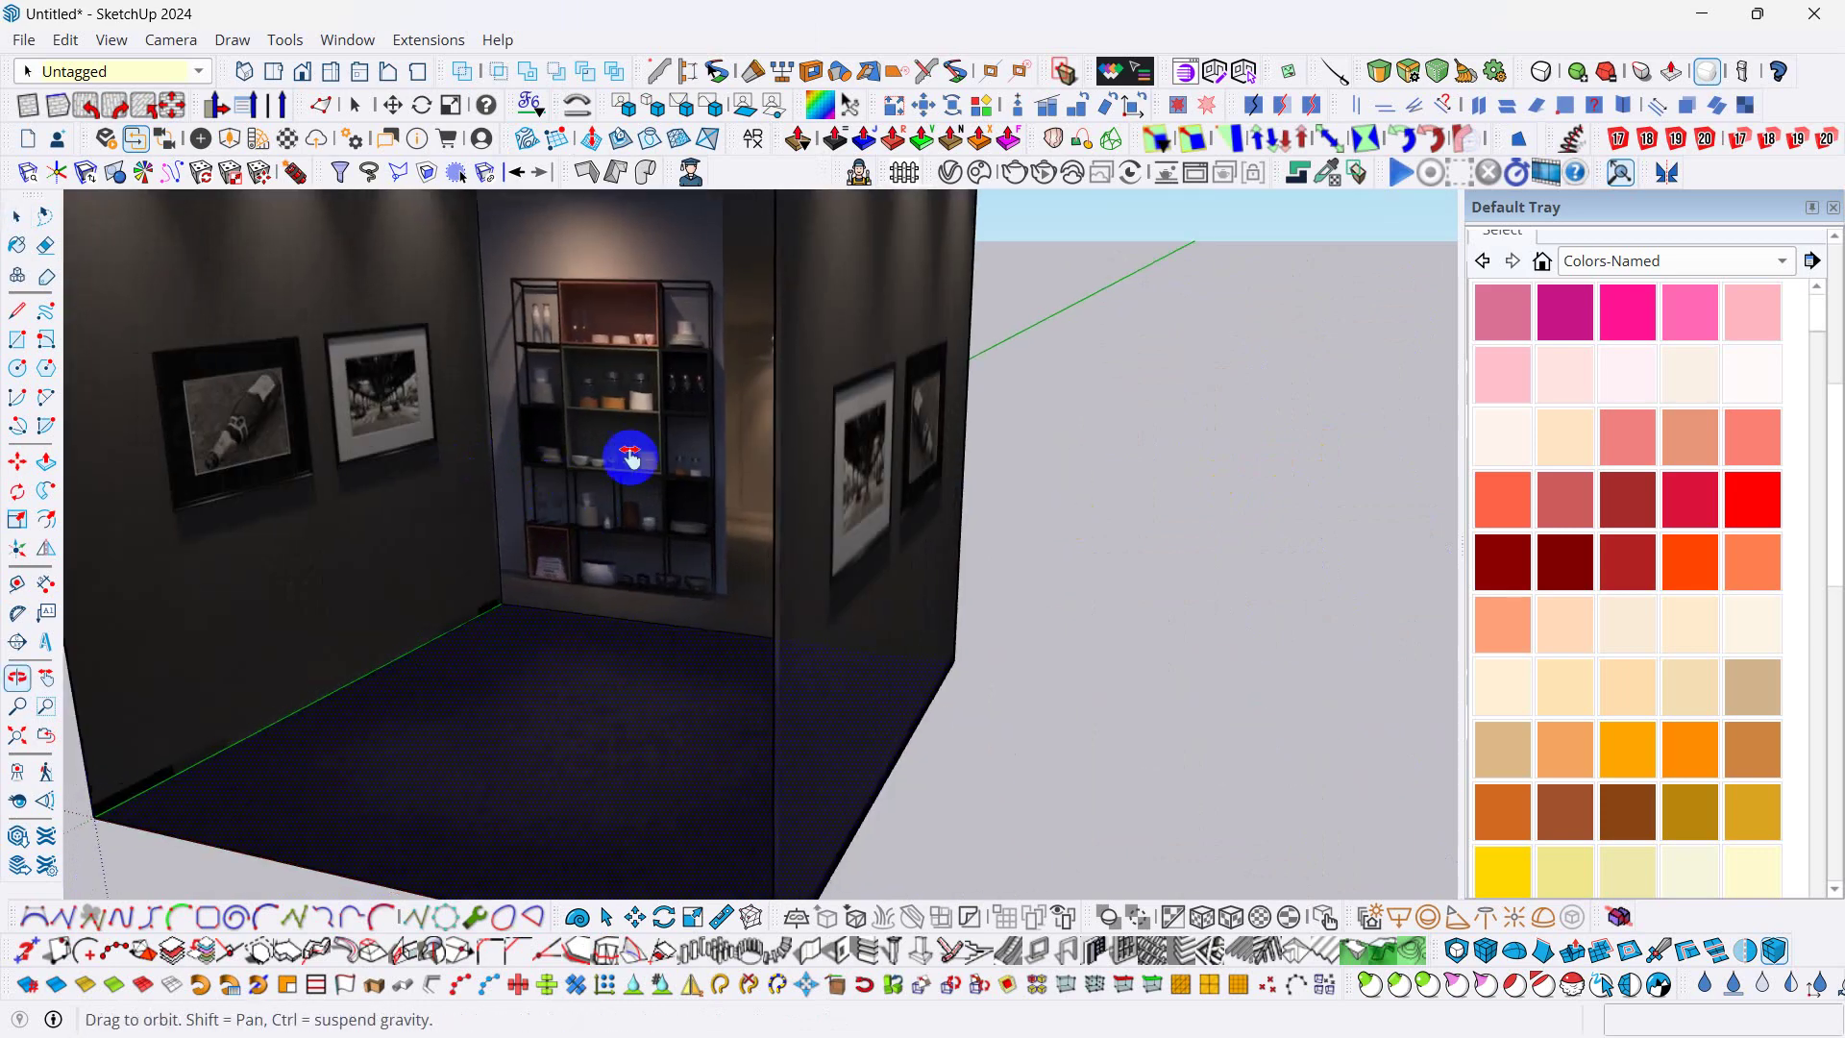
scroll(511, 478, down, 5)
middle_drag(638, 445, 689, 481)
- Move-copy the selected back wall (M with Ctrl) from its corner to a spot forward inside the box
click(718, 451)
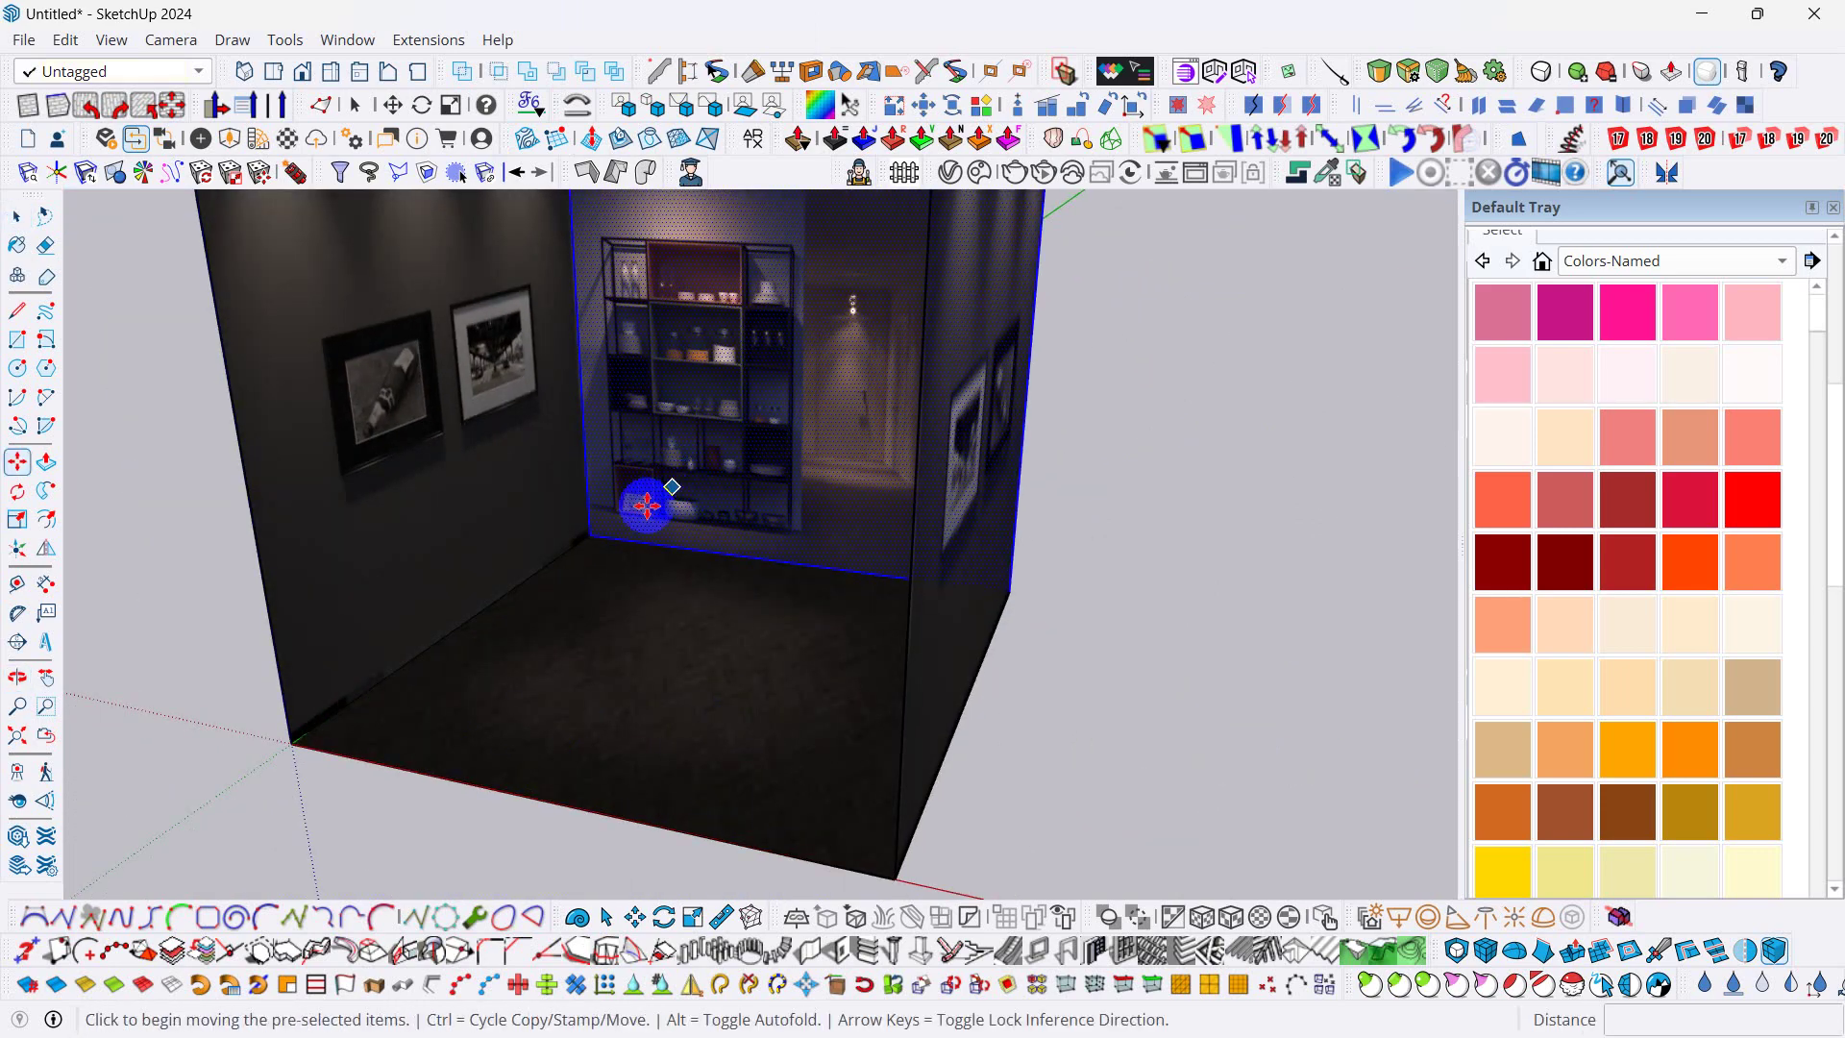
scroll(673, 485, down, 4)
middle_drag(712, 412, 774, 308)
scroll(659, 321, up, 3)
middle_drag(606, 445, 659, 508)
scroll(615, 486, down, 5)
key(m)
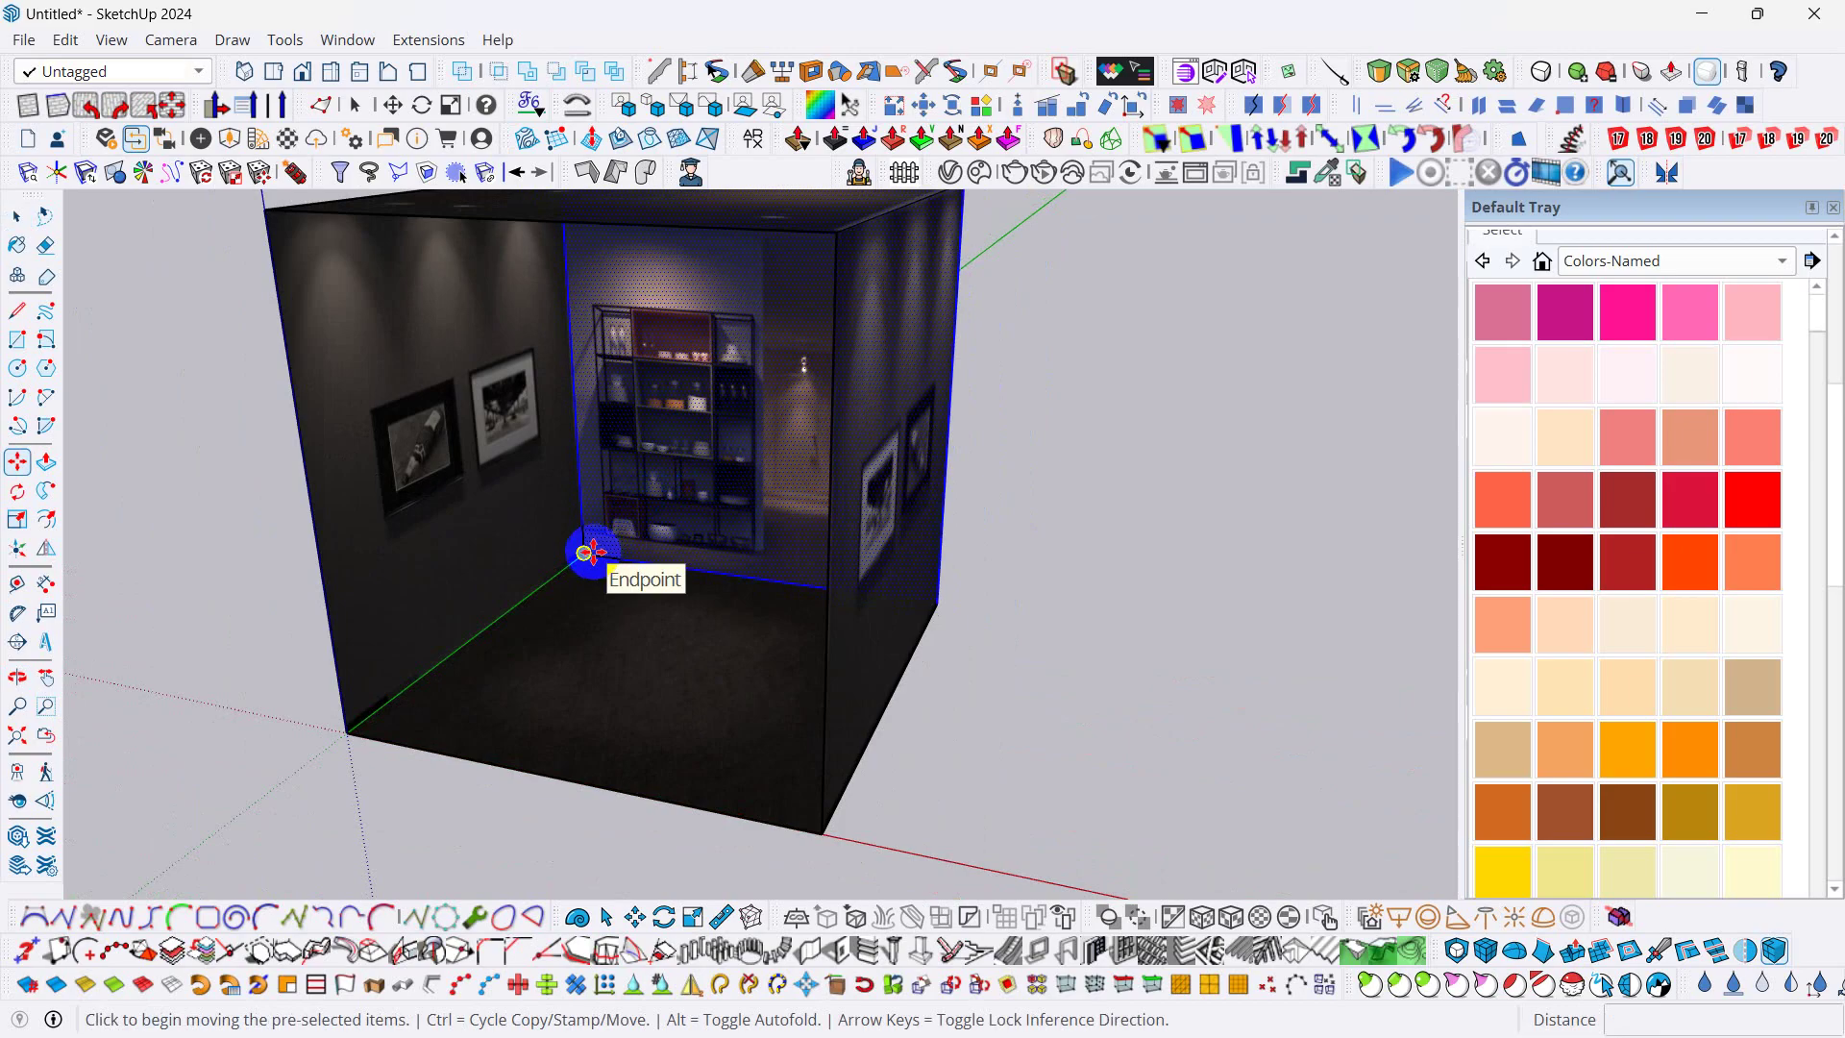
click(591, 553)
key(ctrl)
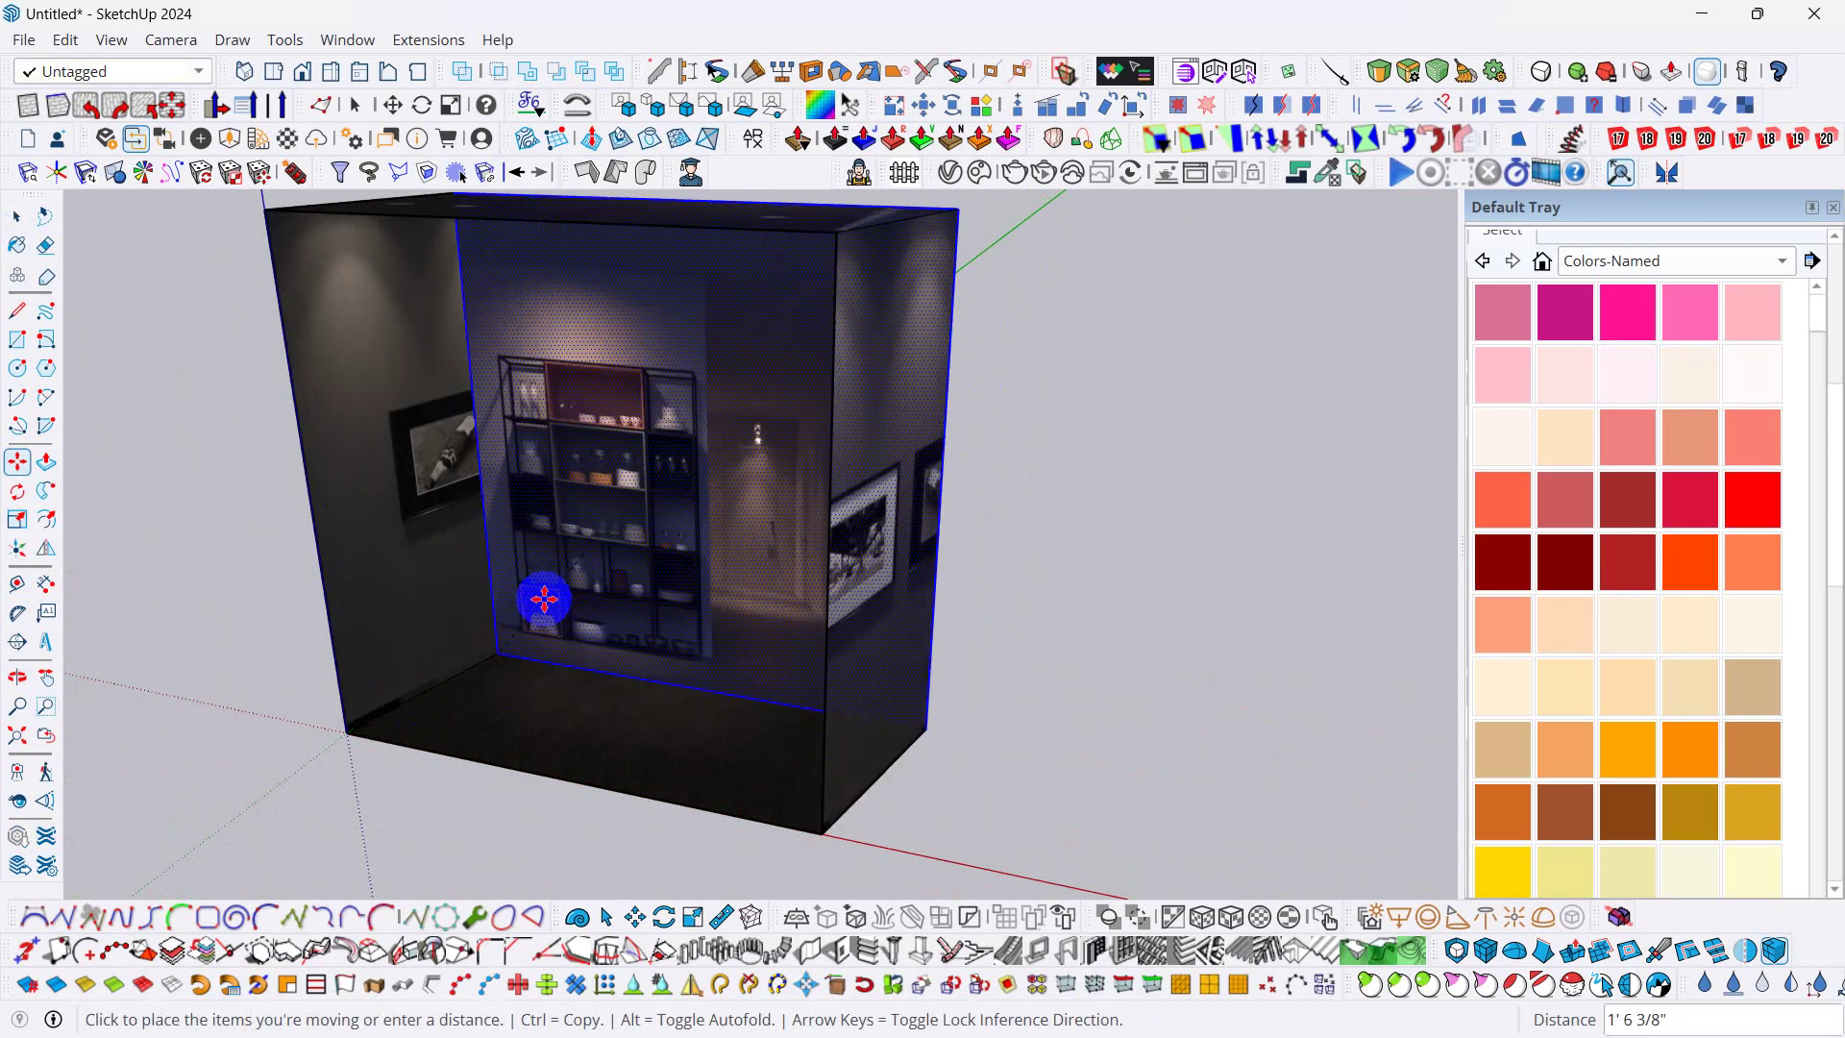
mouse_move(539, 593)
middle_down()
mouse_move(206, 659)
mouse_move(518, 570)
middle_up()
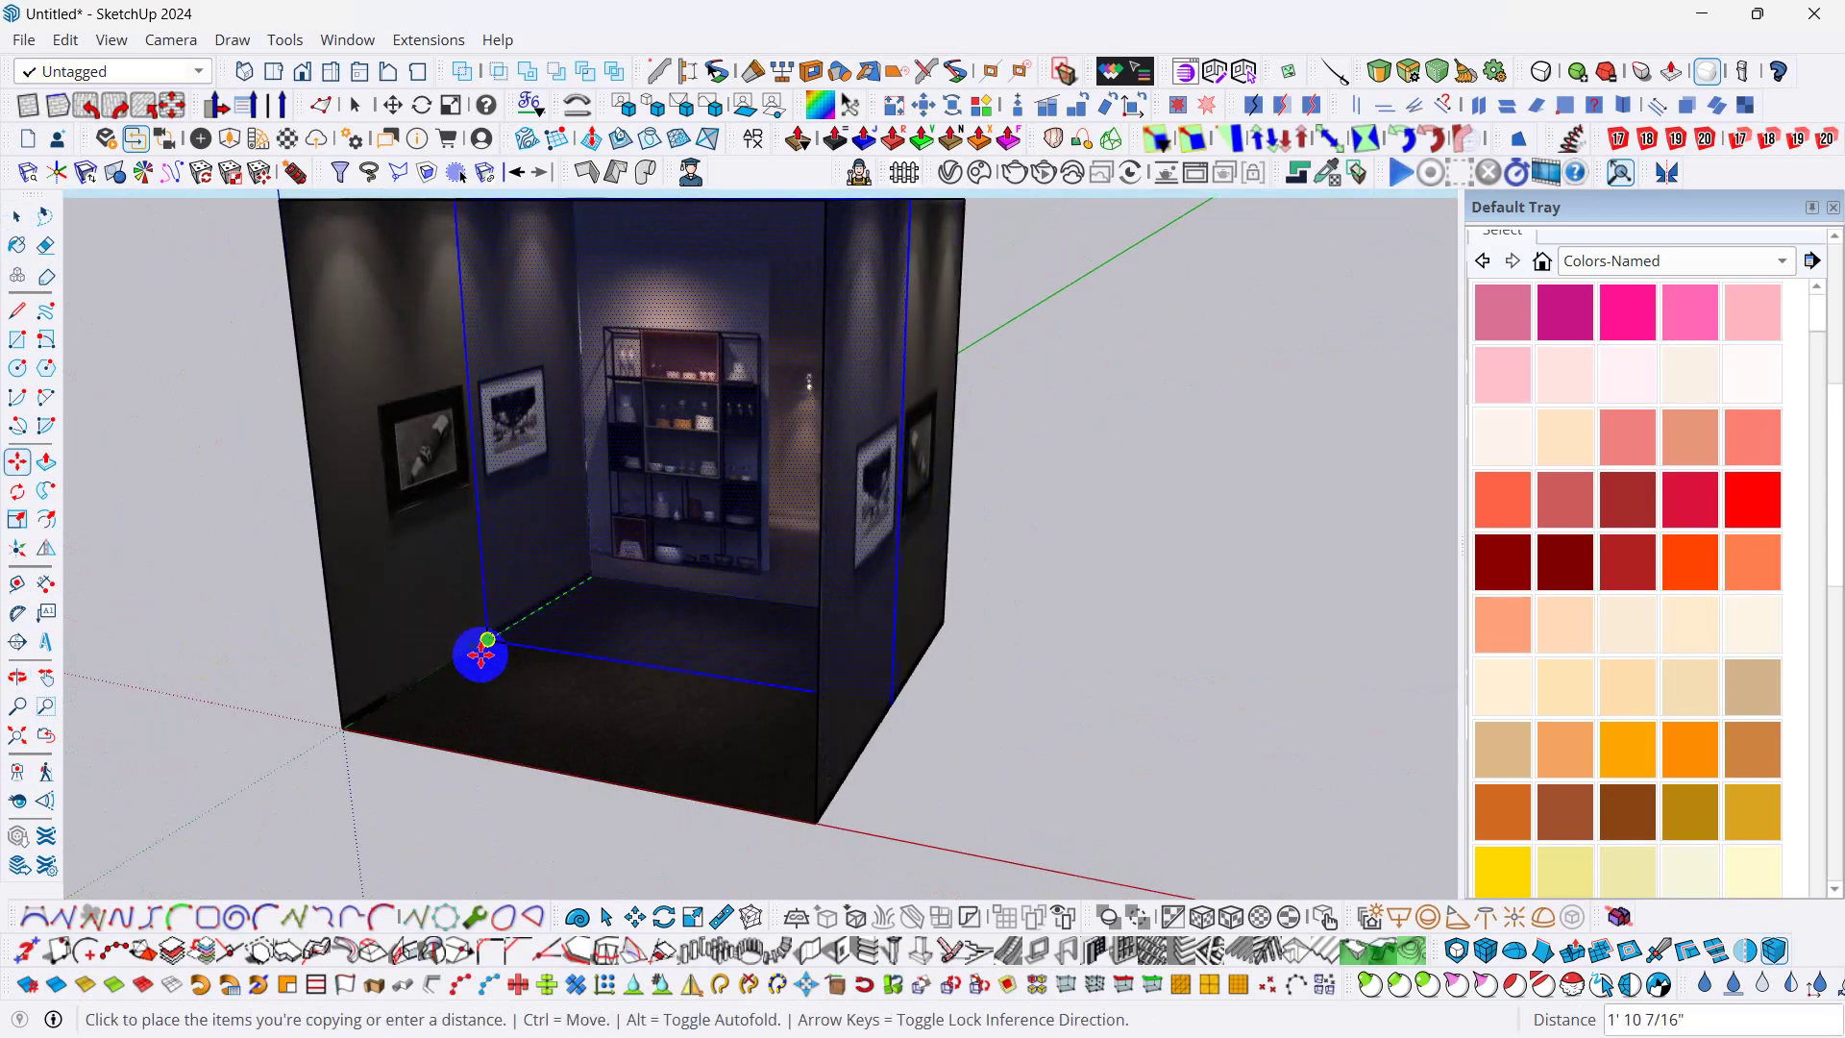
click(451, 668)
key(space)
middle_drag(444, 667, 686, 531)
- Drag the copied wall's texture lower so the dining table and pendant lamp appear before the shelves
right_click(639, 516)
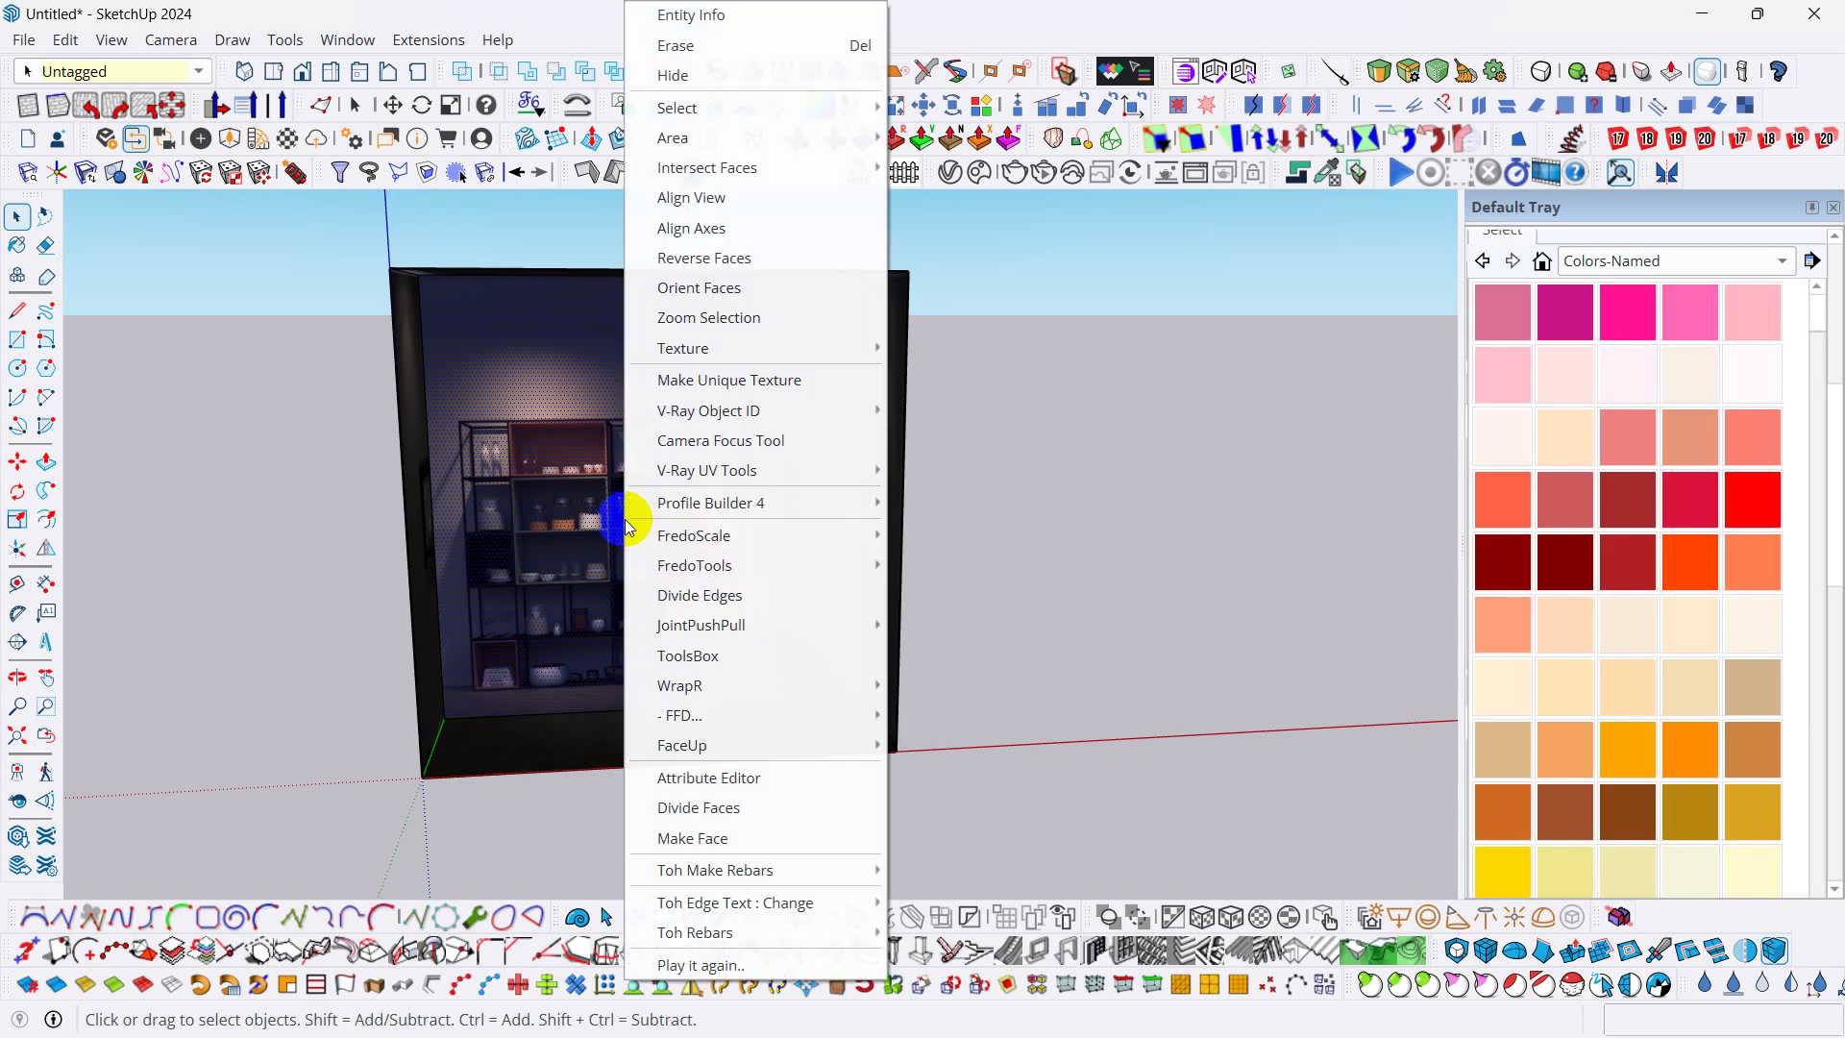
mouse_move(877, 352)
click(952, 348)
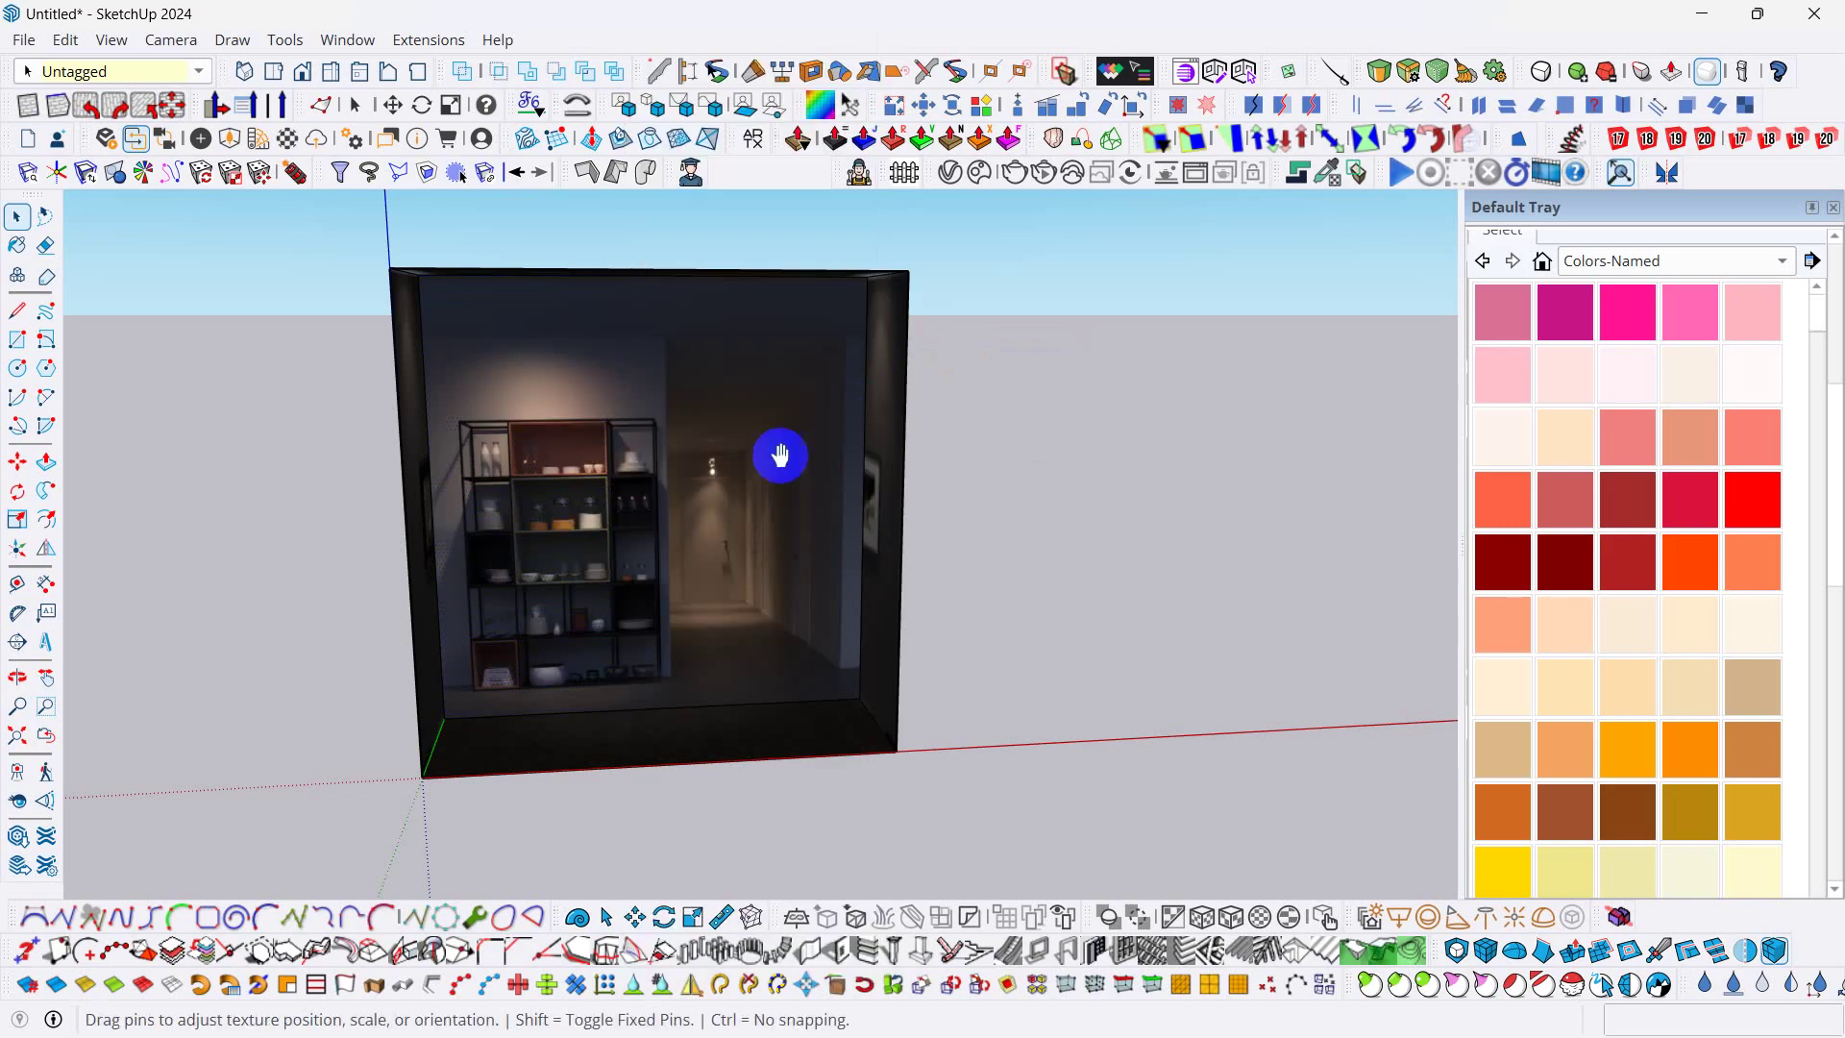
scroll(716, 524, down, 2)
drag(690, 512, 27, 786)
shift+middle_drag(399, 685, 476, 685)
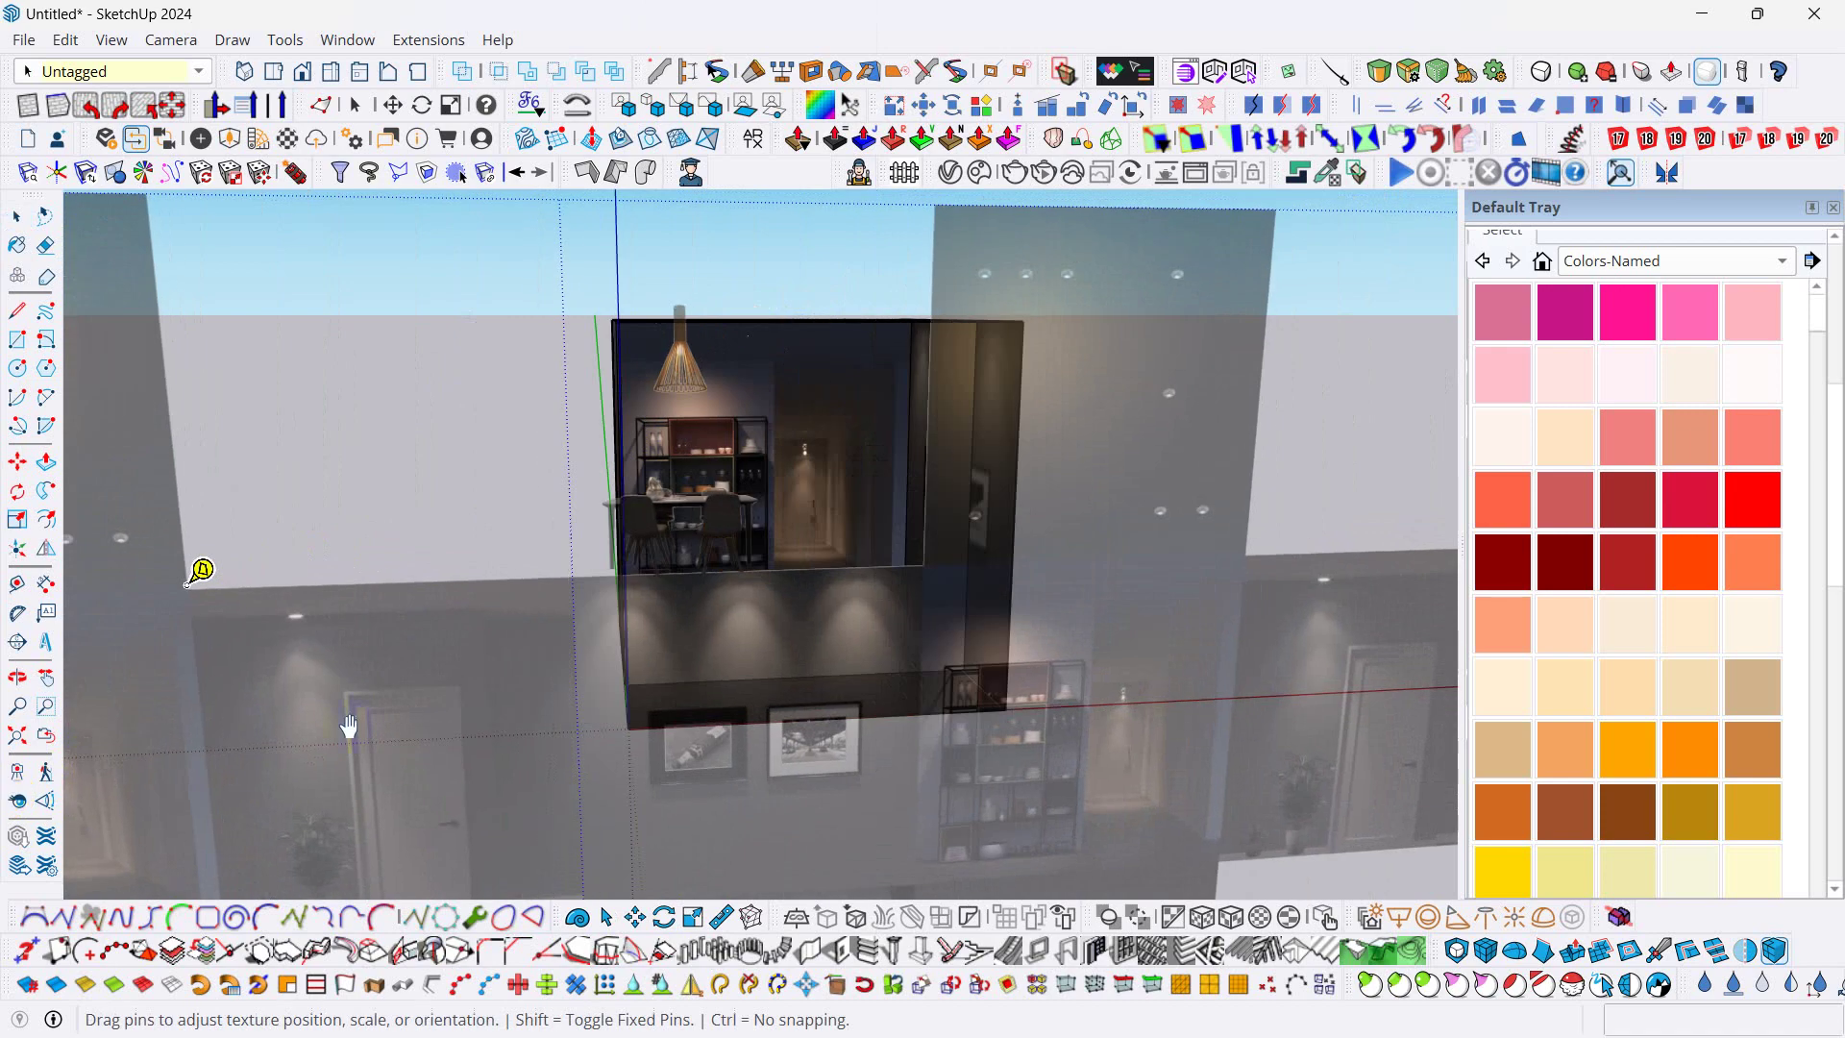
scroll(743, 526, up, 3)
shift+middle_drag(733, 605, 800, 701)
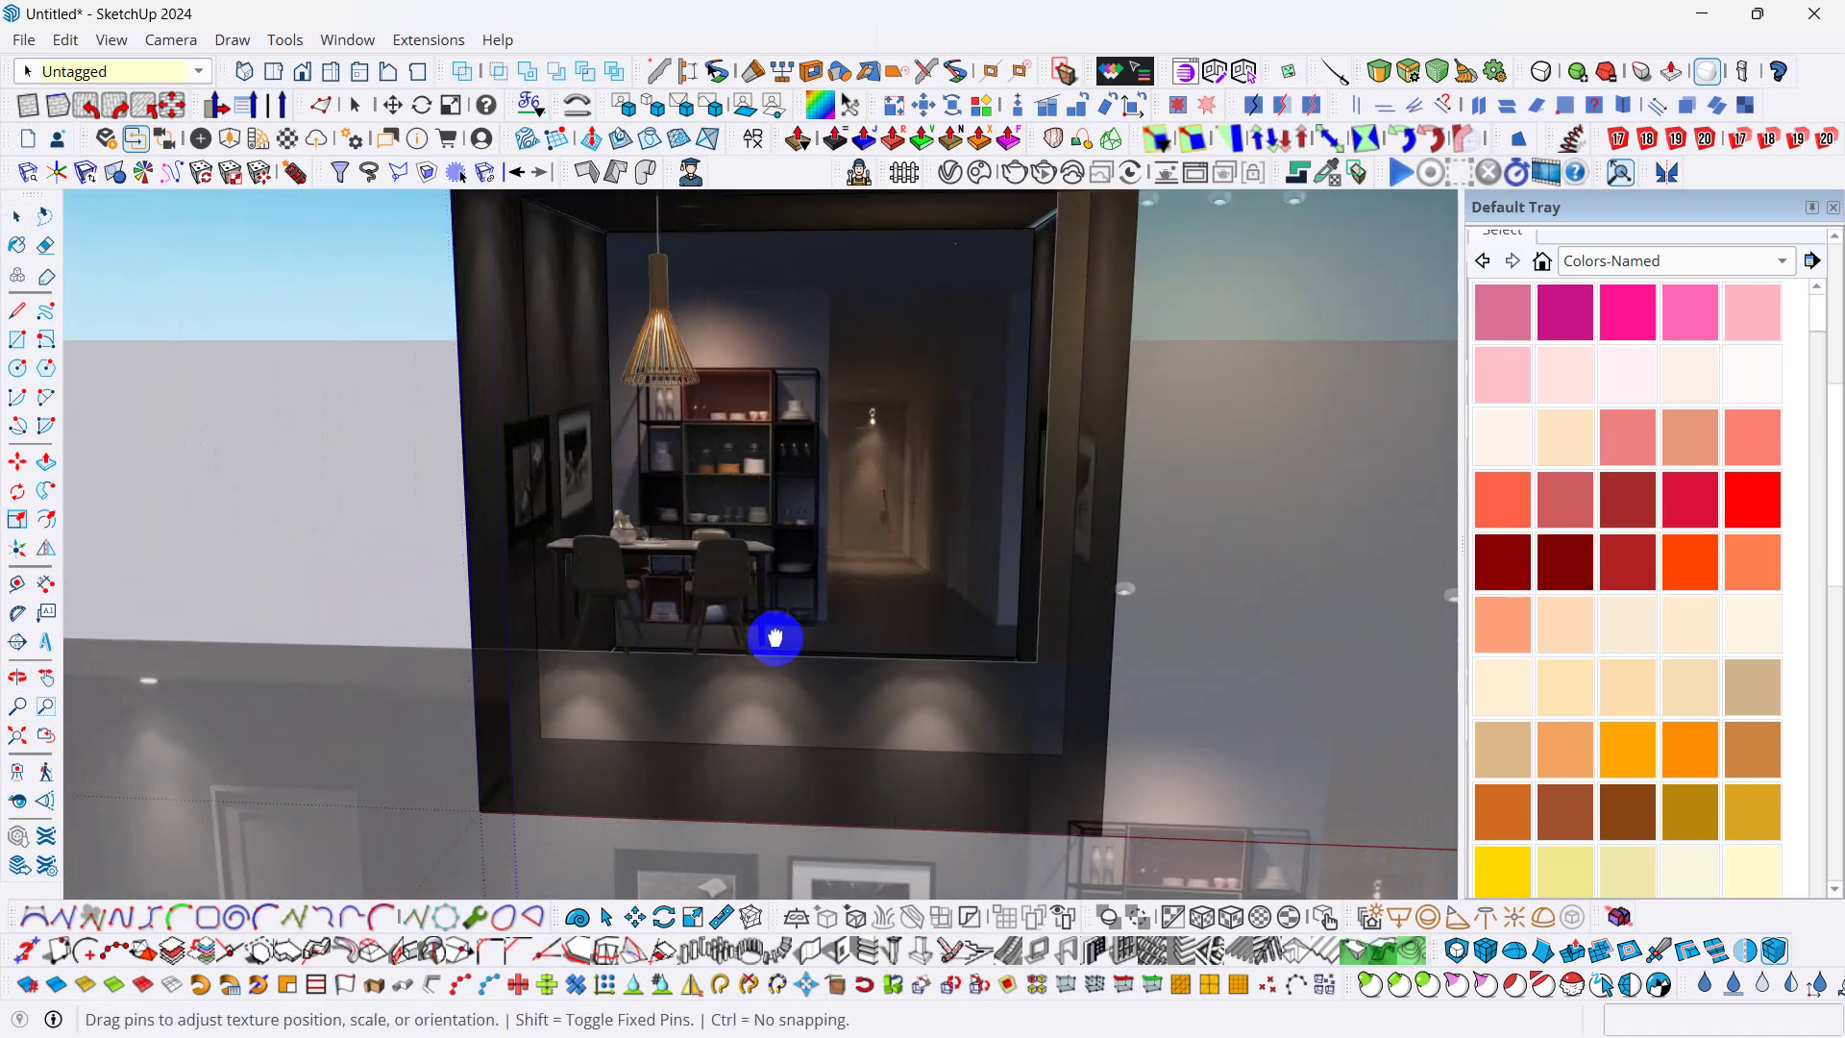
scroll(701, 728, up, 6)
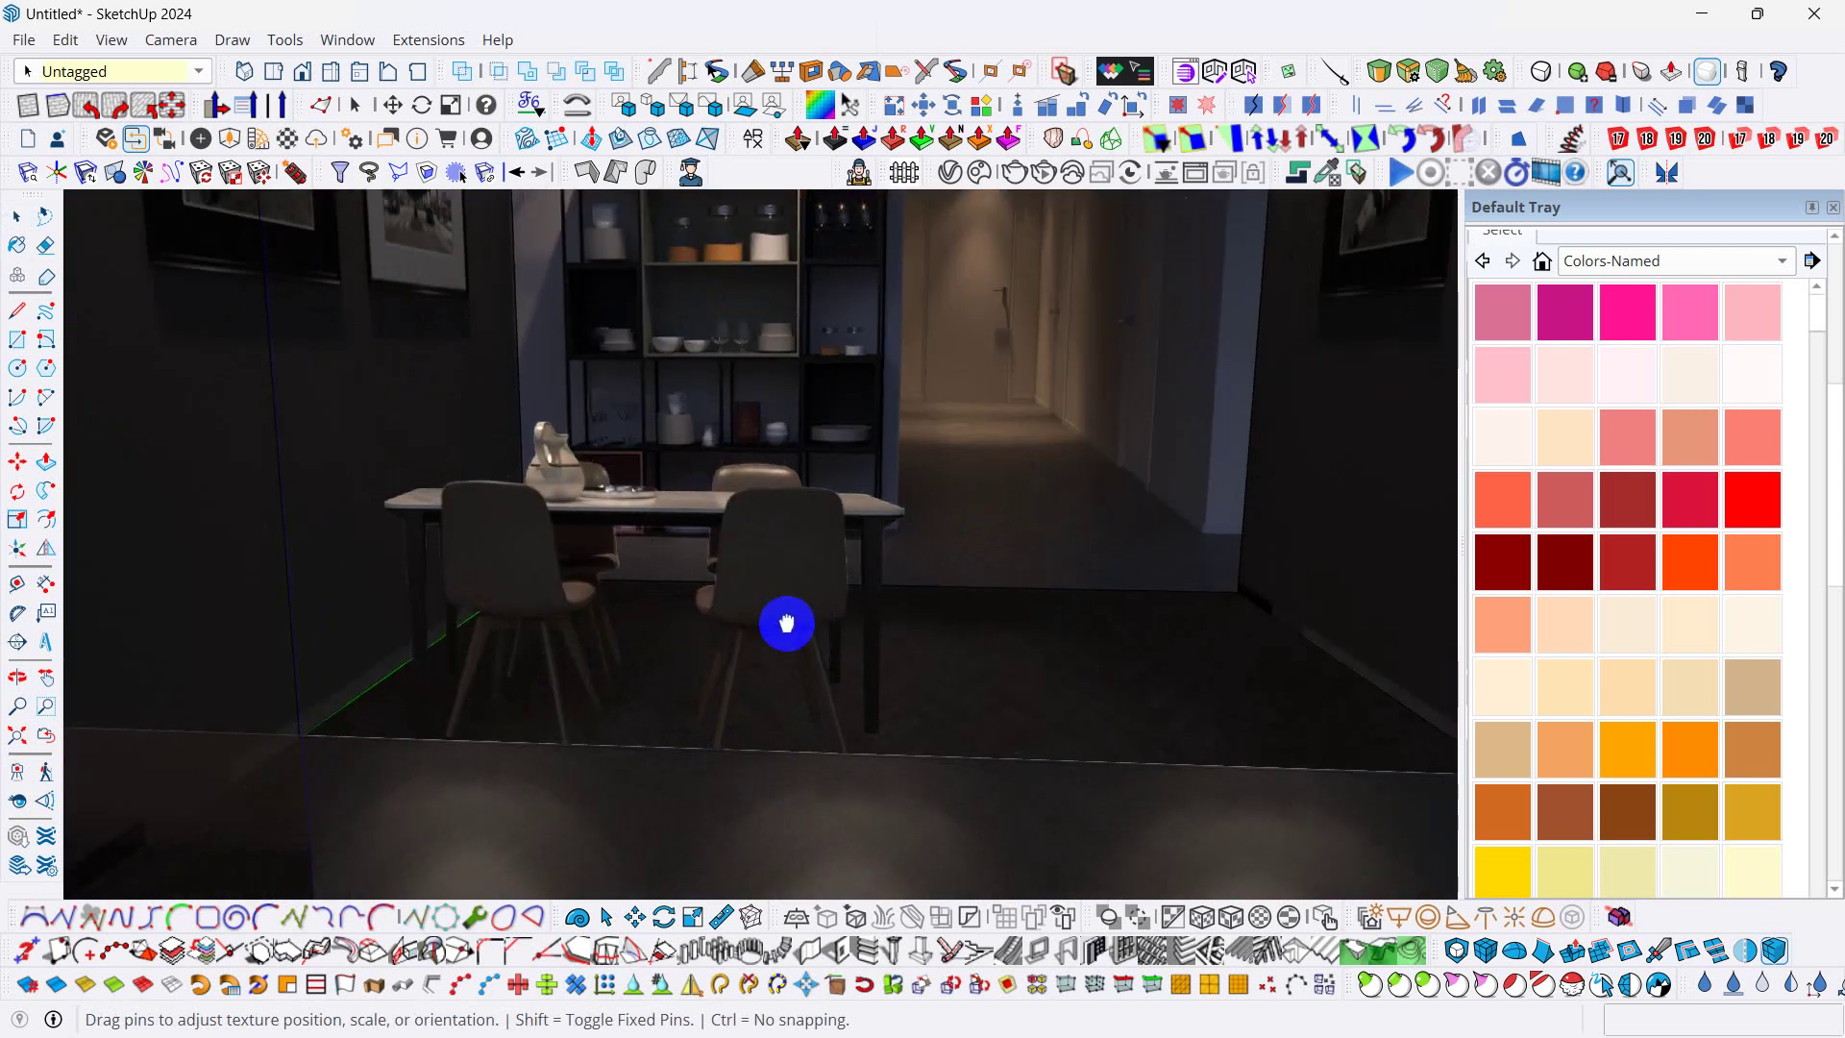
shift+middle_drag(786, 626, 786, 629)
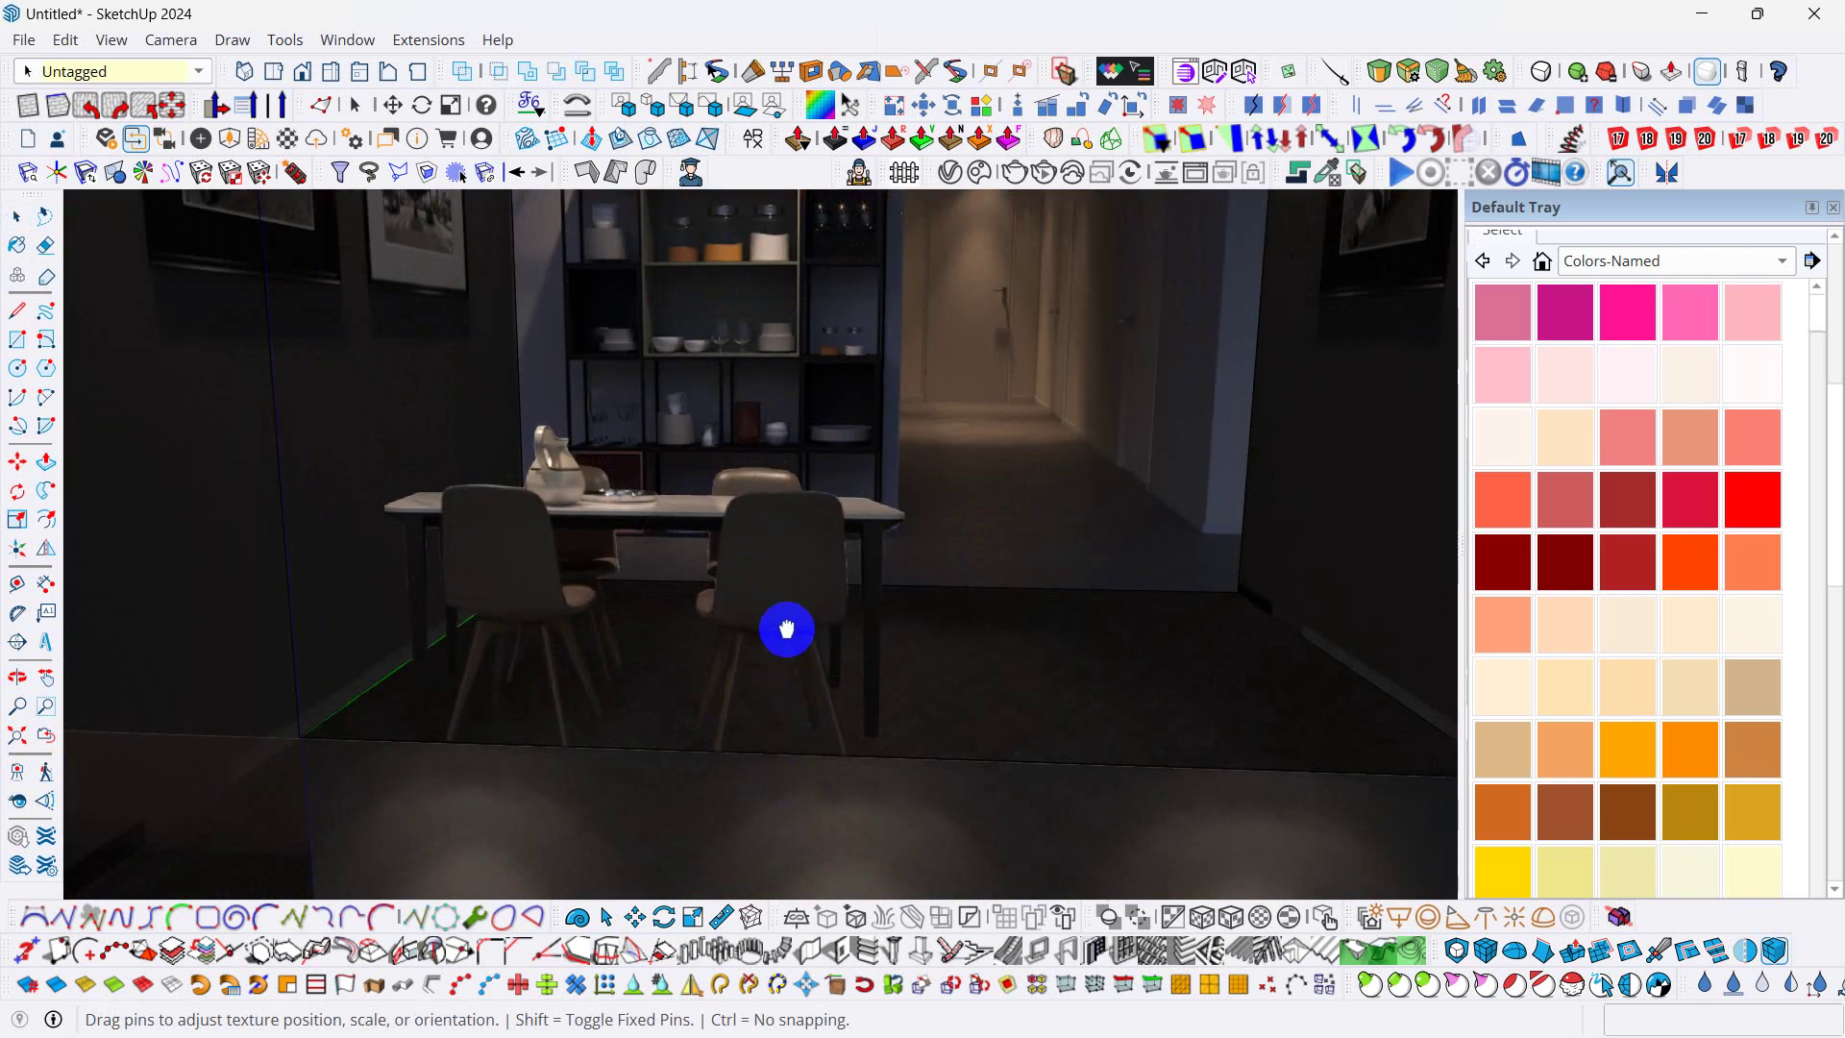
scroll(786, 630, down, 10)
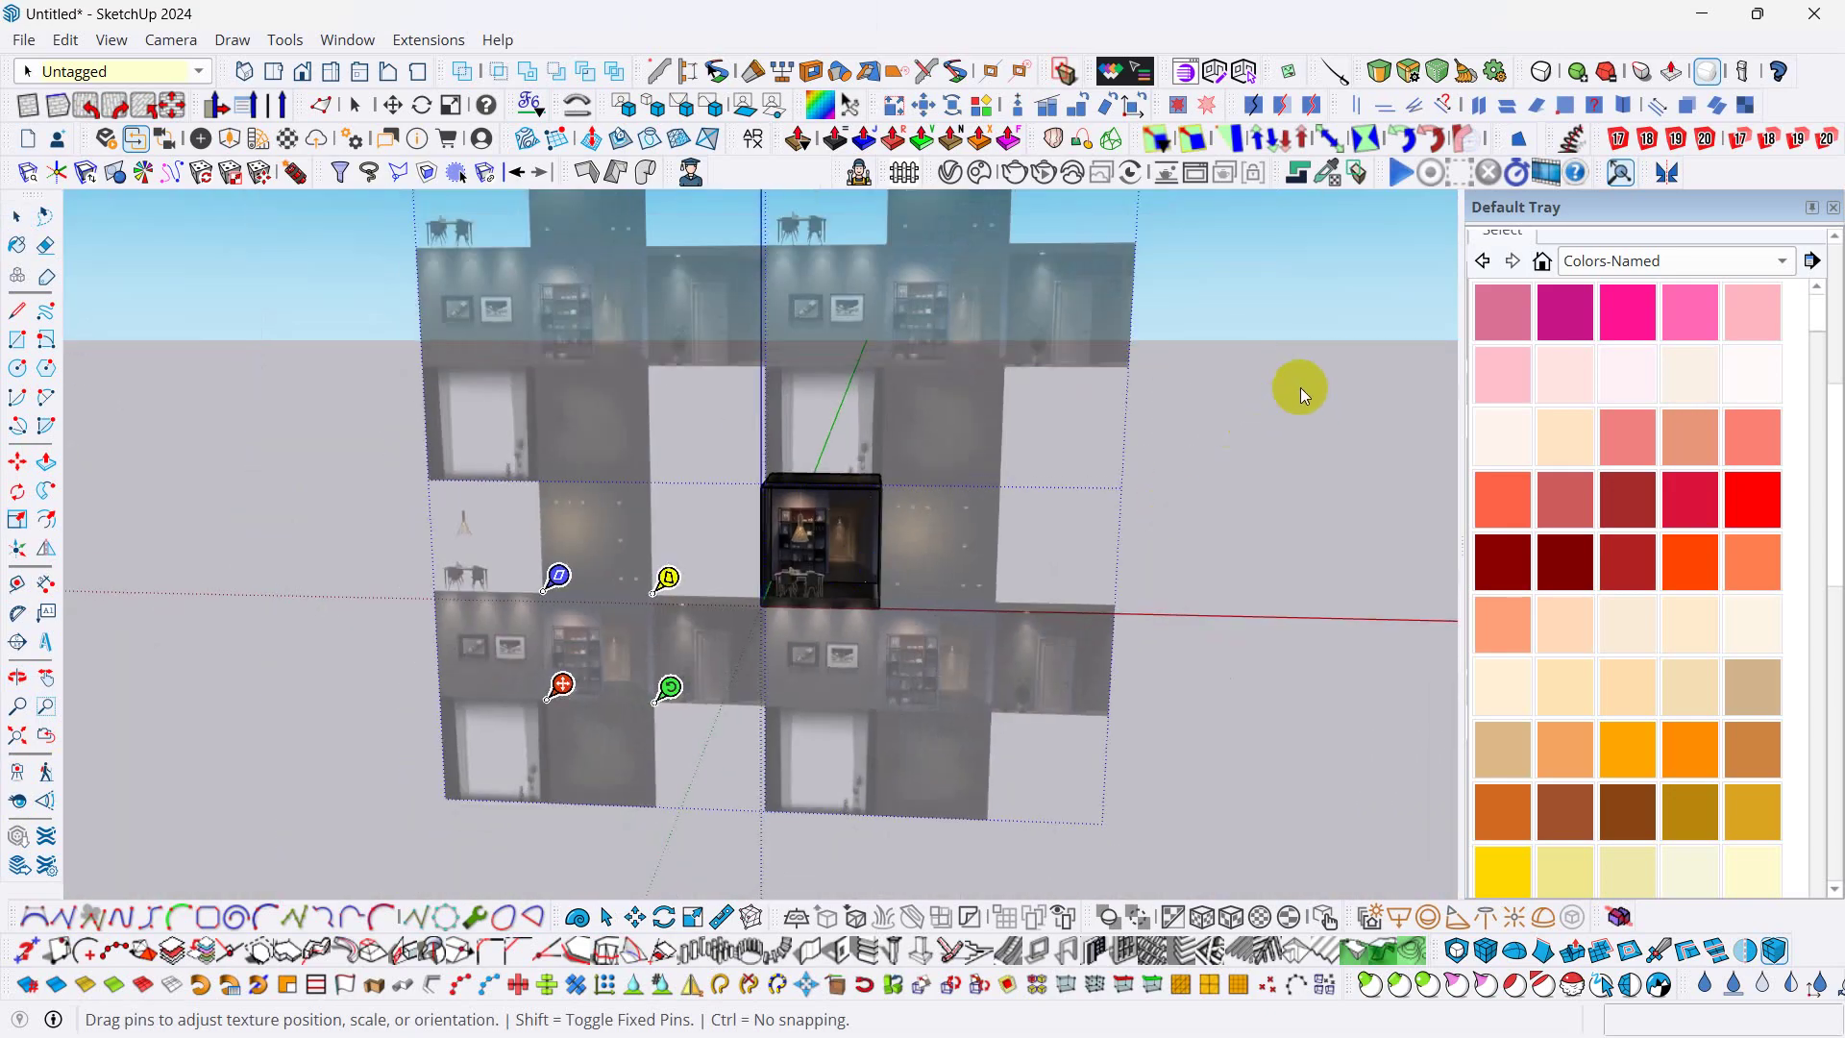
- Copy the box's front face 9 3/8" away using Move with Ctrl
click(1300, 388)
middle_drag(1236, 404, 647, 650)
scroll(810, 548, up, 10)
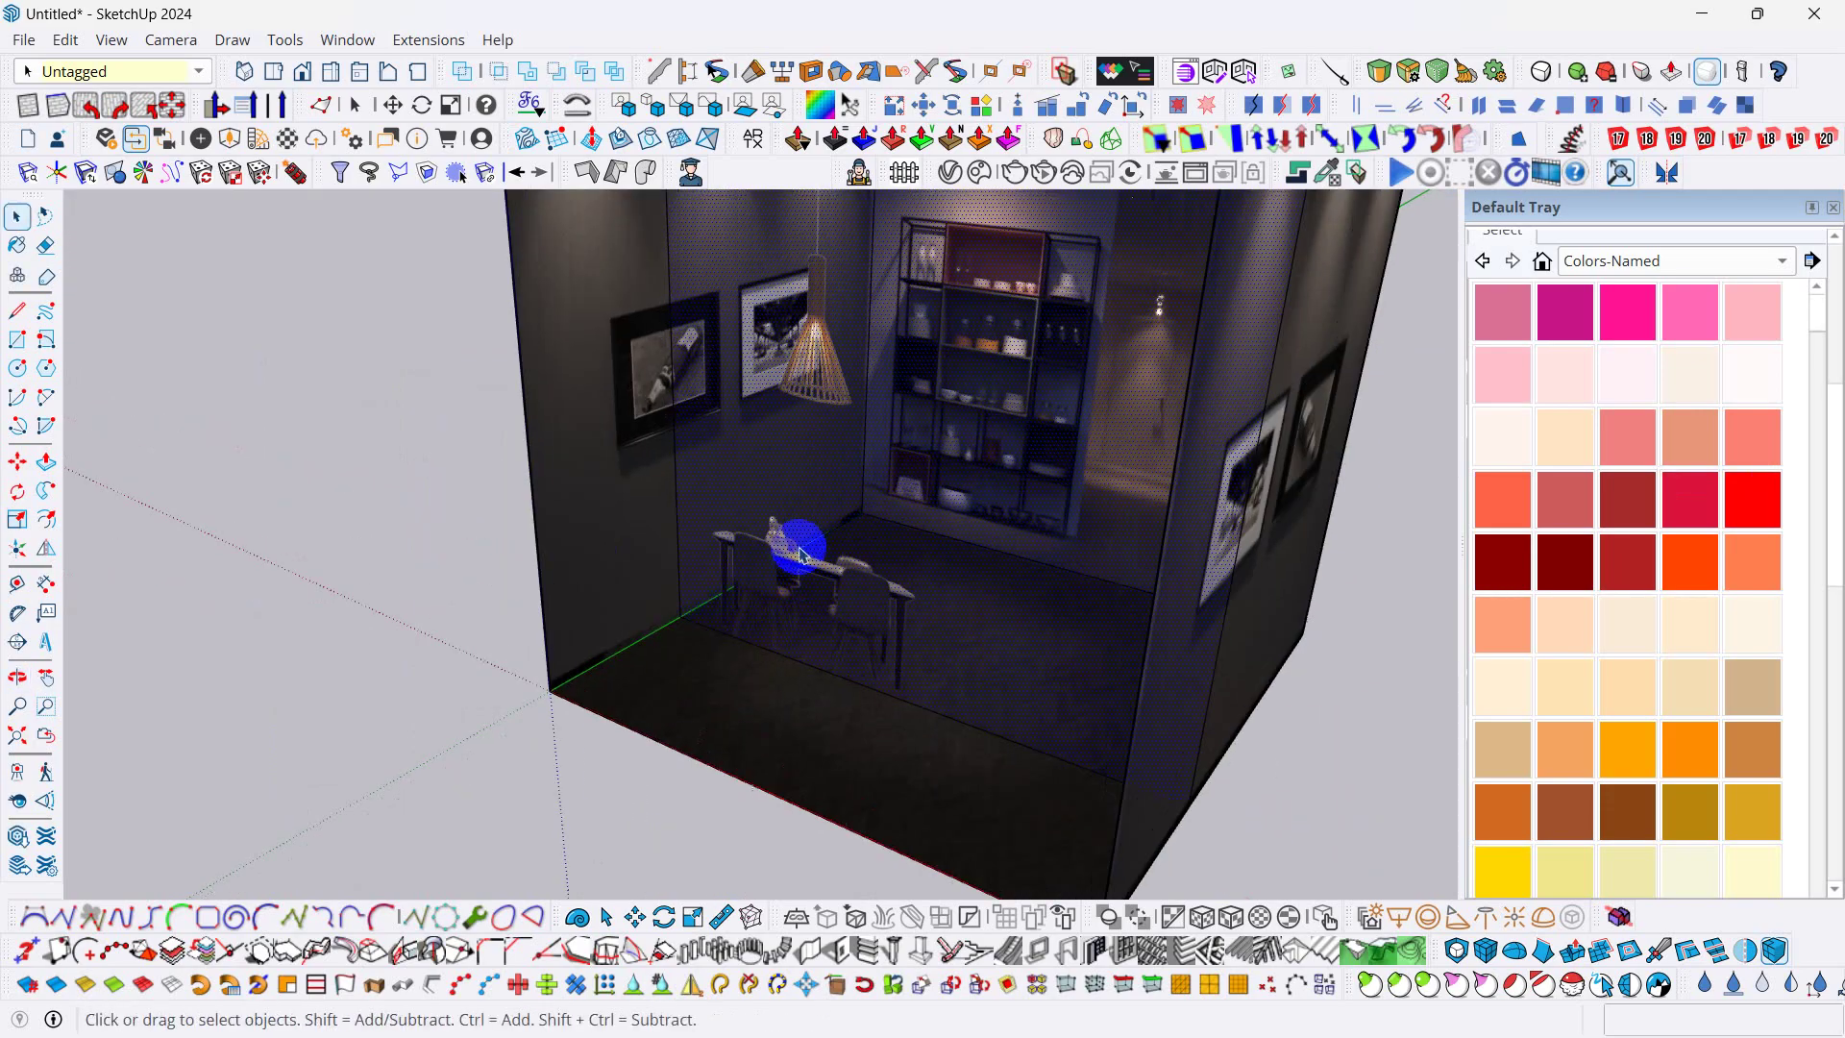
scroll(808, 545, up, 2)
key(m)
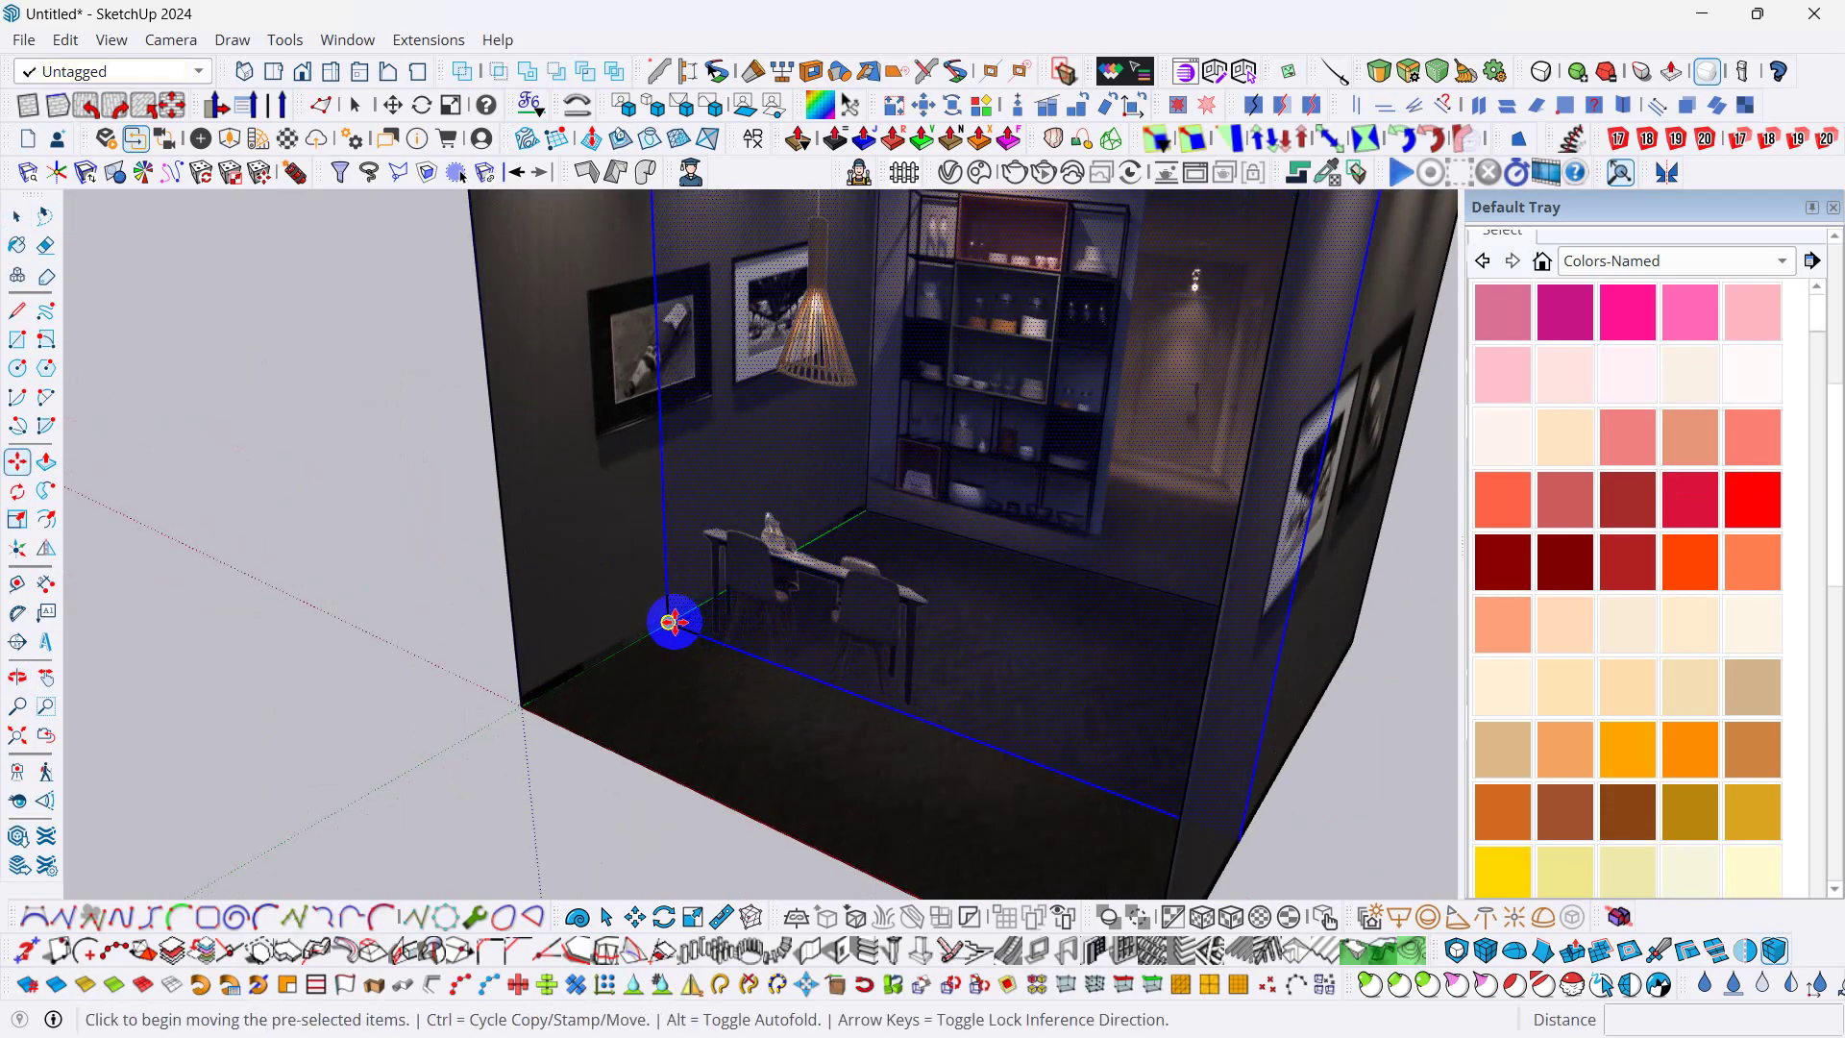
click(674, 621)
key(ctrl)
click(561, 688)
key(space)
scroll(647, 647, down, 6)
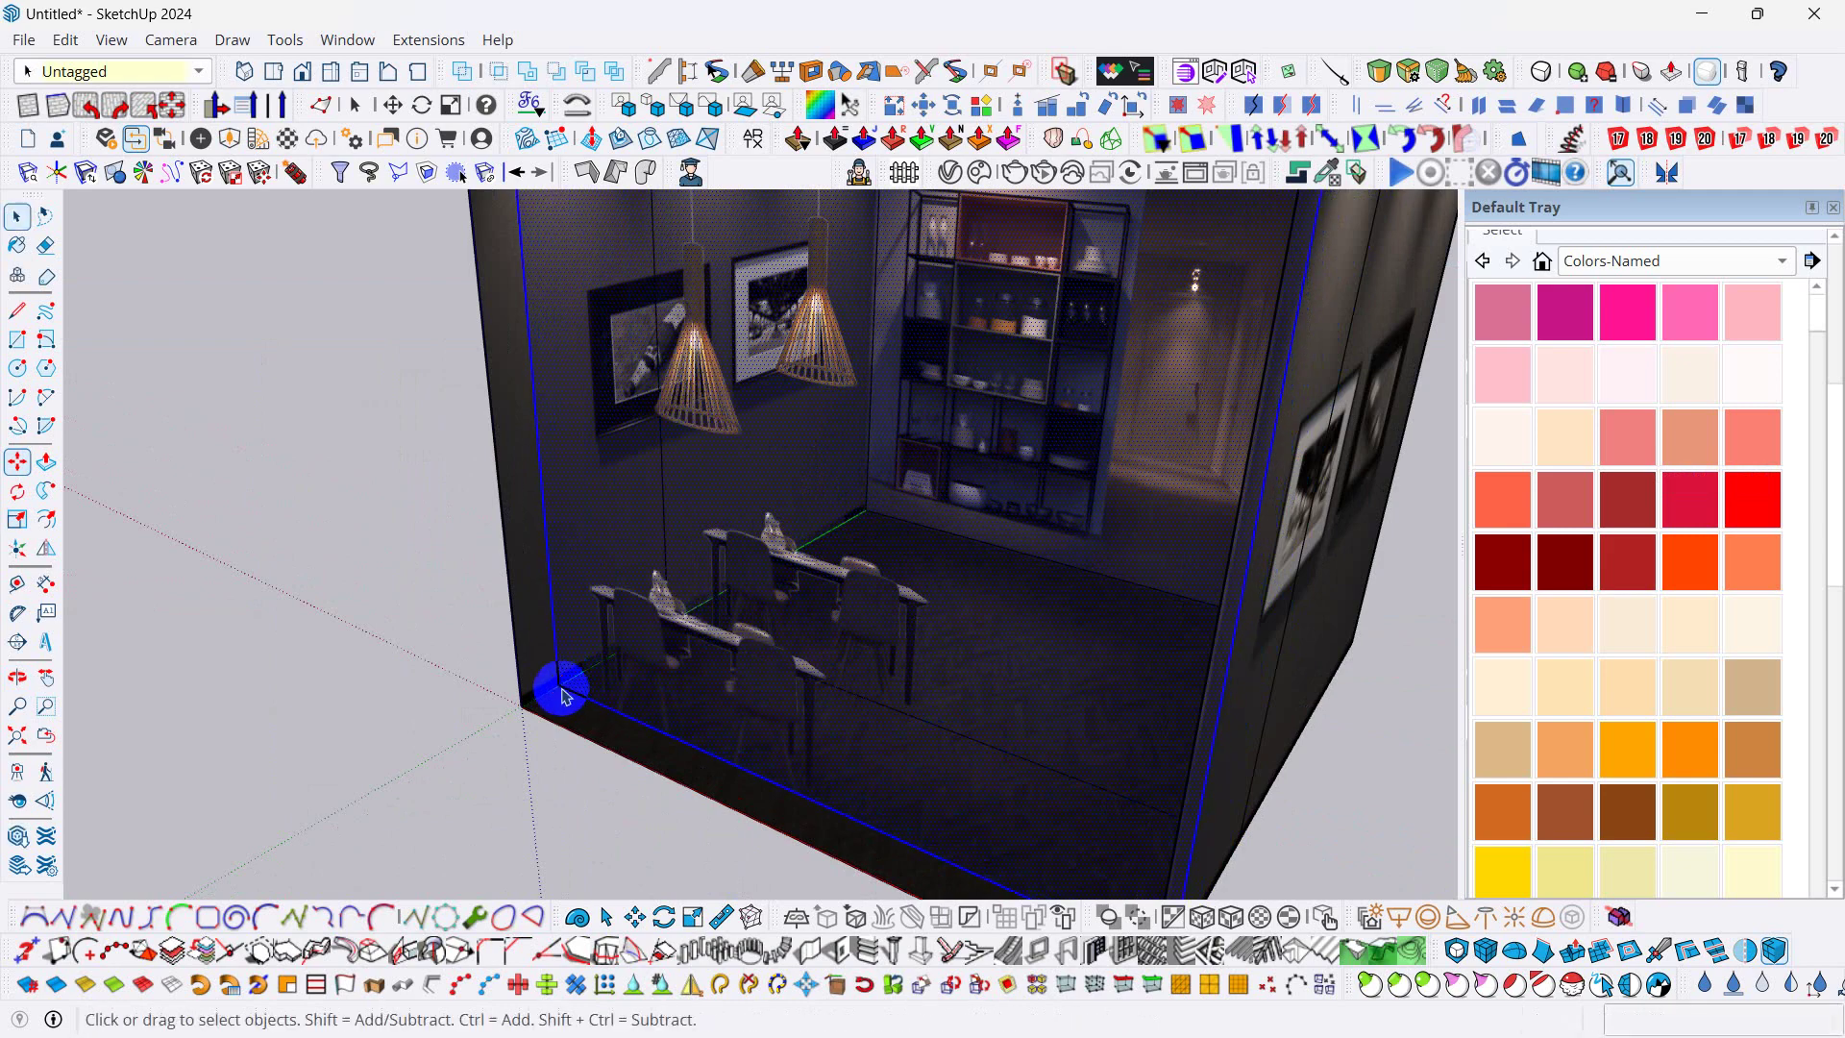
- Slide the room texture to the right on the box face with Texture Position
middle_drag(753, 602, 964, 519)
right_click(825, 492)
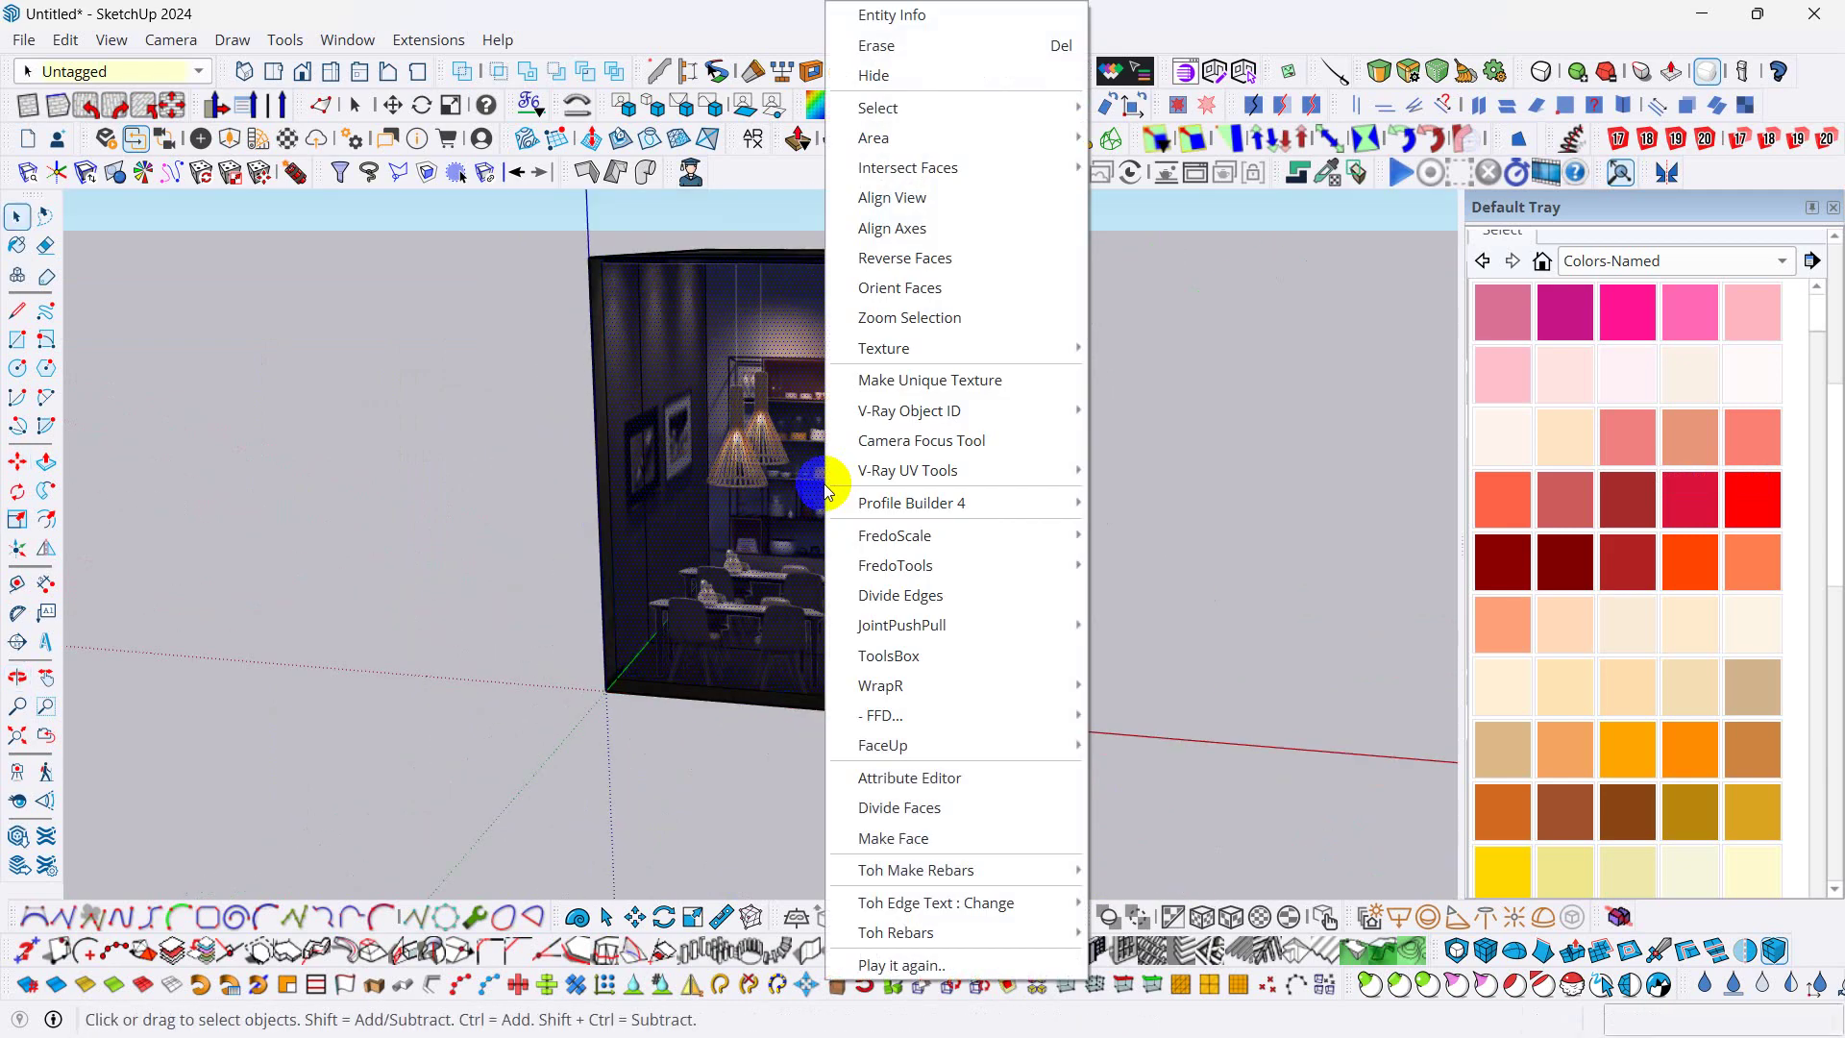
click(1122, 346)
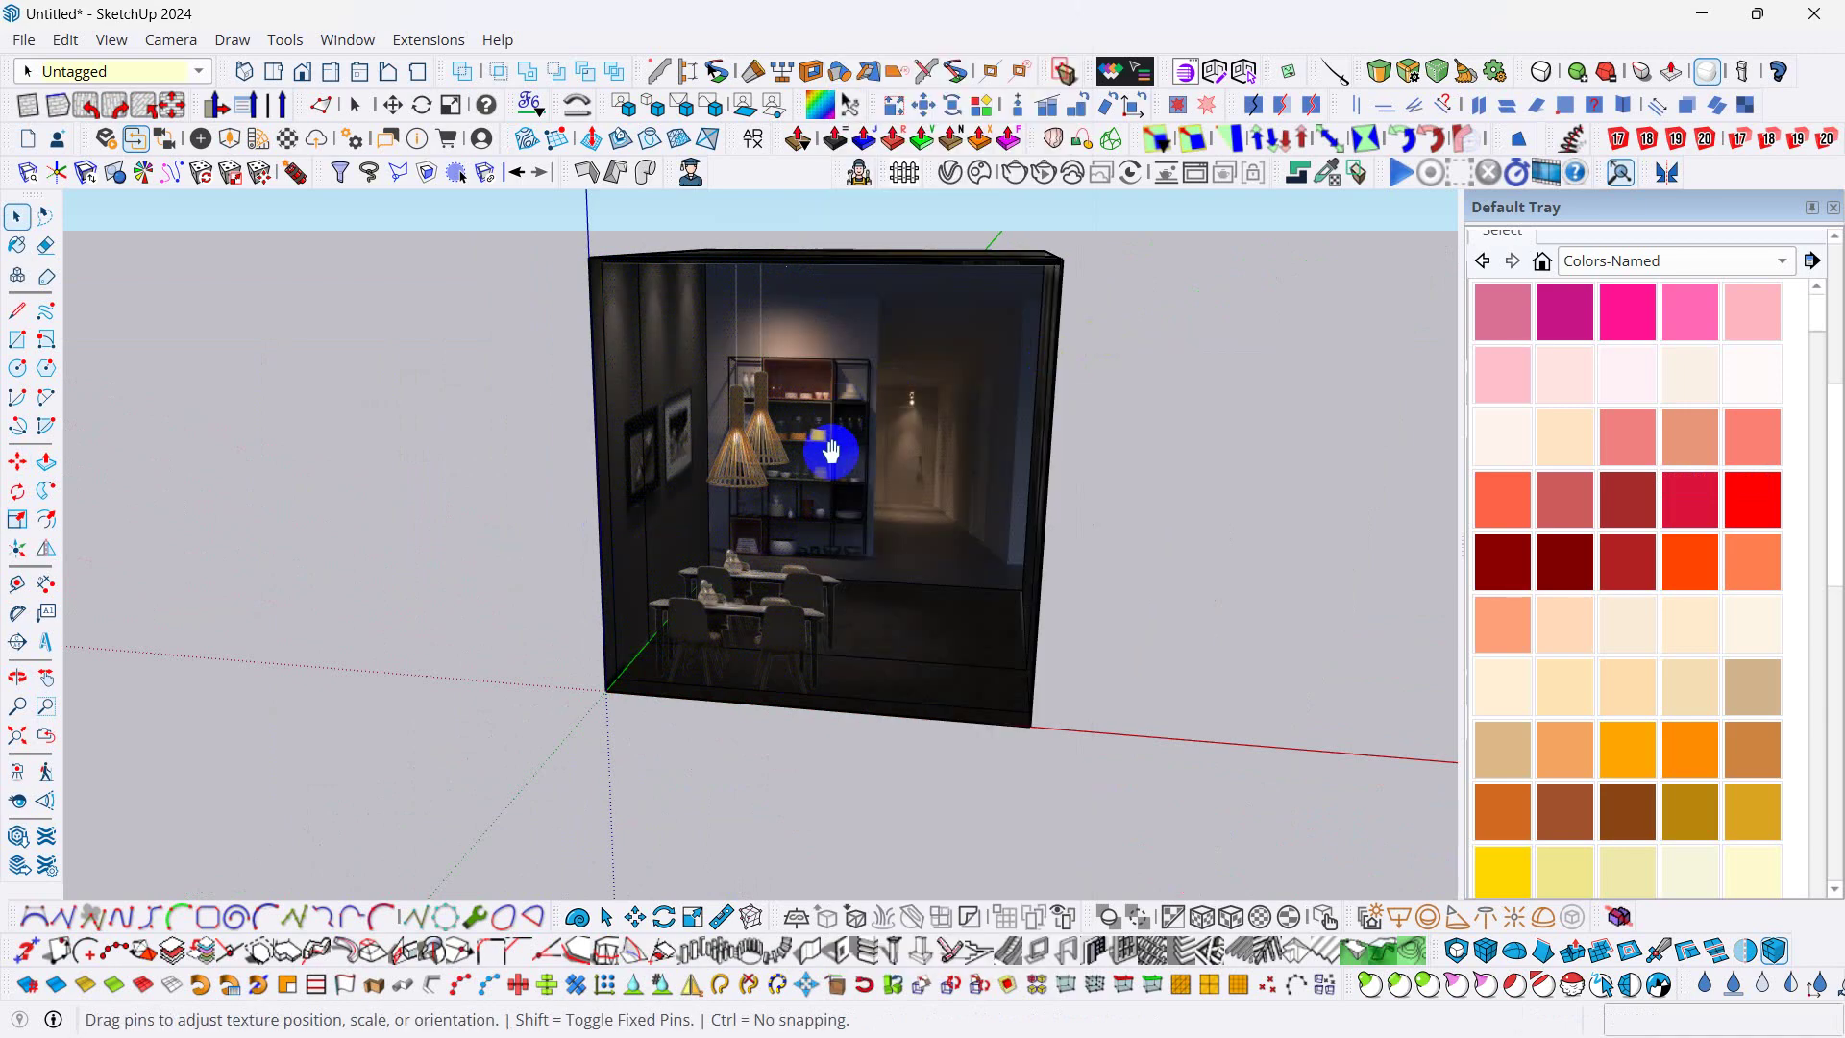
scroll(827, 474, down, 5)
drag(824, 502, 982, 710)
scroll(745, 671, up, 10)
scroll(1029, 646, down, 5)
middle_drag(1029, 647, 1013, 577)
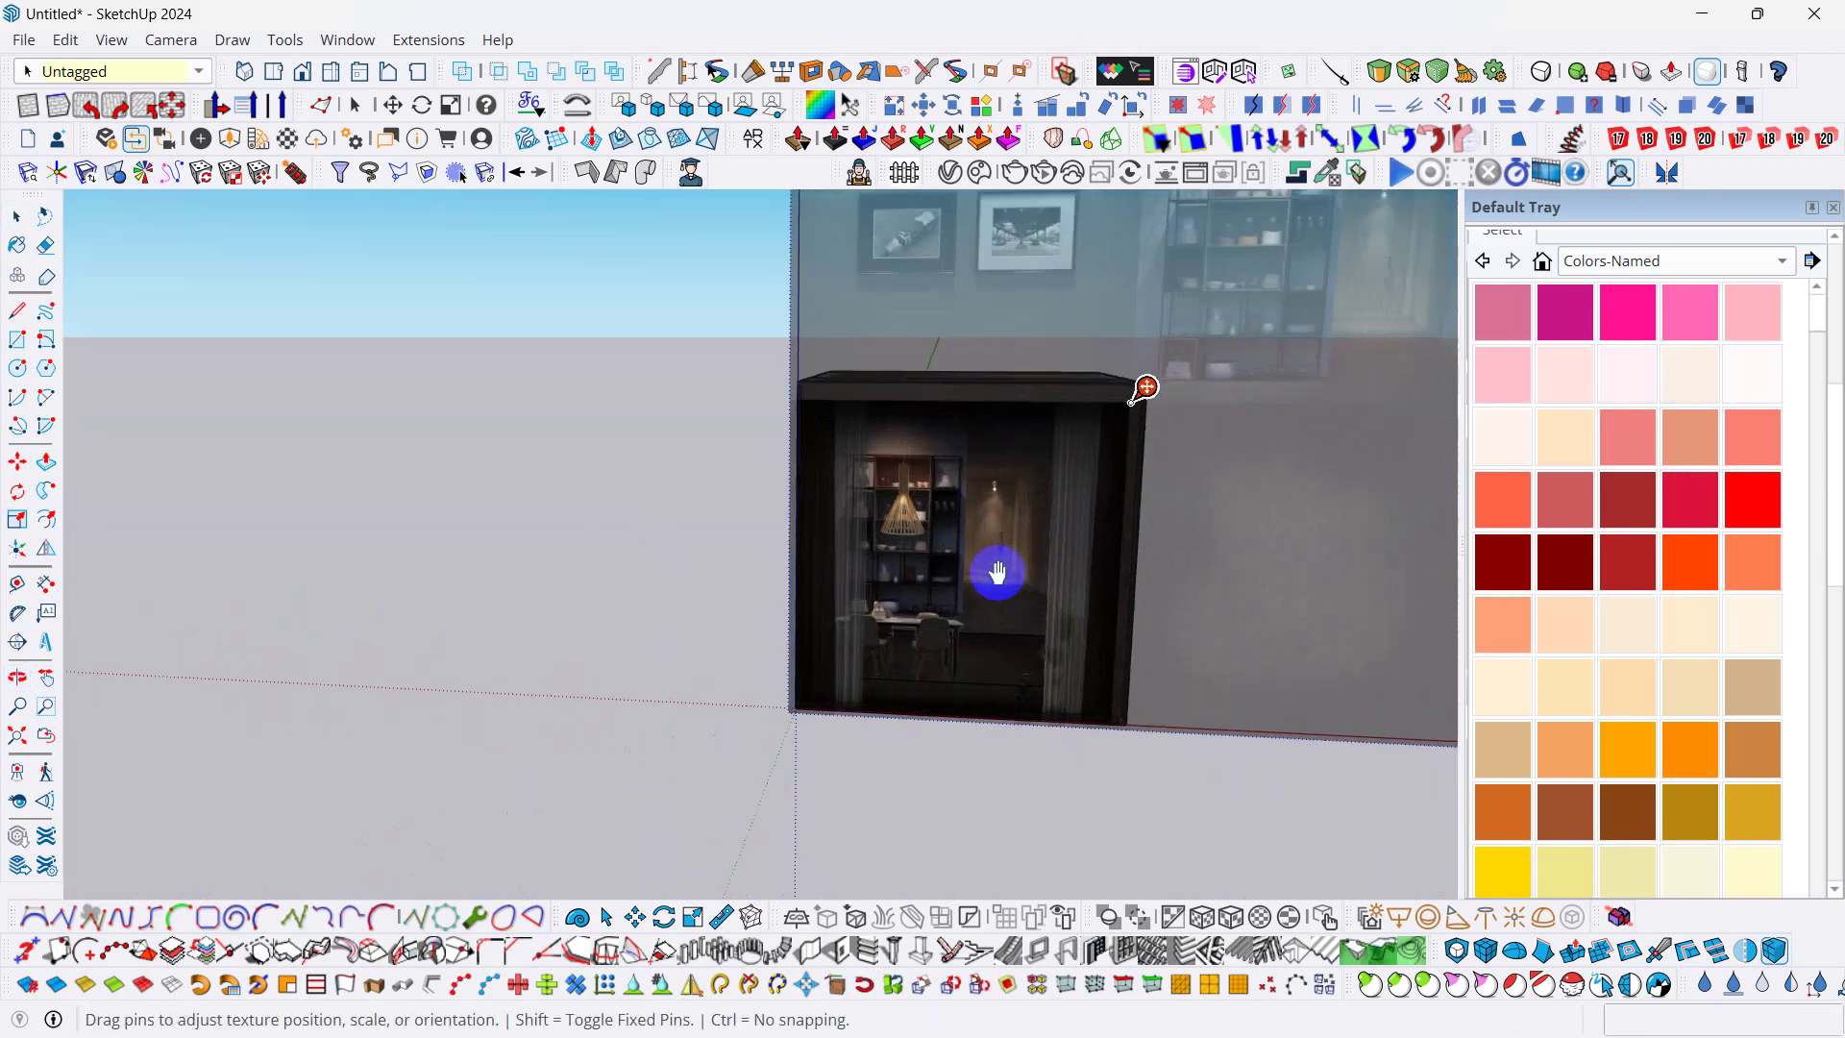
middle_drag(904, 502, 896, 513)
click(581, 297)
scroll(580, 297, down, 5)
middle_drag(684, 371, 692, 418)
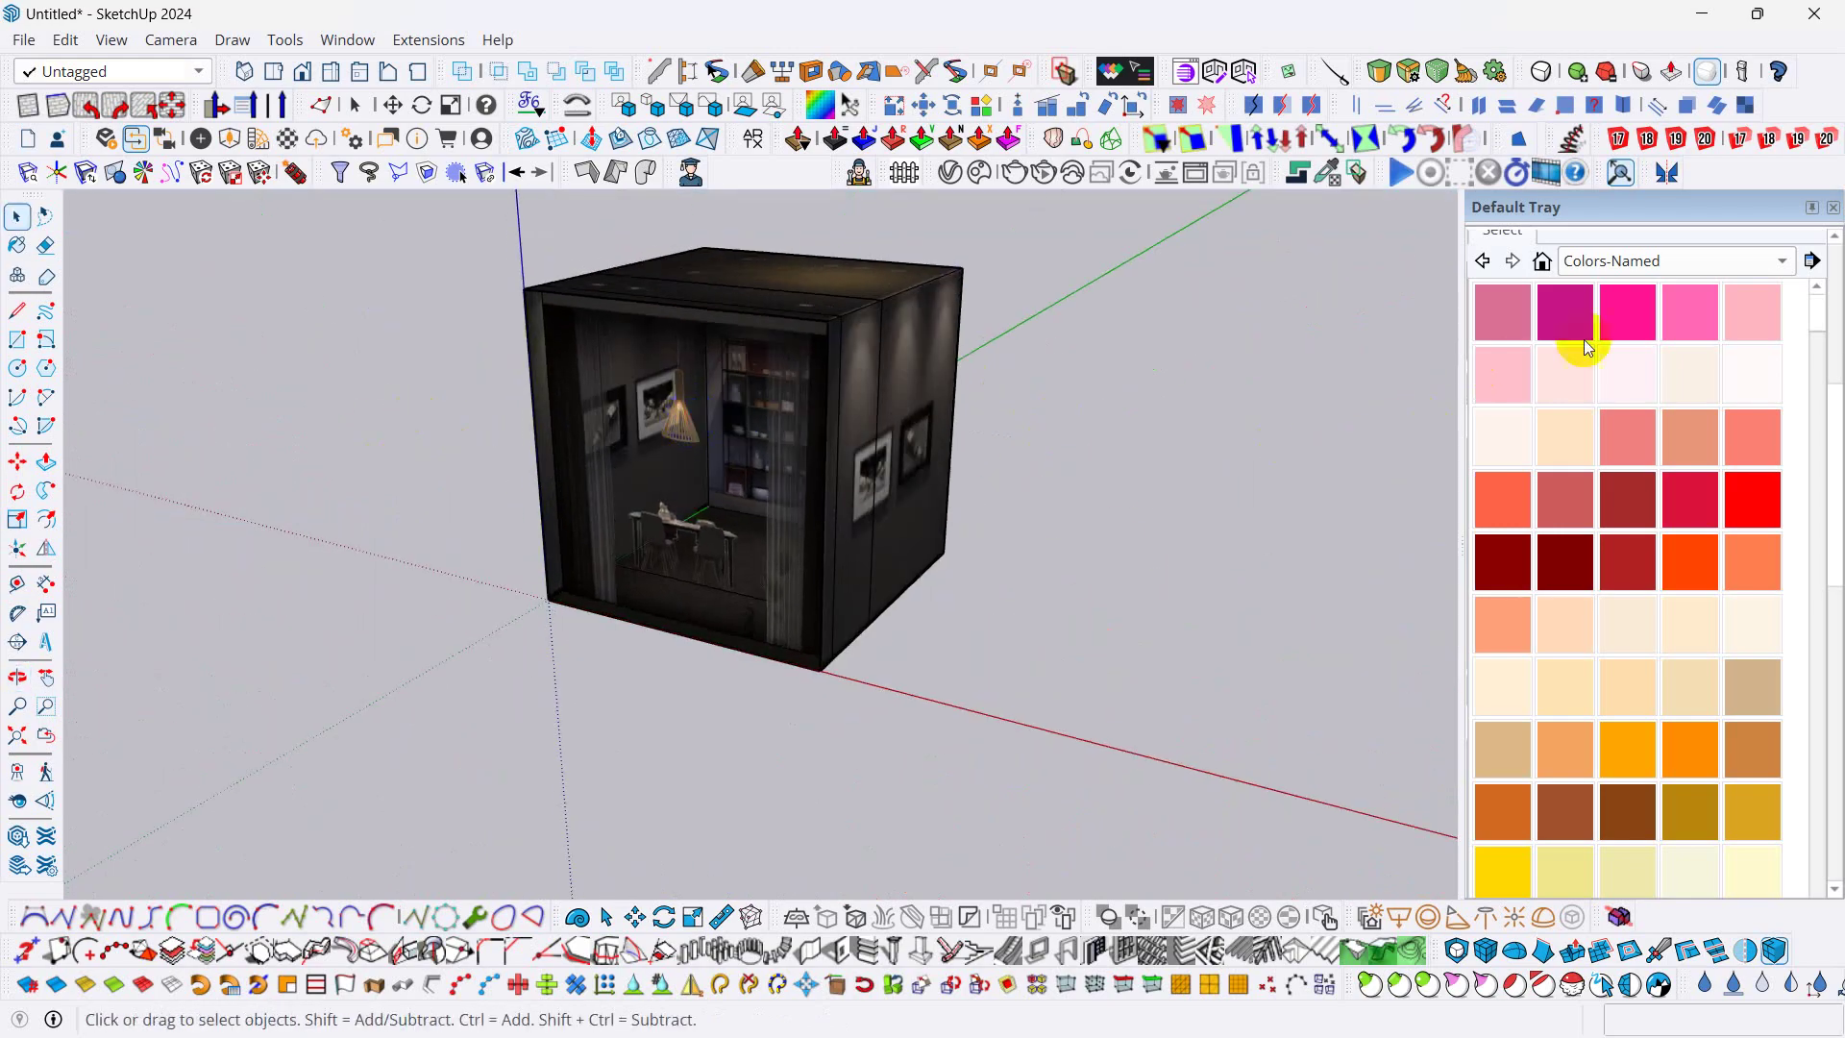
- Create a blue-grey material named '1.TRANSPARENT MAT' with opacity 50
click(1592, 434)
scroll(1618, 620, down, 10)
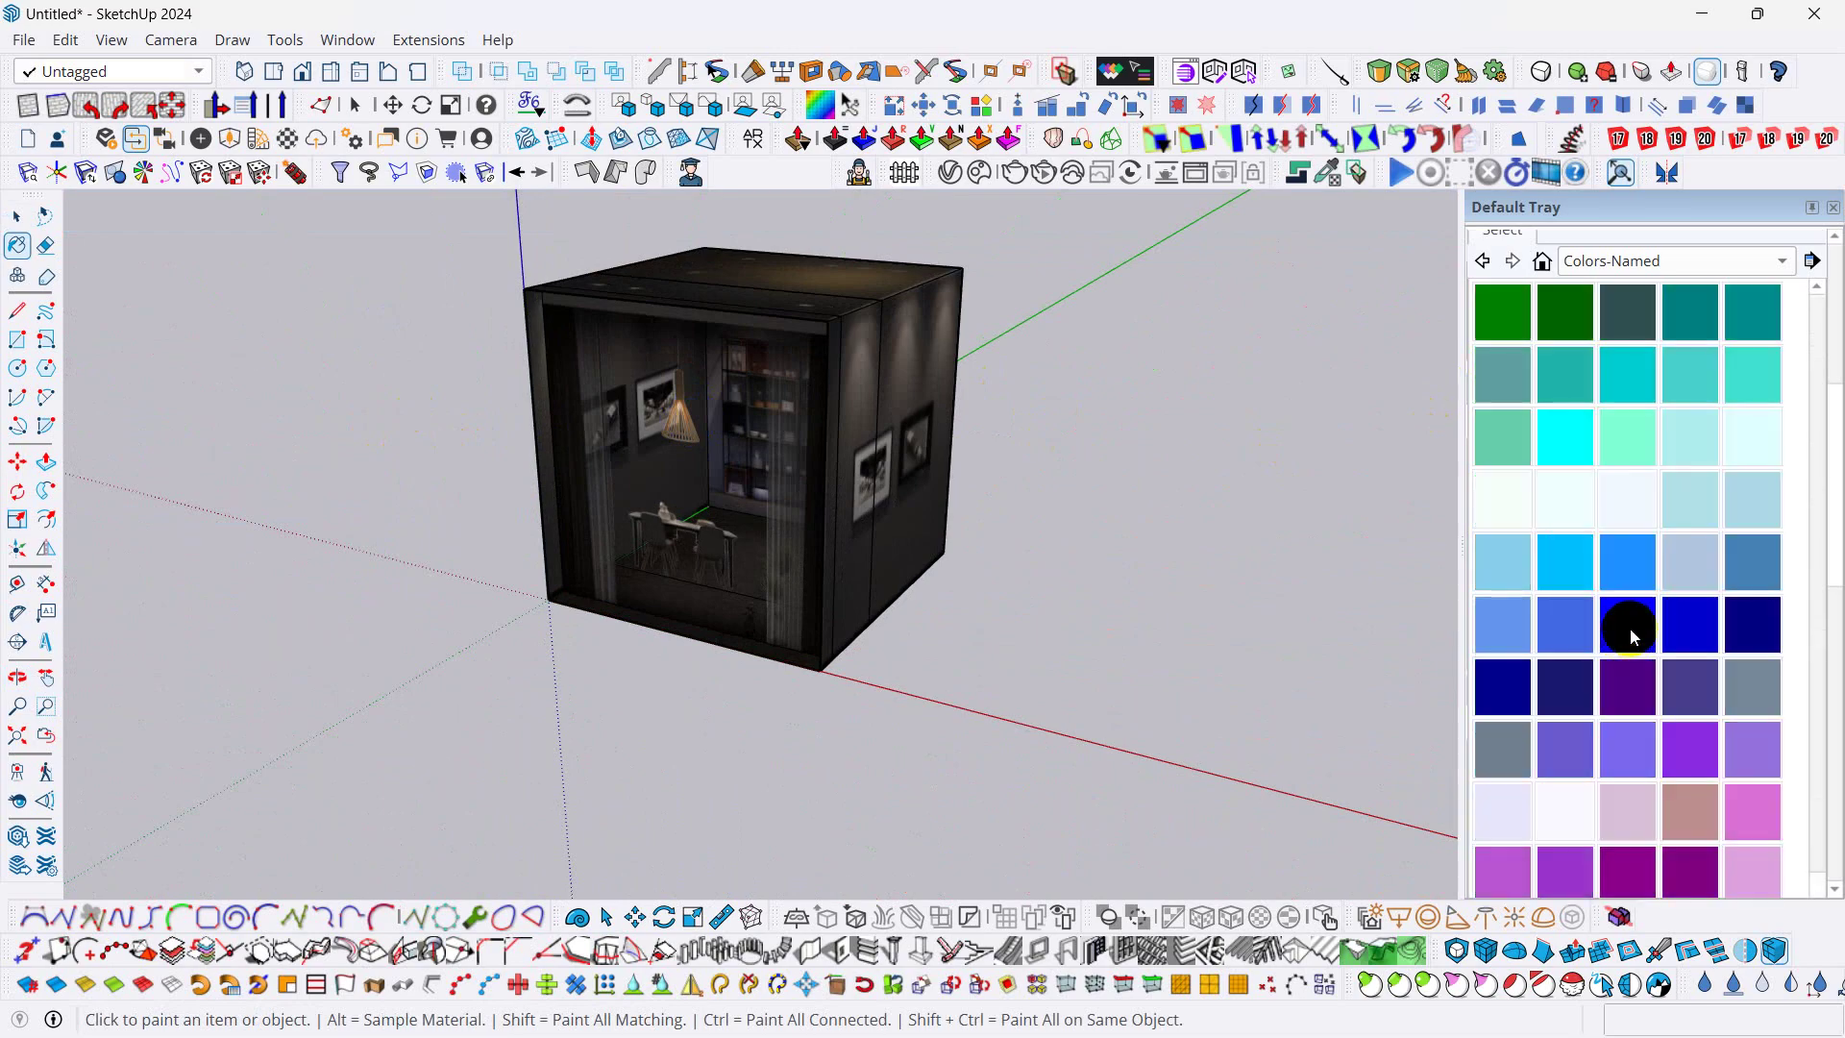
scroll(1629, 636, down, 2)
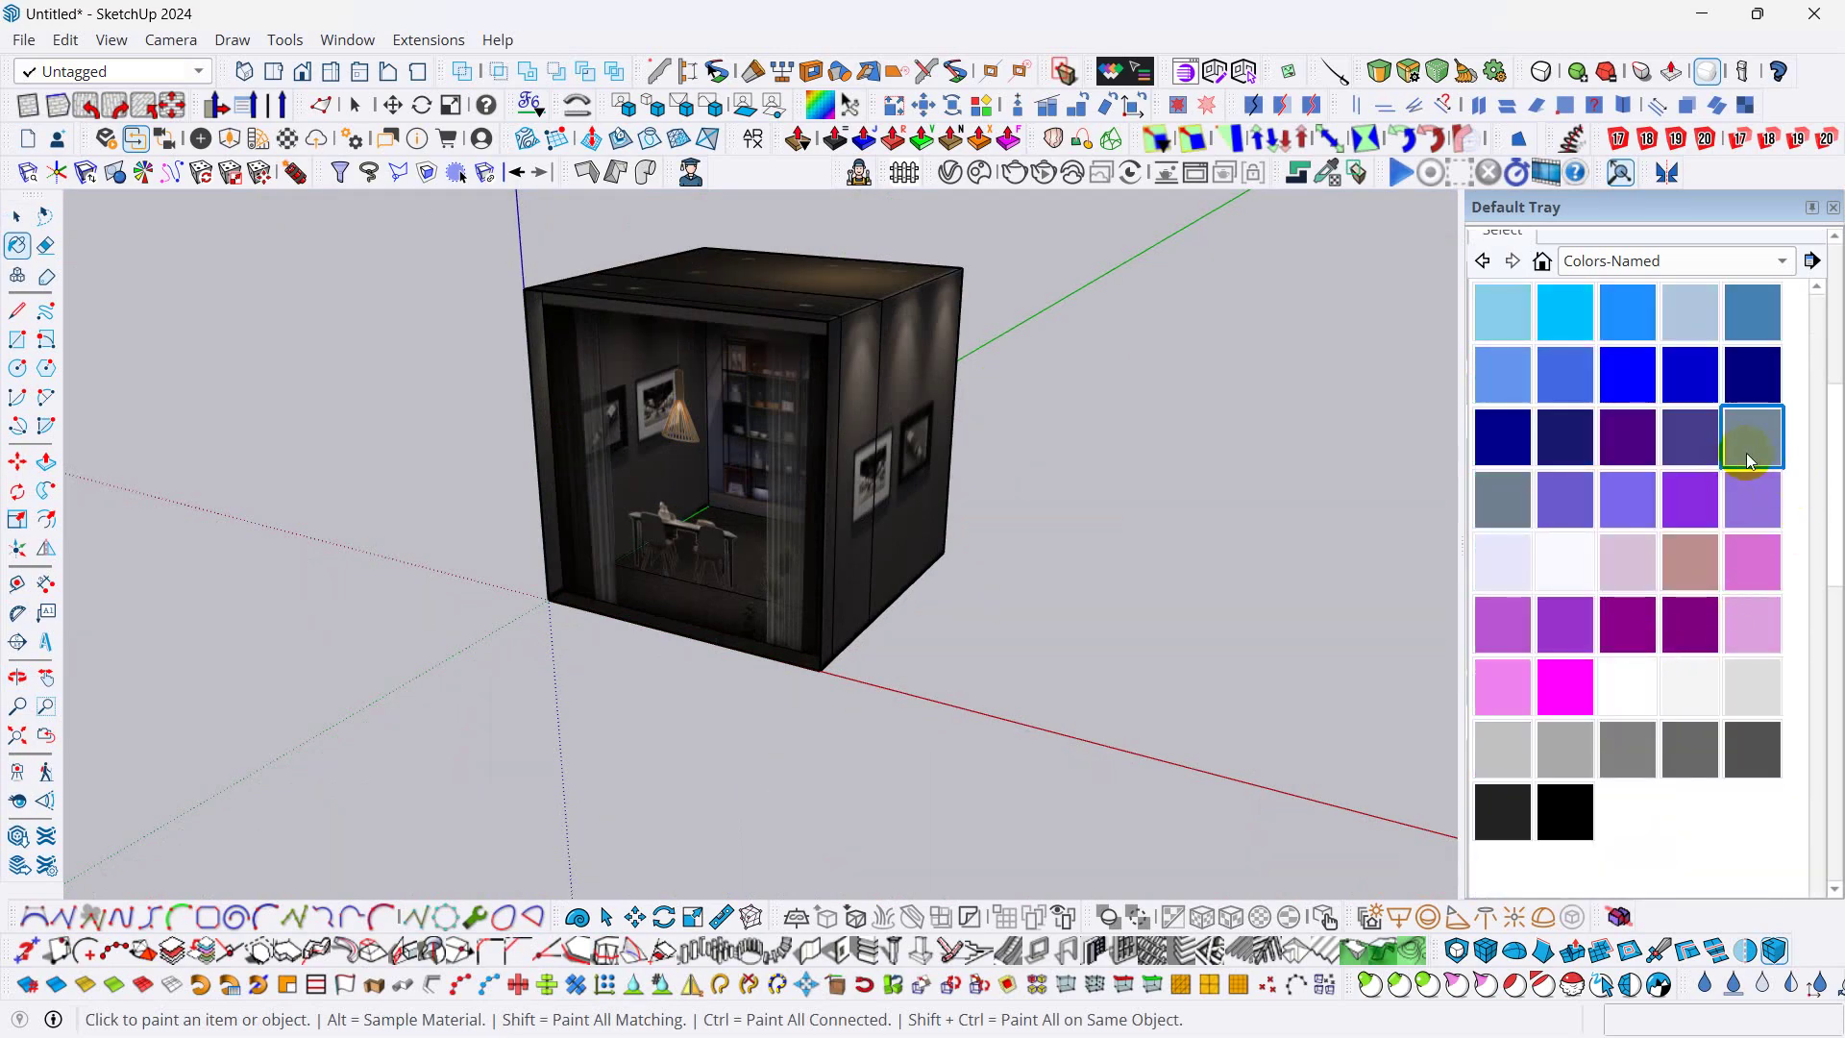
drag(1836, 478, 1837, 320)
click(1811, 314)
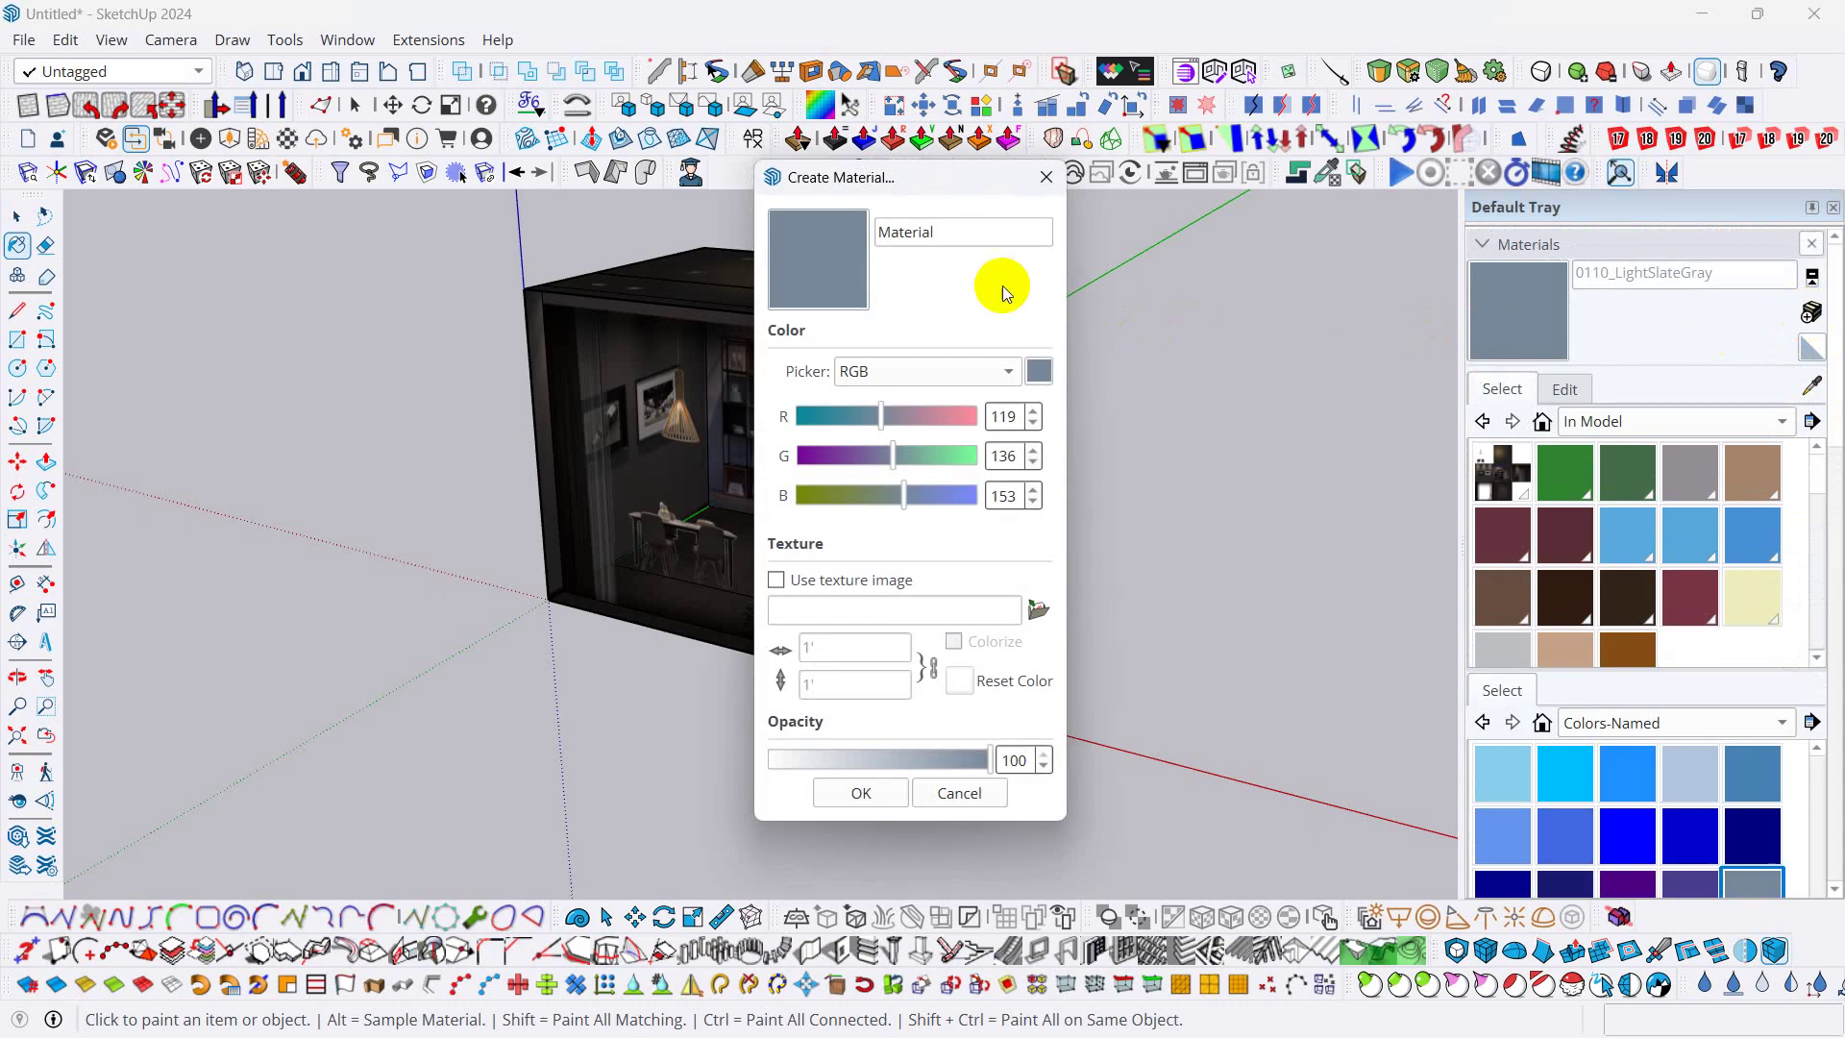
text(1.TRANSPA)
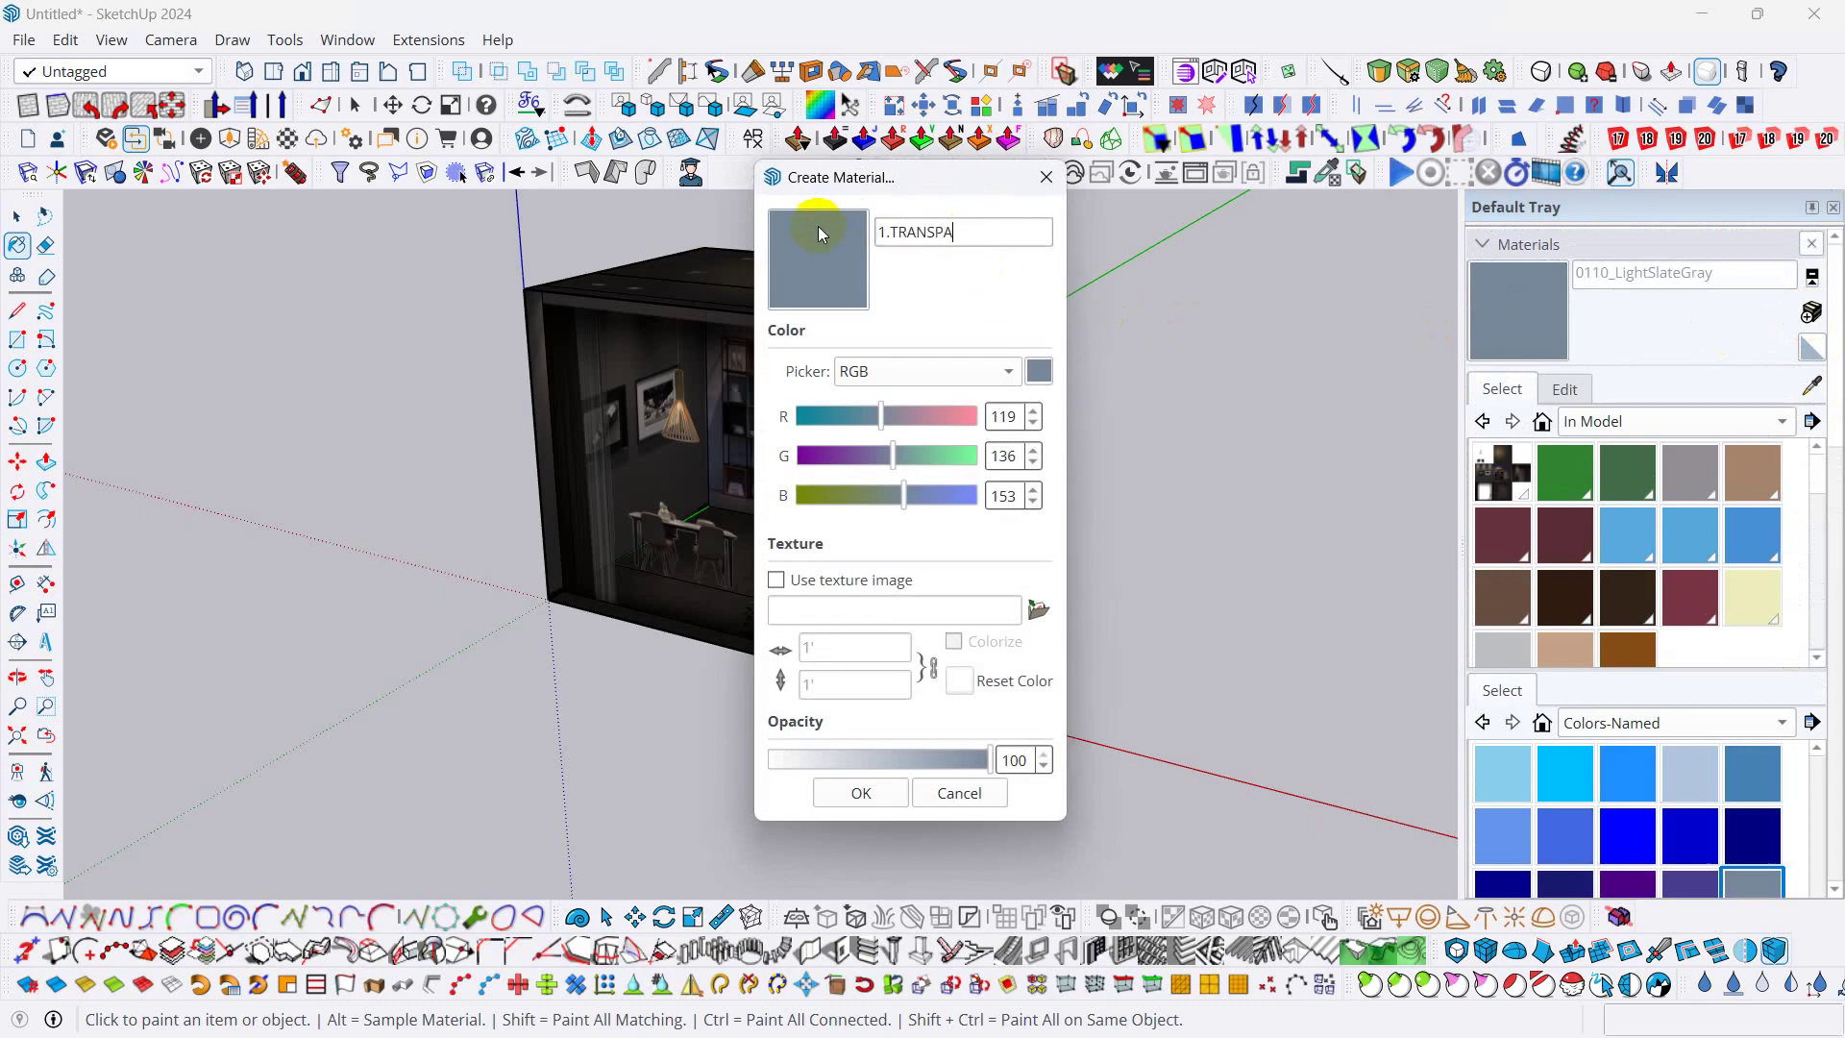
text(RENT MAT)
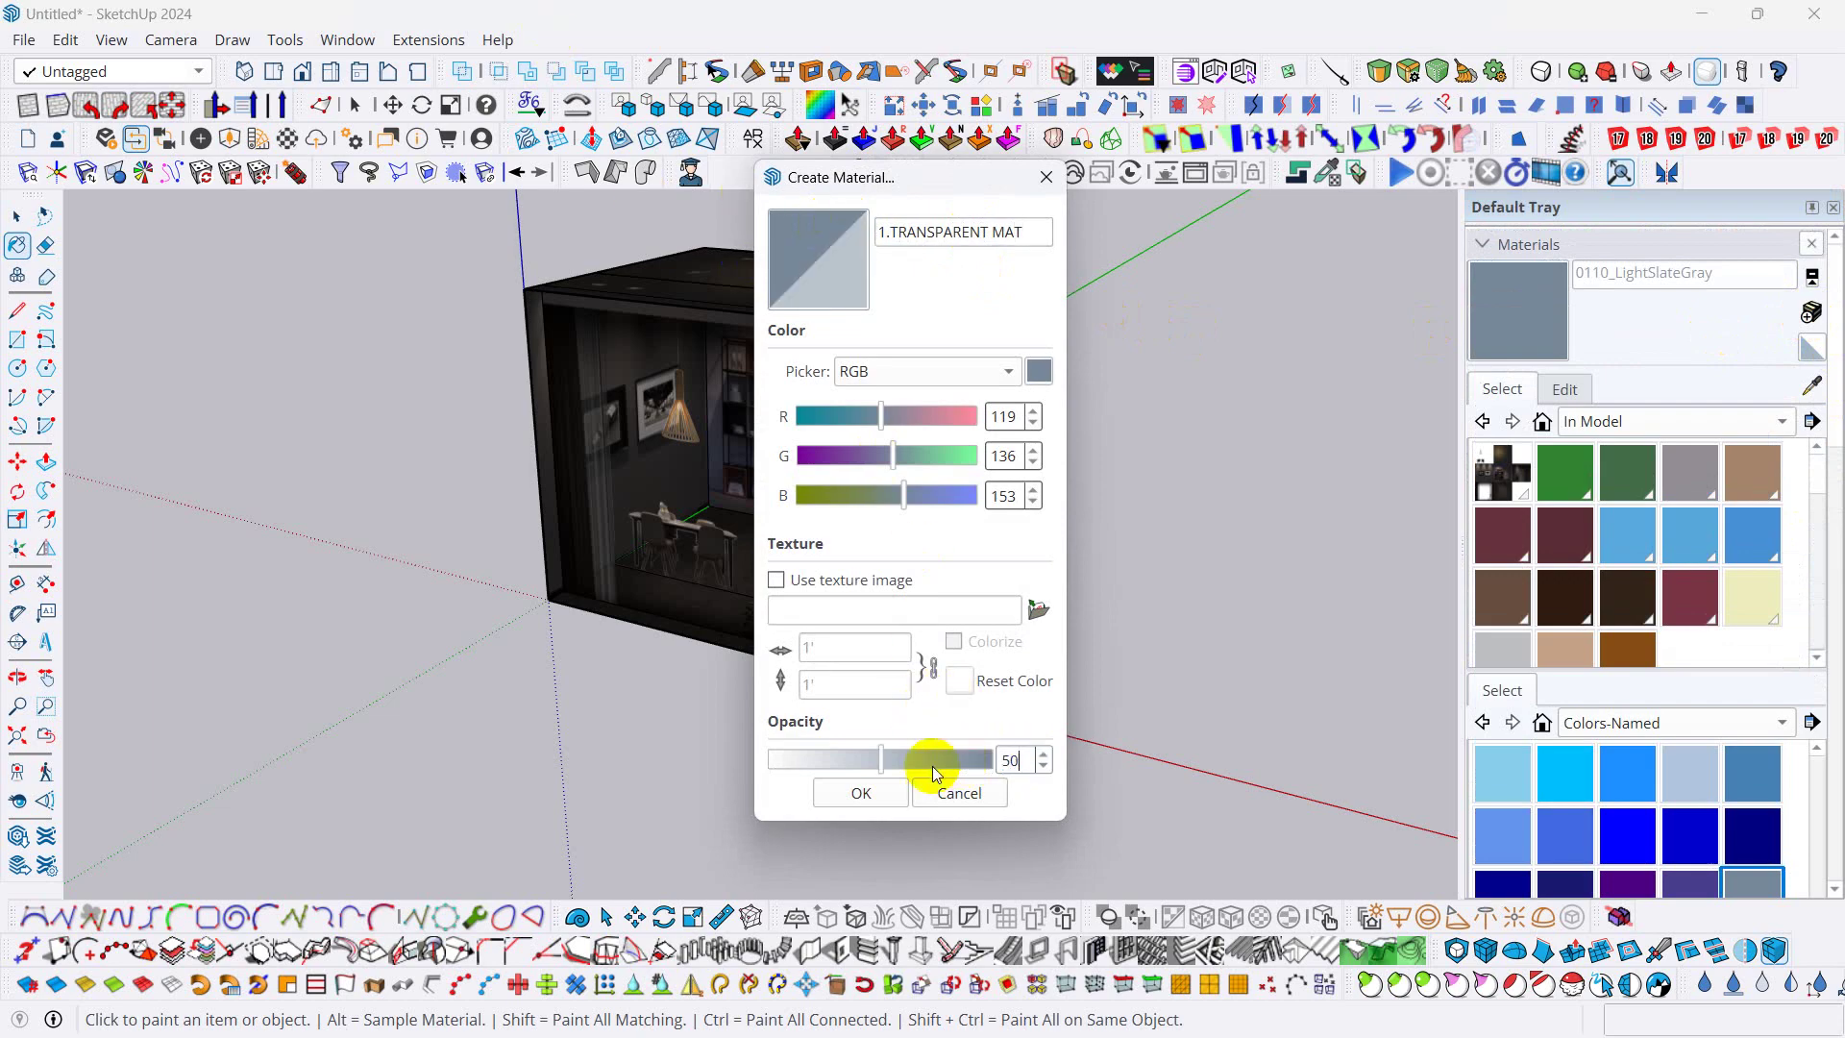
click(903, 788)
mouse_move(878, 783)
middle_down()
mouse_move(845, 692)
mouse_move(989, 412)
middle_up()
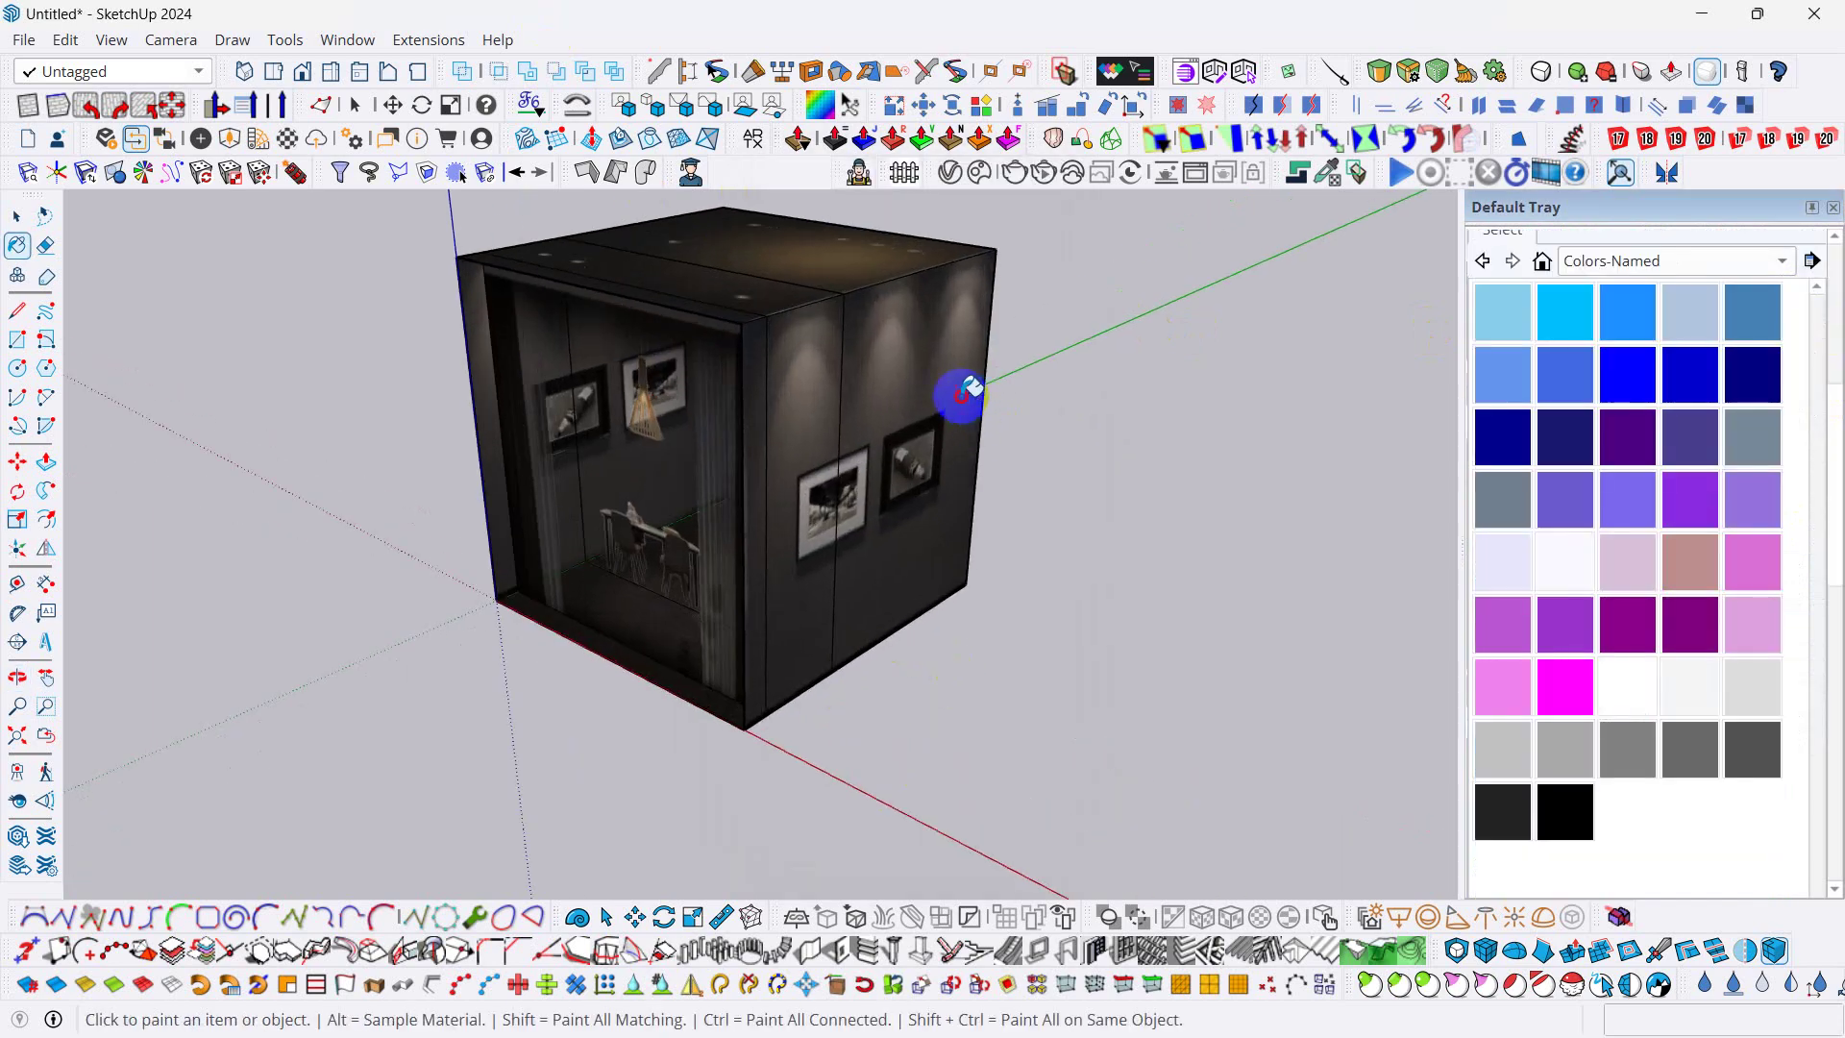
- Paint the box's outer faces and thin edge strips with 1.TRANSPARENT MAT
click(961, 390)
click(823, 382)
mouse_move(754, 482)
middle_down()
mouse_move(766, 552)
mouse_move(763, 400)
mouse_move(811, 452)
mouse_move(1244, 478)
mouse_move(671, 535)
mouse_move(740, 504)
middle_up()
click(800, 404)
click(756, 327)
click(850, 287)
click(709, 350)
click(745, 495)
click(692, 492)
click(582, 435)
mouse_move(551, 412)
middle_down()
mouse_move(634, 416)
mouse_move(647, 453)
mouse_move(845, 412)
mouse_move(646, 527)
mouse_move(998, 434)
middle_up()
mouse_move(535, 486)
middle_down()
mouse_move(239, 568)
mouse_move(660, 564)
mouse_move(543, 485)
mouse_move(769, 515)
mouse_move(720, 519)
middle_up()
- Turn the whole glass box into a group, cancelling an accidental Make Component
key(space)
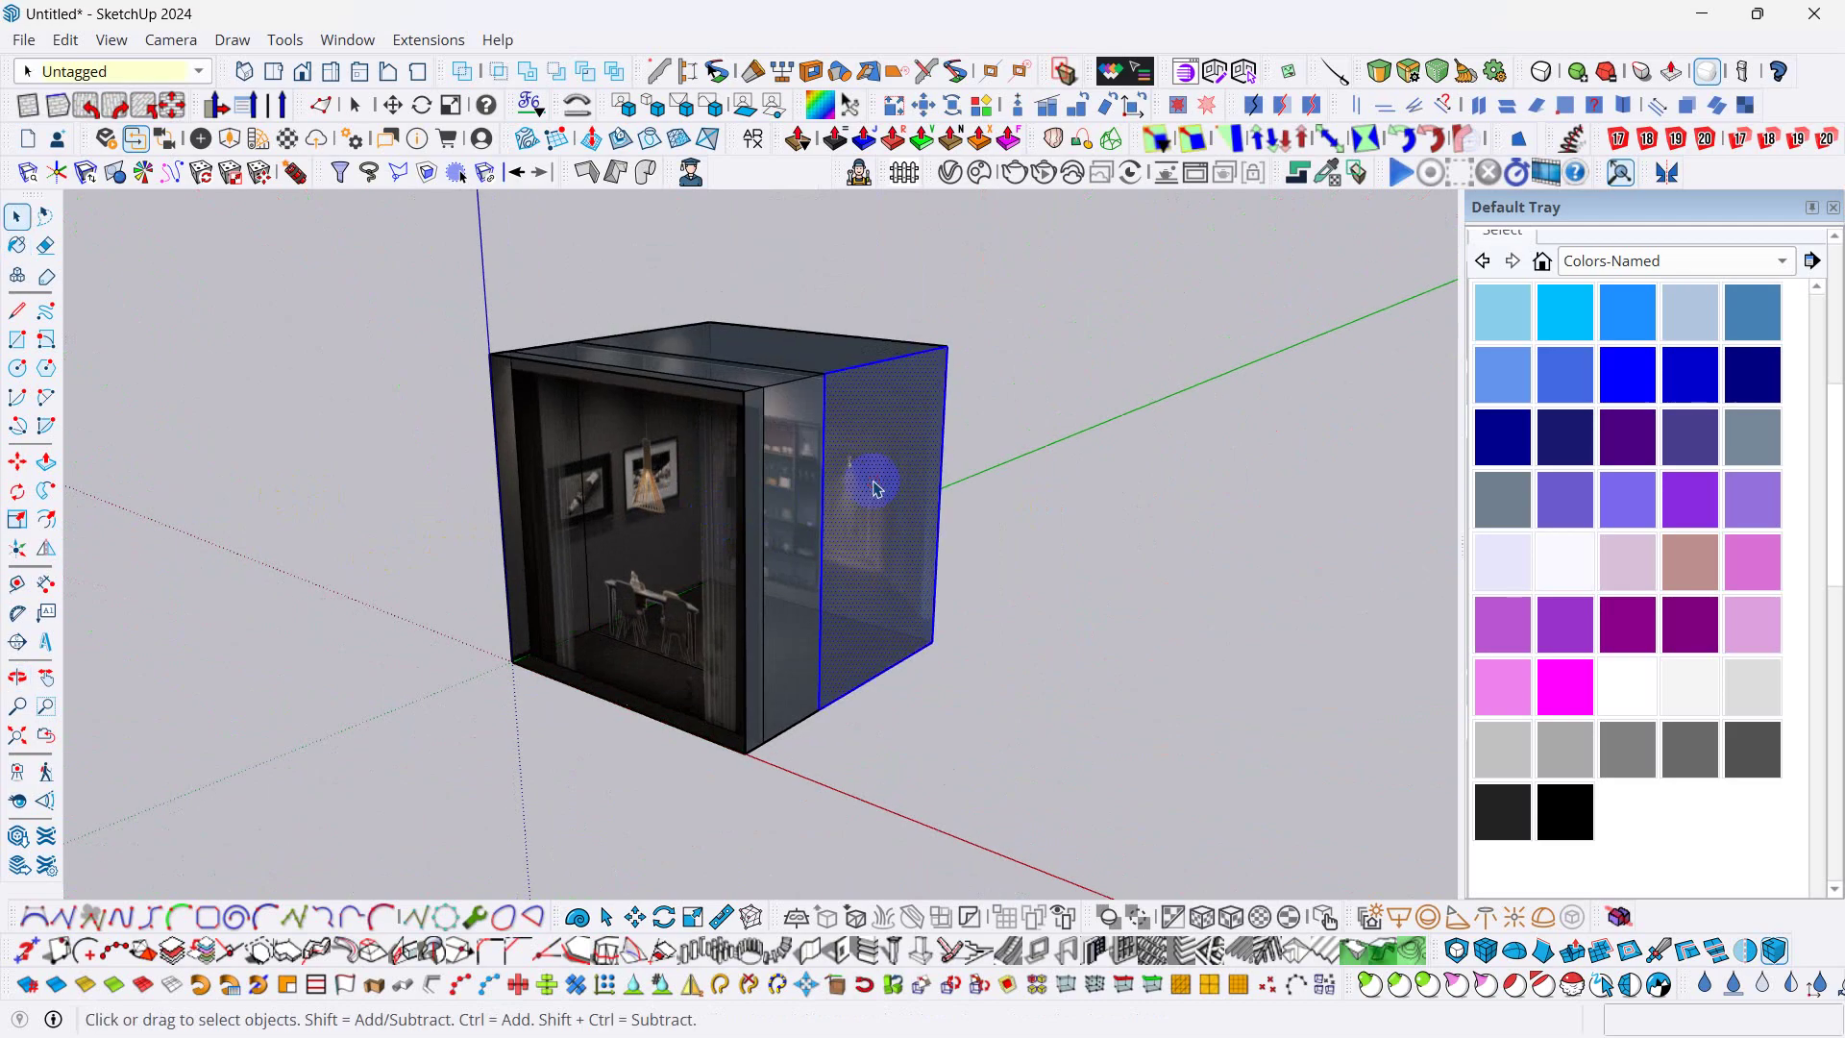
middle_drag(929, 488, 577, 567)
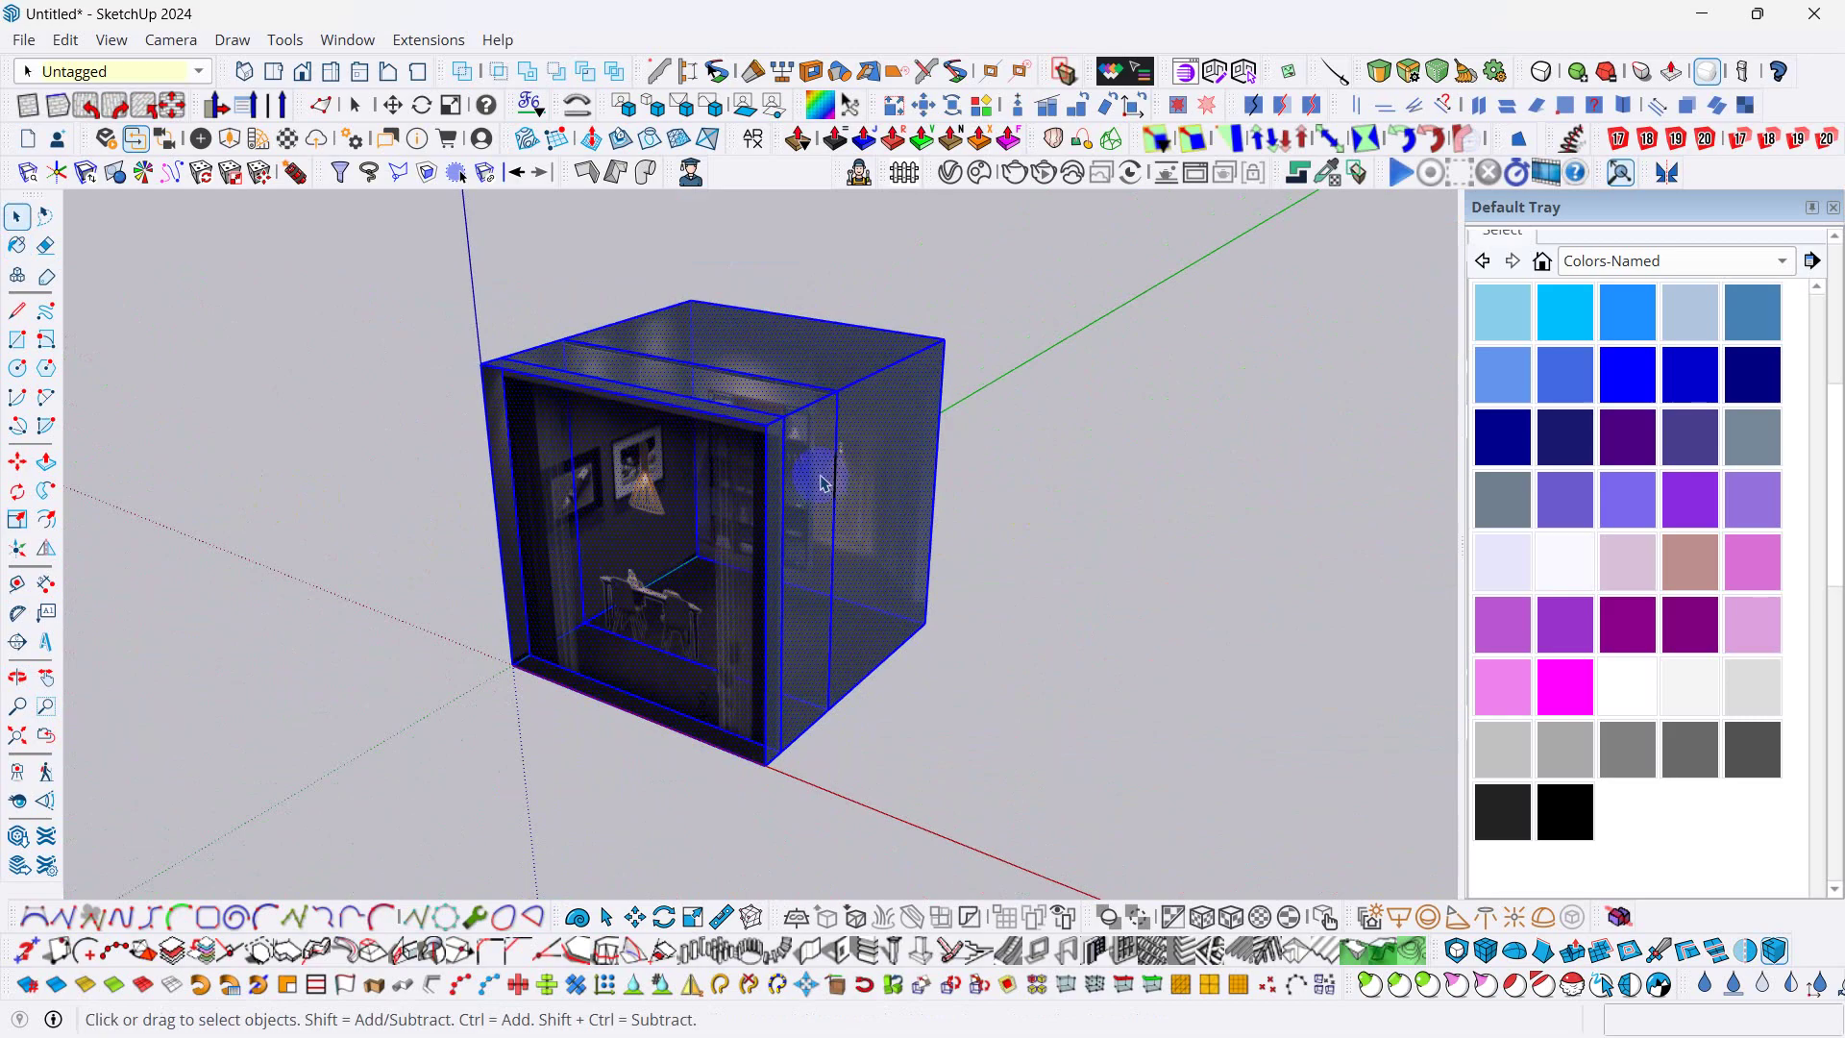
right_click(822, 484)
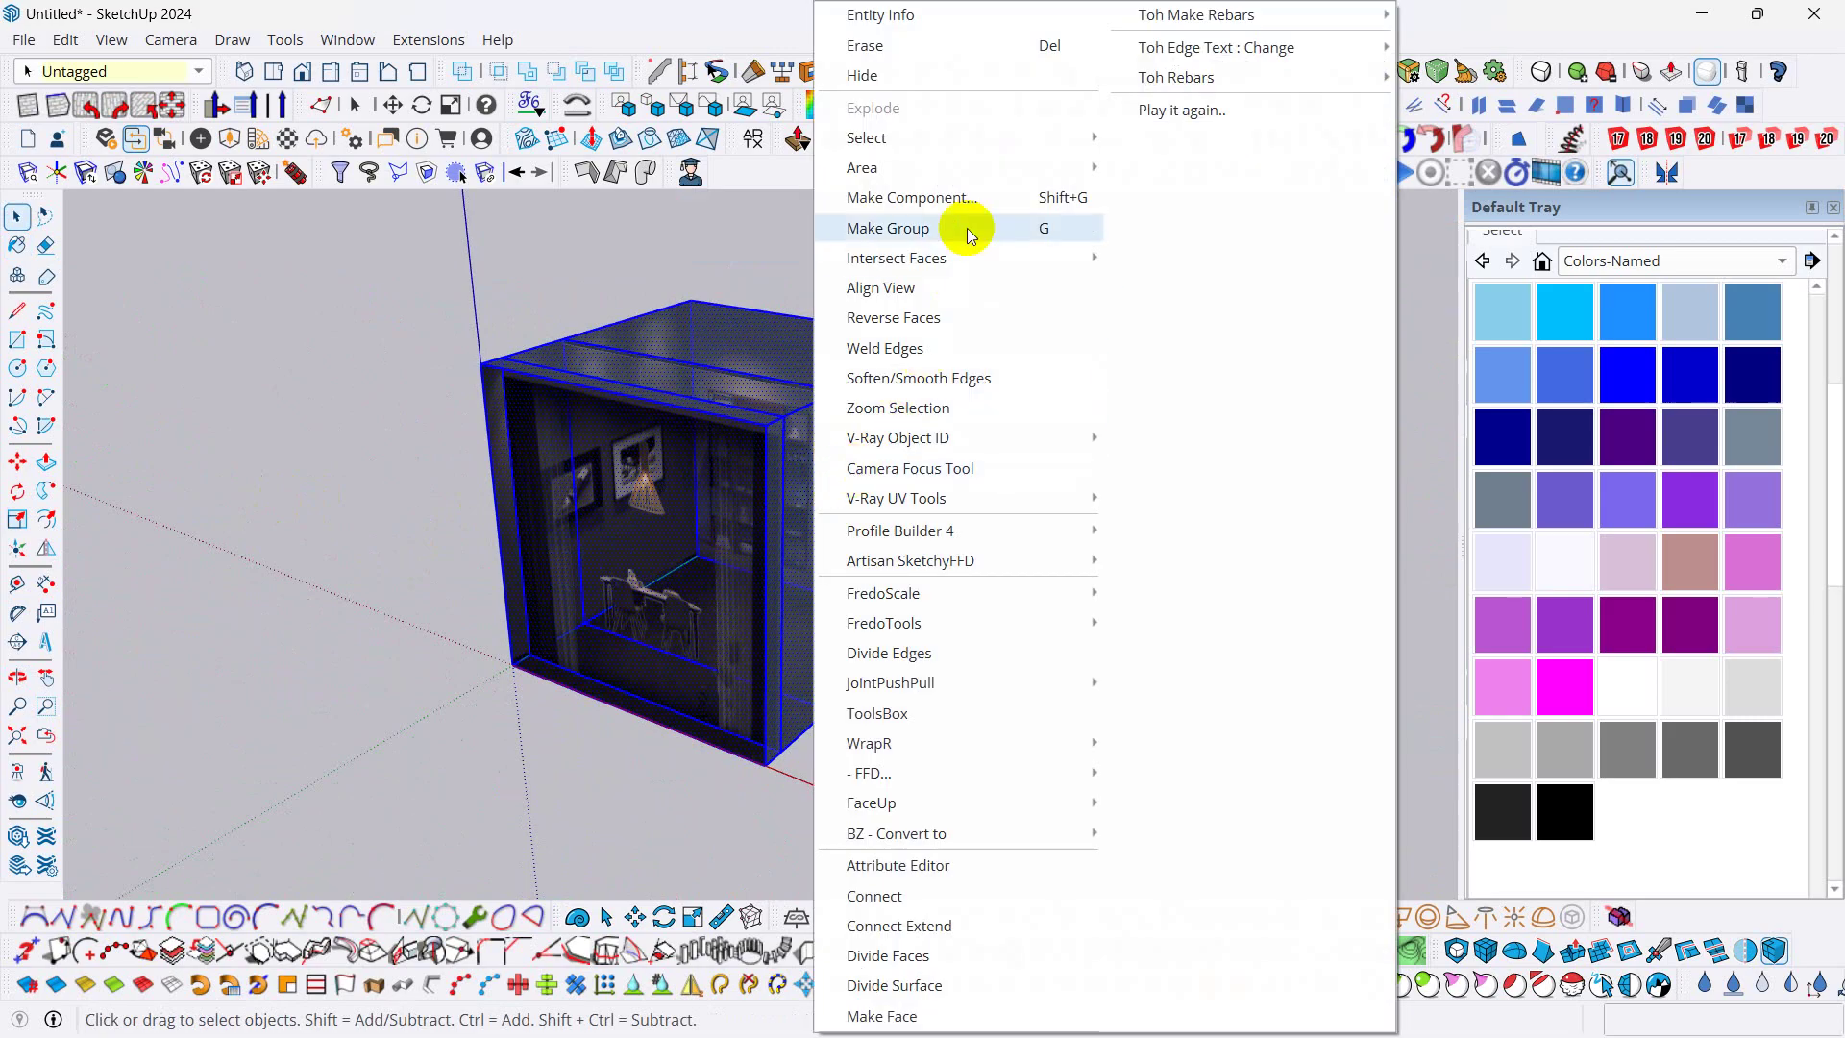
click(968, 202)
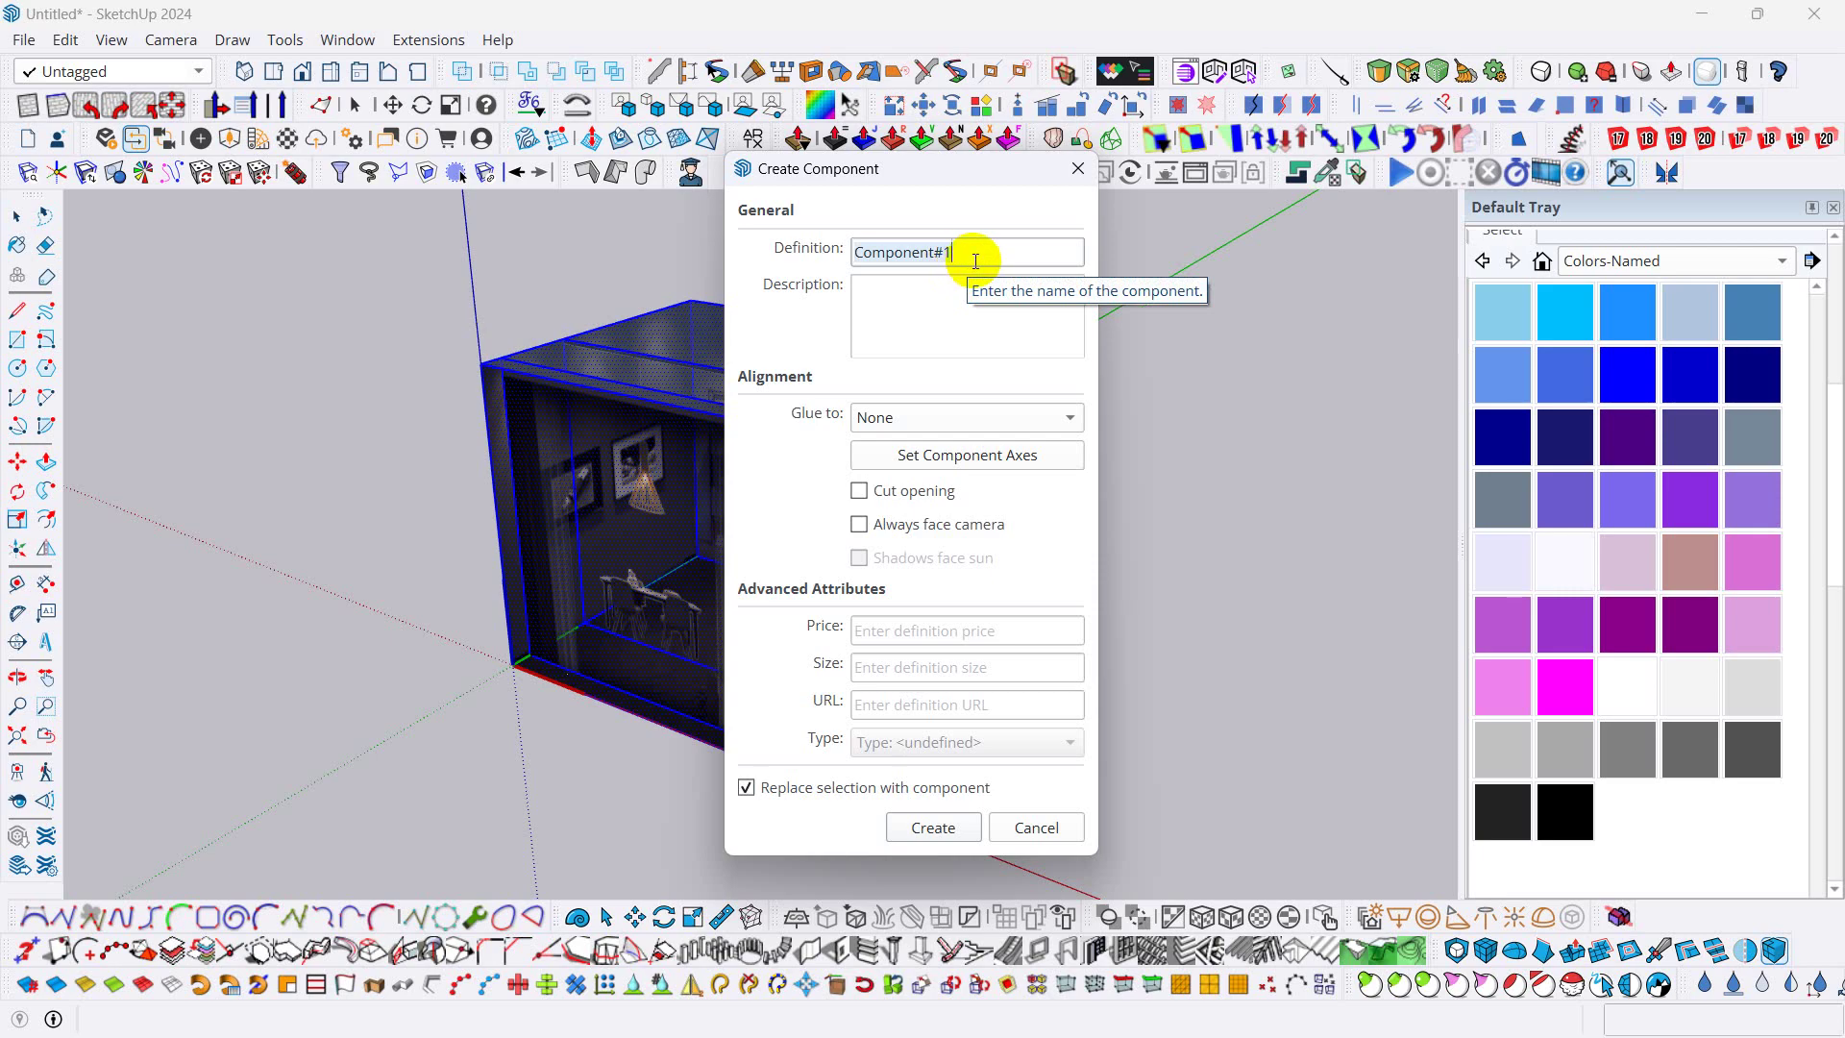
click(1078, 168)
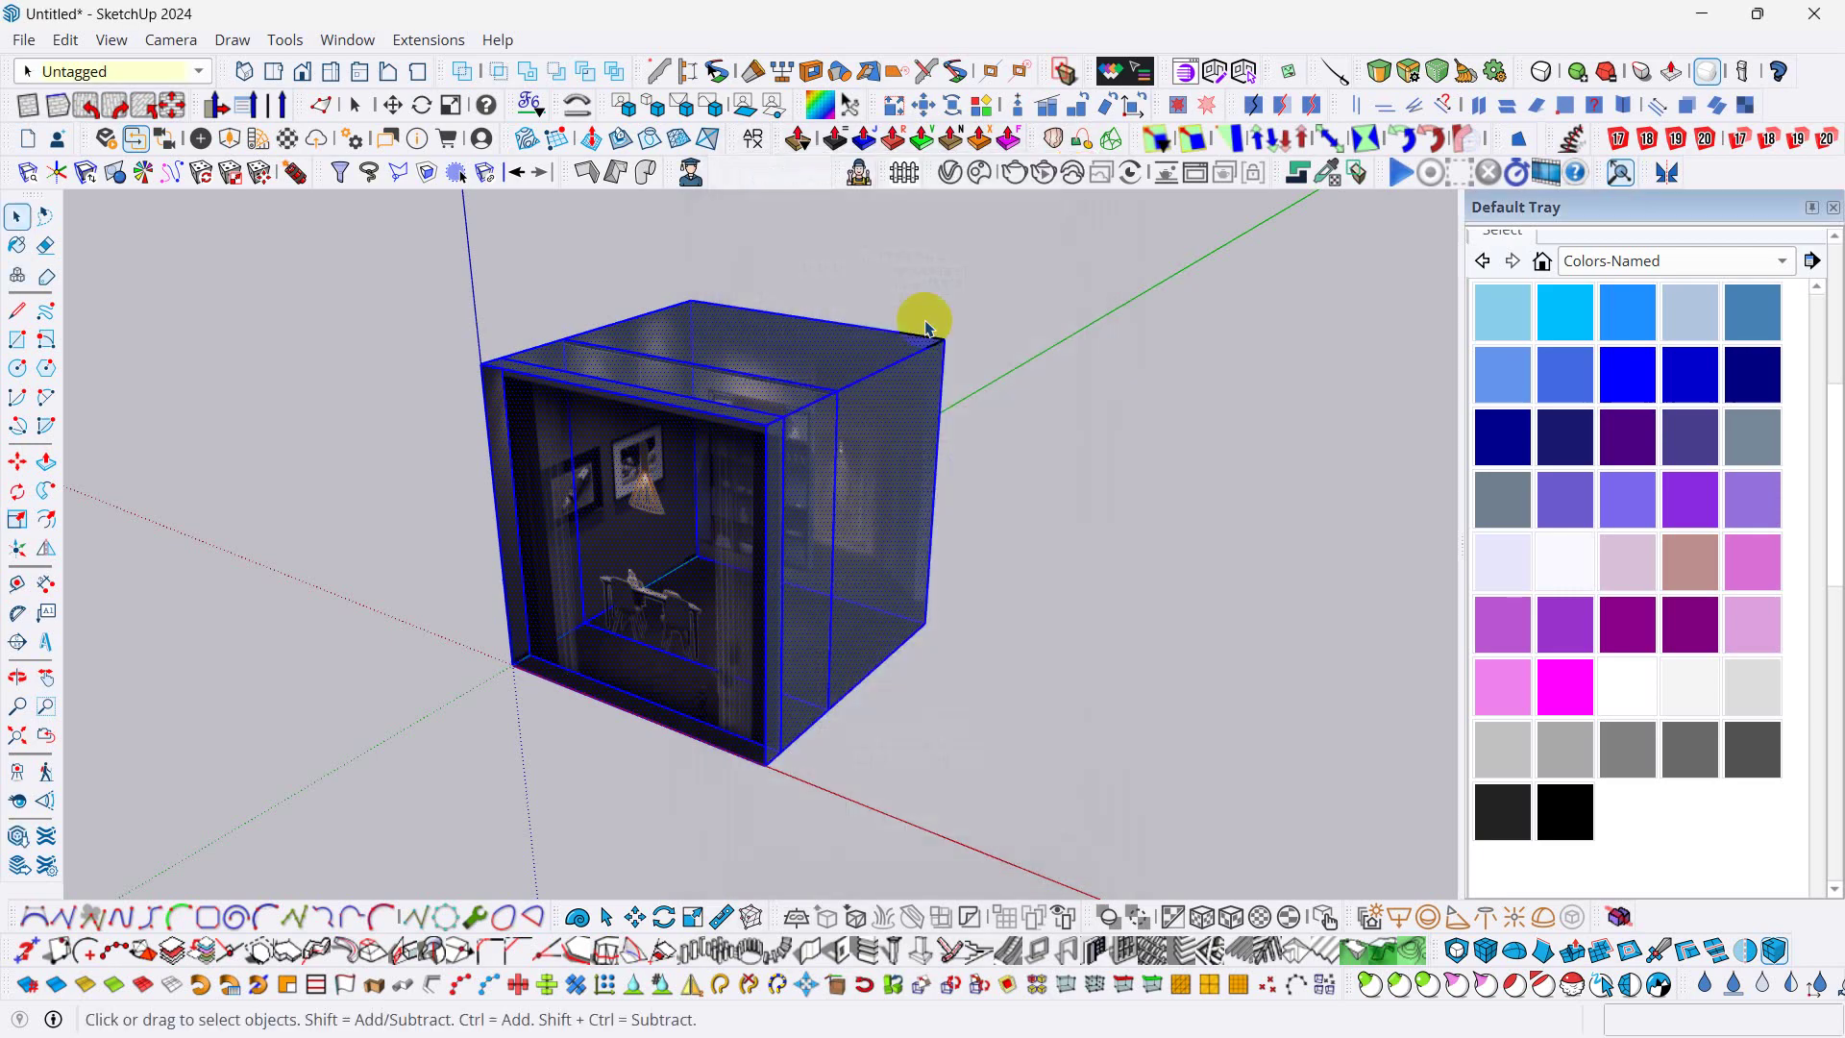
right_click(785, 382)
click(875, 231)
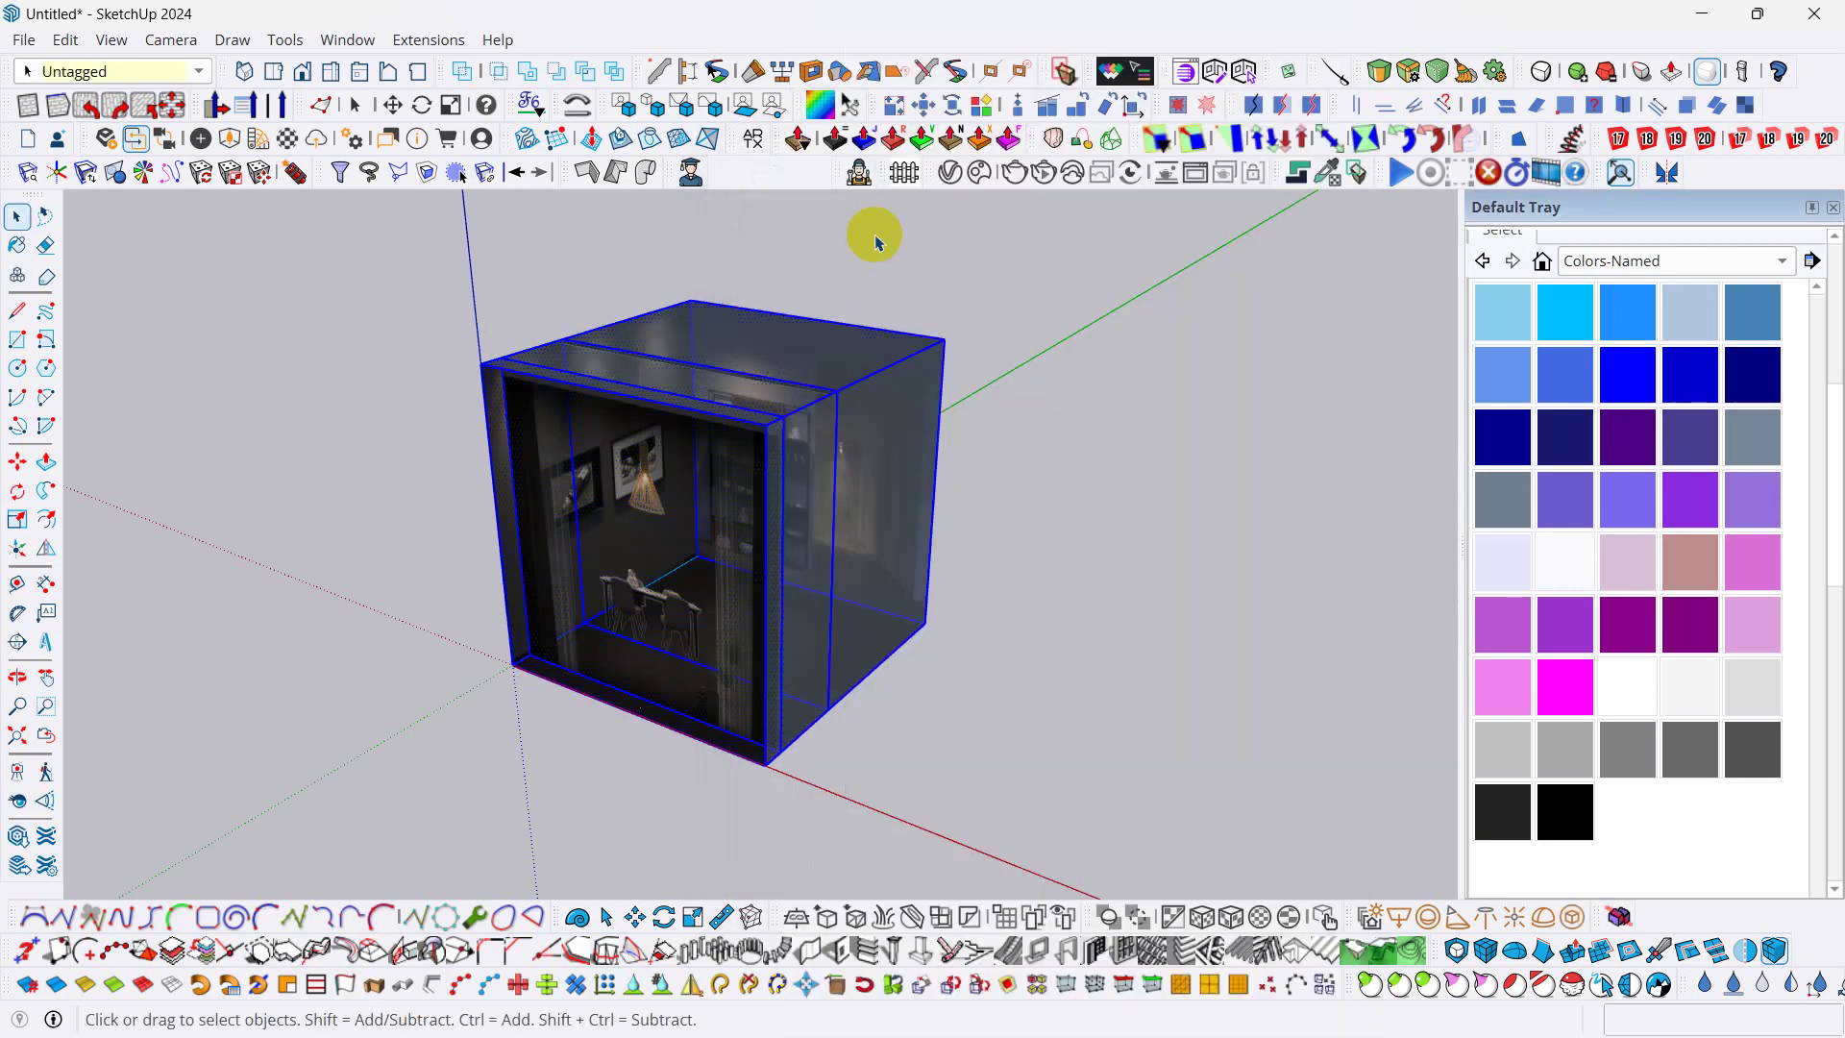
- Render the glass room box in V-Ray from a frontal view, then stop and close the frame buffer
click(1069, 641)
middle_drag(1069, 641, 758, 516)
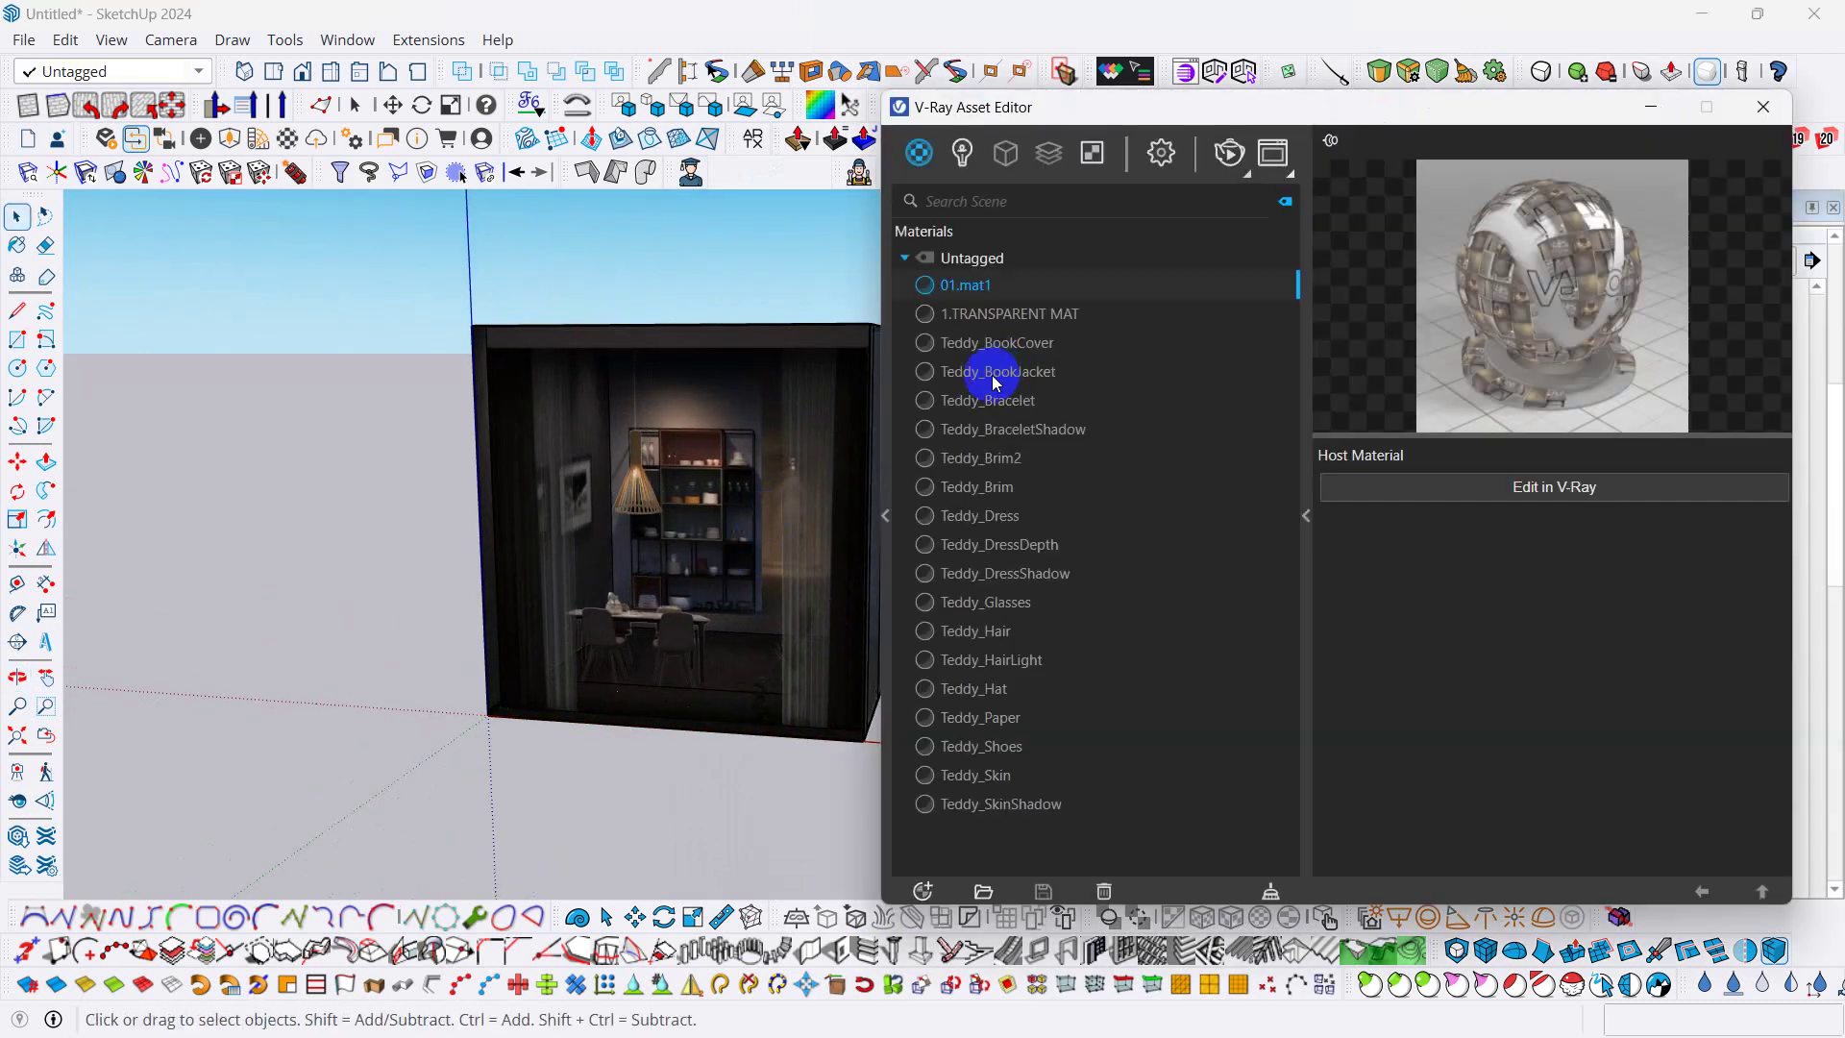
drag(1231, 170, 1238, 204)
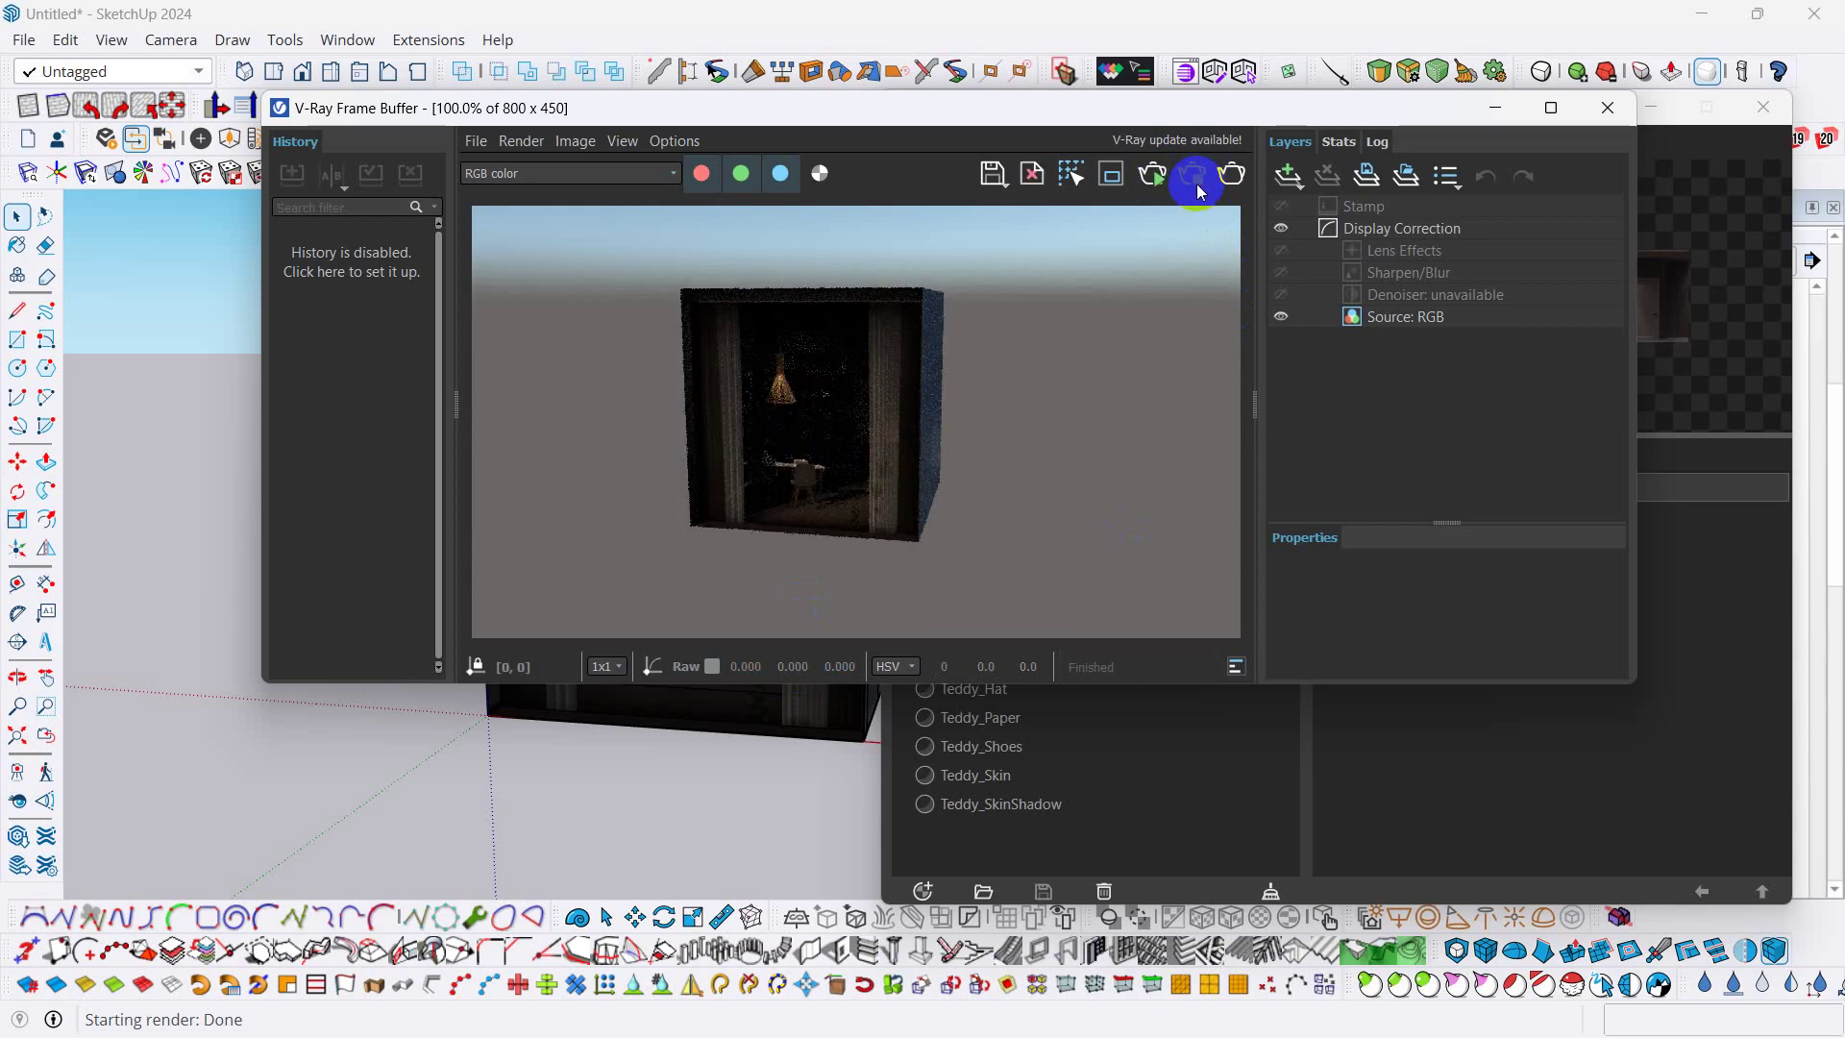
mouse_move(638, 692)
middle_down()
mouse_move(573, 770)
mouse_move(1058, 727)
mouse_move(688, 766)
mouse_move(193, 775)
mouse_move(594, 763)
mouse_move(877, 494)
mouse_move(782, 391)
mouse_move(840, 535)
mouse_move(794, 799)
mouse_move(960, 799)
middle_up()
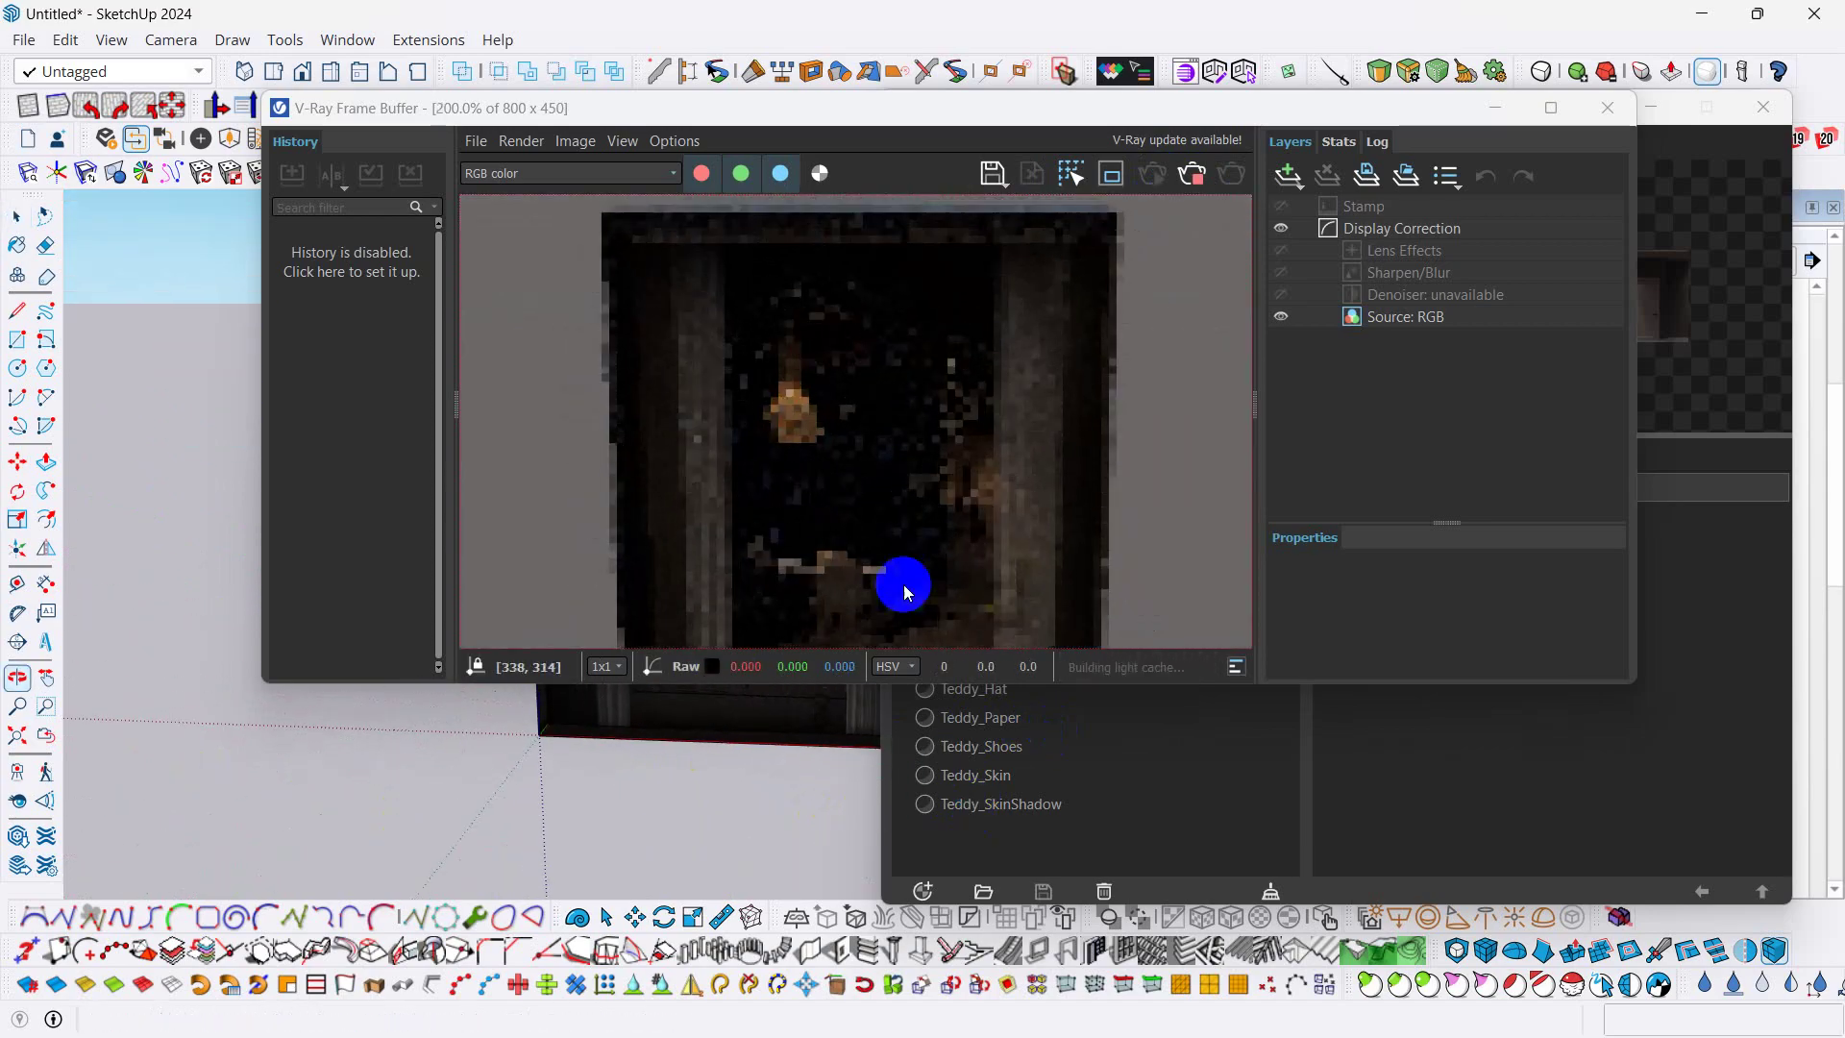
key(o)
mouse_move(615, 851)
mouse_down()
mouse_move(824, 845)
mouse_move(605, 844)
mouse_up()
key(space)
mouse_move(704, 828)
middle_down()
mouse_move(597, 816)
mouse_move(589, 775)
mouse_move(618, 782)
middle_up()
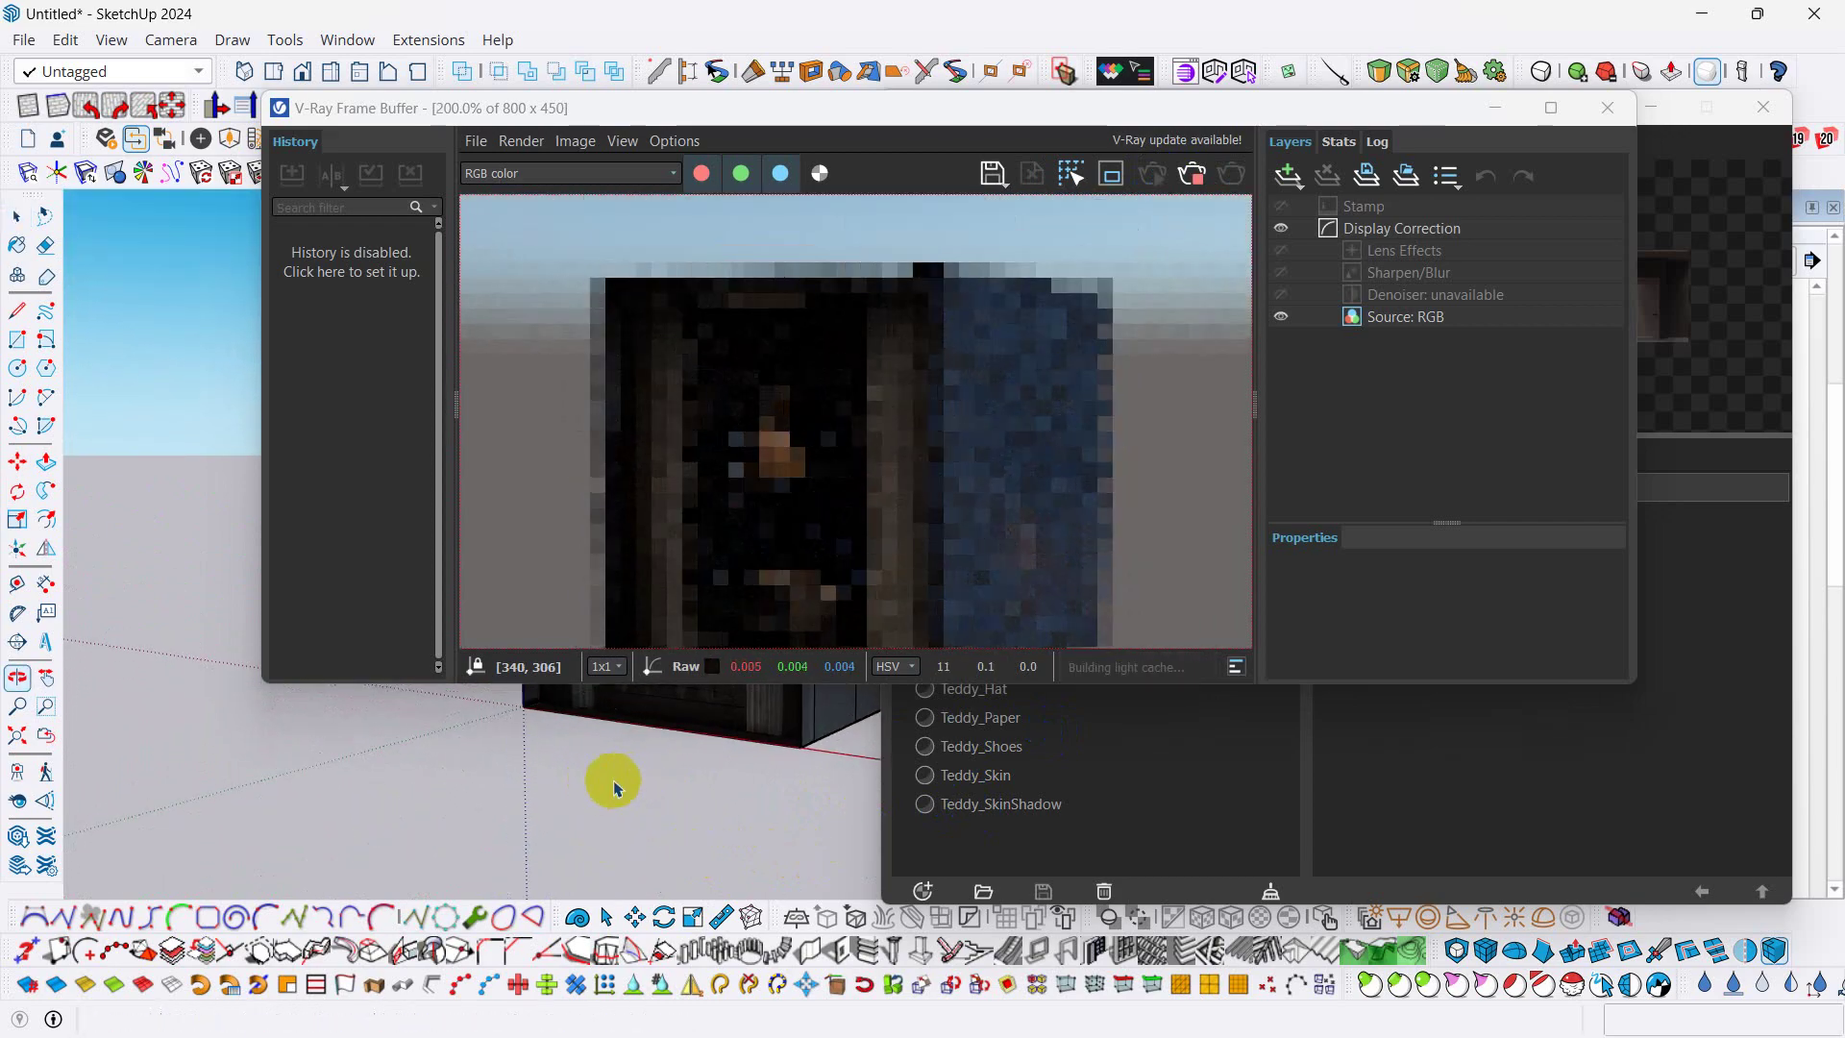
click(1194, 175)
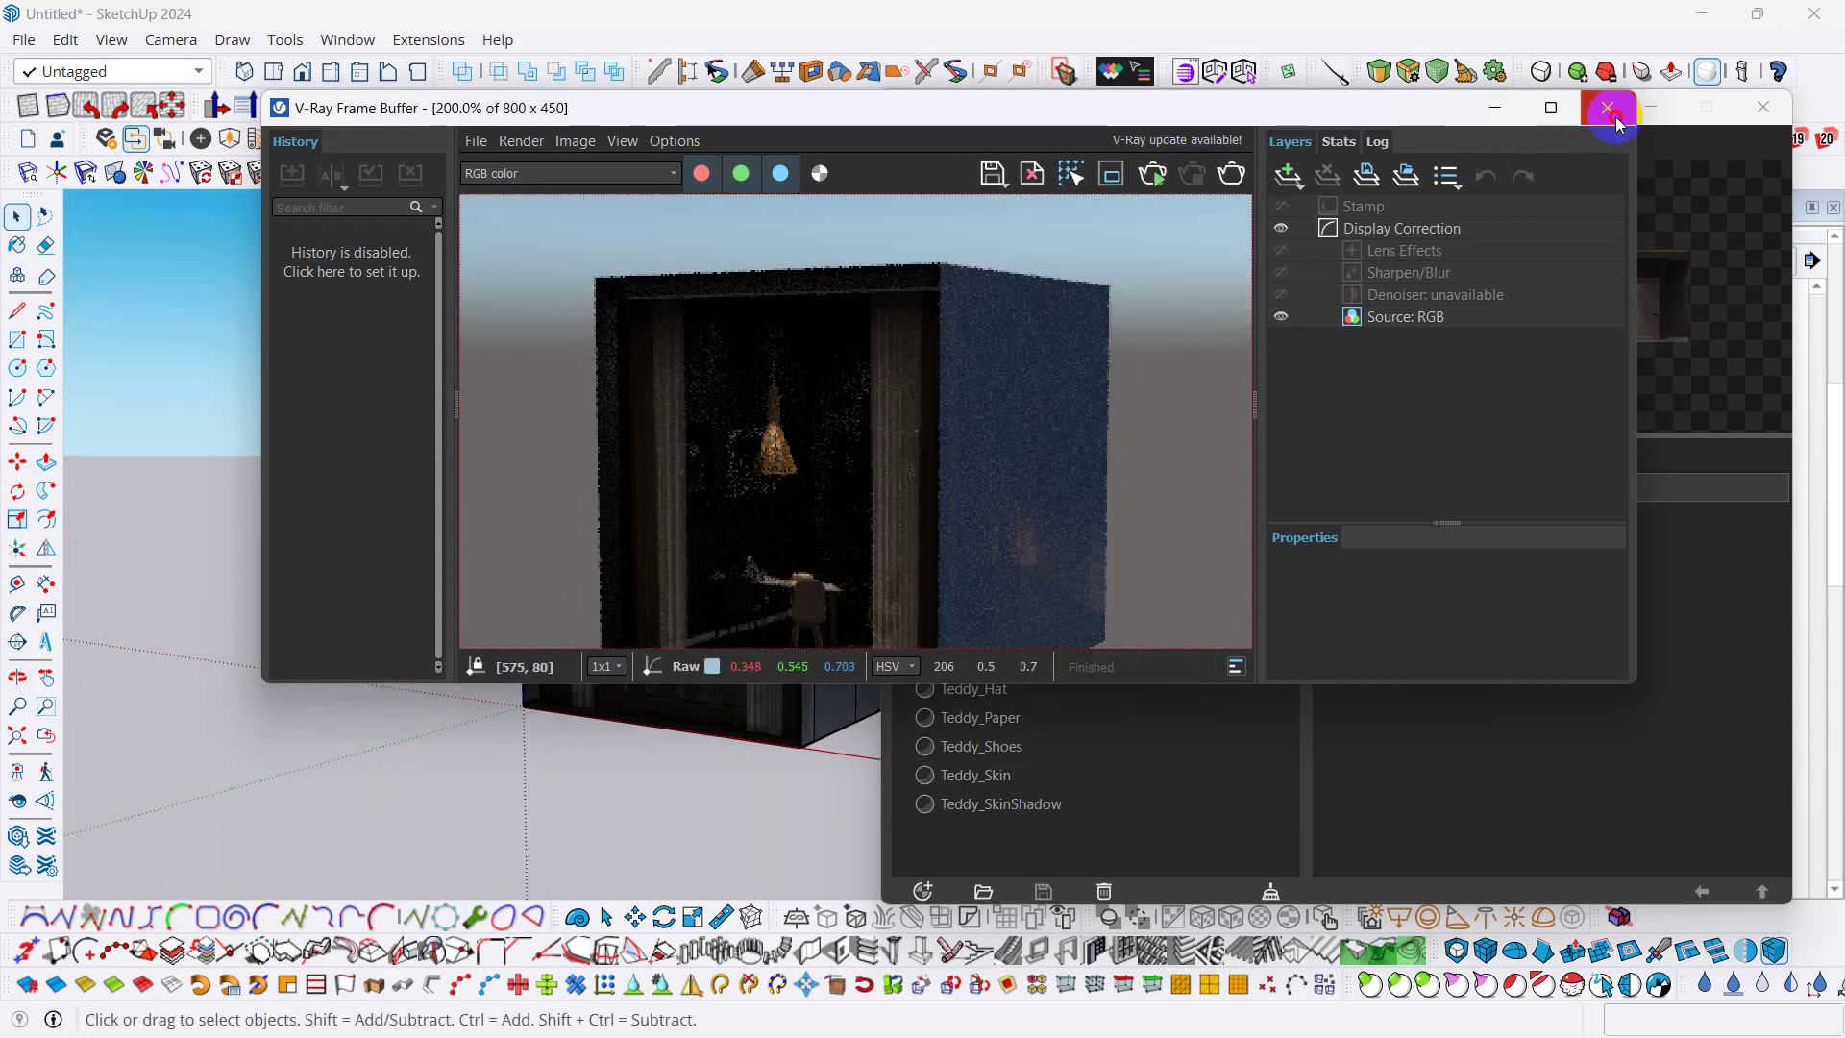
click(1615, 115)
mouse_move(774, 467)
middle_down()
mouse_move(732, 579)
mouse_move(717, 309)
mouse_move(701, 516)
mouse_move(626, 507)
middle_up()
- Sample the room texture material 01.mat1 from the box
key(b)
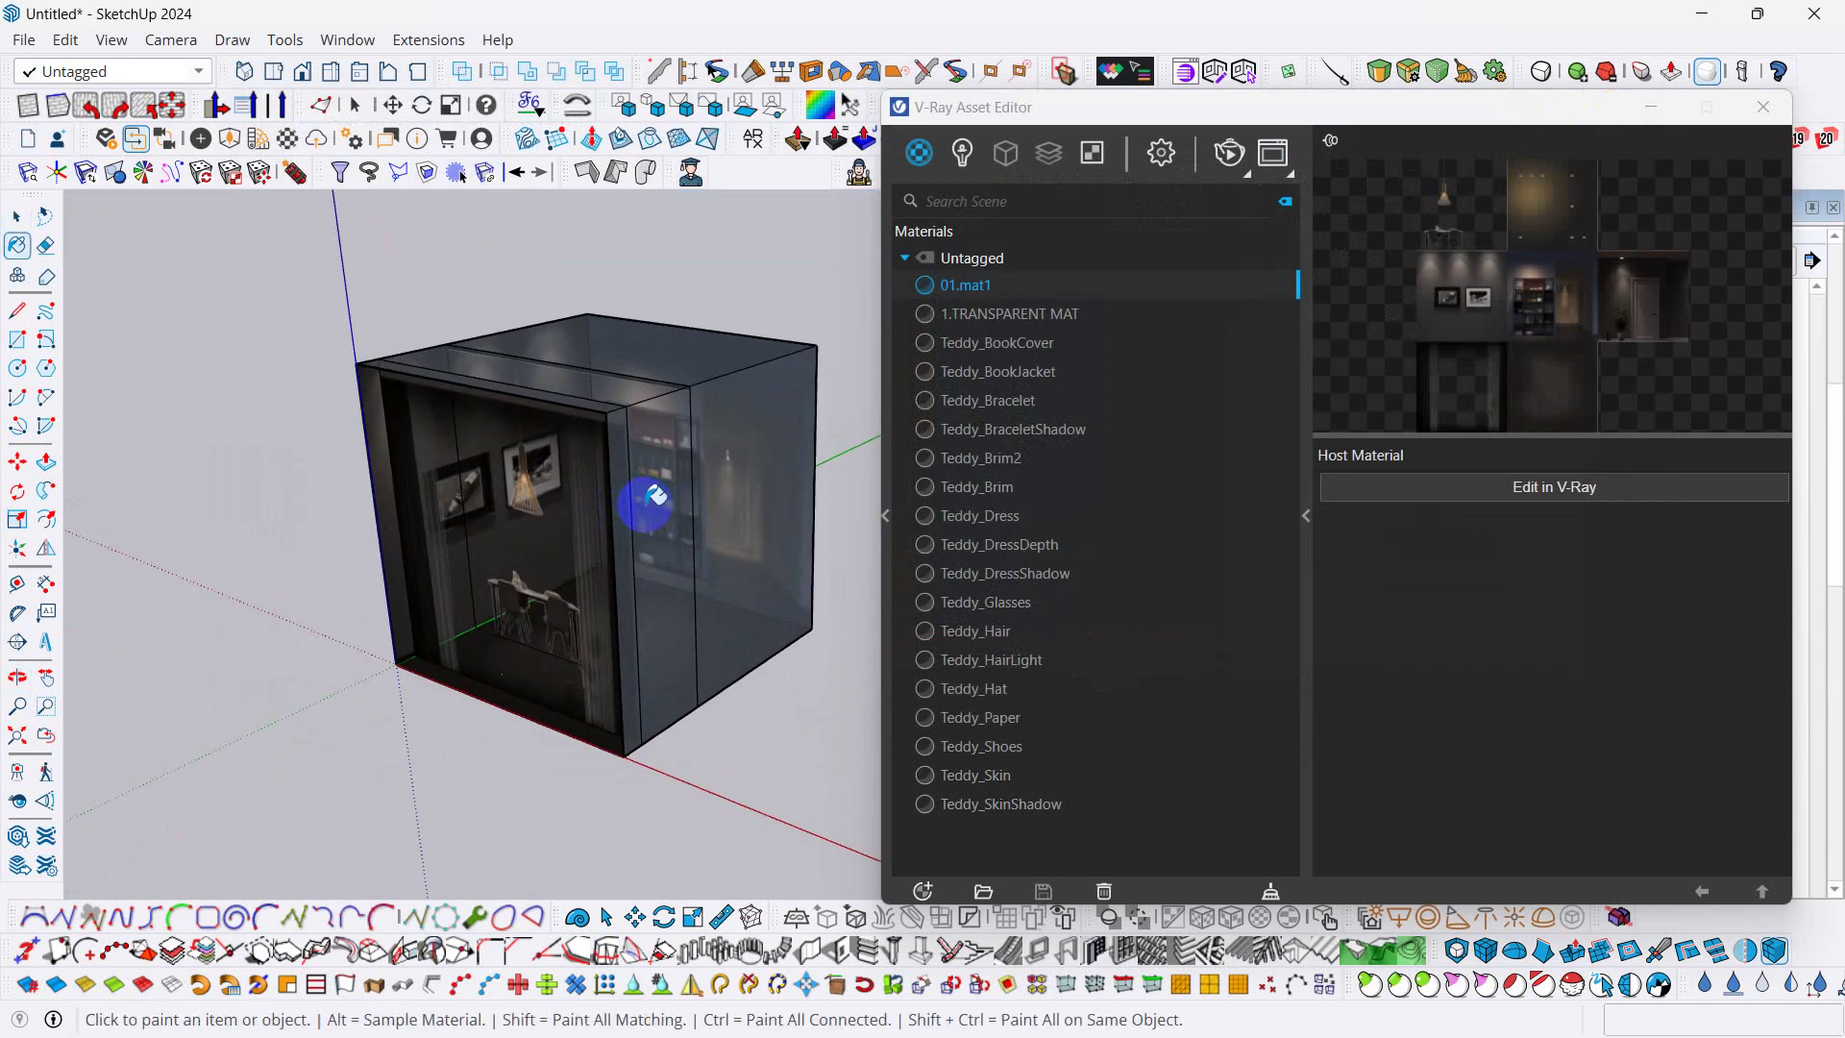
key(alt)
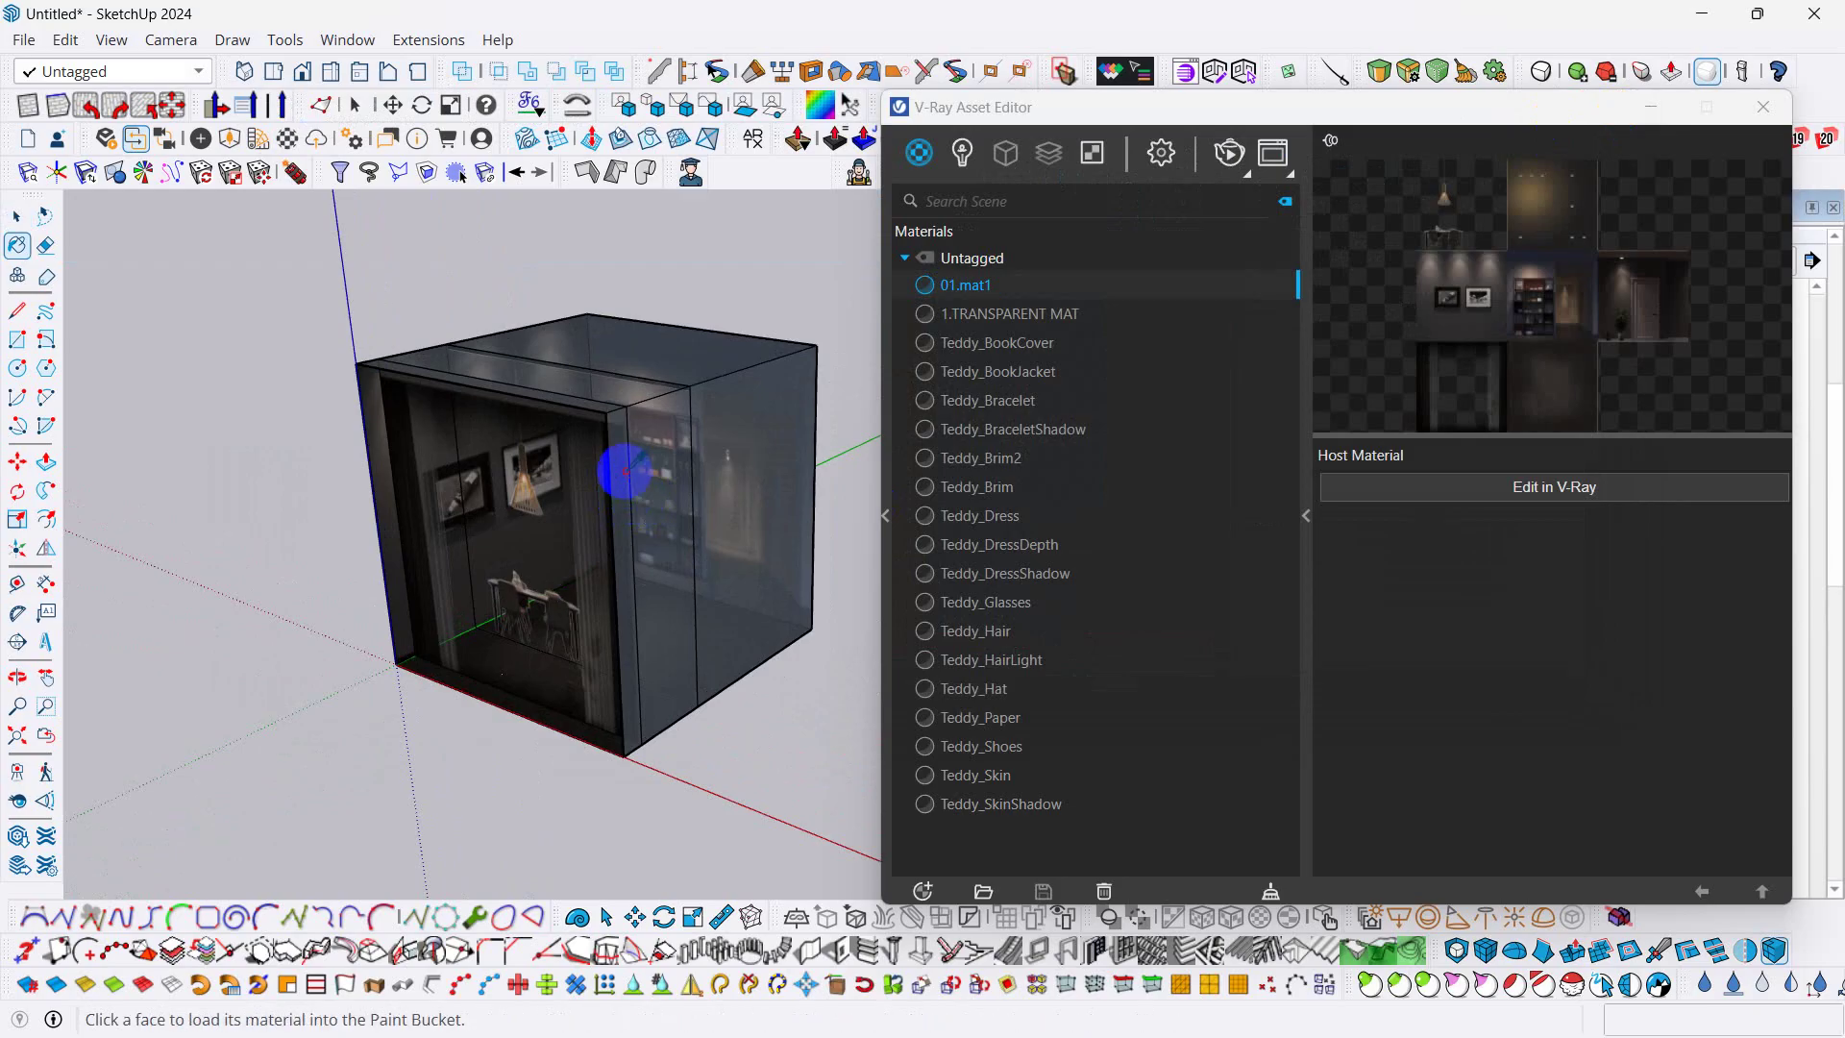
alt+click(624, 470)
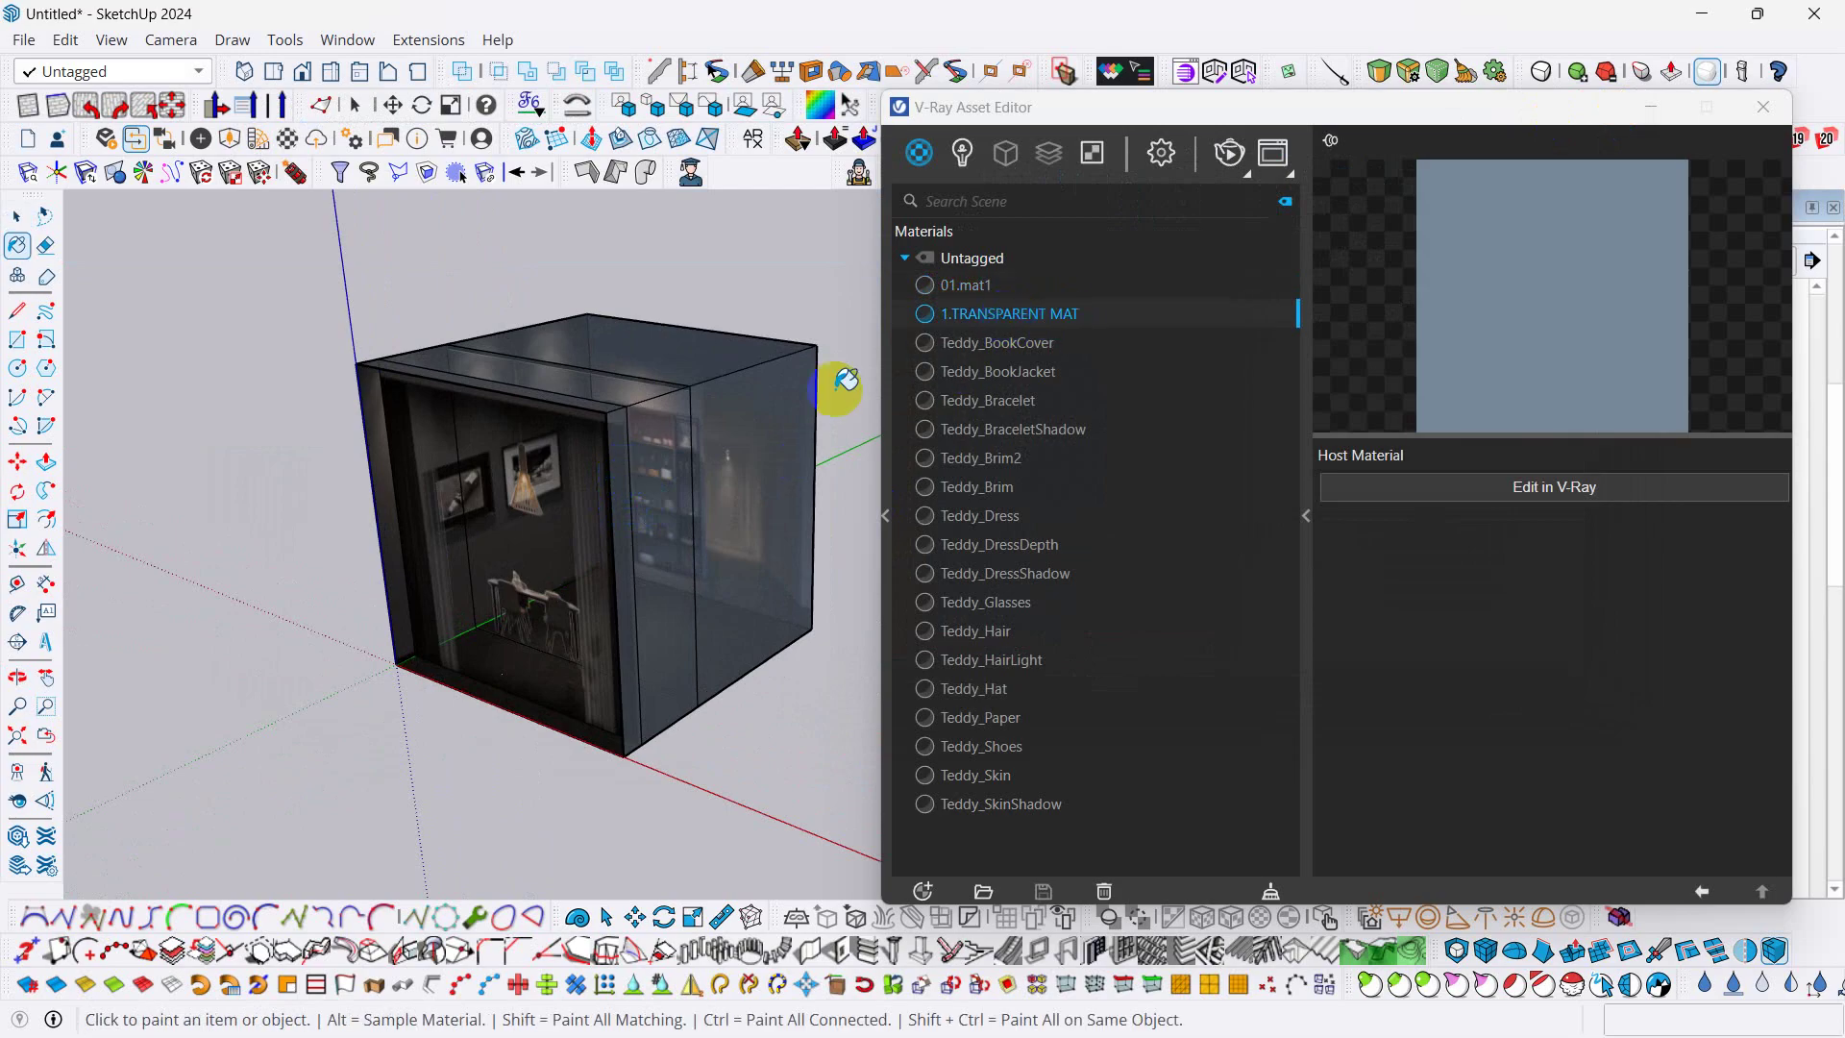
mouse_move(740, 442)
middle_down()
mouse_move(515, 499)
mouse_move(606, 485)
middle_up()
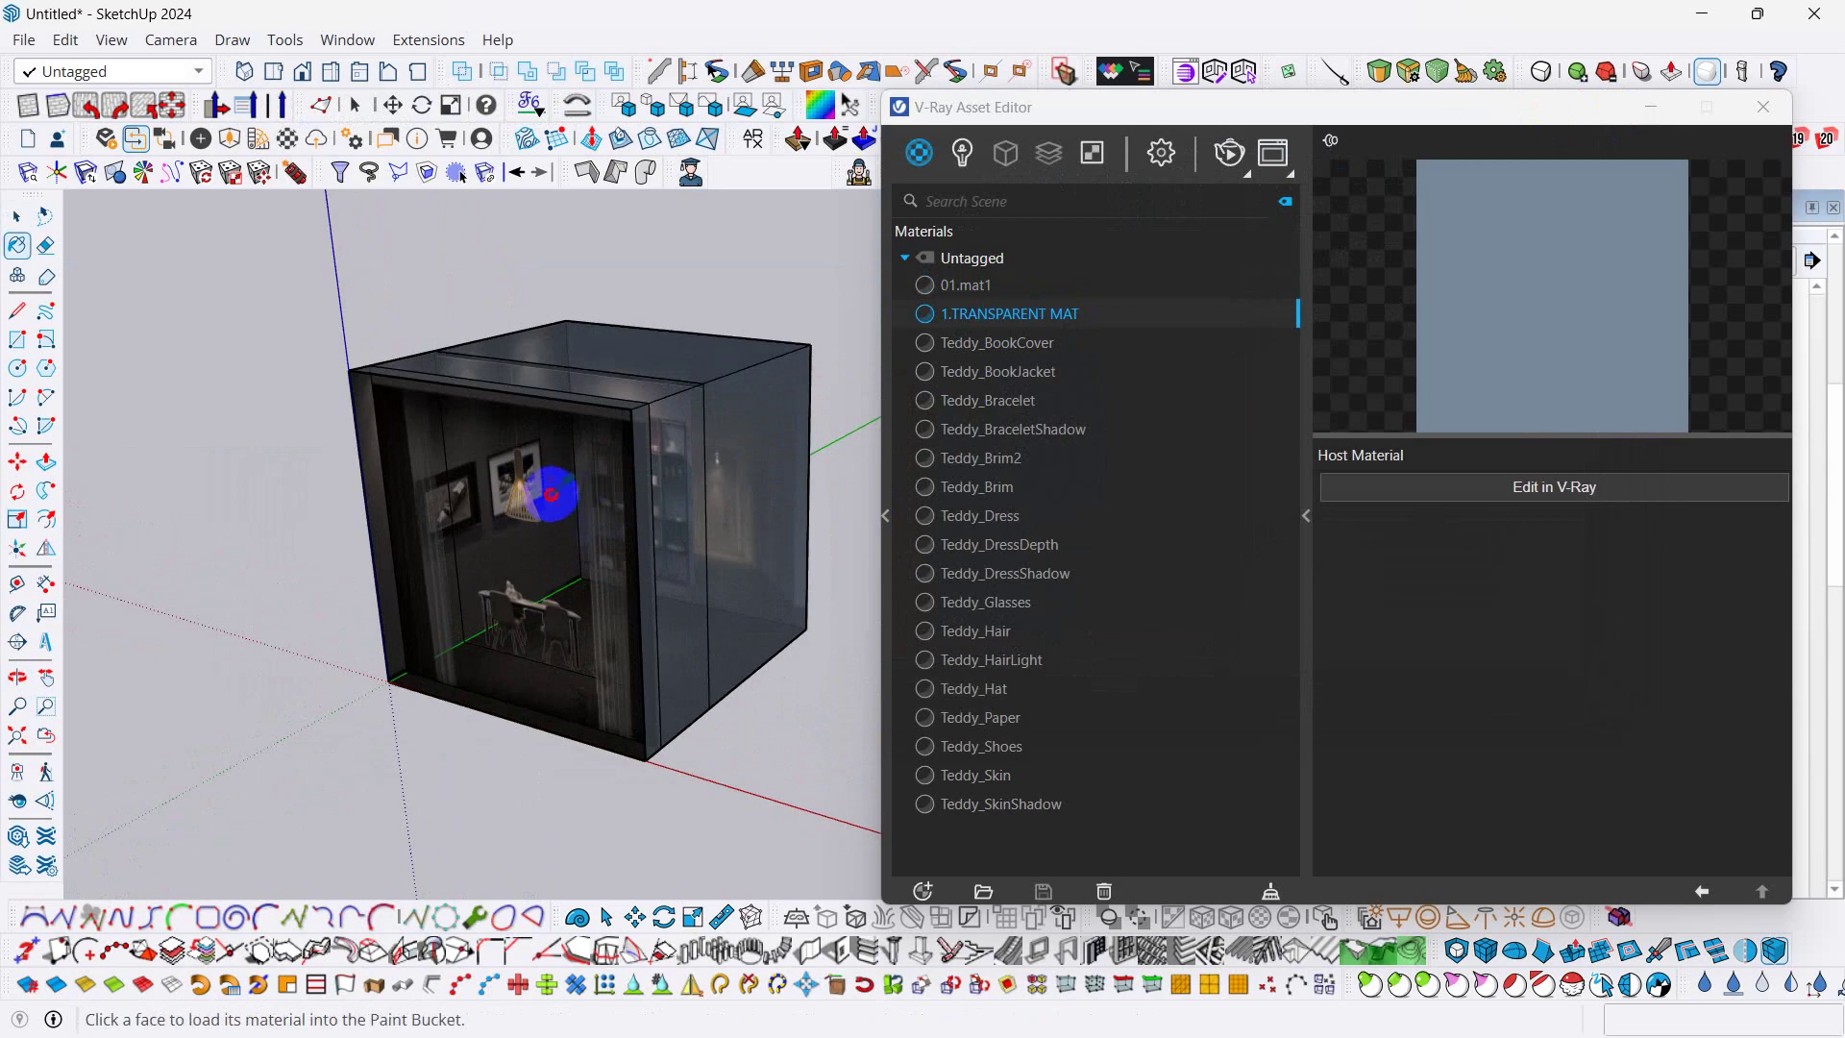
alt+click(573, 491)
- Make 01.mat1 an editable V-Ray material and add an Emissive layer
click(1554, 486)
drag(1365, 119, 926, 49)
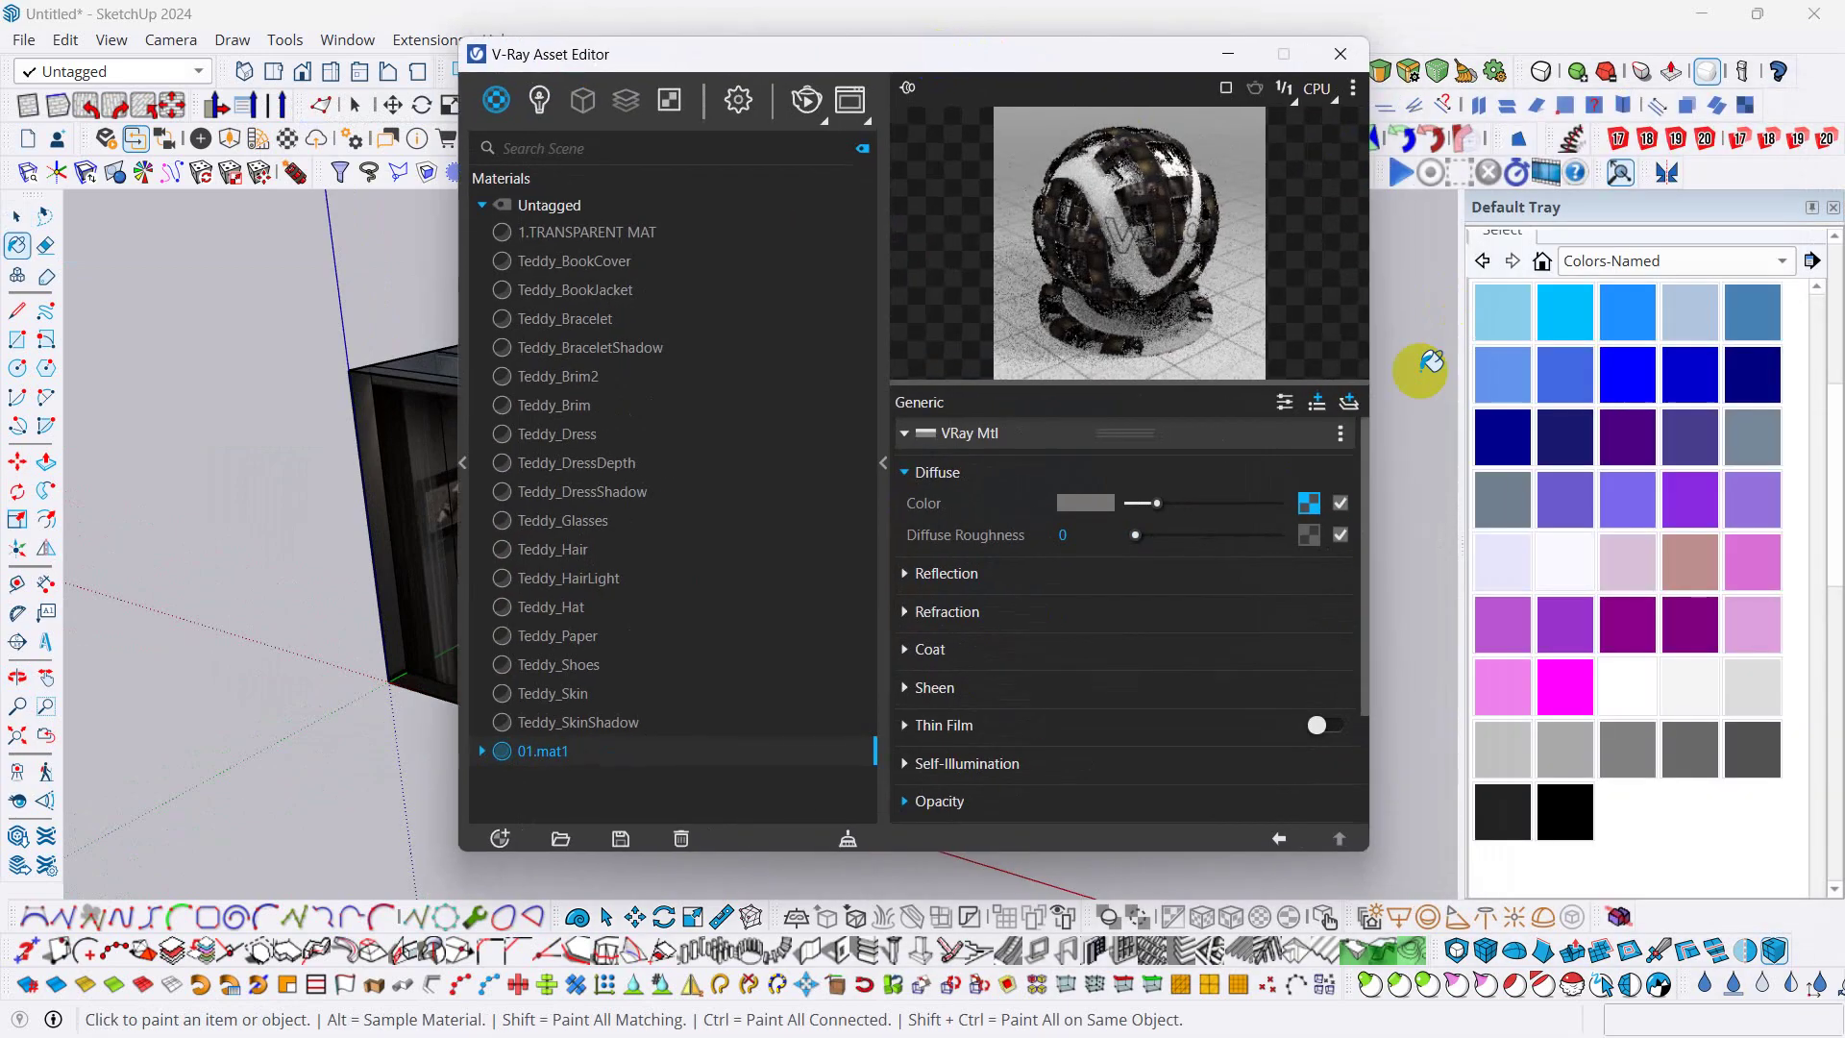
click(1350, 405)
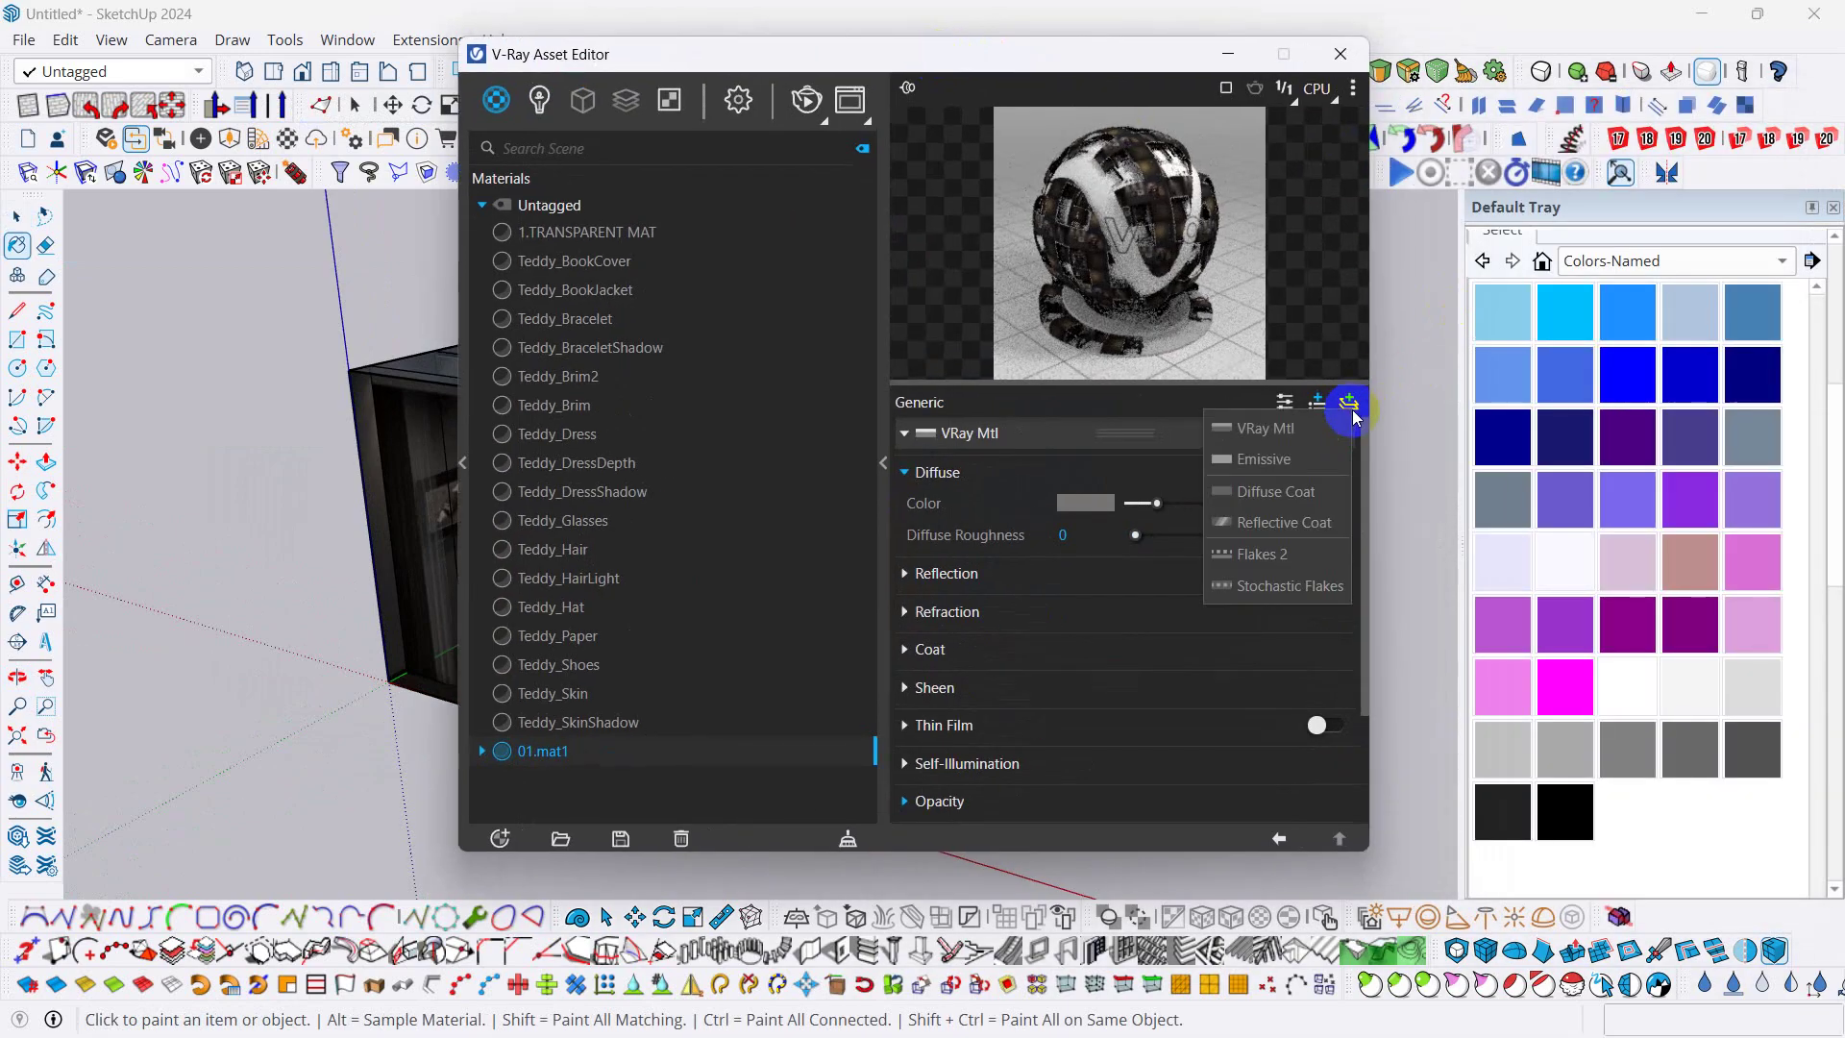
click(1265, 459)
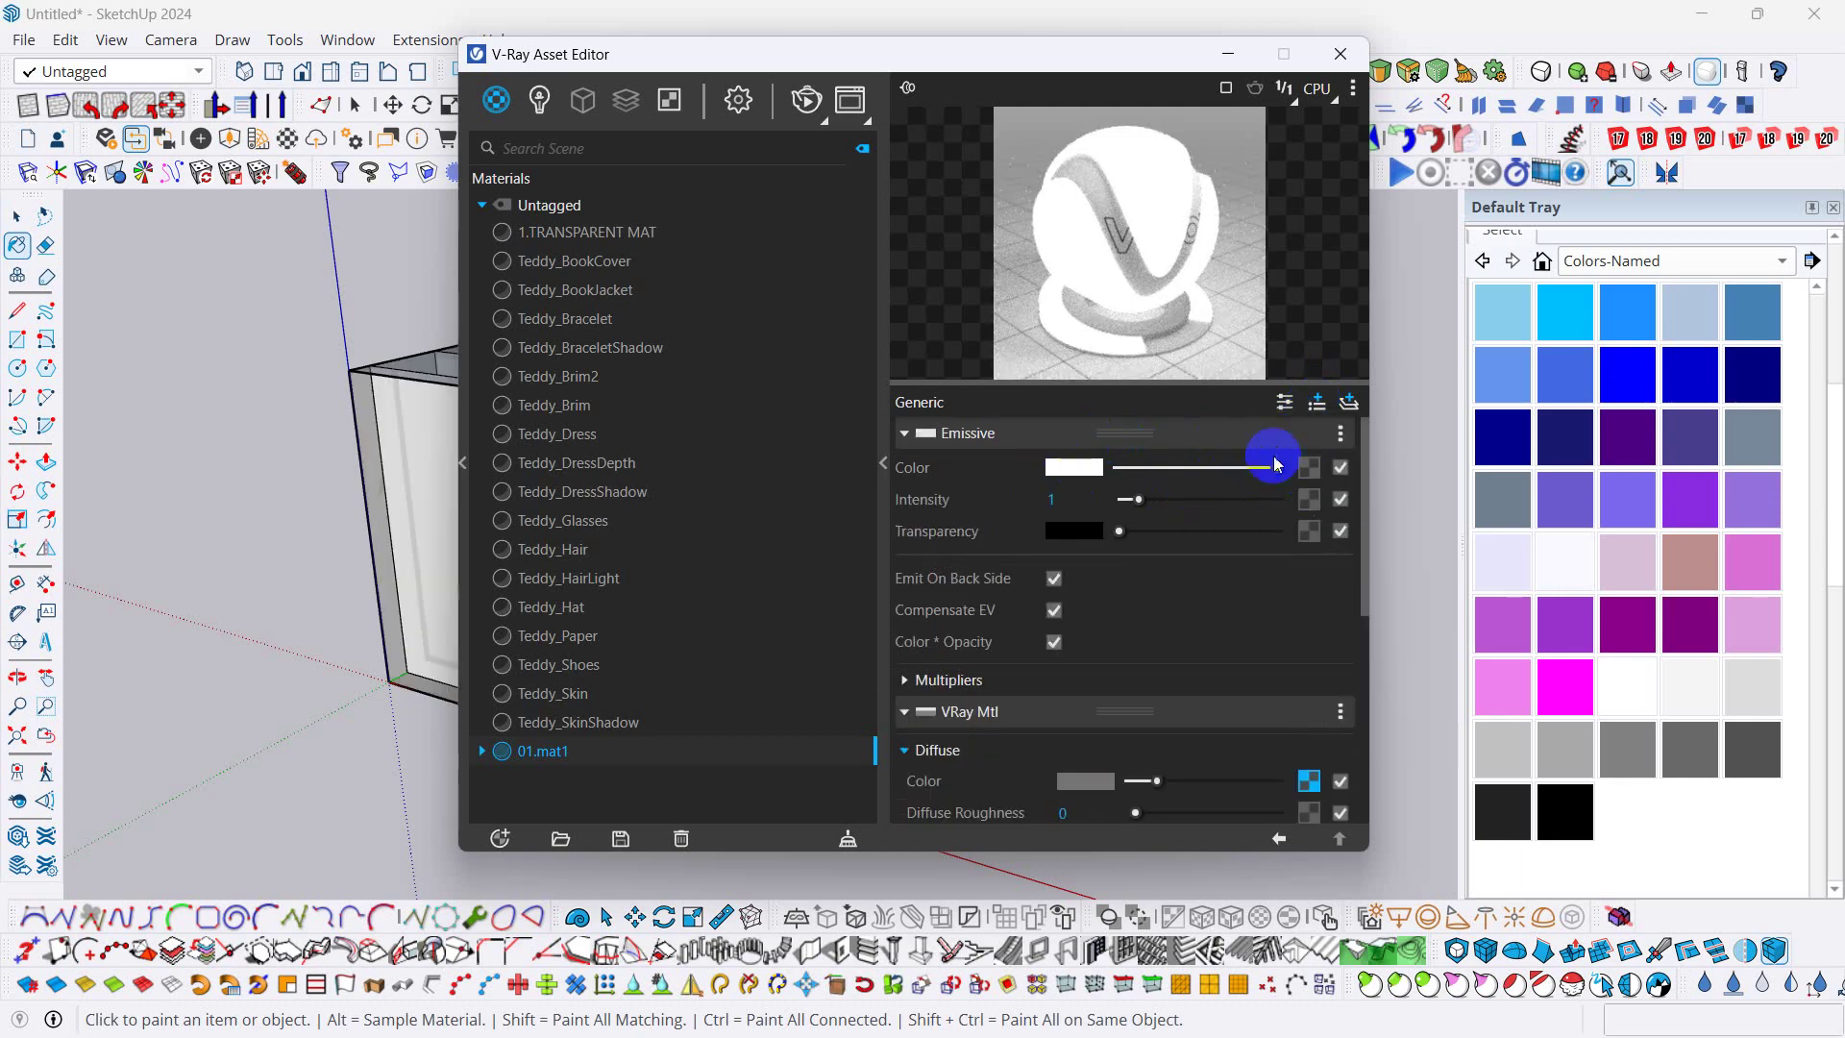
- Use a bitmap of the night room EXR from the 2rb folder as the emissive colour
click(1311, 468)
click(1249, 116)
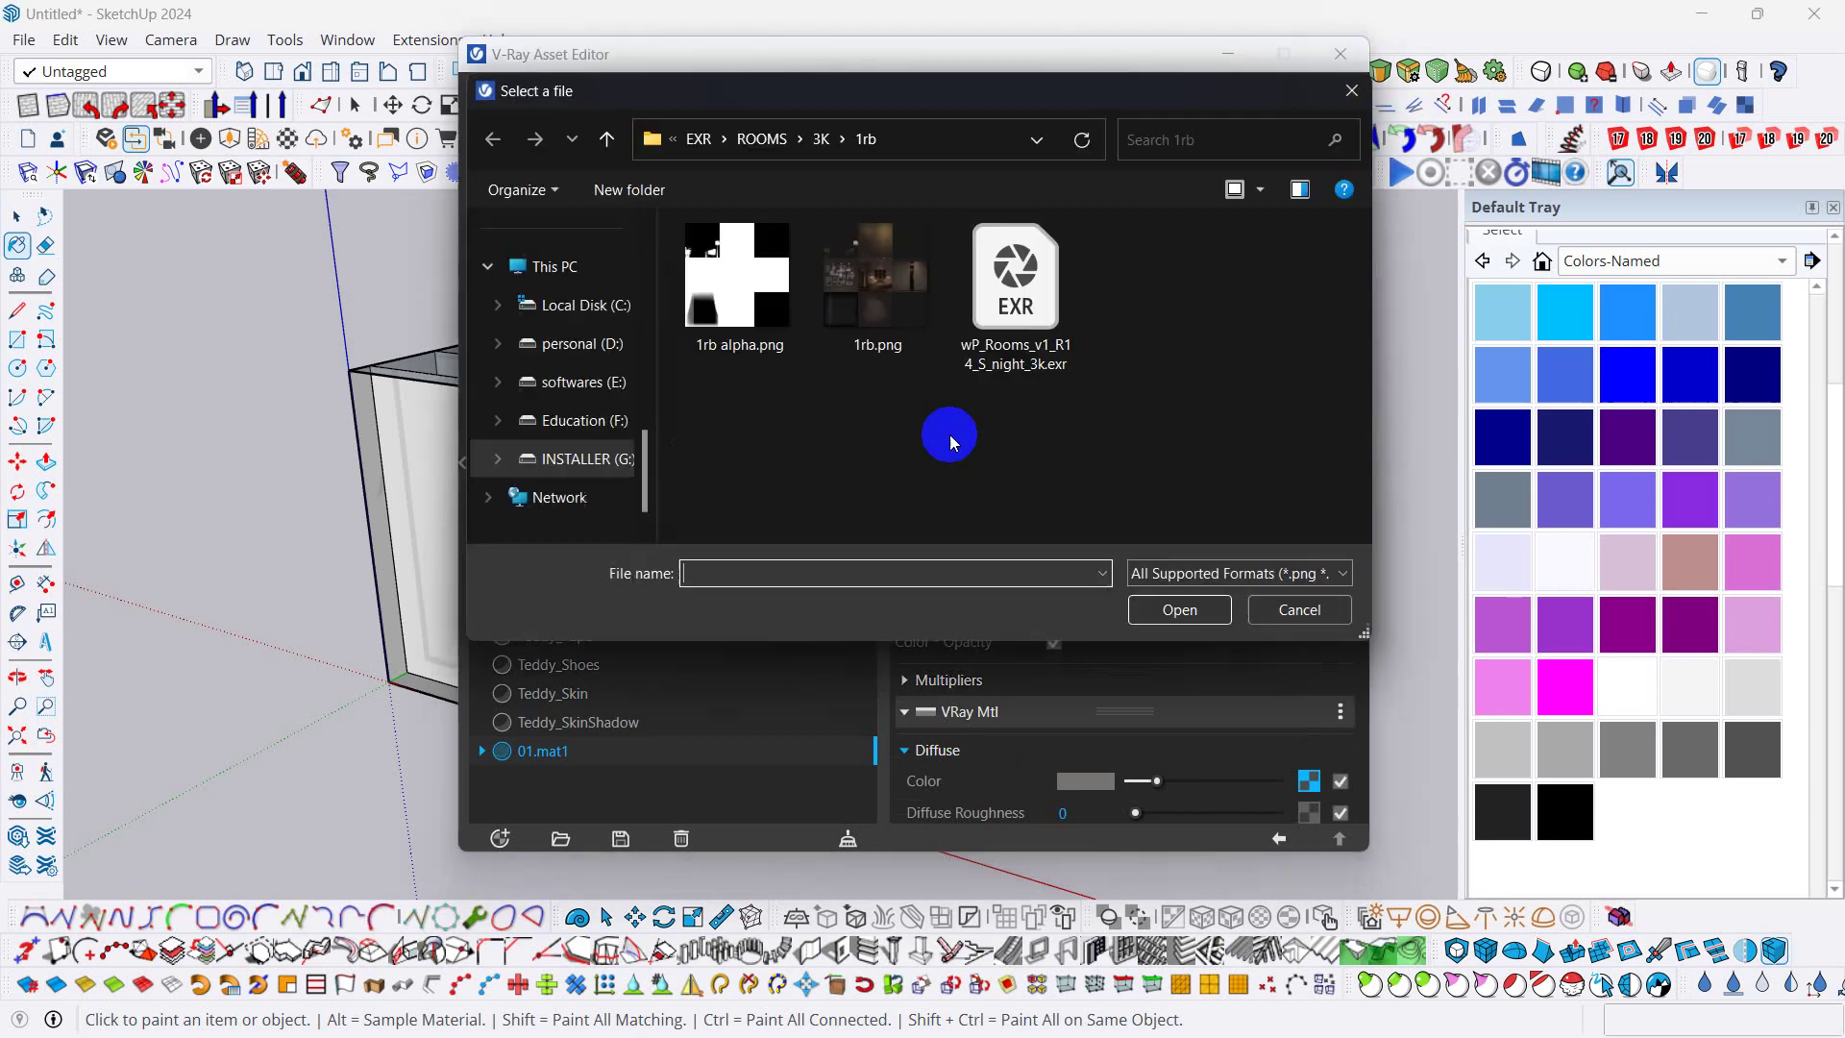
click(606, 138)
double_click(858, 298)
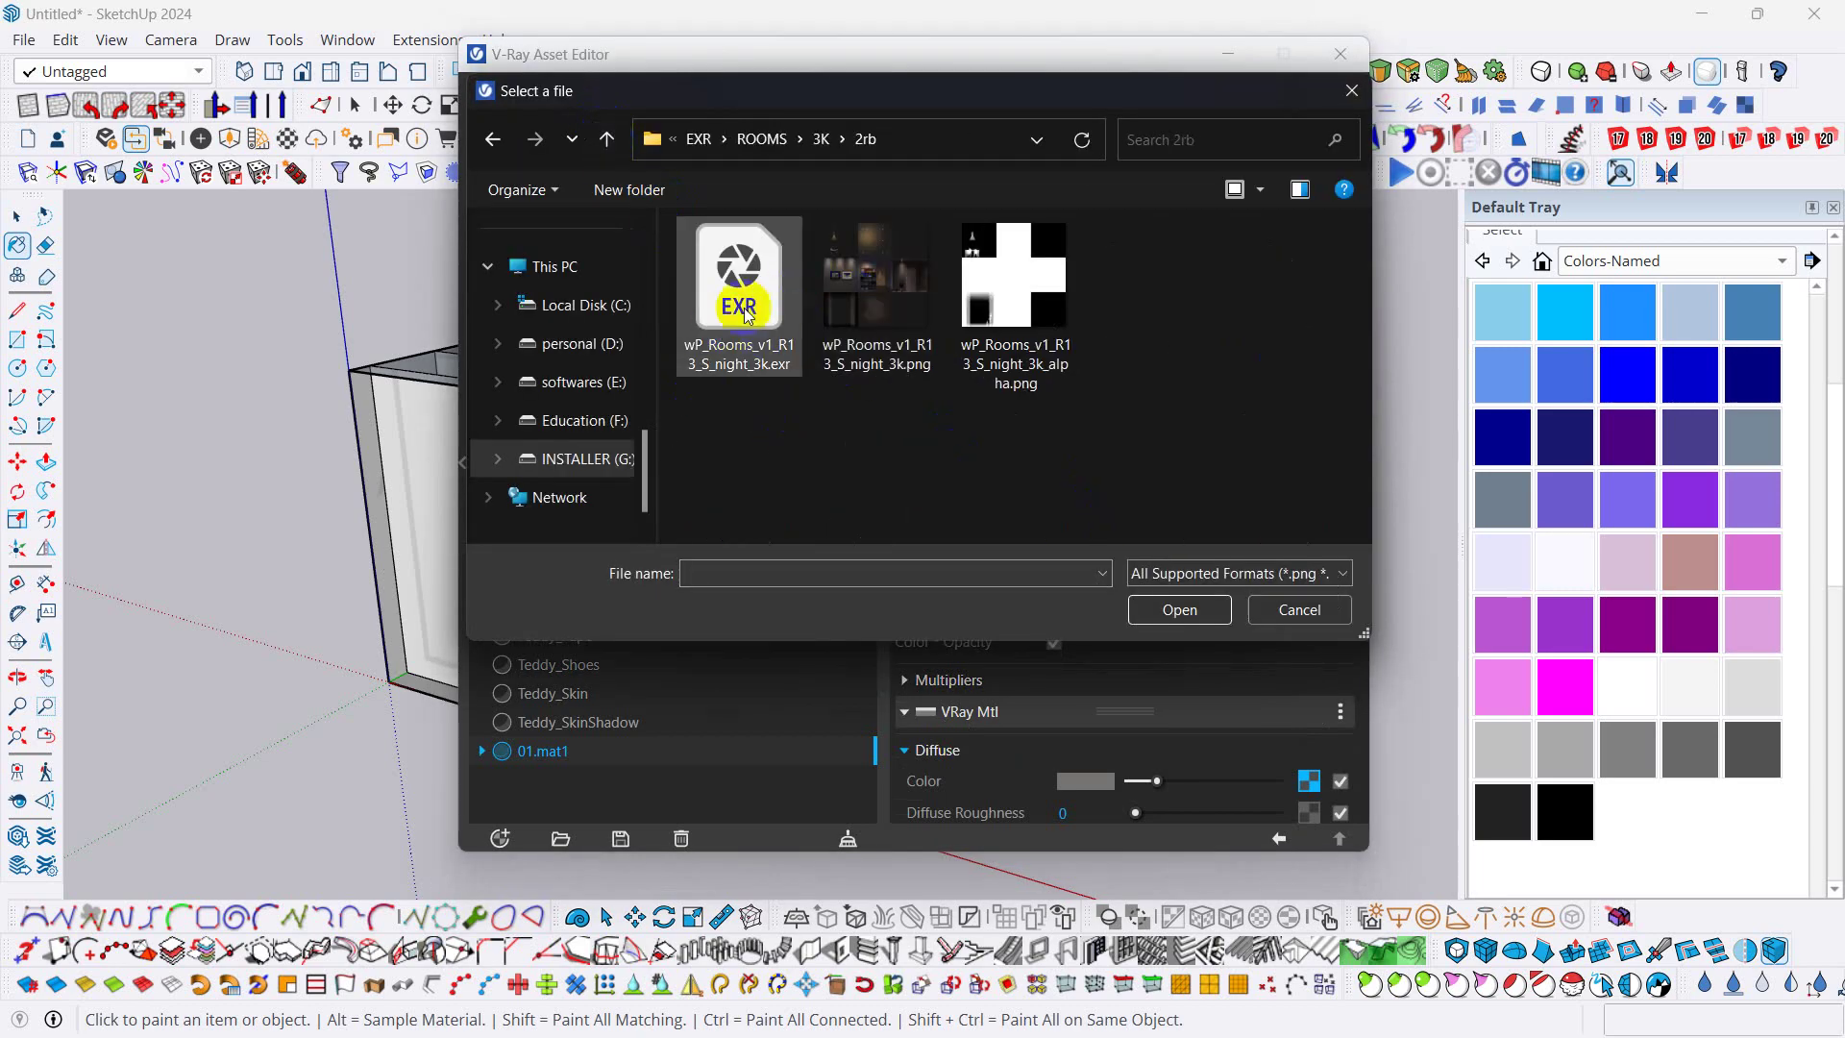
double_click(749, 369)
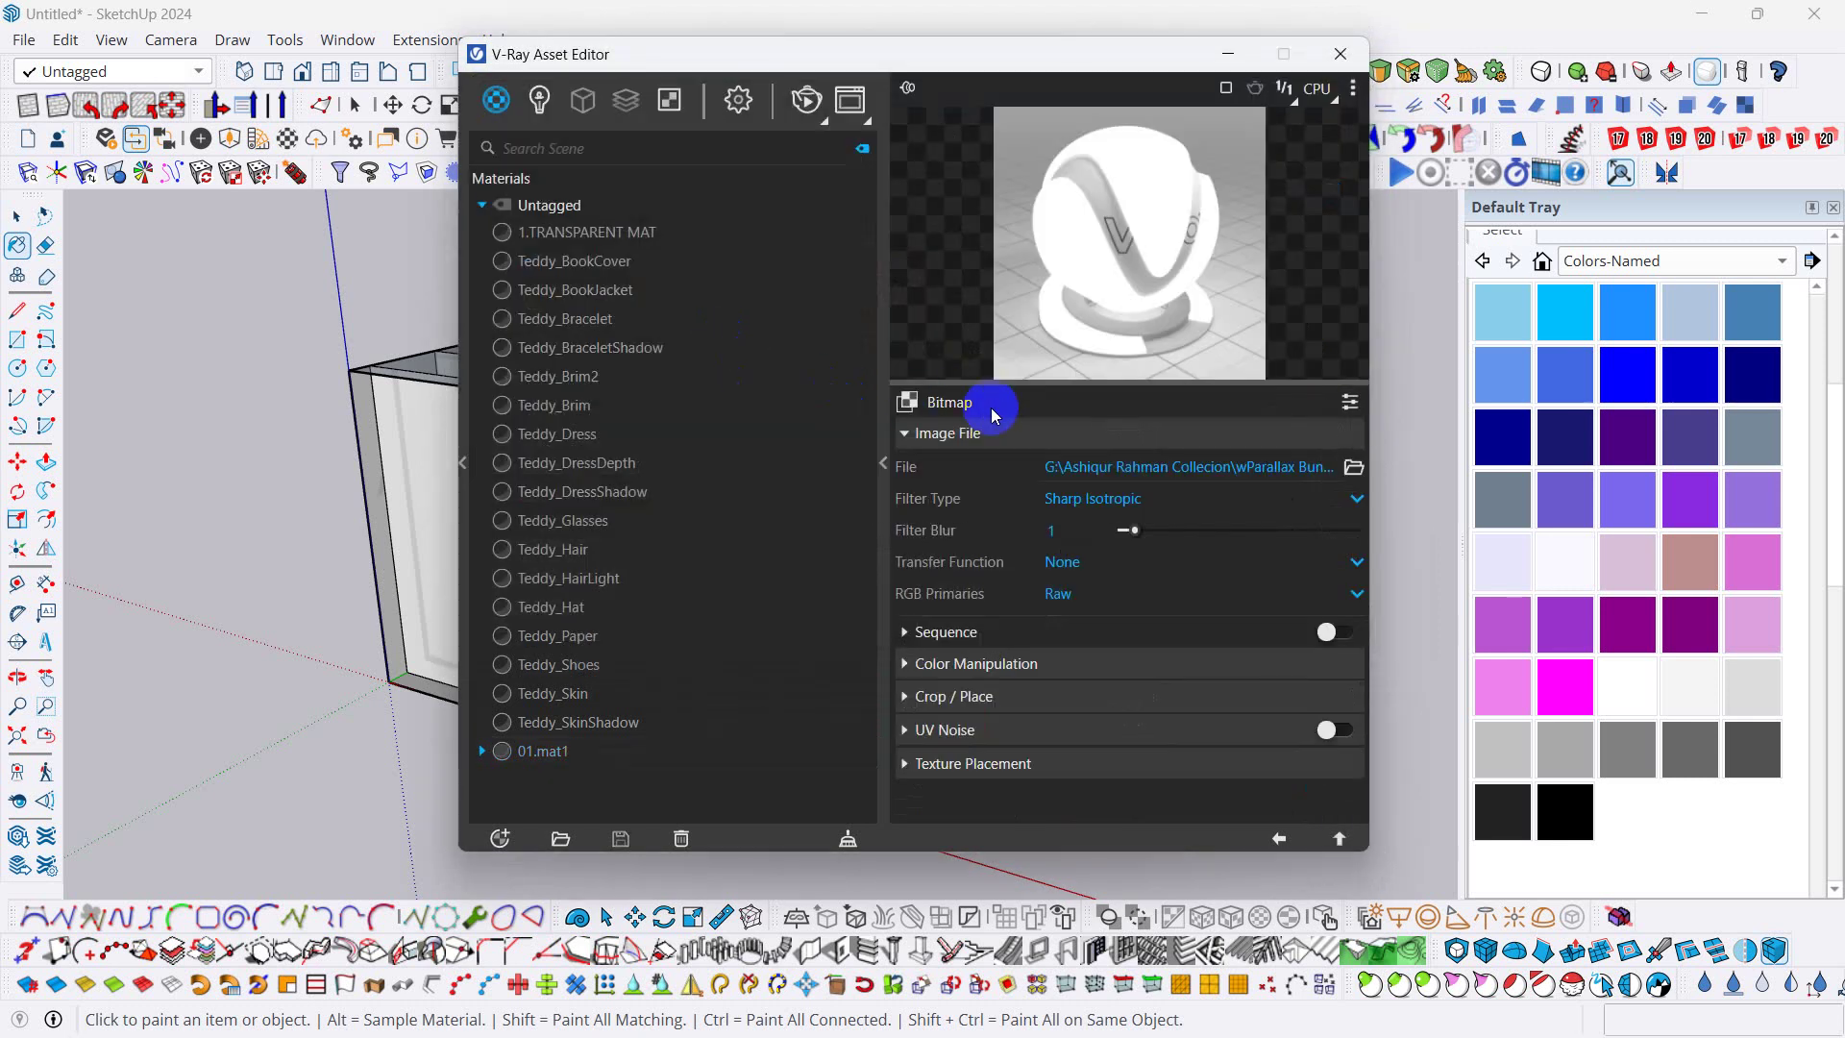
- Remove the VRay Mtl layer from 01.mat1
click(1342, 840)
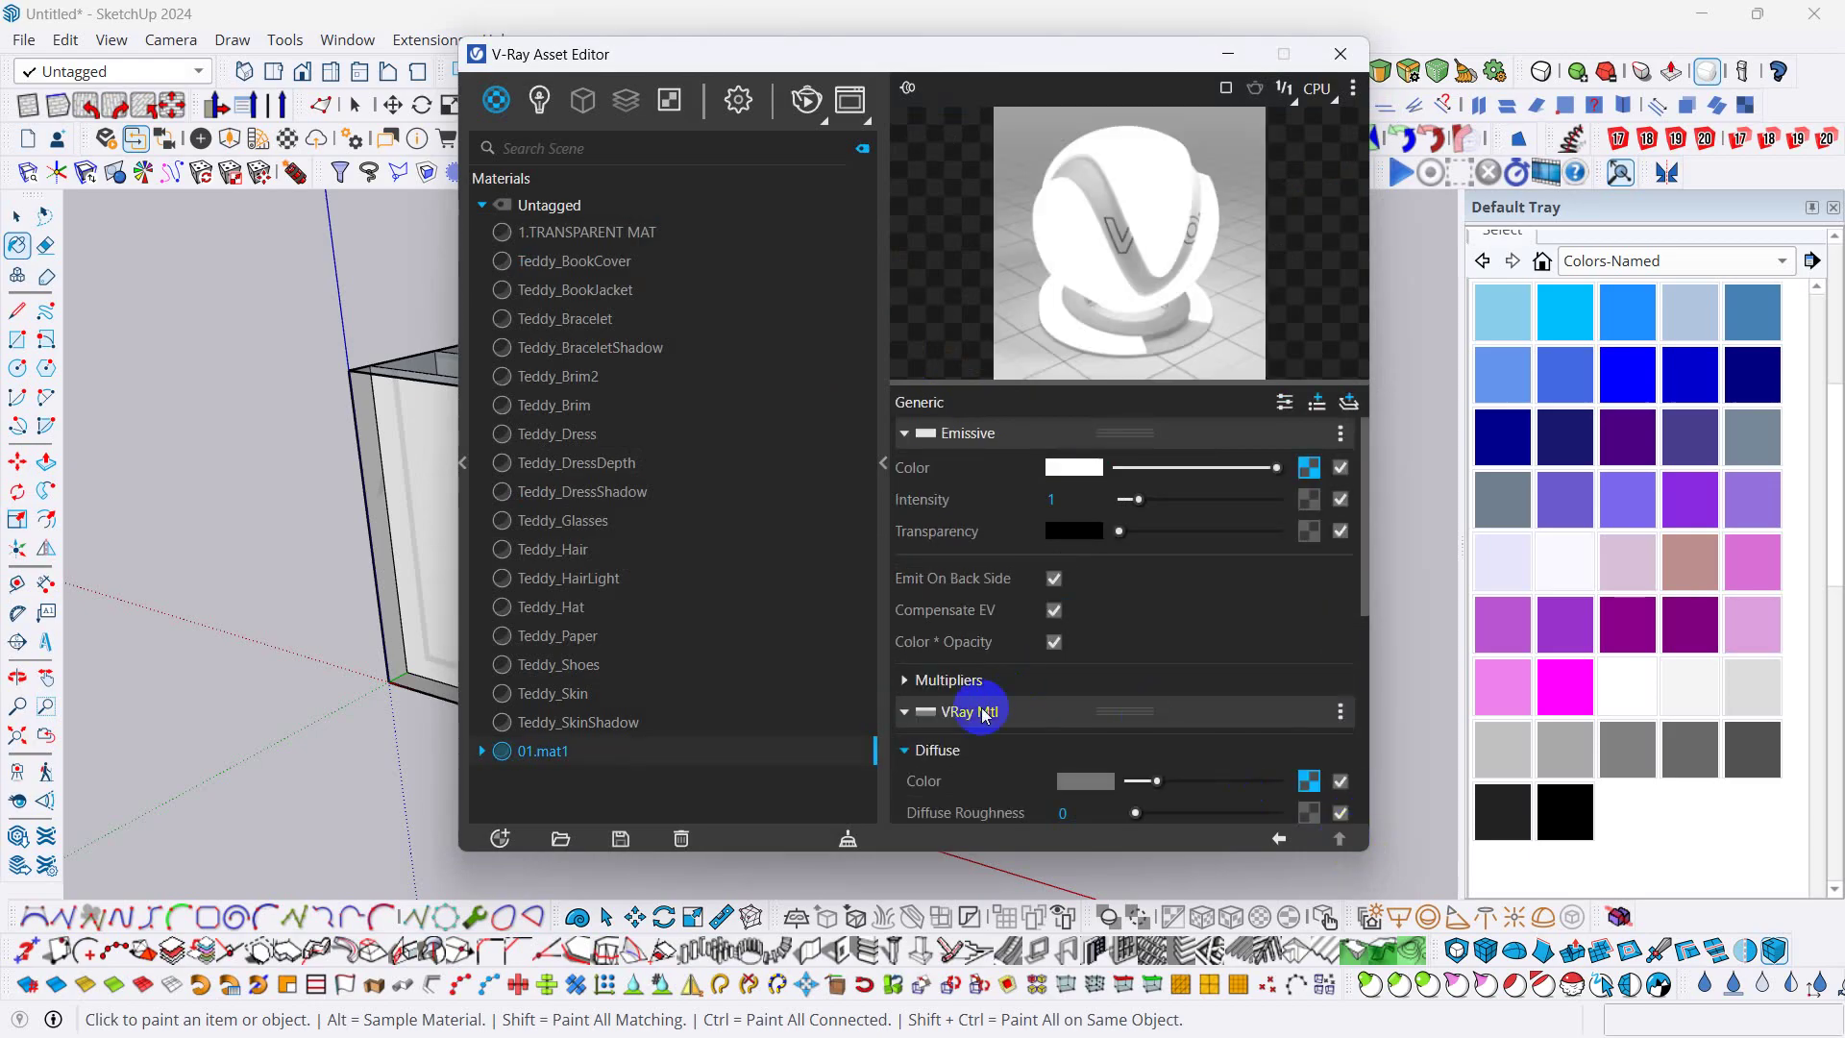
click(1341, 711)
click(1307, 773)
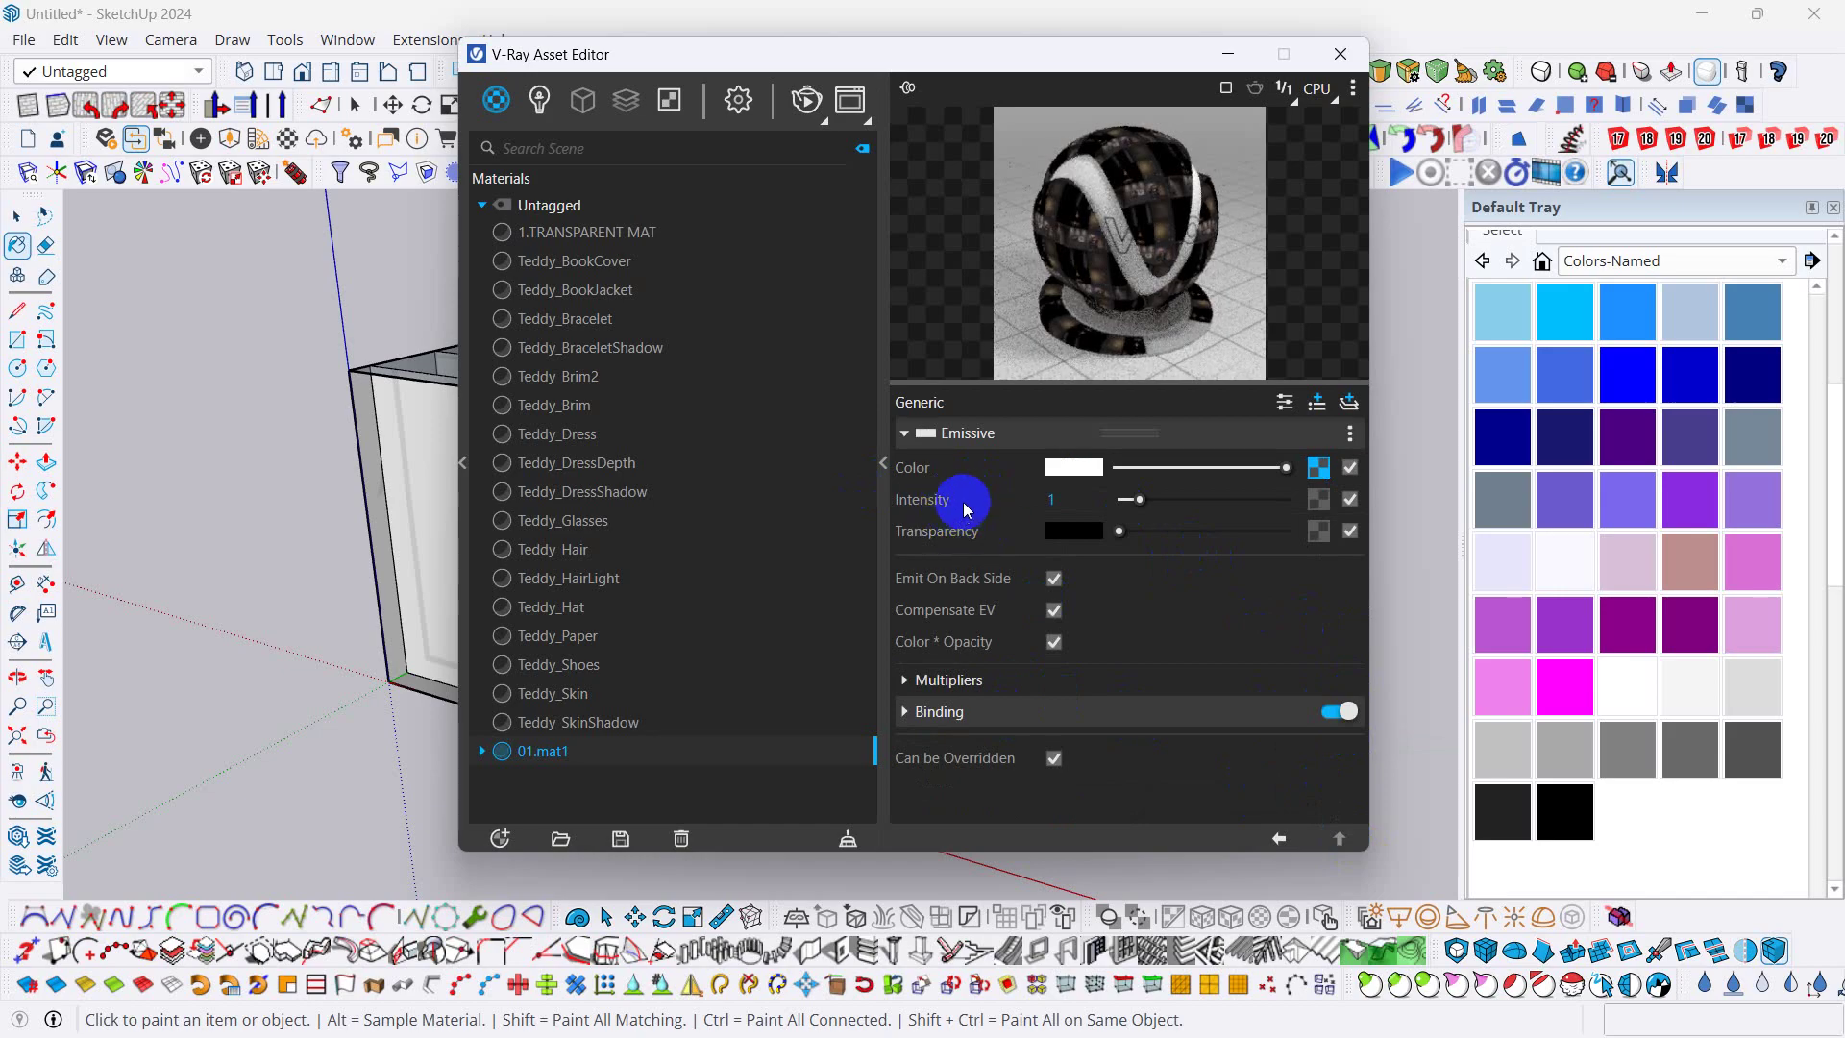
- Drive Emissive transparency with the inverted night-room alpha PNG bitmap
click(1319, 528)
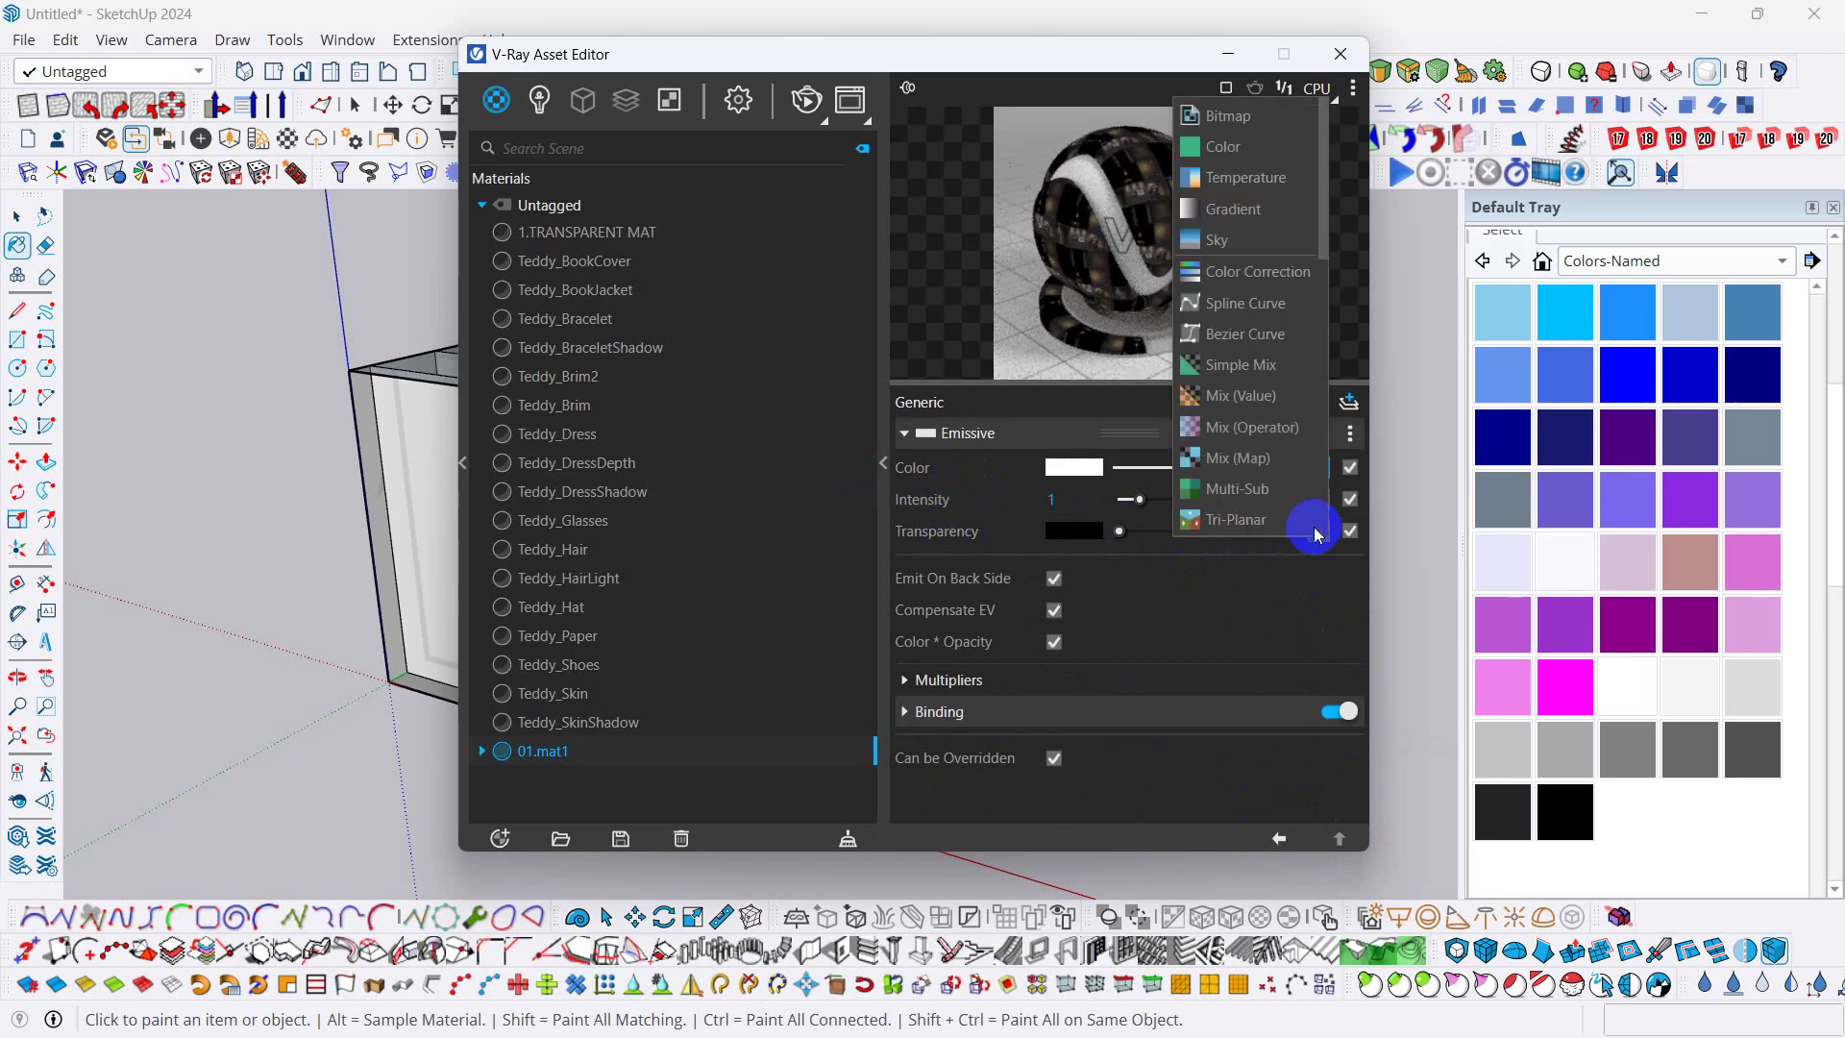
click(1303, 517)
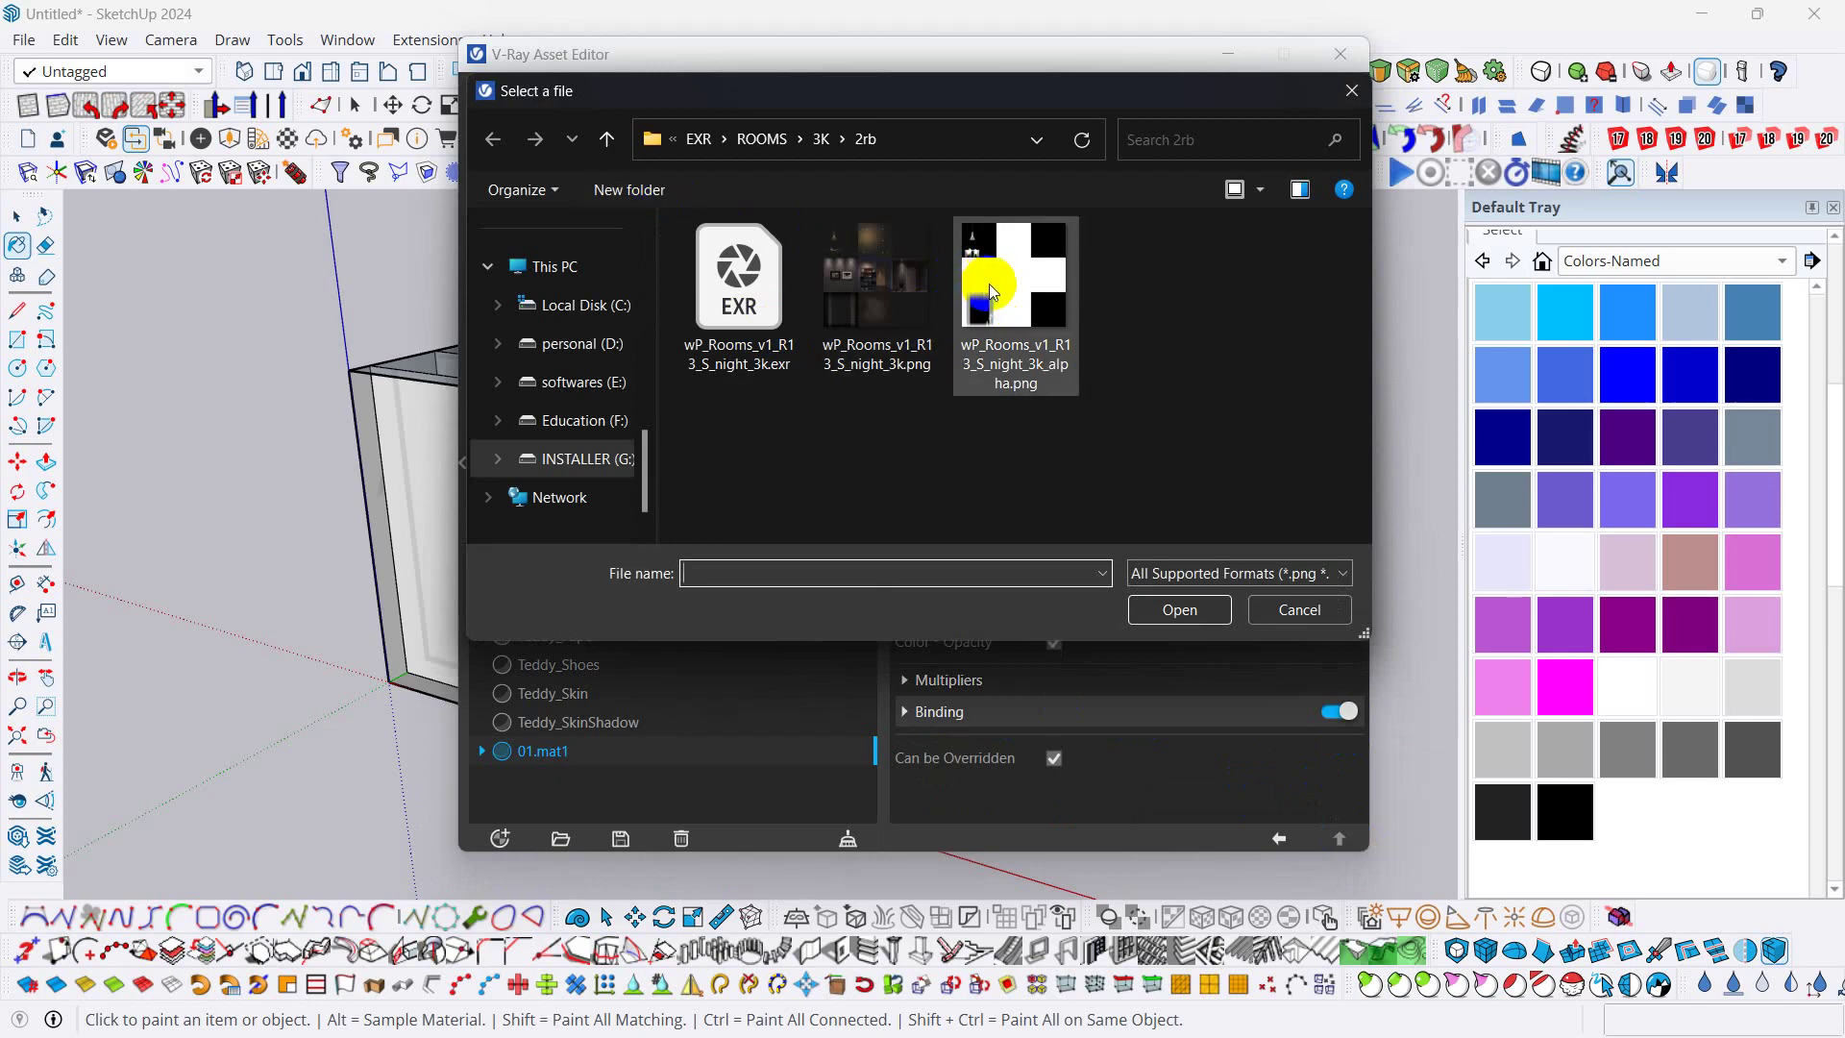
double_click(992, 293)
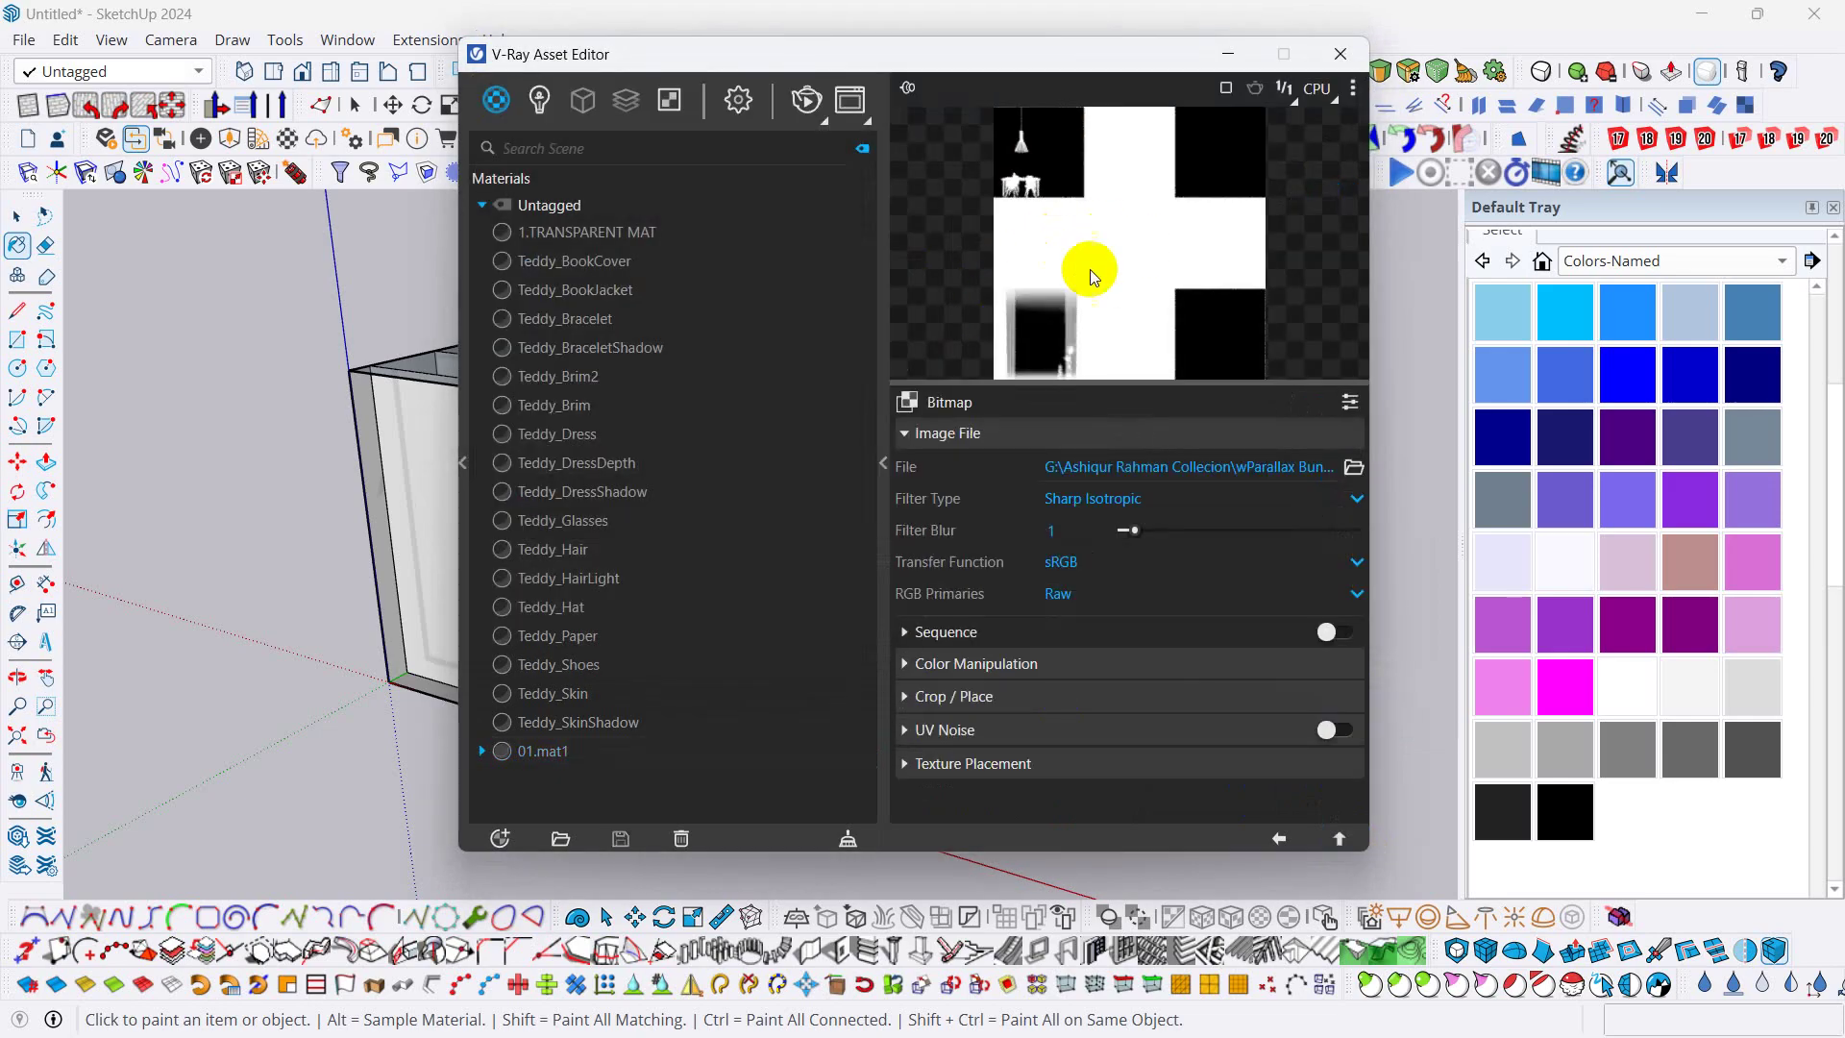
click(913, 665)
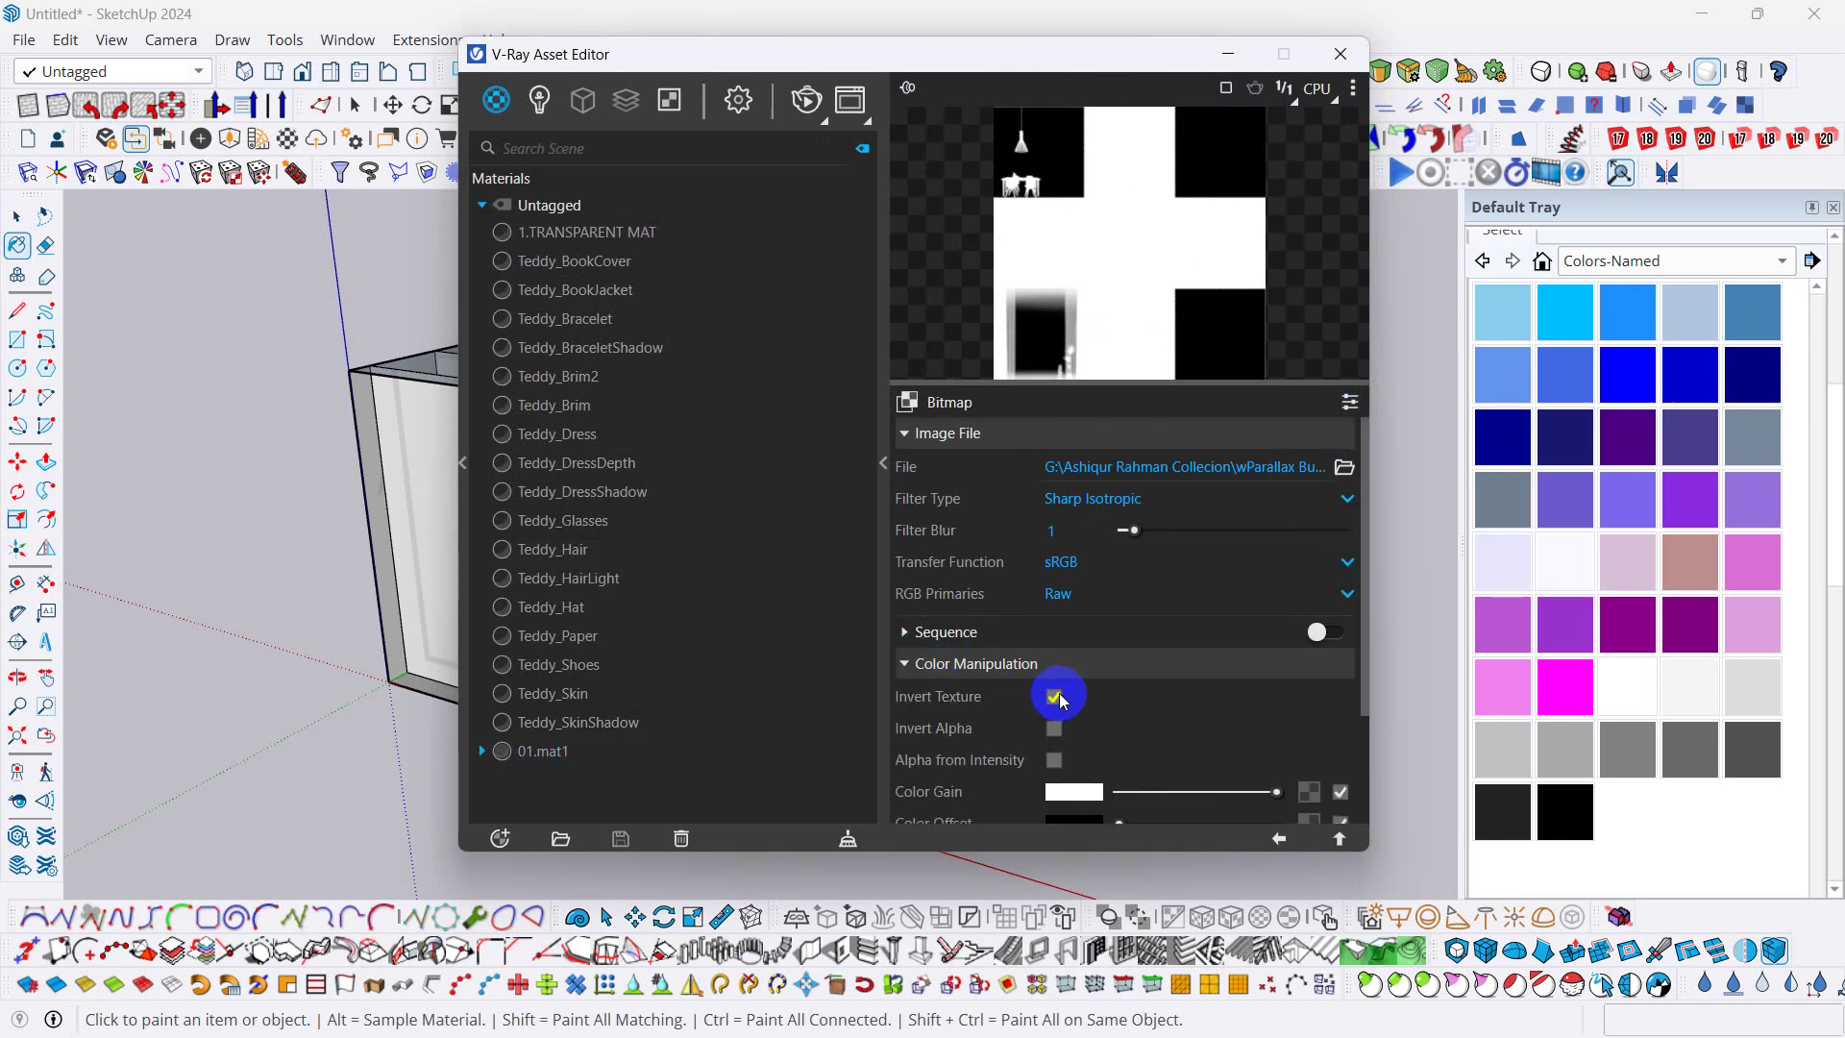
click(1341, 841)
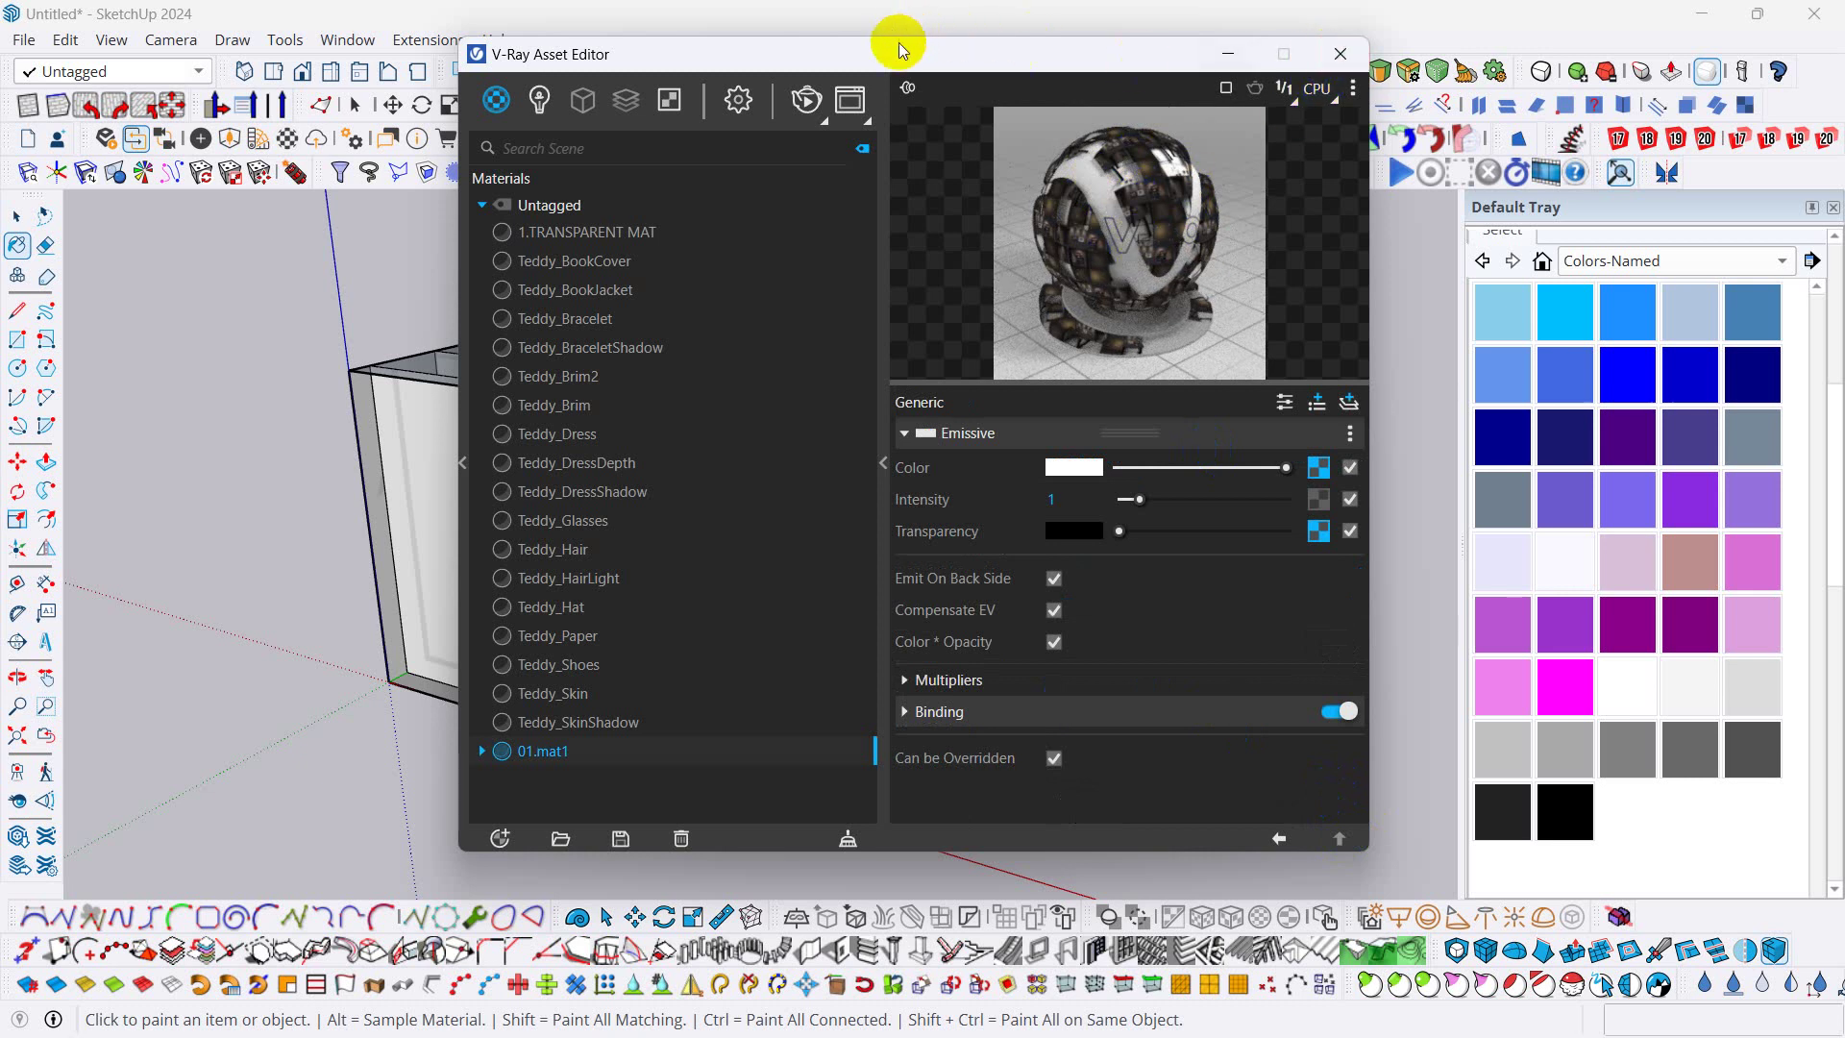
- Start an interactive V-Ray render and orbit toward the room opening
drag(890, 44, 1288, 63)
click(1188, 109)
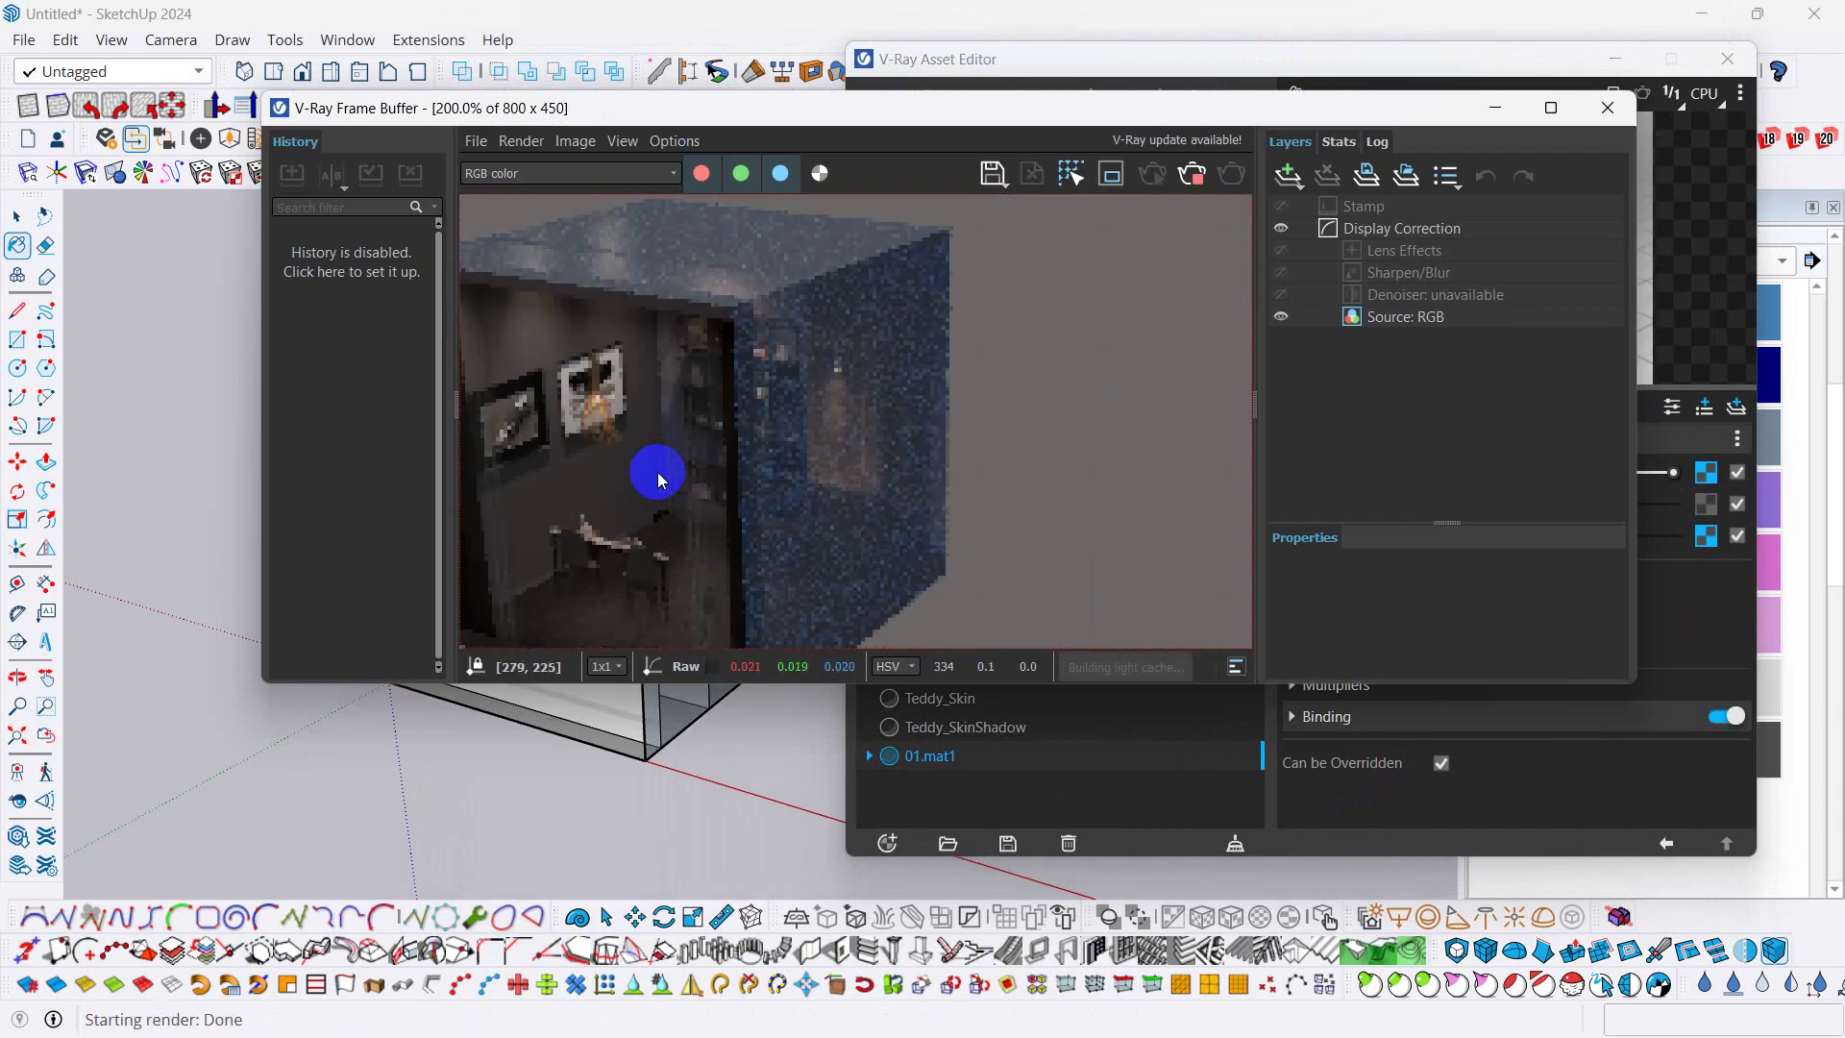
mouse_move(626, 748)
middle_down()
mouse_move(716, 696)
mouse_move(659, 746)
mouse_move(708, 692)
mouse_move(753, 775)
mouse_move(884, 747)
mouse_move(609, 795)
mouse_move(888, 792)
mouse_move(452, 804)
middle_up()
key(b)
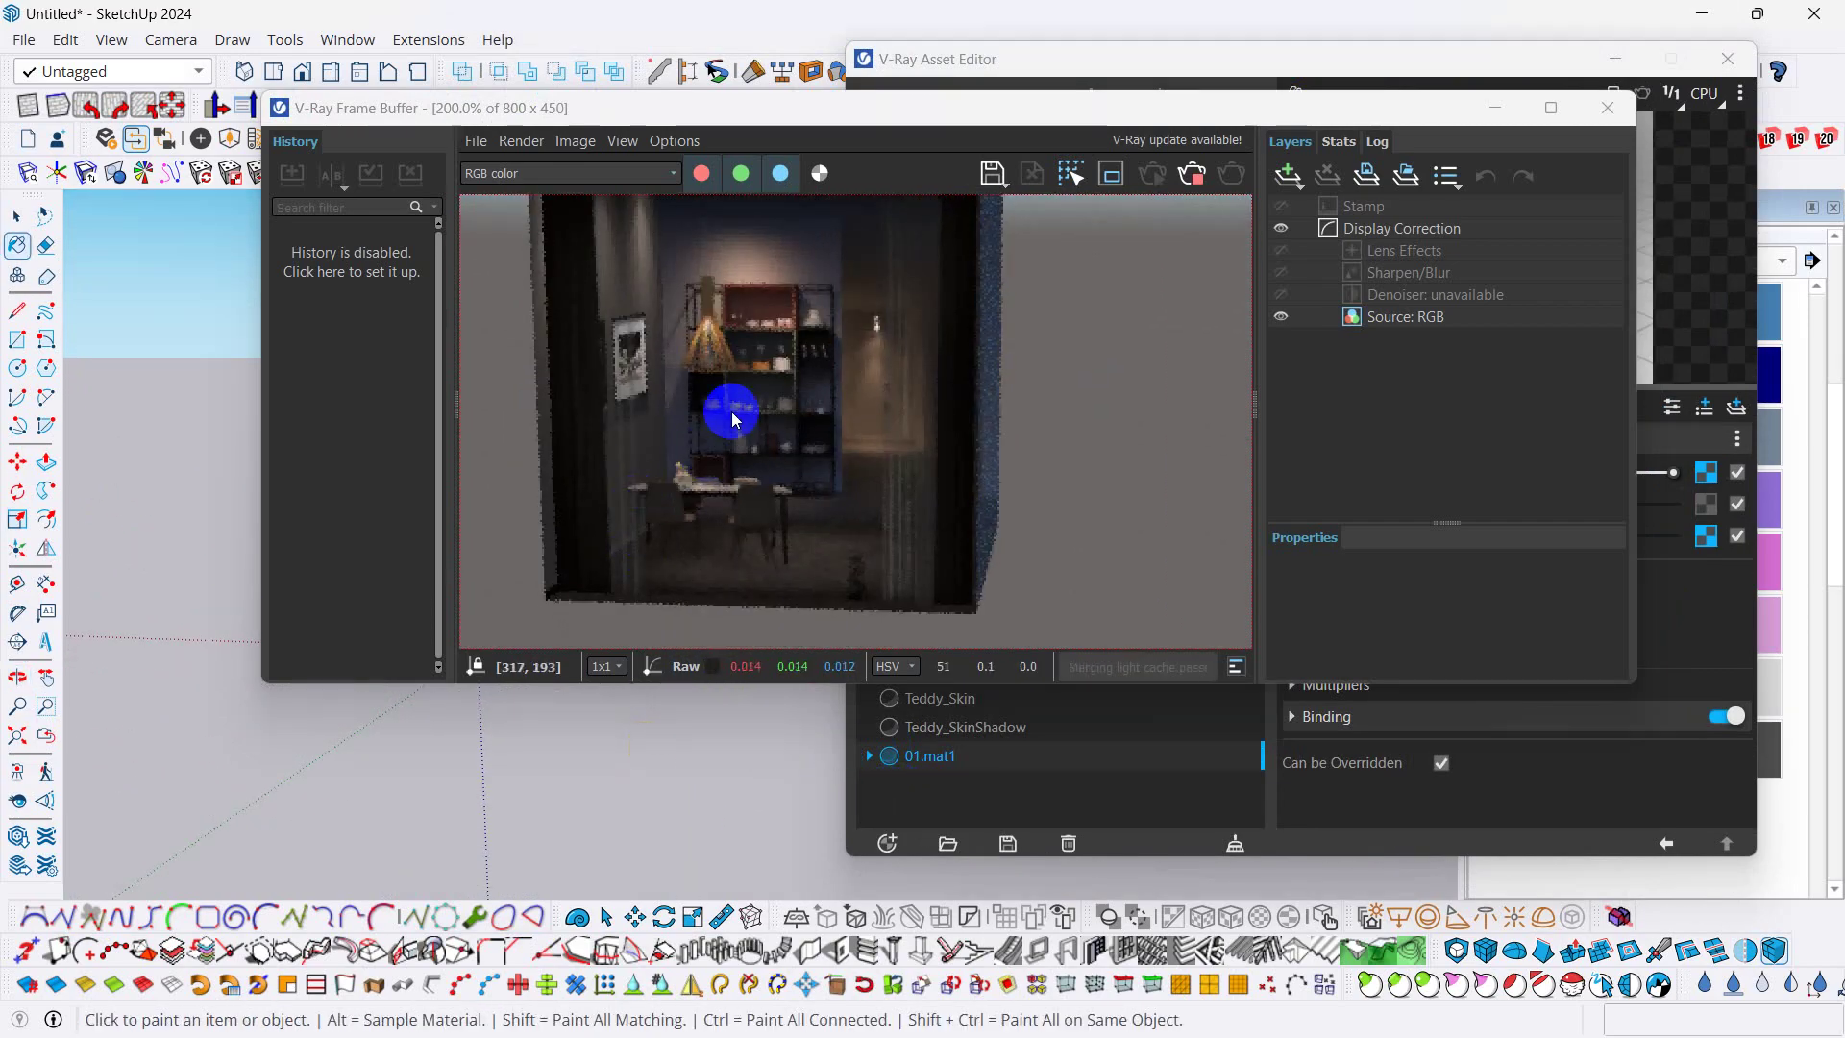
mouse_move(673, 769)
middle_down()
mouse_move(609, 823)
mouse_move(660, 844)
mouse_move(667, 699)
mouse_move(679, 762)
middle_up()
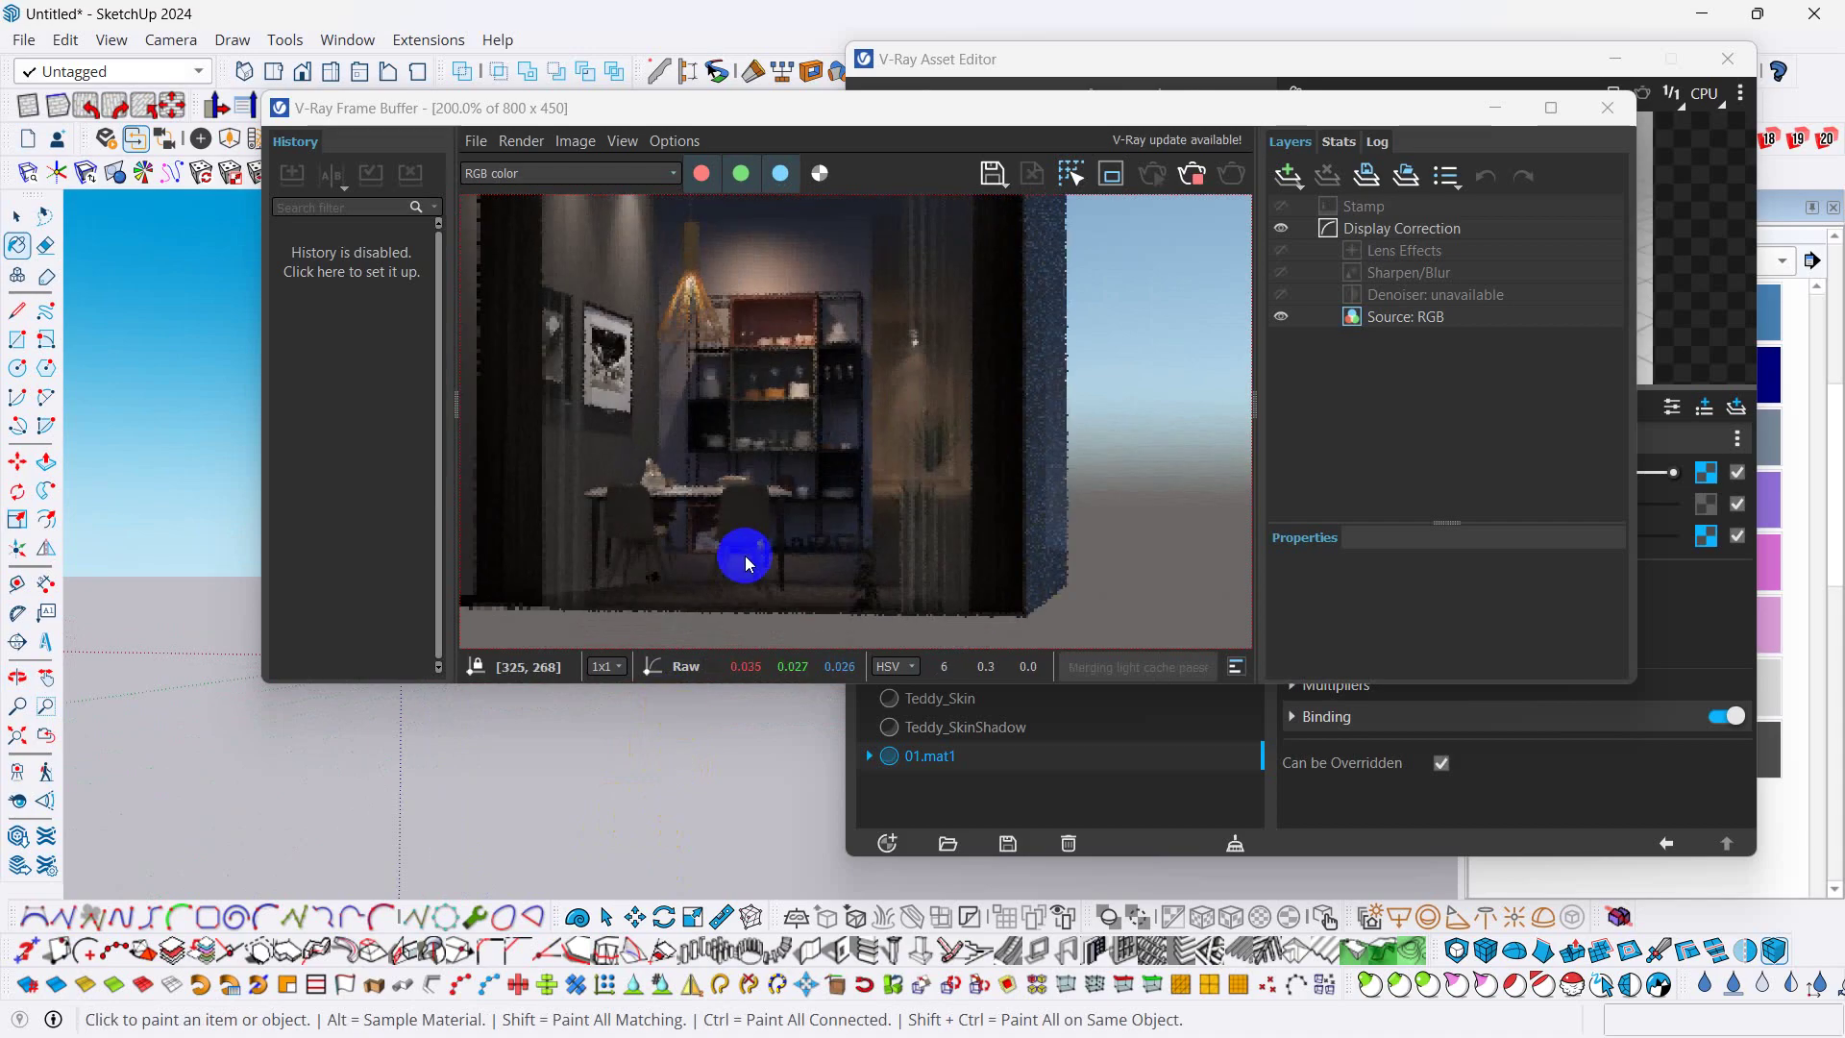
middle_drag(756, 659, 692, 873)
mouse_move(651, 754)
middle_down()
mouse_move(704, 790)
mouse_move(728, 778)
mouse_move(671, 811)
middle_up()
- Inspect the glowing interior from several angles, including the sky and framed pictures
scroll(810, 413, up, 3)
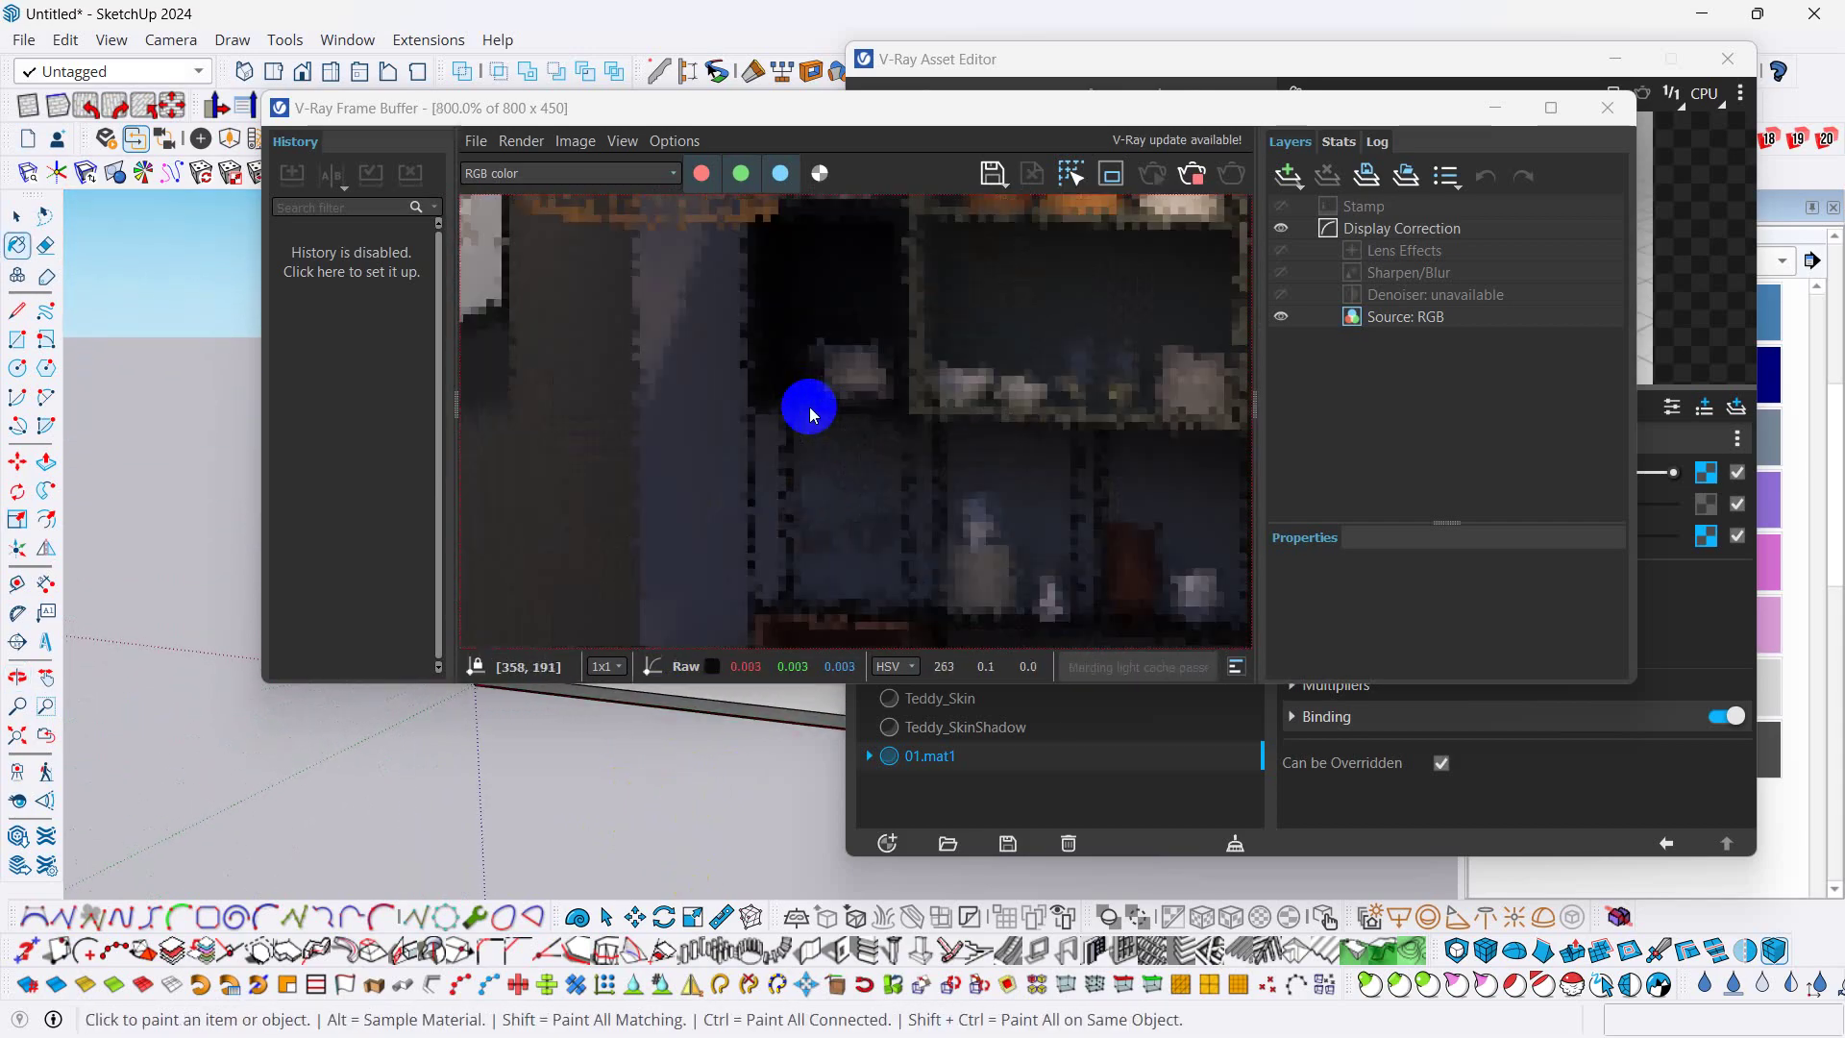
scroll(810, 413, down, 1)
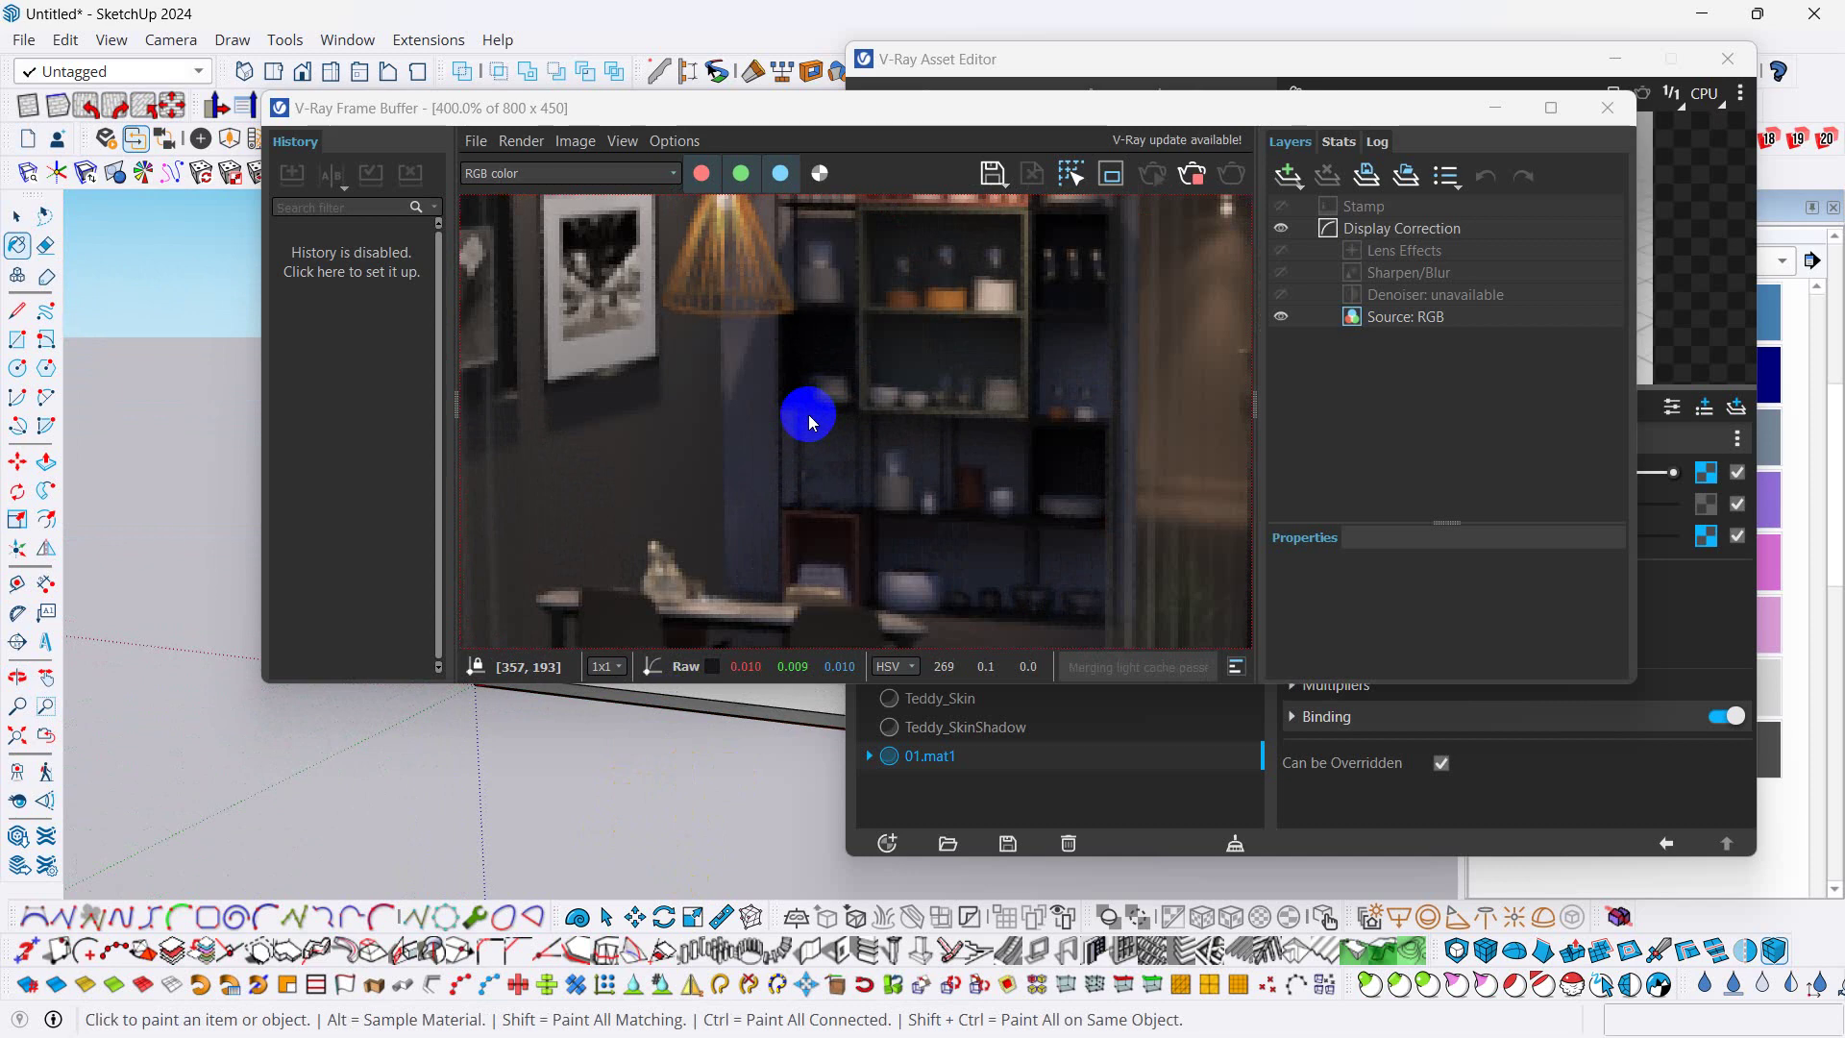
scroll(815, 452, down, 1)
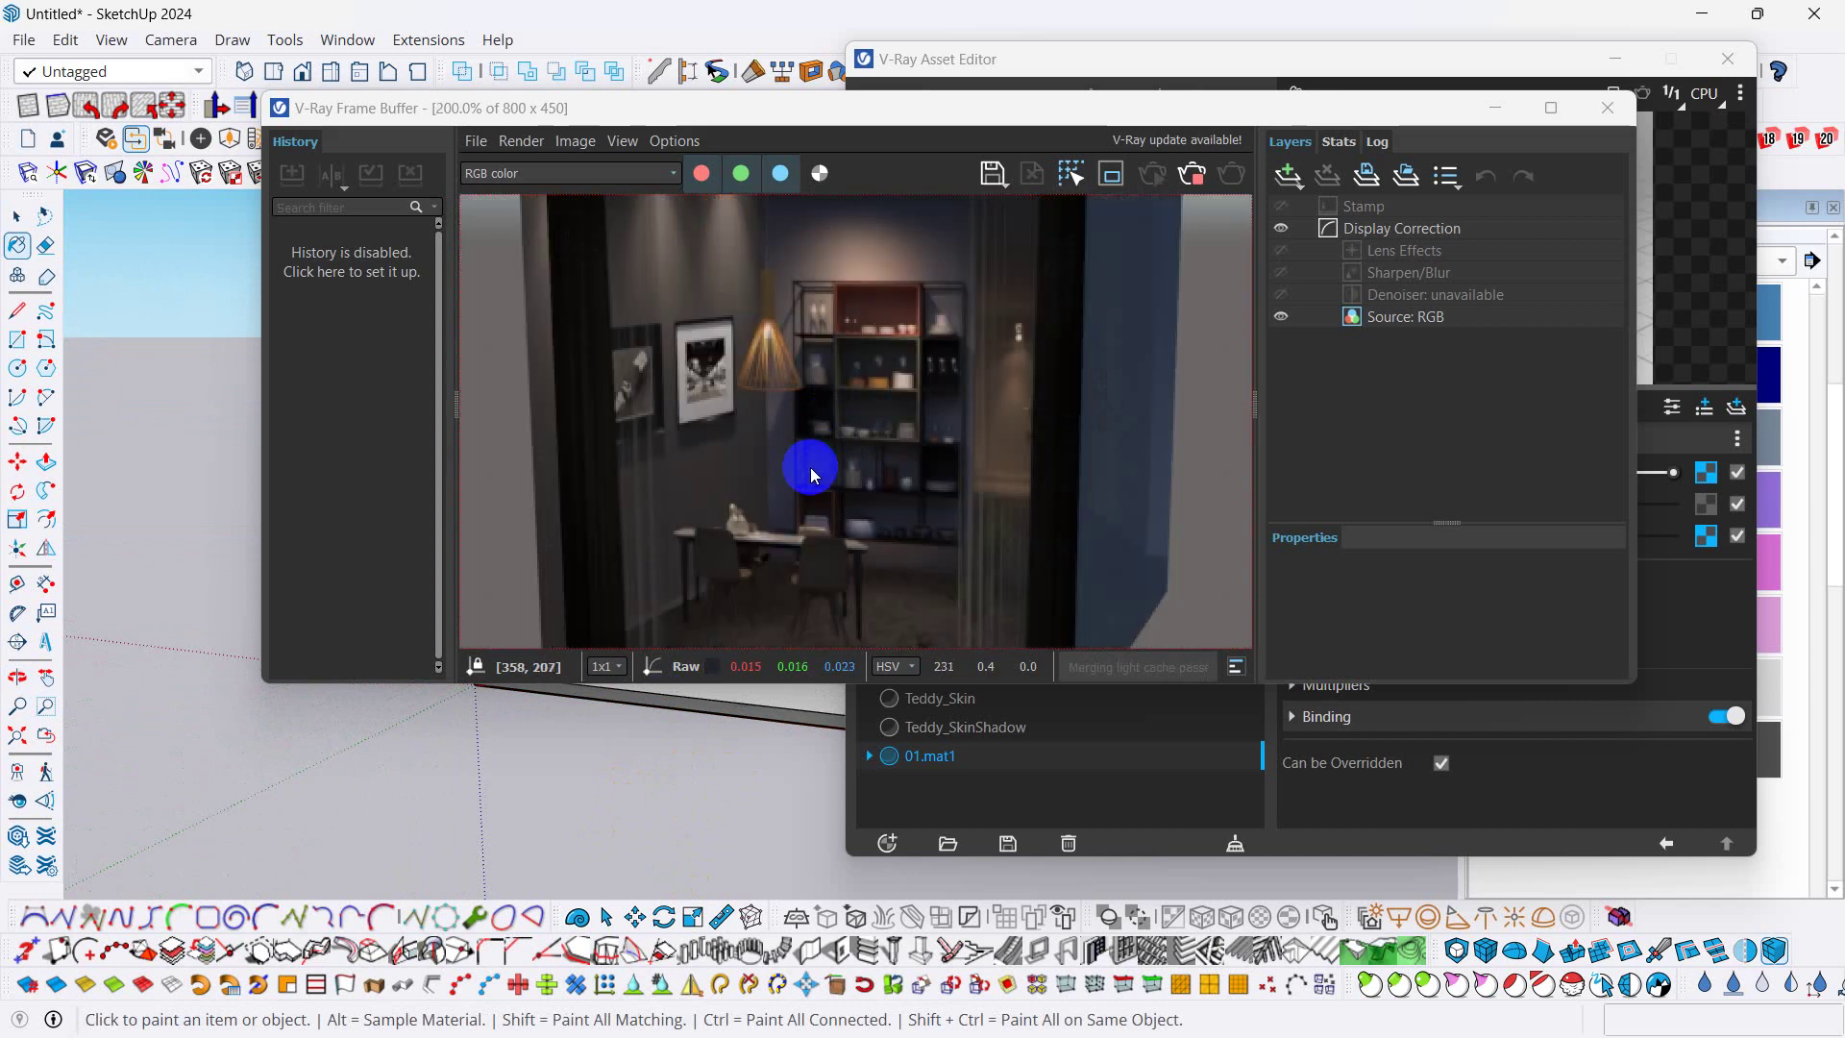
scroll(811, 474, down, 1)
scroll(810, 472, up, 1)
mouse_move(754, 774)
middle_down()
mouse_move(709, 865)
mouse_move(762, 804)
mouse_move(764, 630)
mouse_move(755, 846)
mouse_move(755, 771)
middle_up()
scroll(752, 774, down, 1)
scroll(761, 769, up, 2)
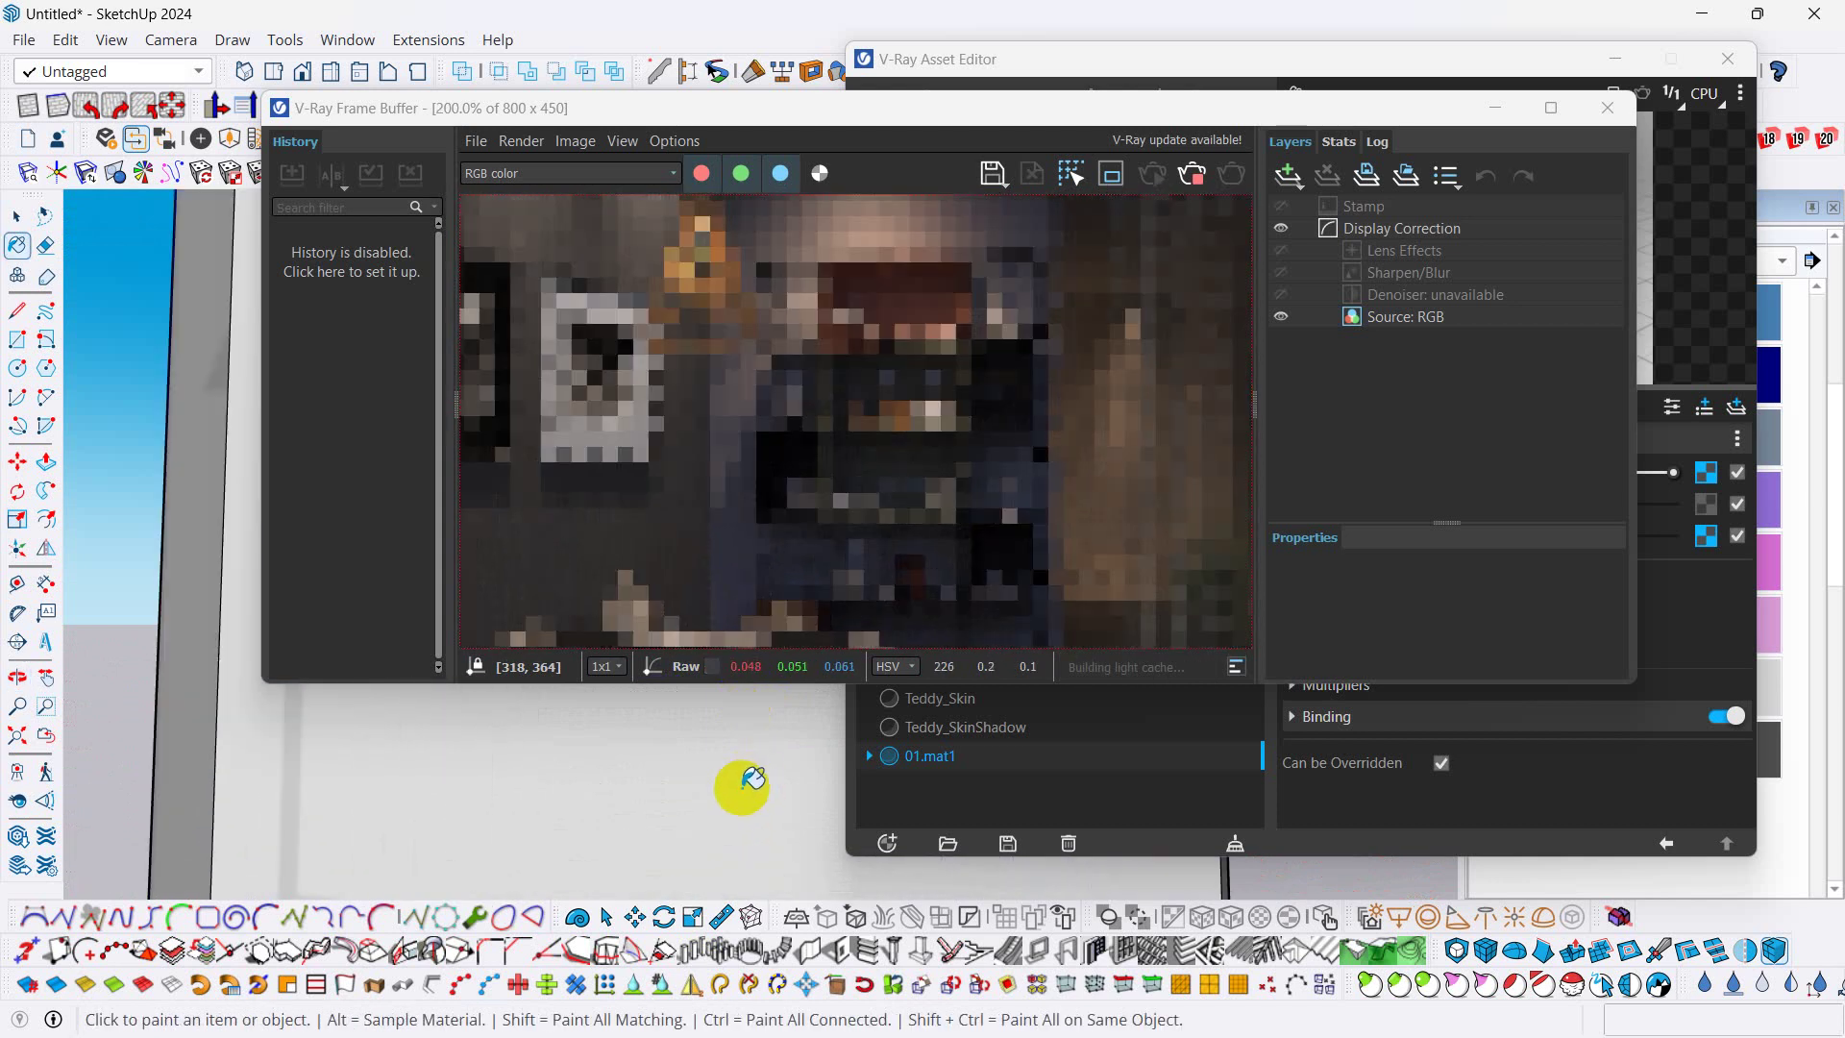
mouse_move(747, 788)
middle_down()
mouse_move(651, 827)
mouse_move(717, 881)
mouse_move(677, 898)
mouse_move(548, 788)
mouse_move(453, 753)
middle_up()
key(b)
click(740, 402)
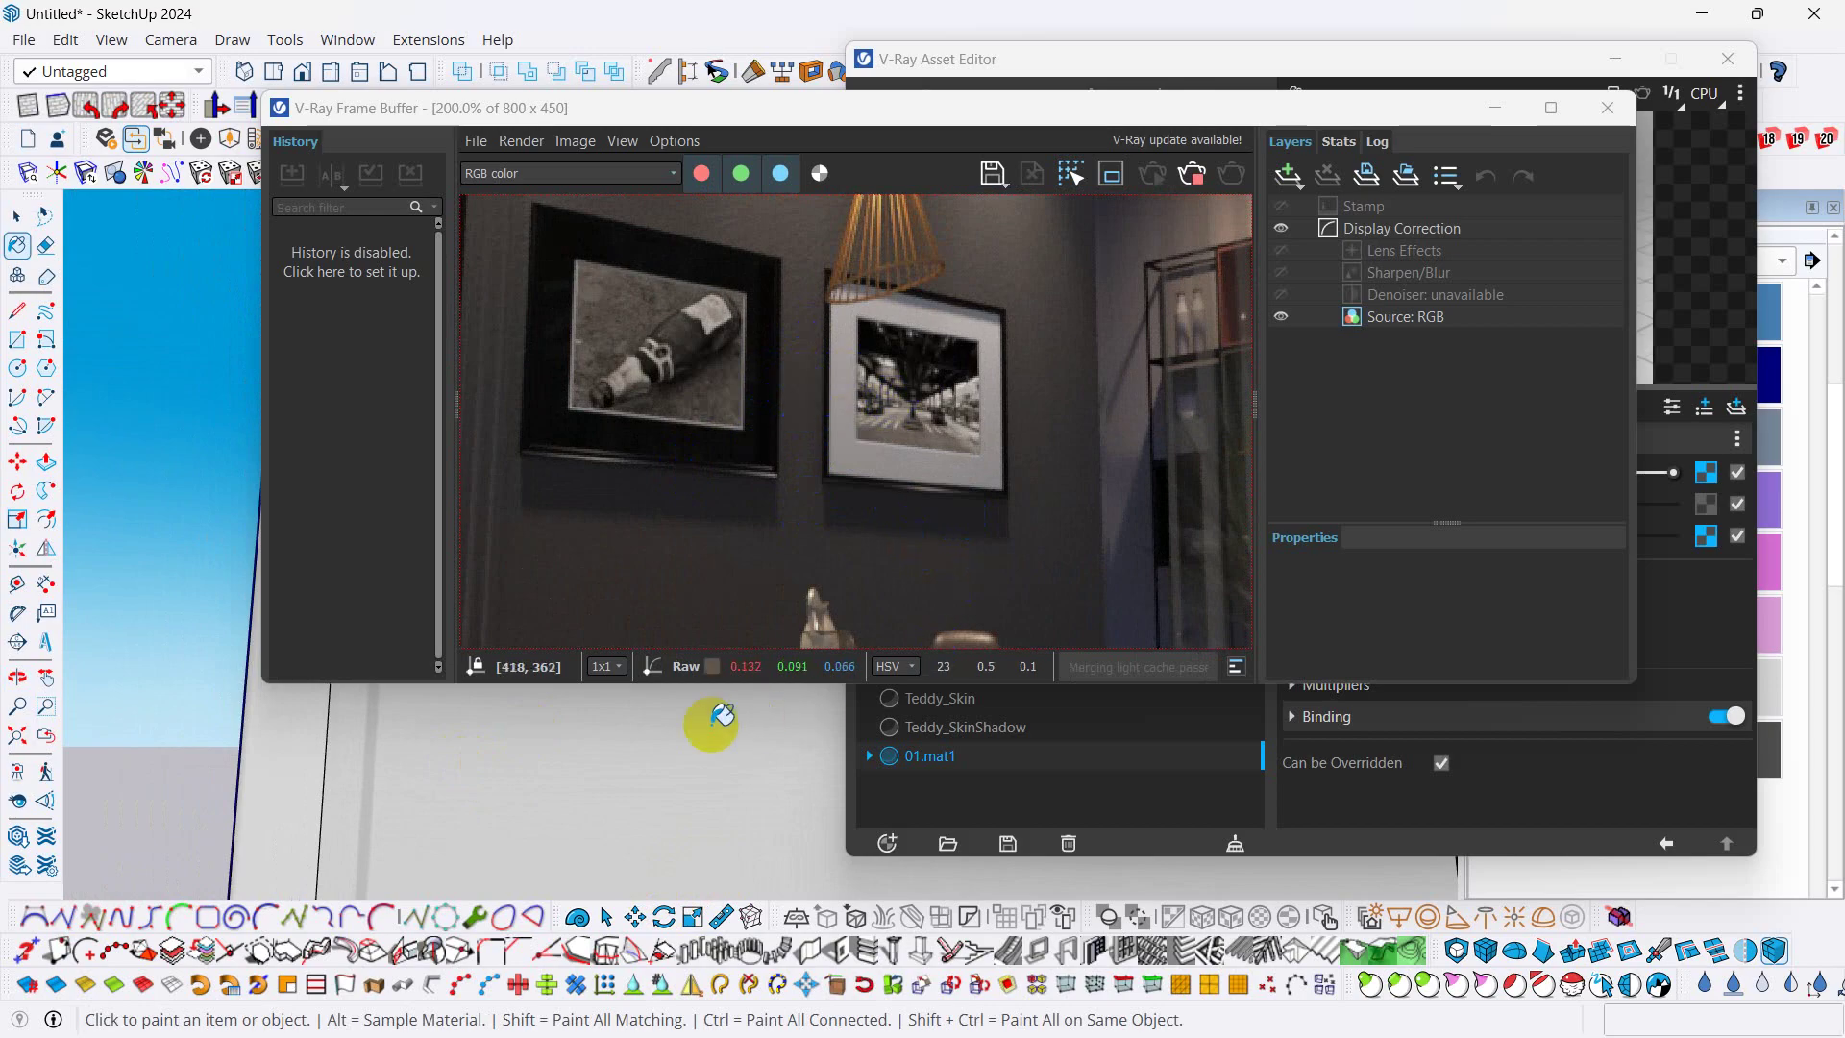
mouse_move(671, 734)
middle_down()
mouse_move(692, 769)
mouse_move(802, 824)
mouse_move(707, 780)
mouse_move(811, 733)
mouse_move(734, 733)
mouse_move(740, 796)
mouse_move(660, 712)
mouse_move(717, 782)
mouse_move(741, 783)
mouse_move(734, 766)
middle_up()
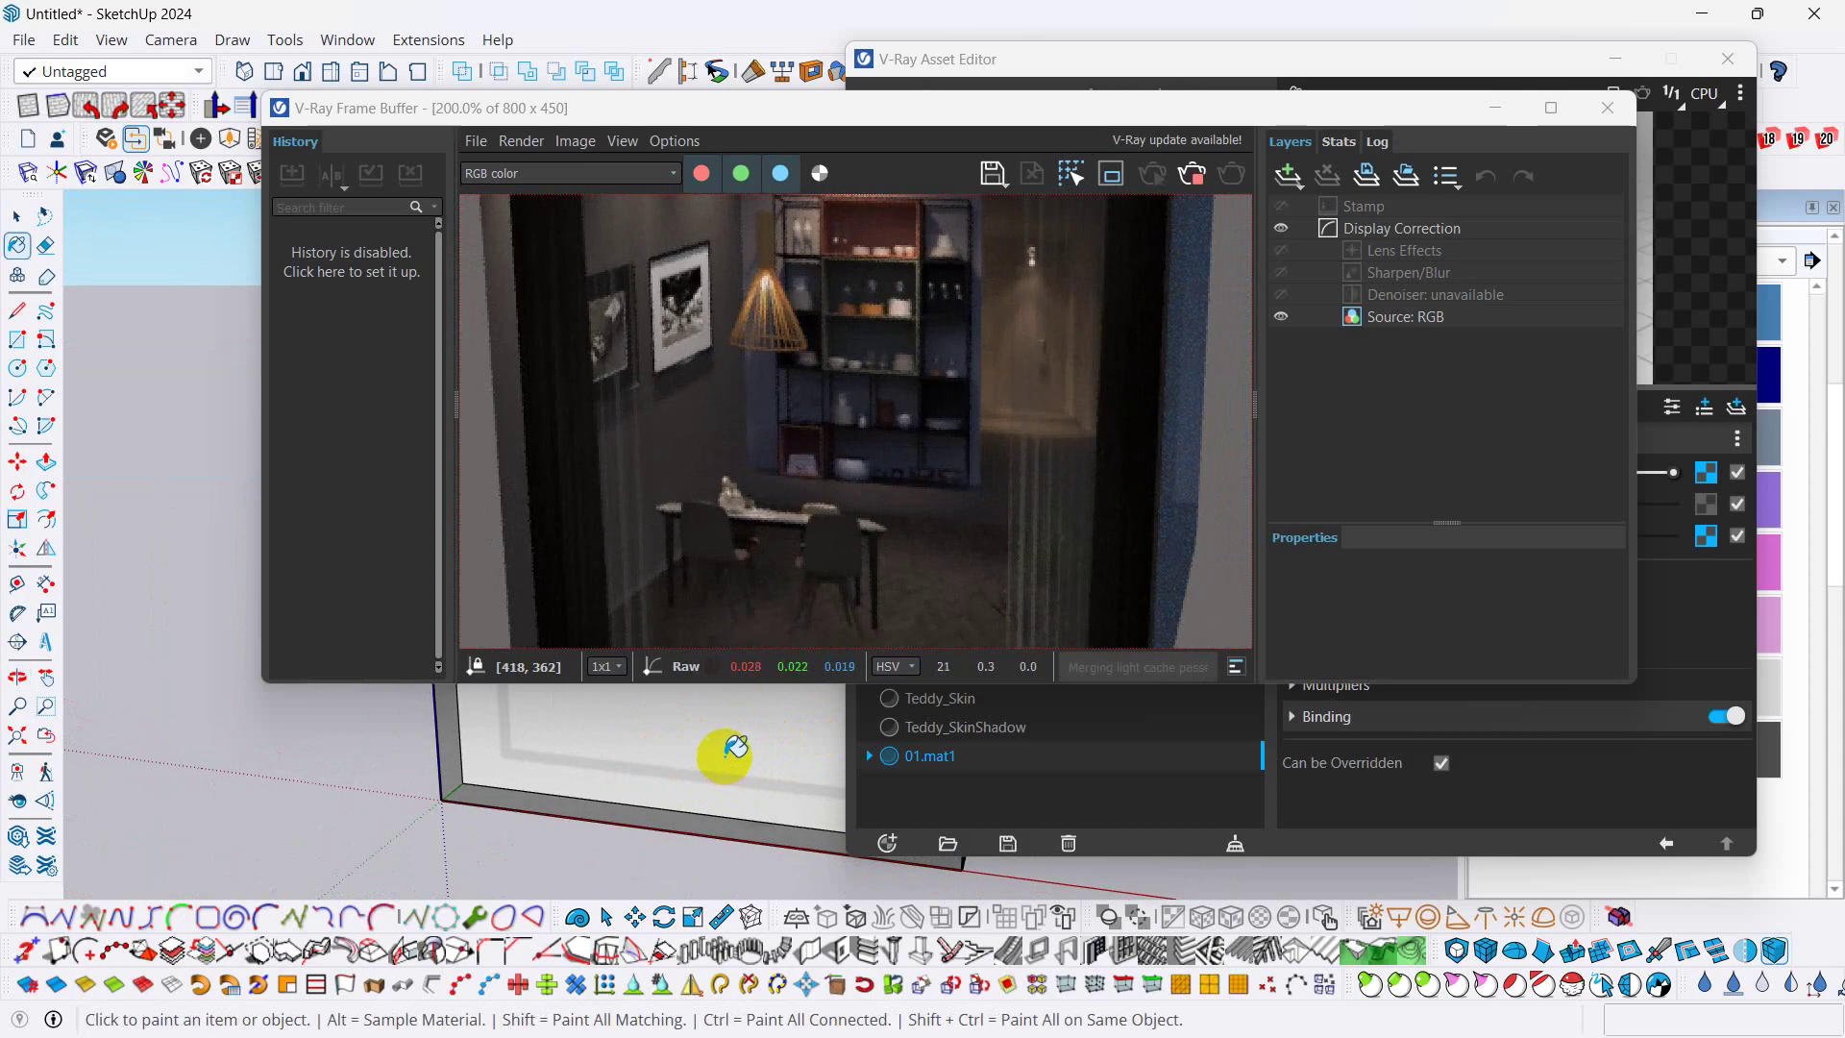
mouse_move(737, 738)
middle_down()
mouse_move(708, 753)
mouse_move(766, 734)
mouse_move(734, 709)
middle_up()
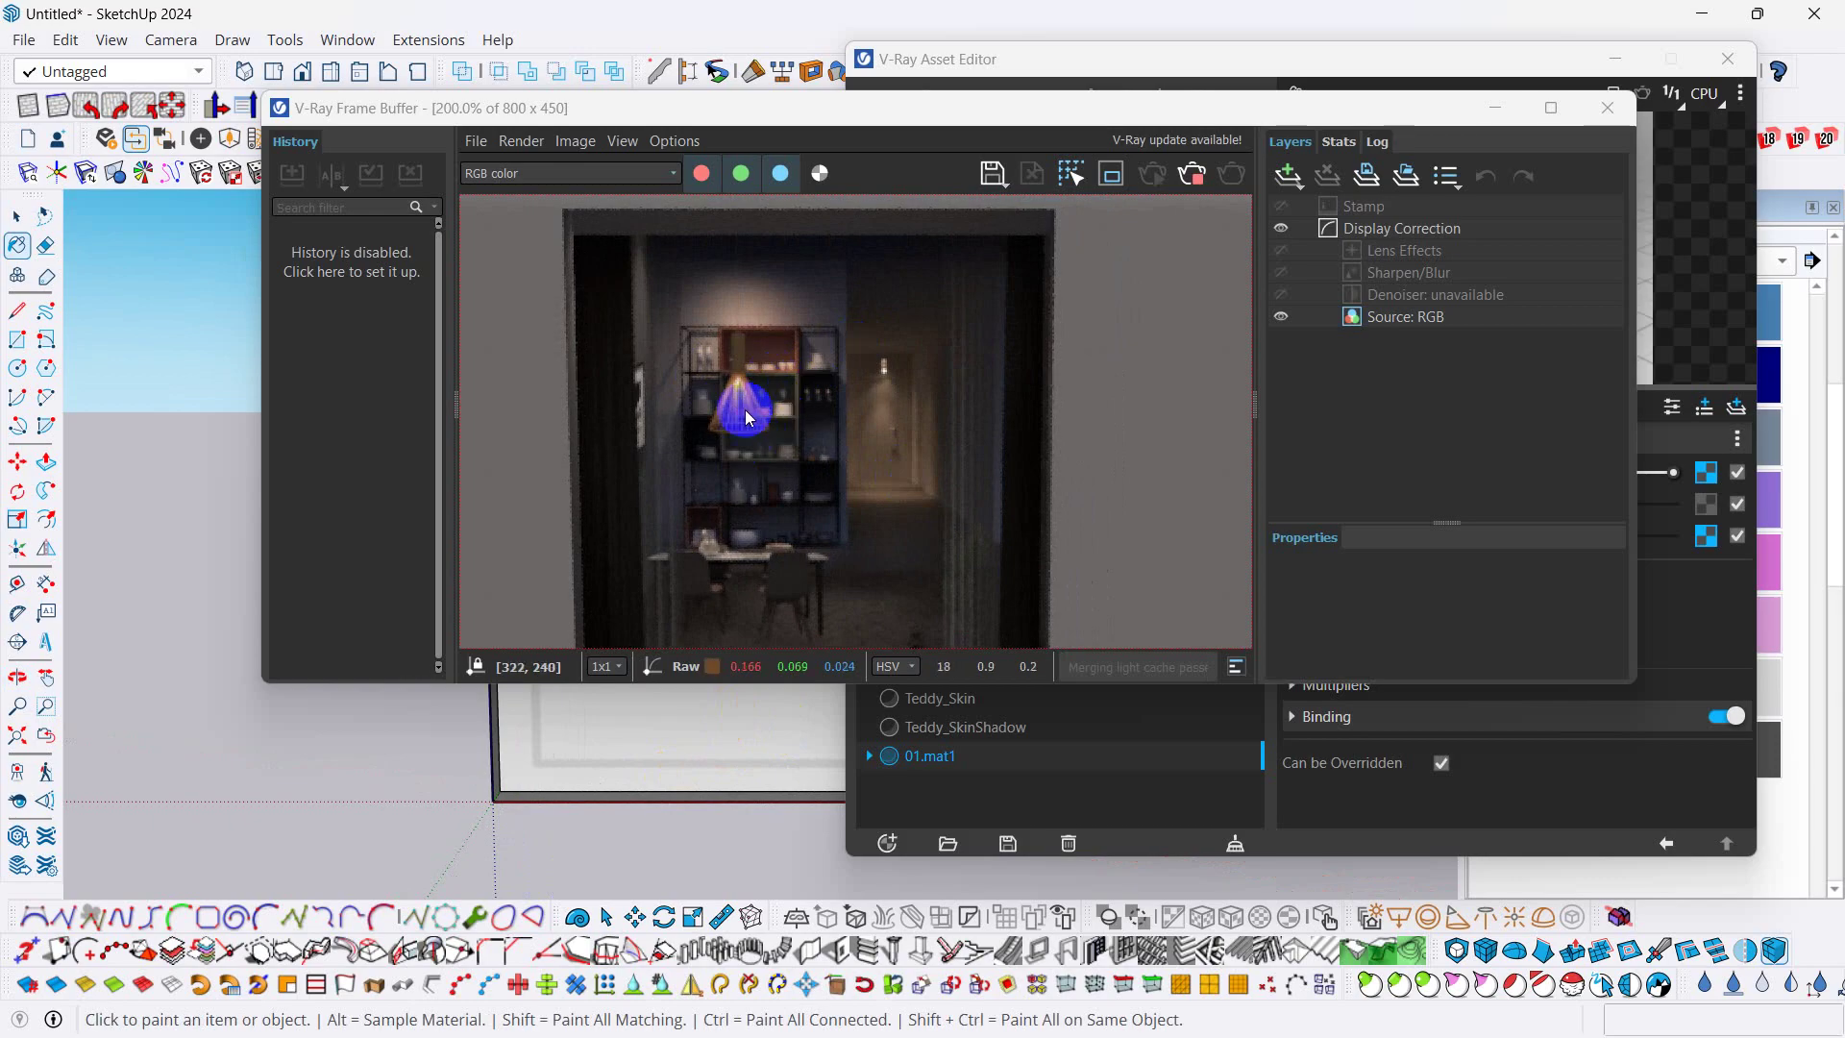
drag(1072, 118, 906, 143)
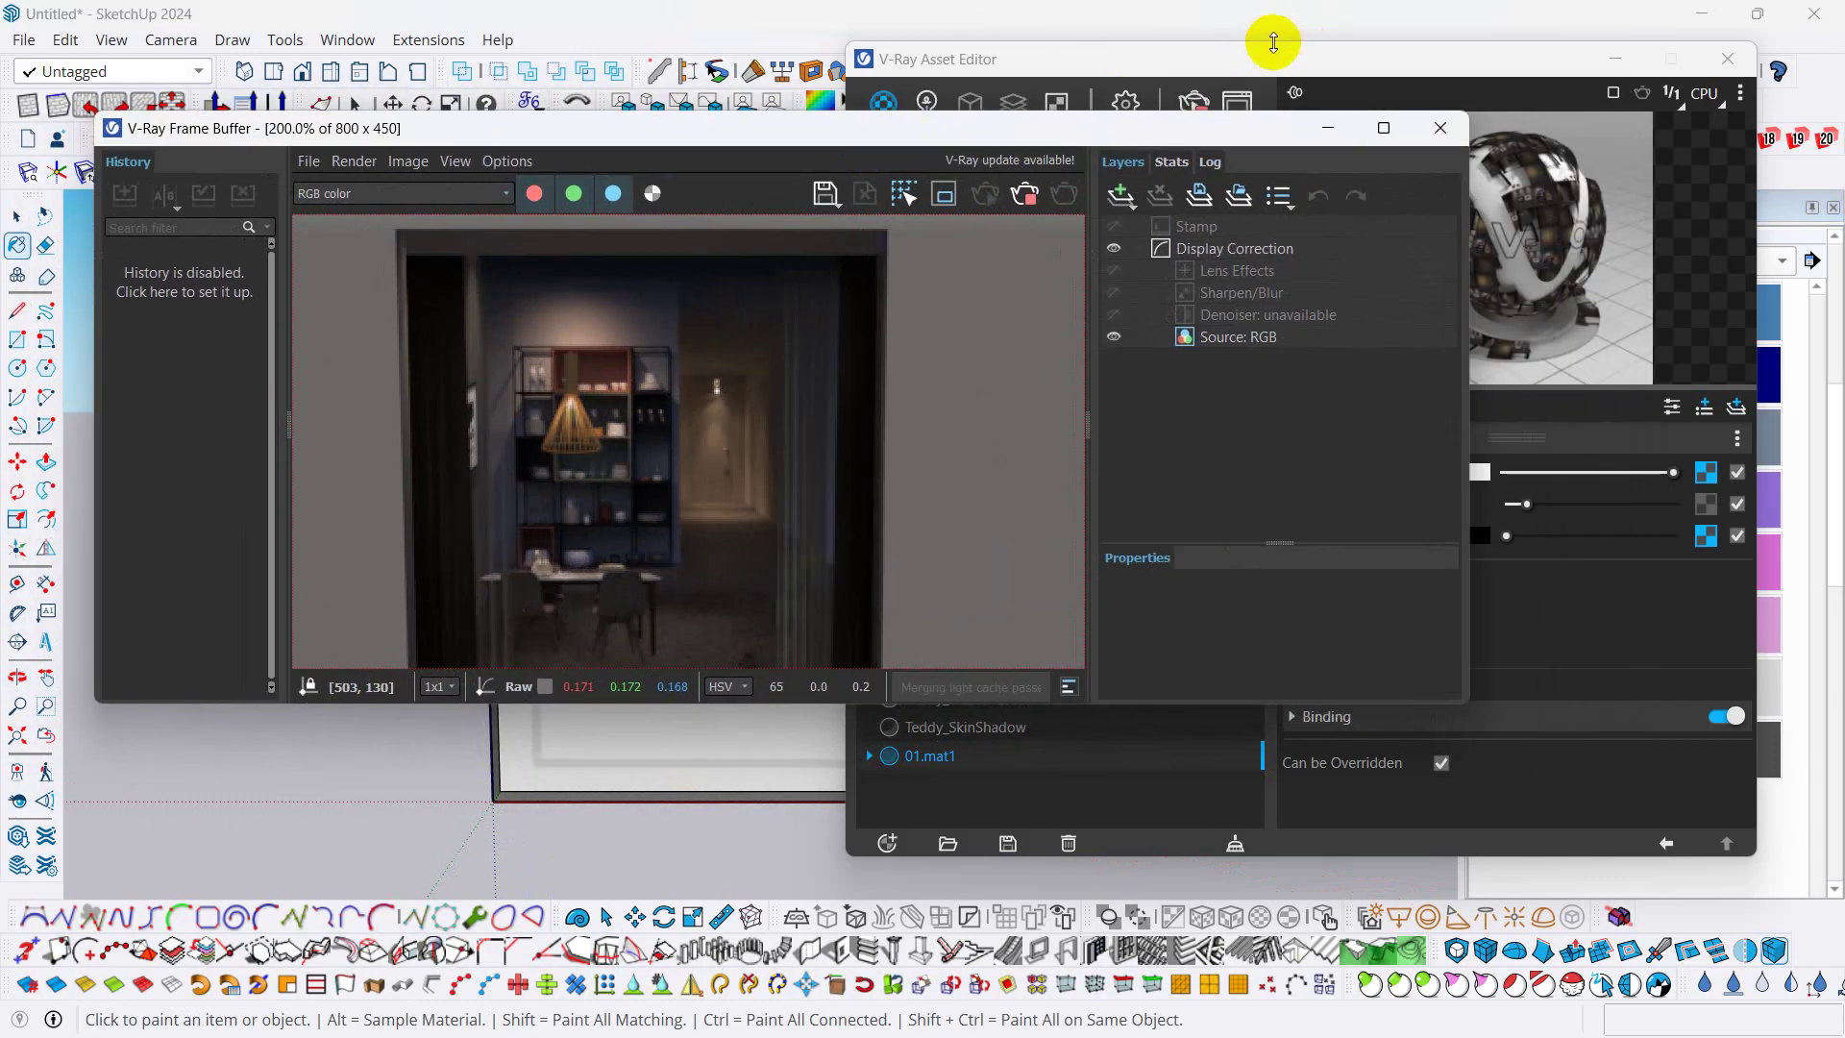
- Set 01.mat1's Emissive intensity to 2, then 5, and check the brighter render
click(1255, 67)
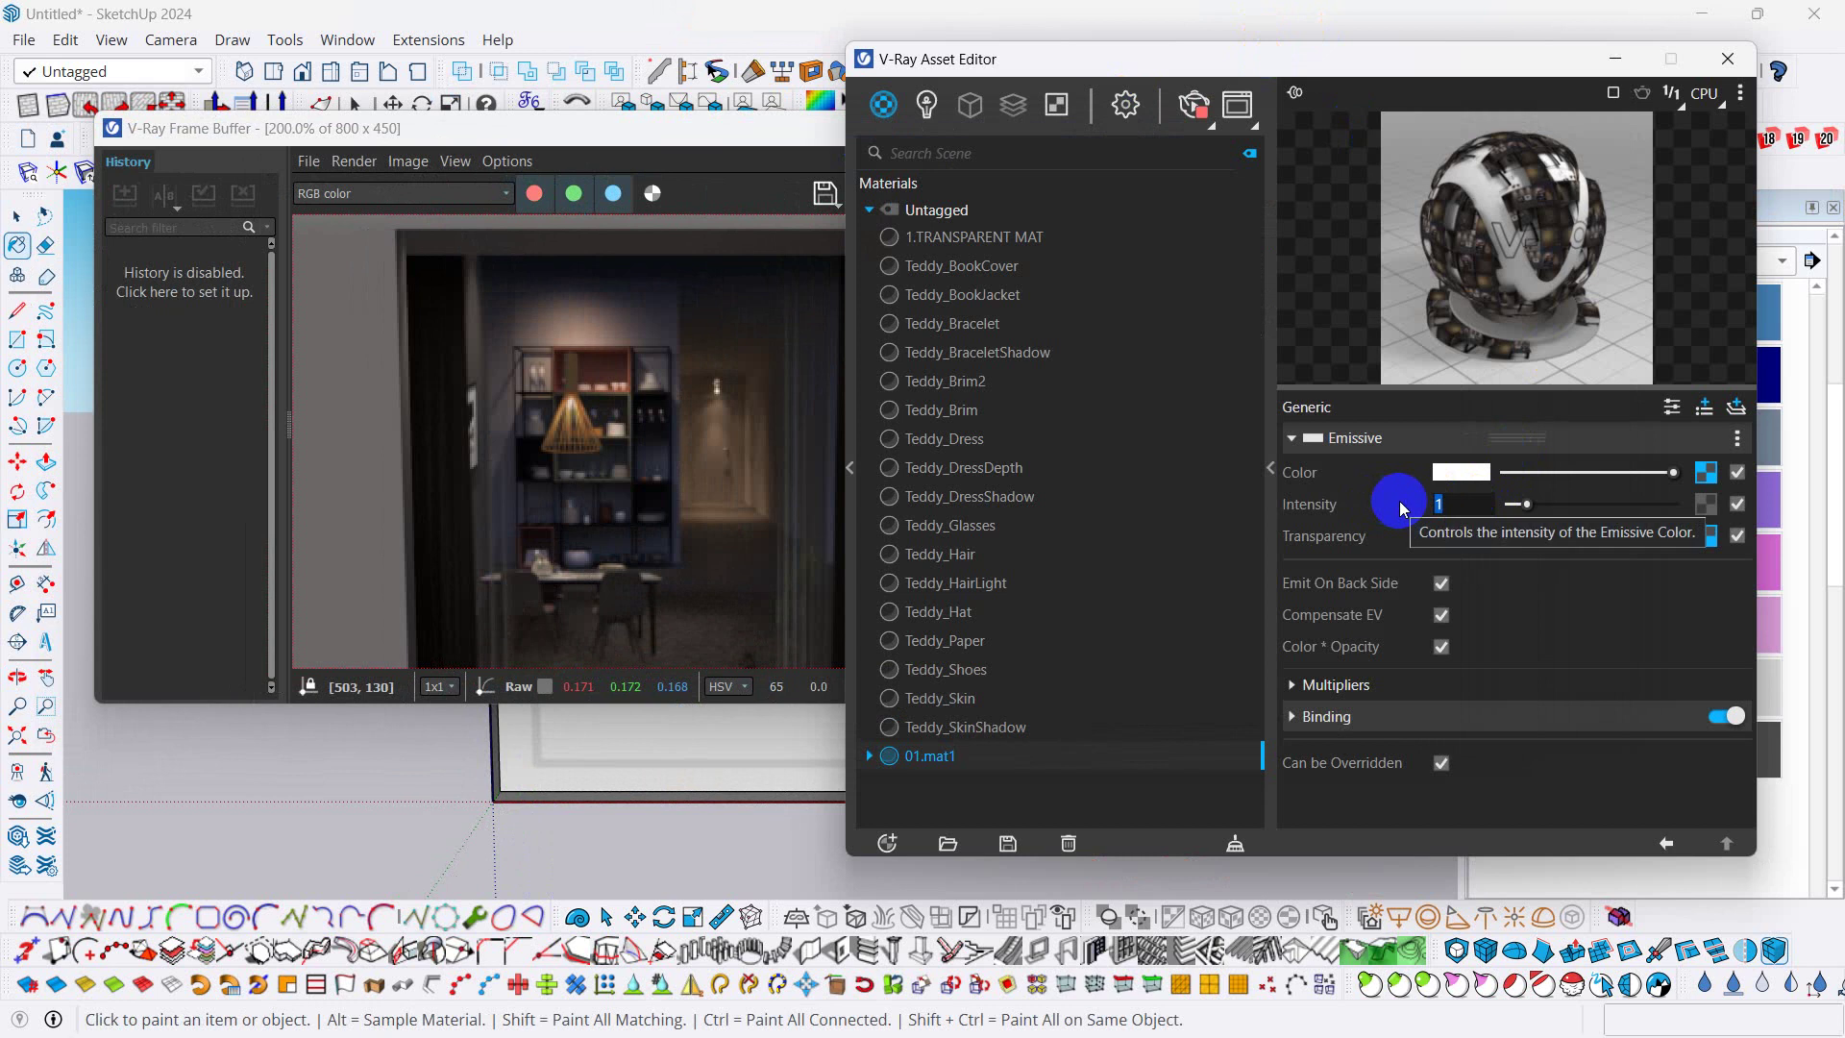
text(2)
key(Return)
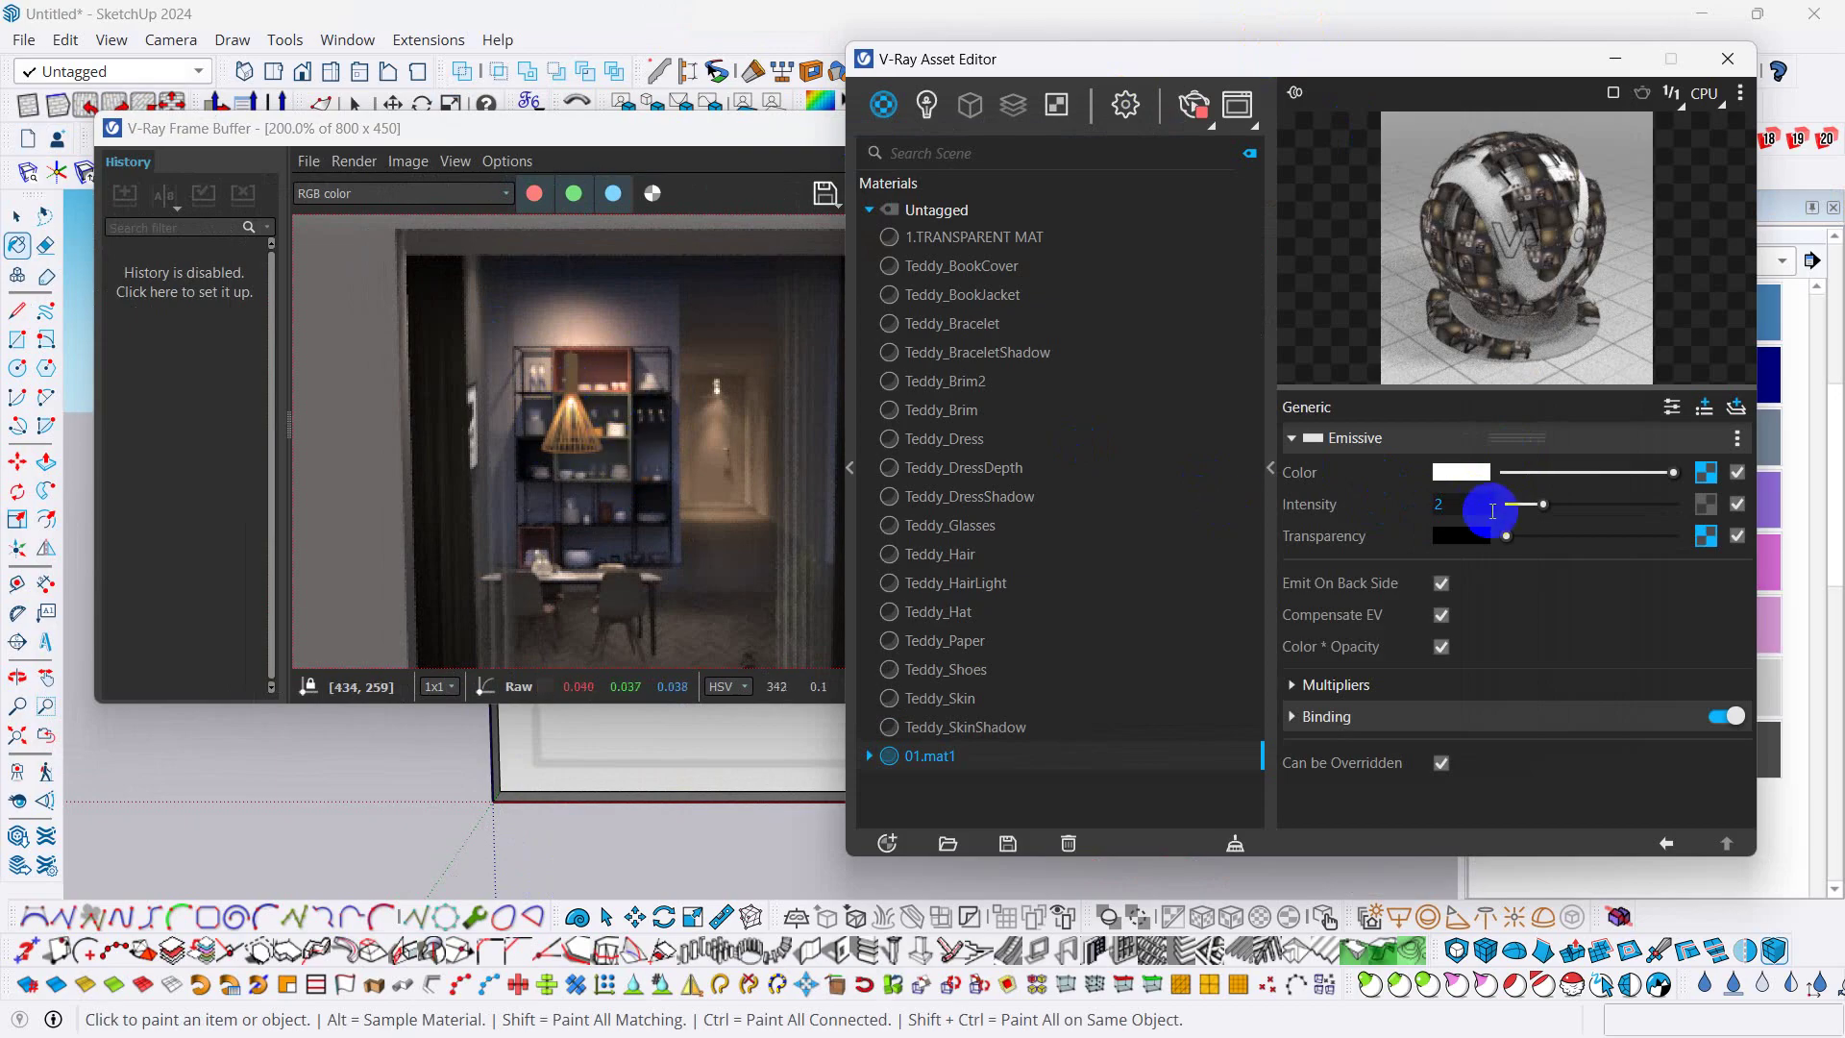
text(5)
key(Return)
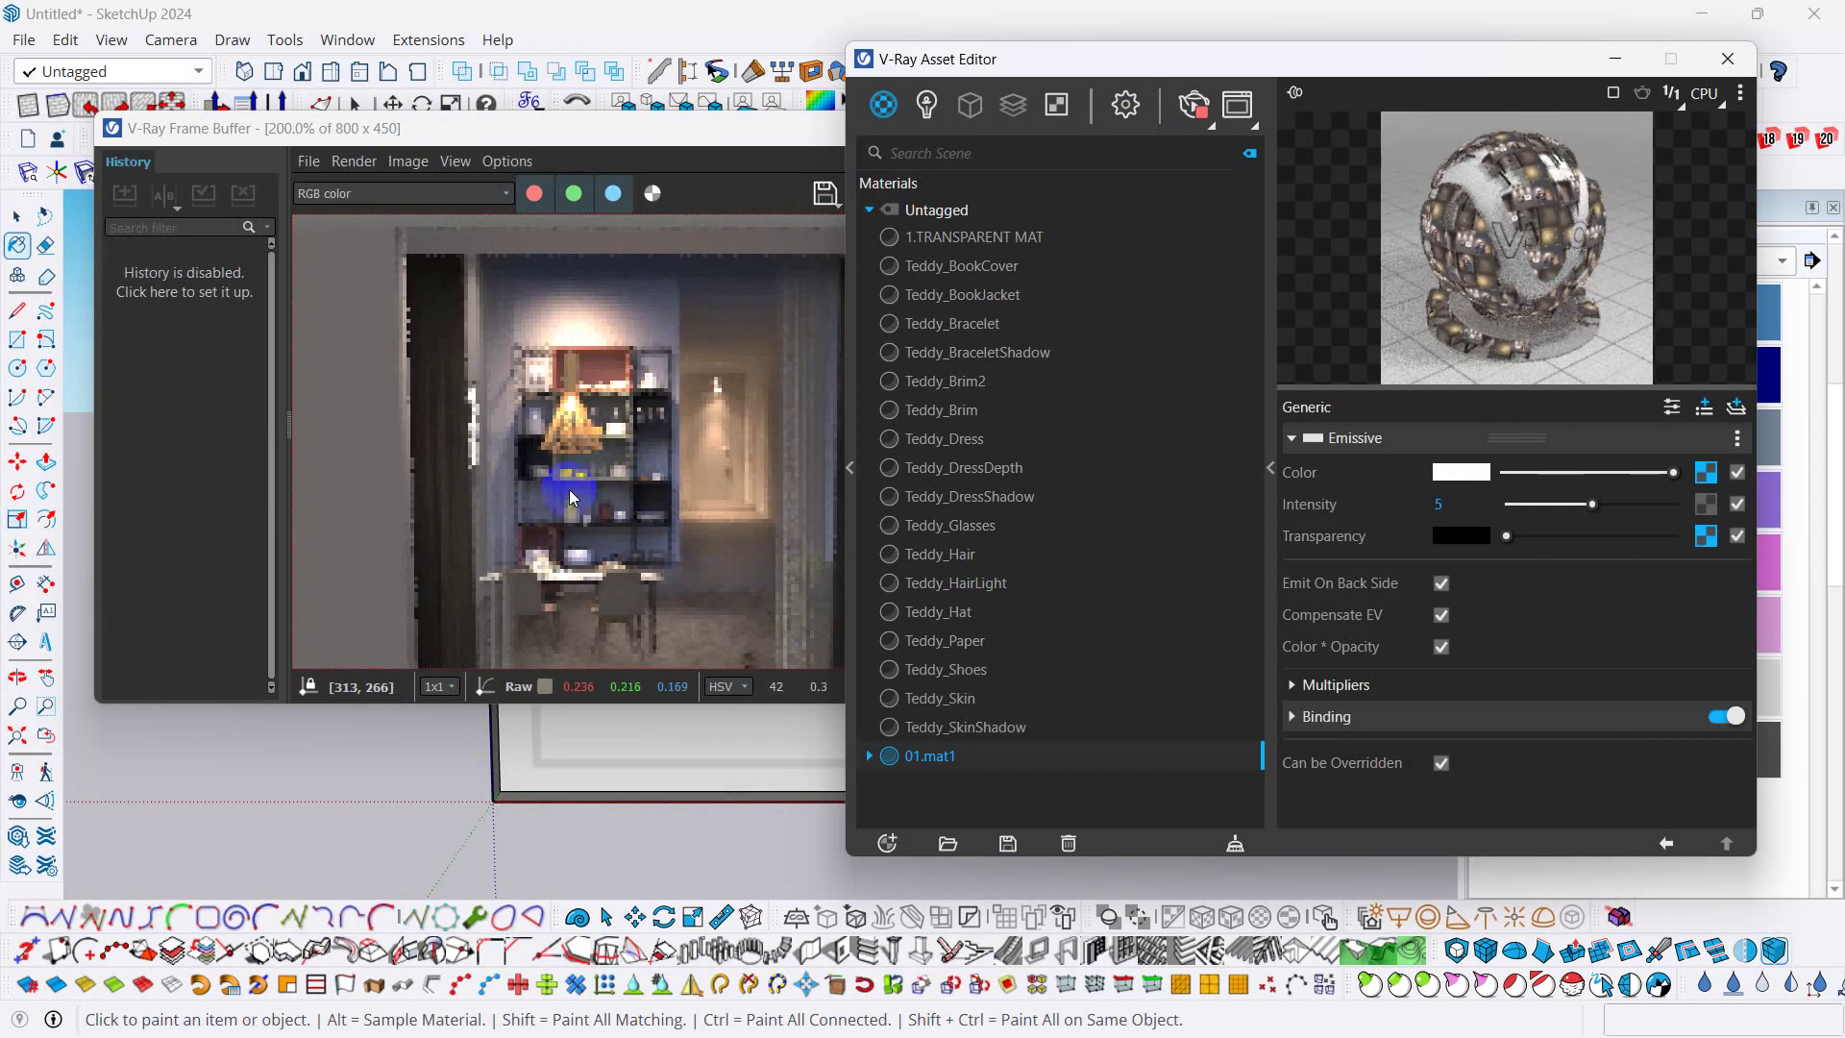
scroll(590, 498, down, 1)
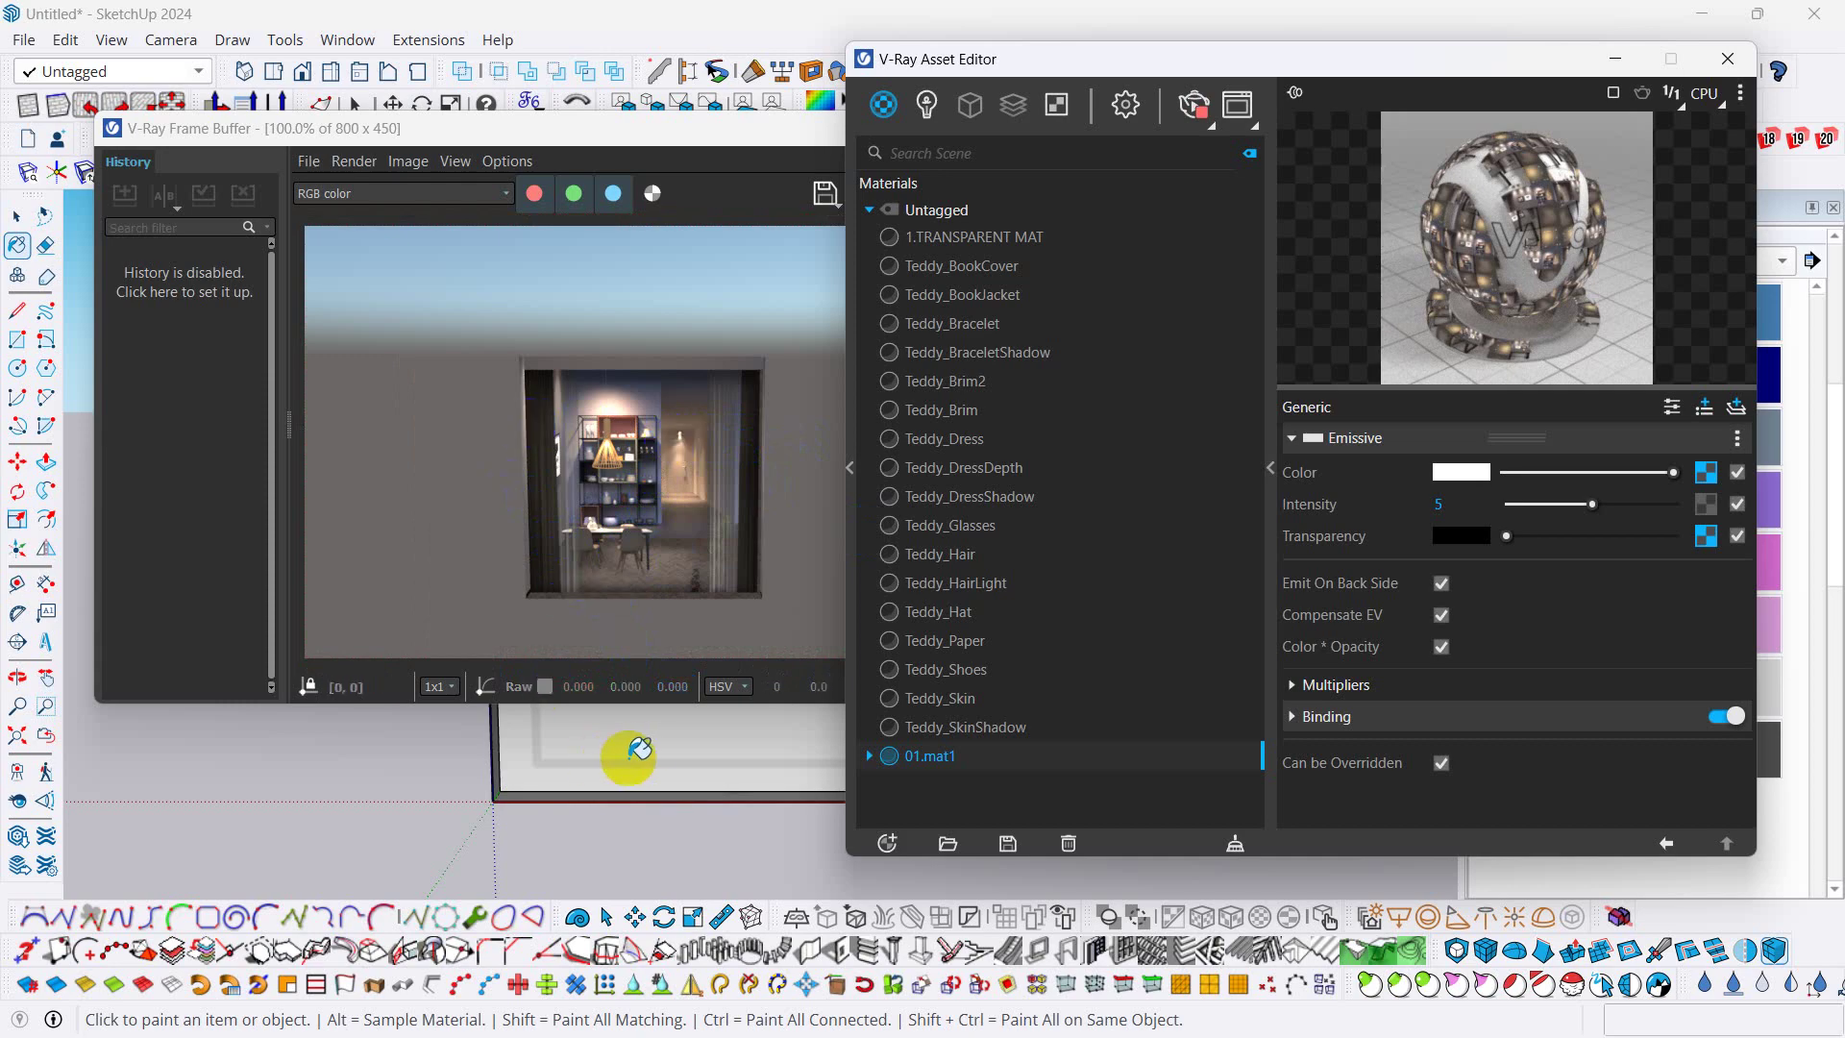
- Select the room box and close the V-Ray Frame Buffer
mouse_move(643, 748)
middle_down()
mouse_move(395, 753)
mouse_move(587, 769)
mouse_move(582, 783)
mouse_move(742, 763)
middle_up()
key(b)
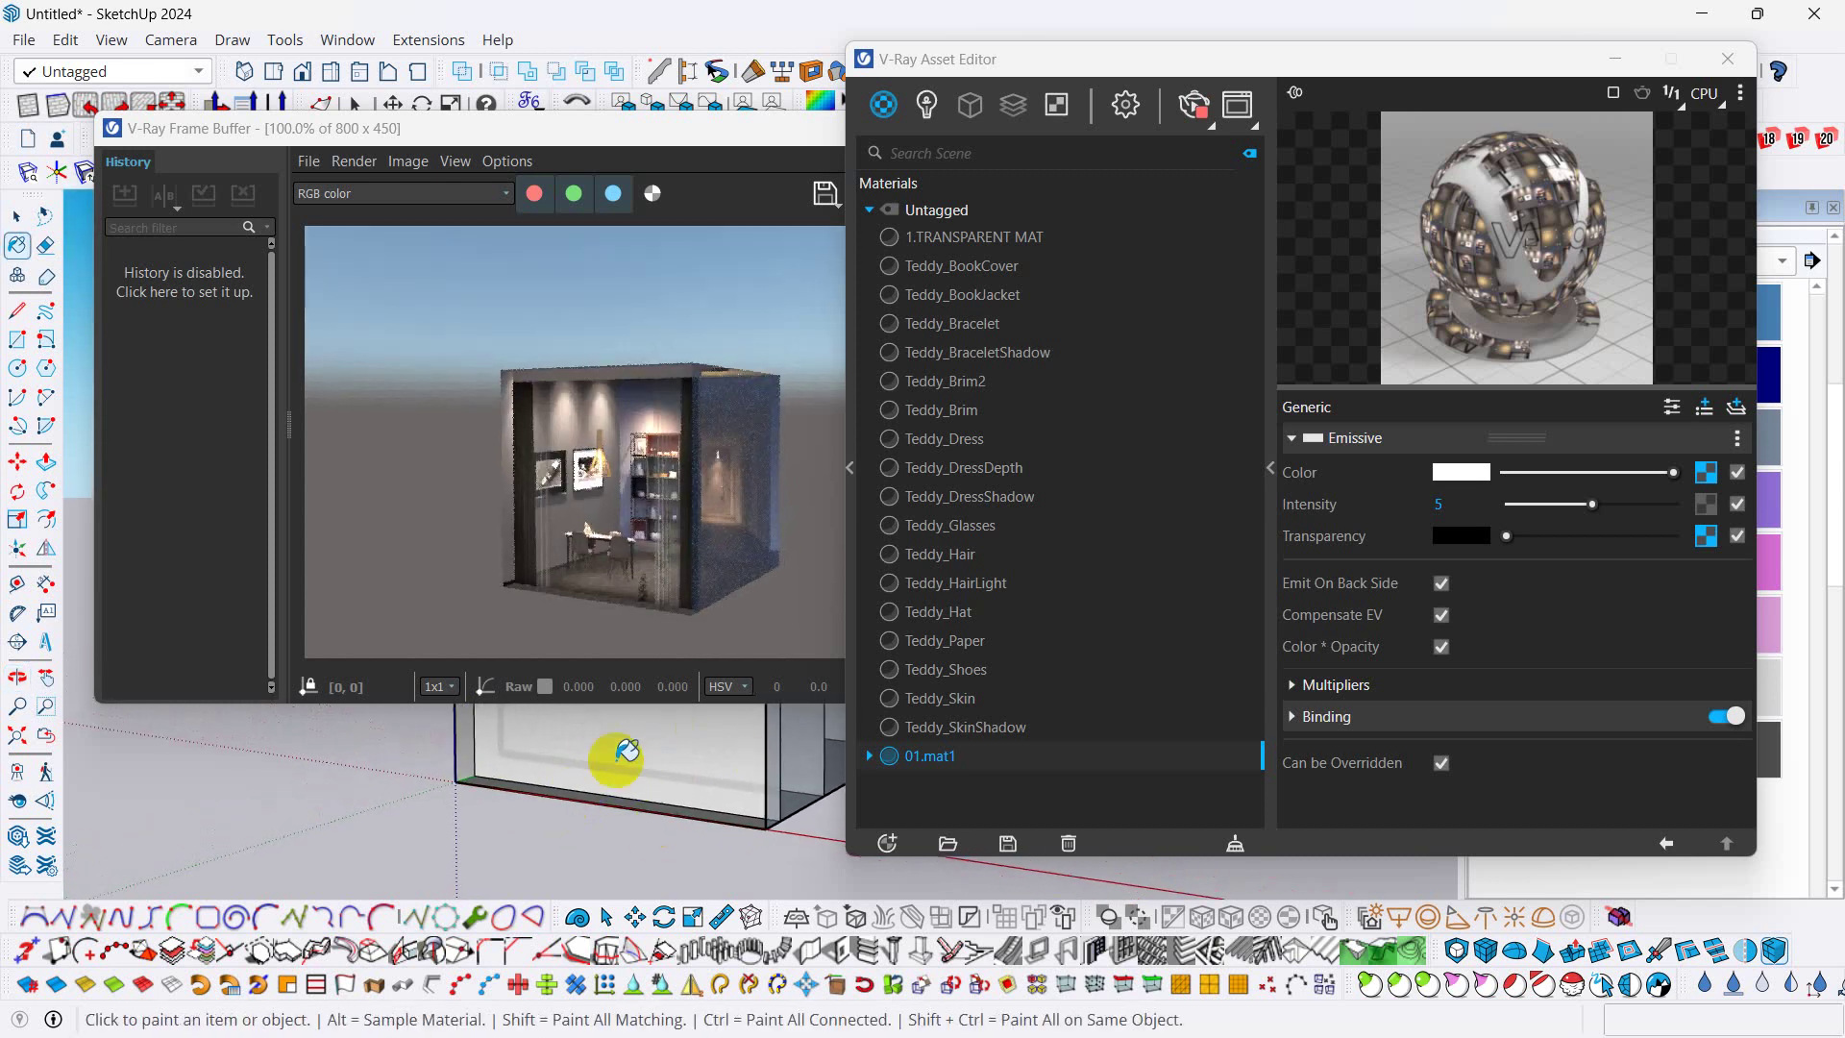
key(space)
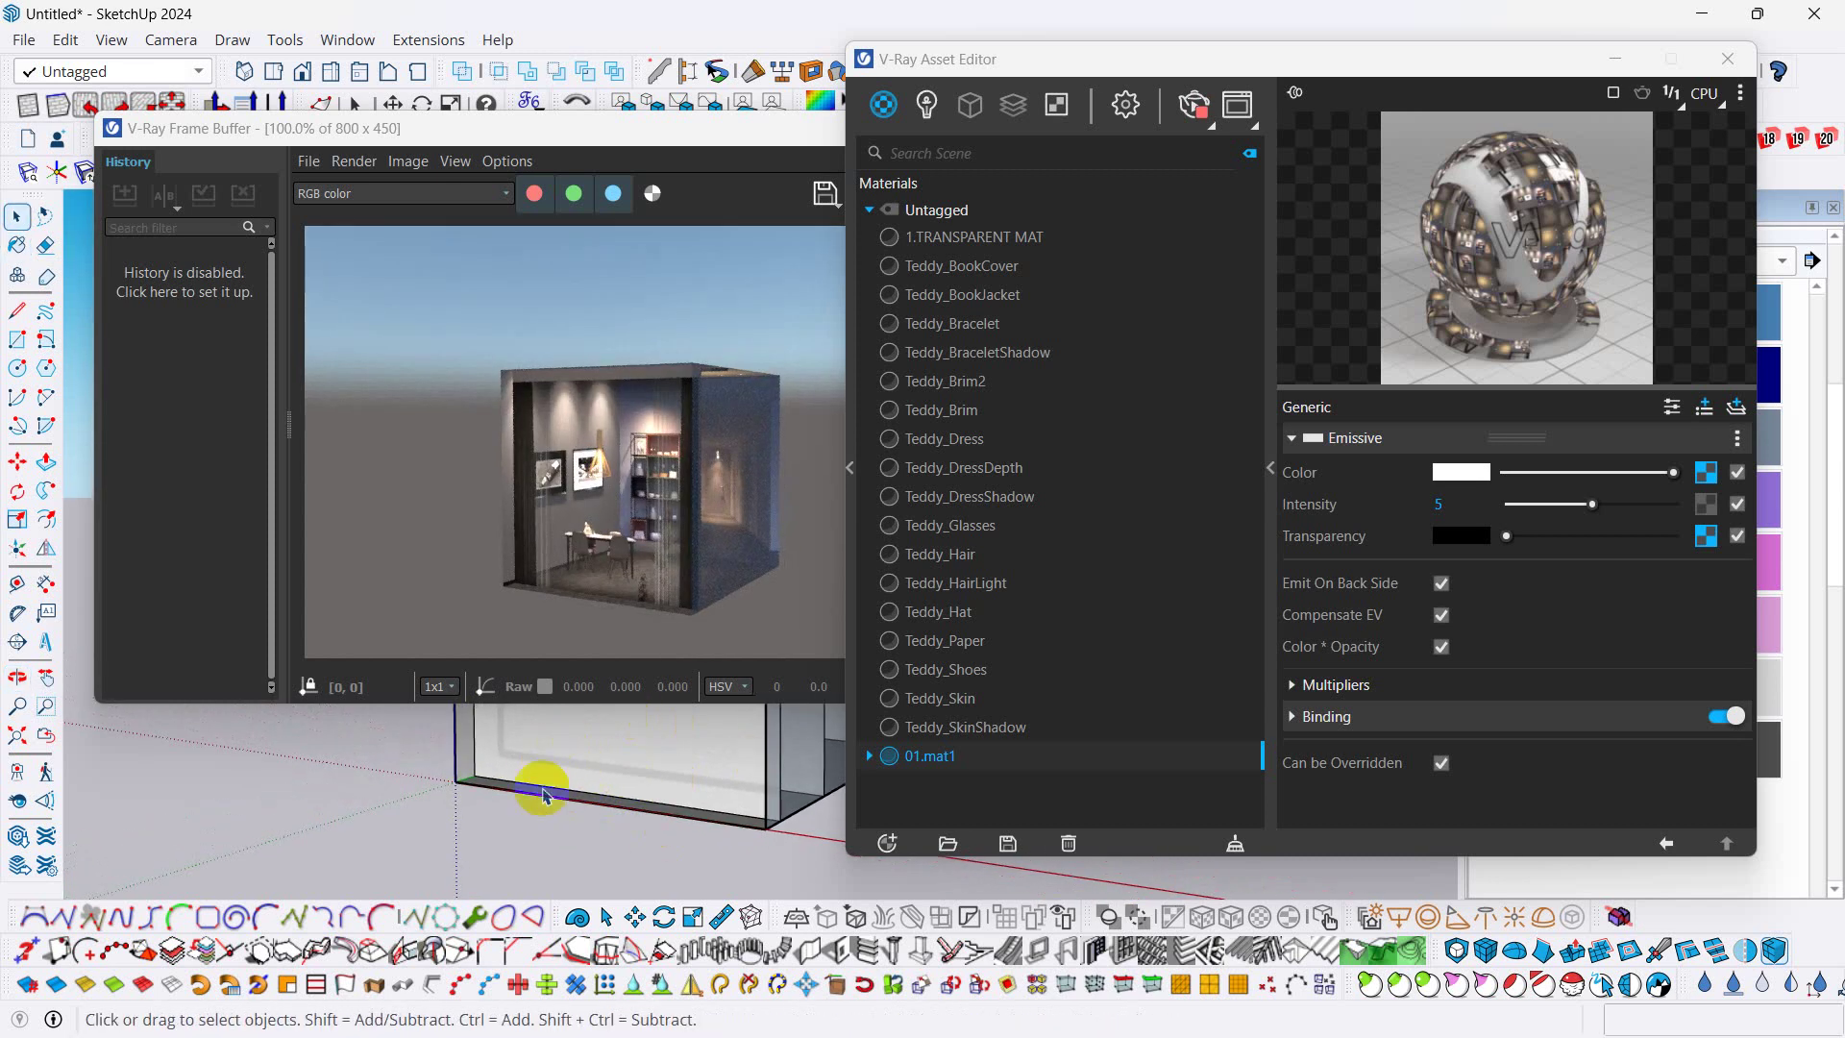
click(573, 781)
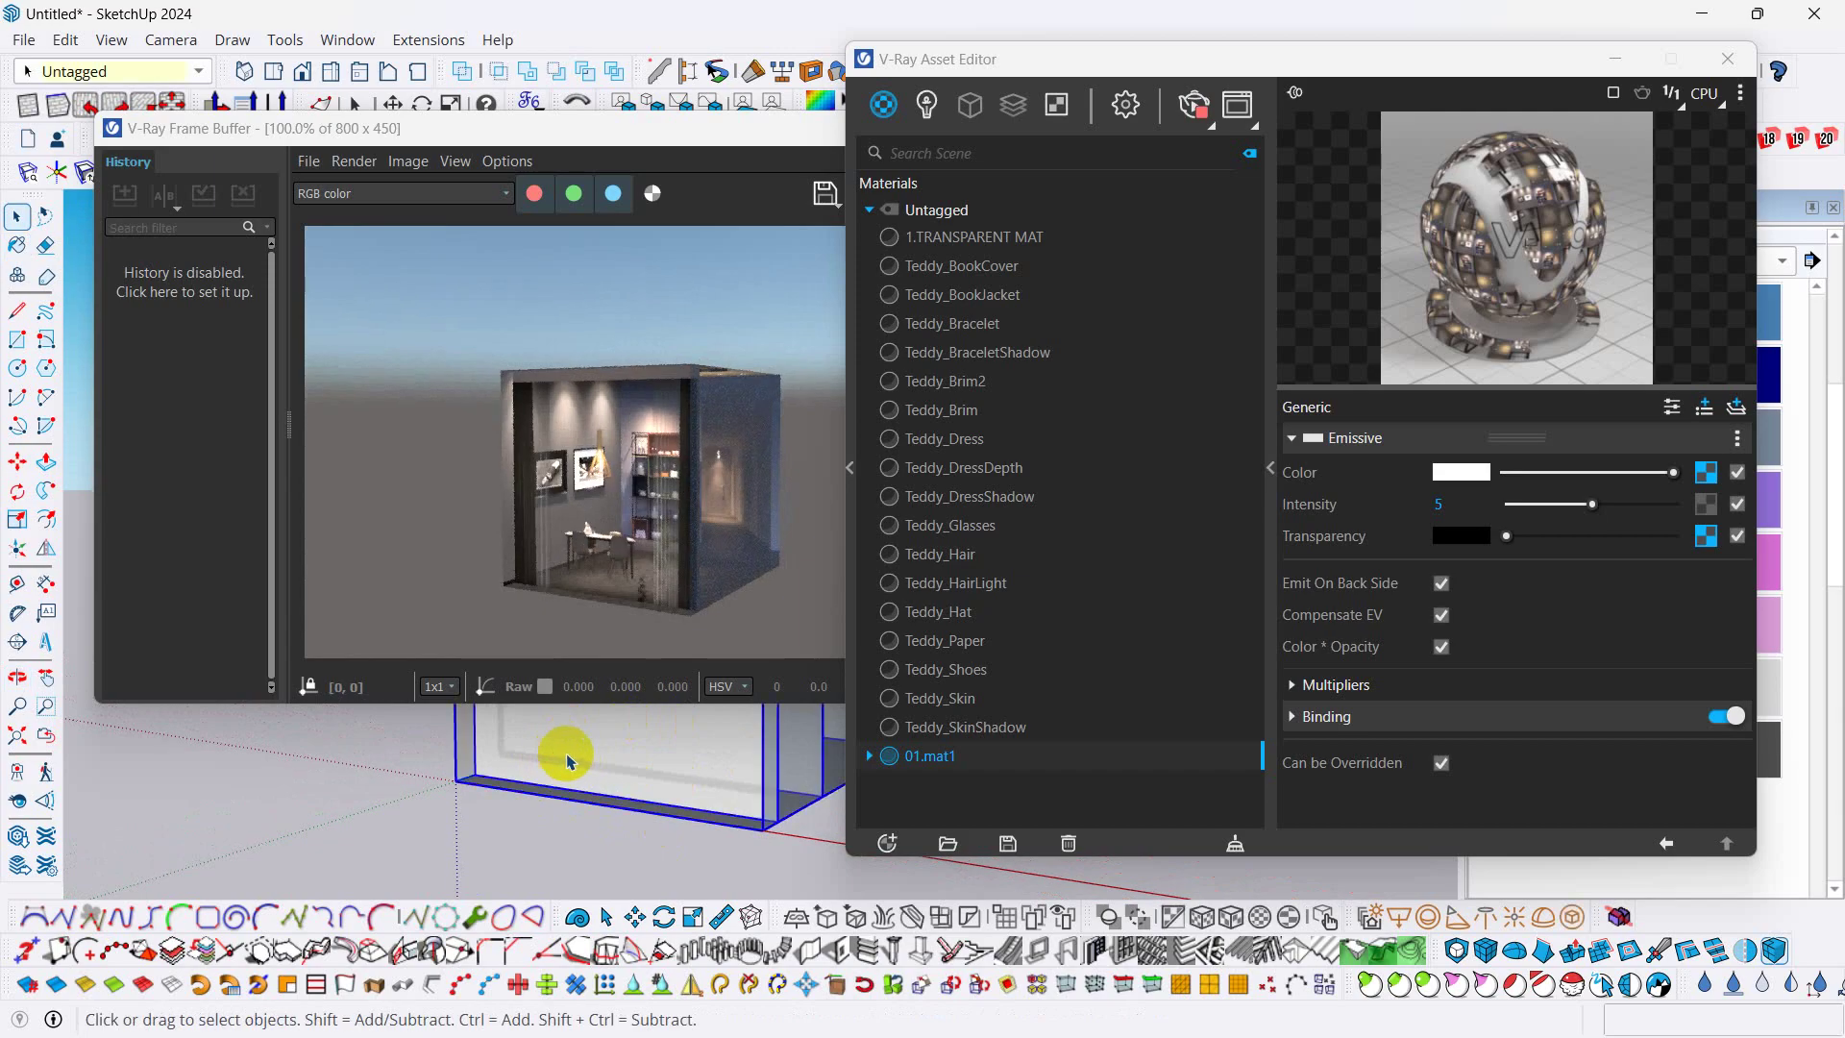
middle_drag(570, 761, 609, 771)
click(708, 375)
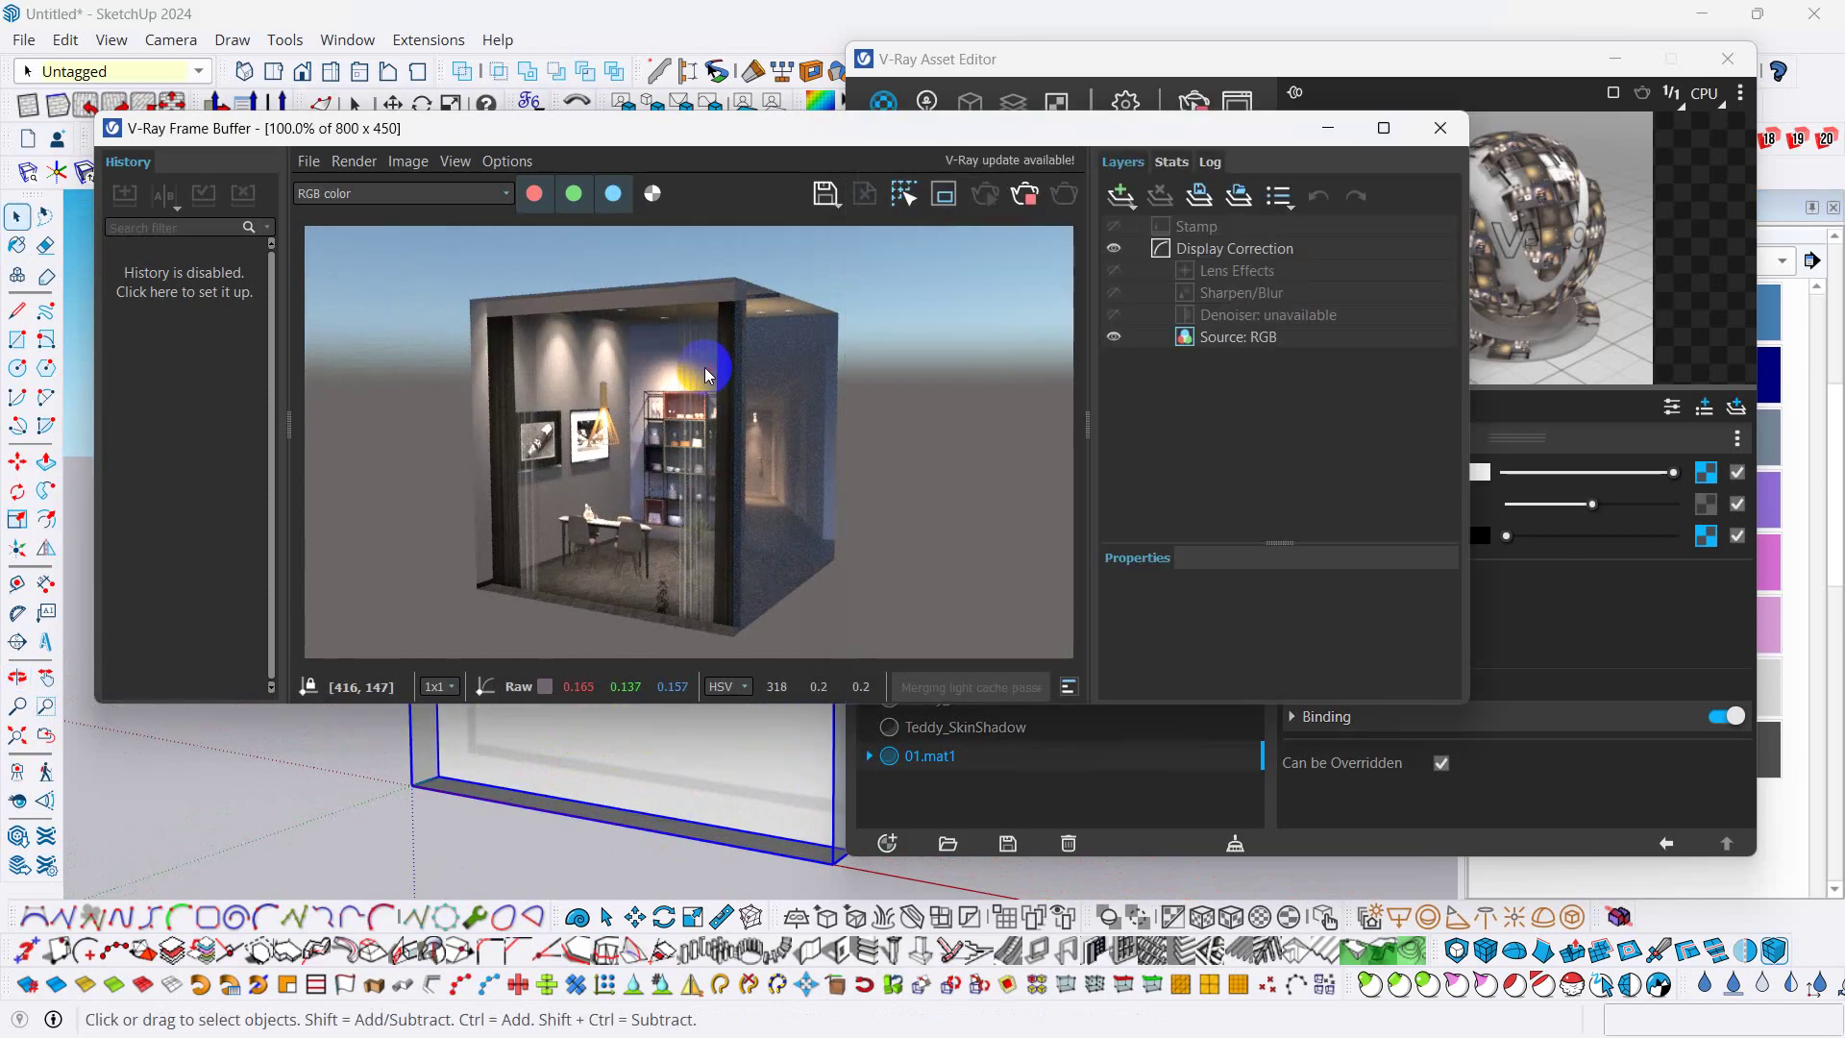
click(1438, 141)
- Stop the interactive V-Ray render and launch Enscape in a separate window
mouse_move(506, 618)
middle_down()
mouse_move(494, 647)
mouse_move(419, 473)
middle_up()
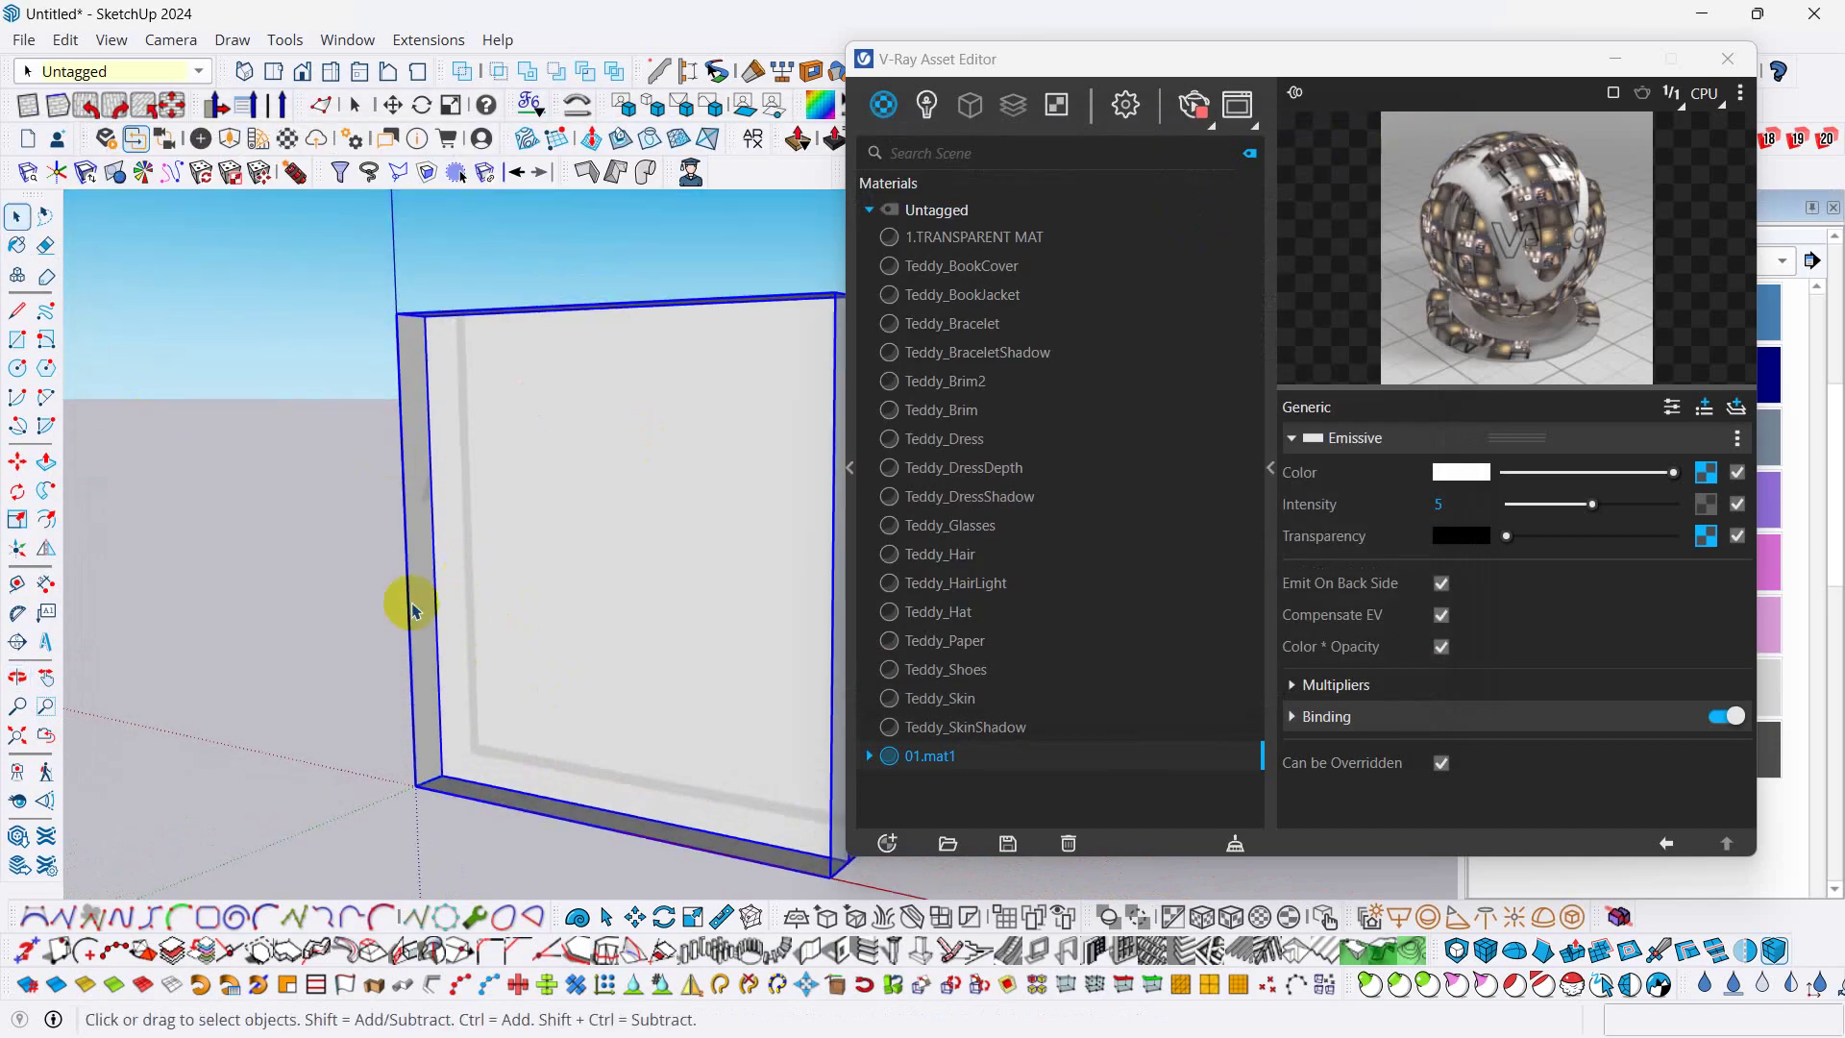
middle_drag(404, 626, 465, 638)
drag(1349, 63, 1463, 56)
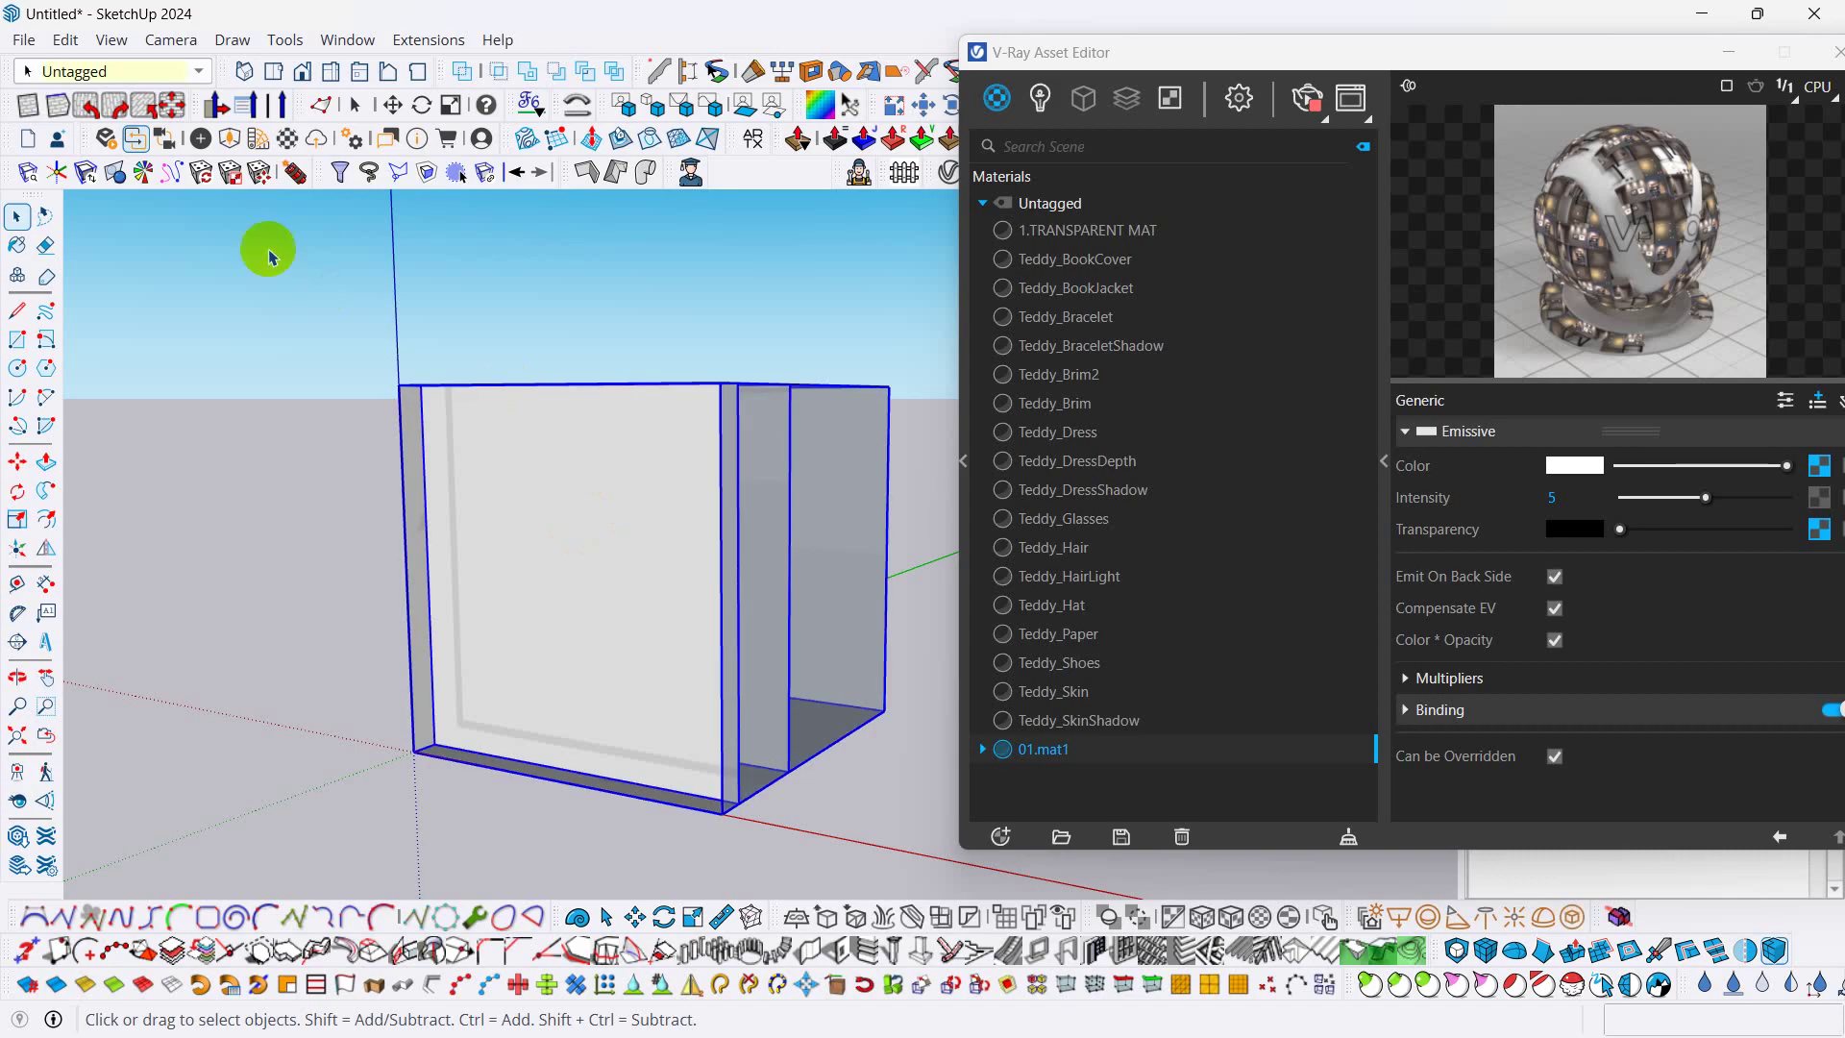
click(178, 294)
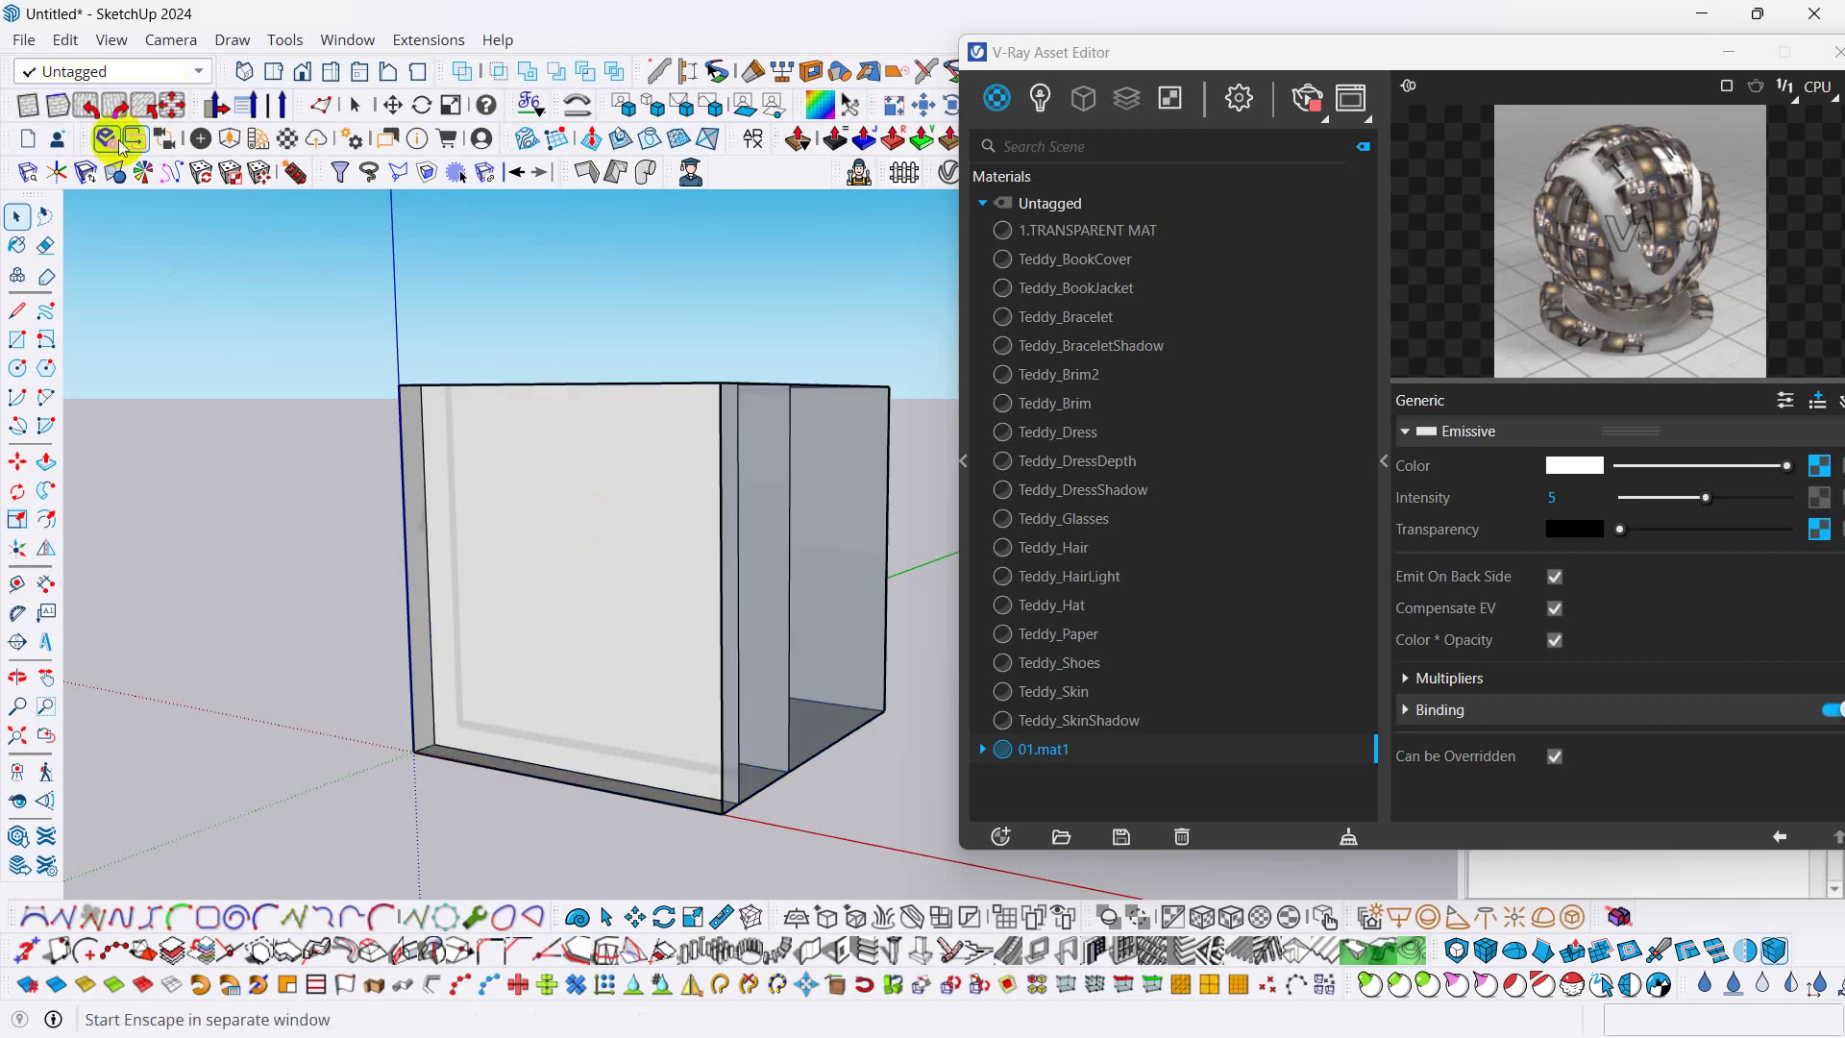
click(1307, 98)
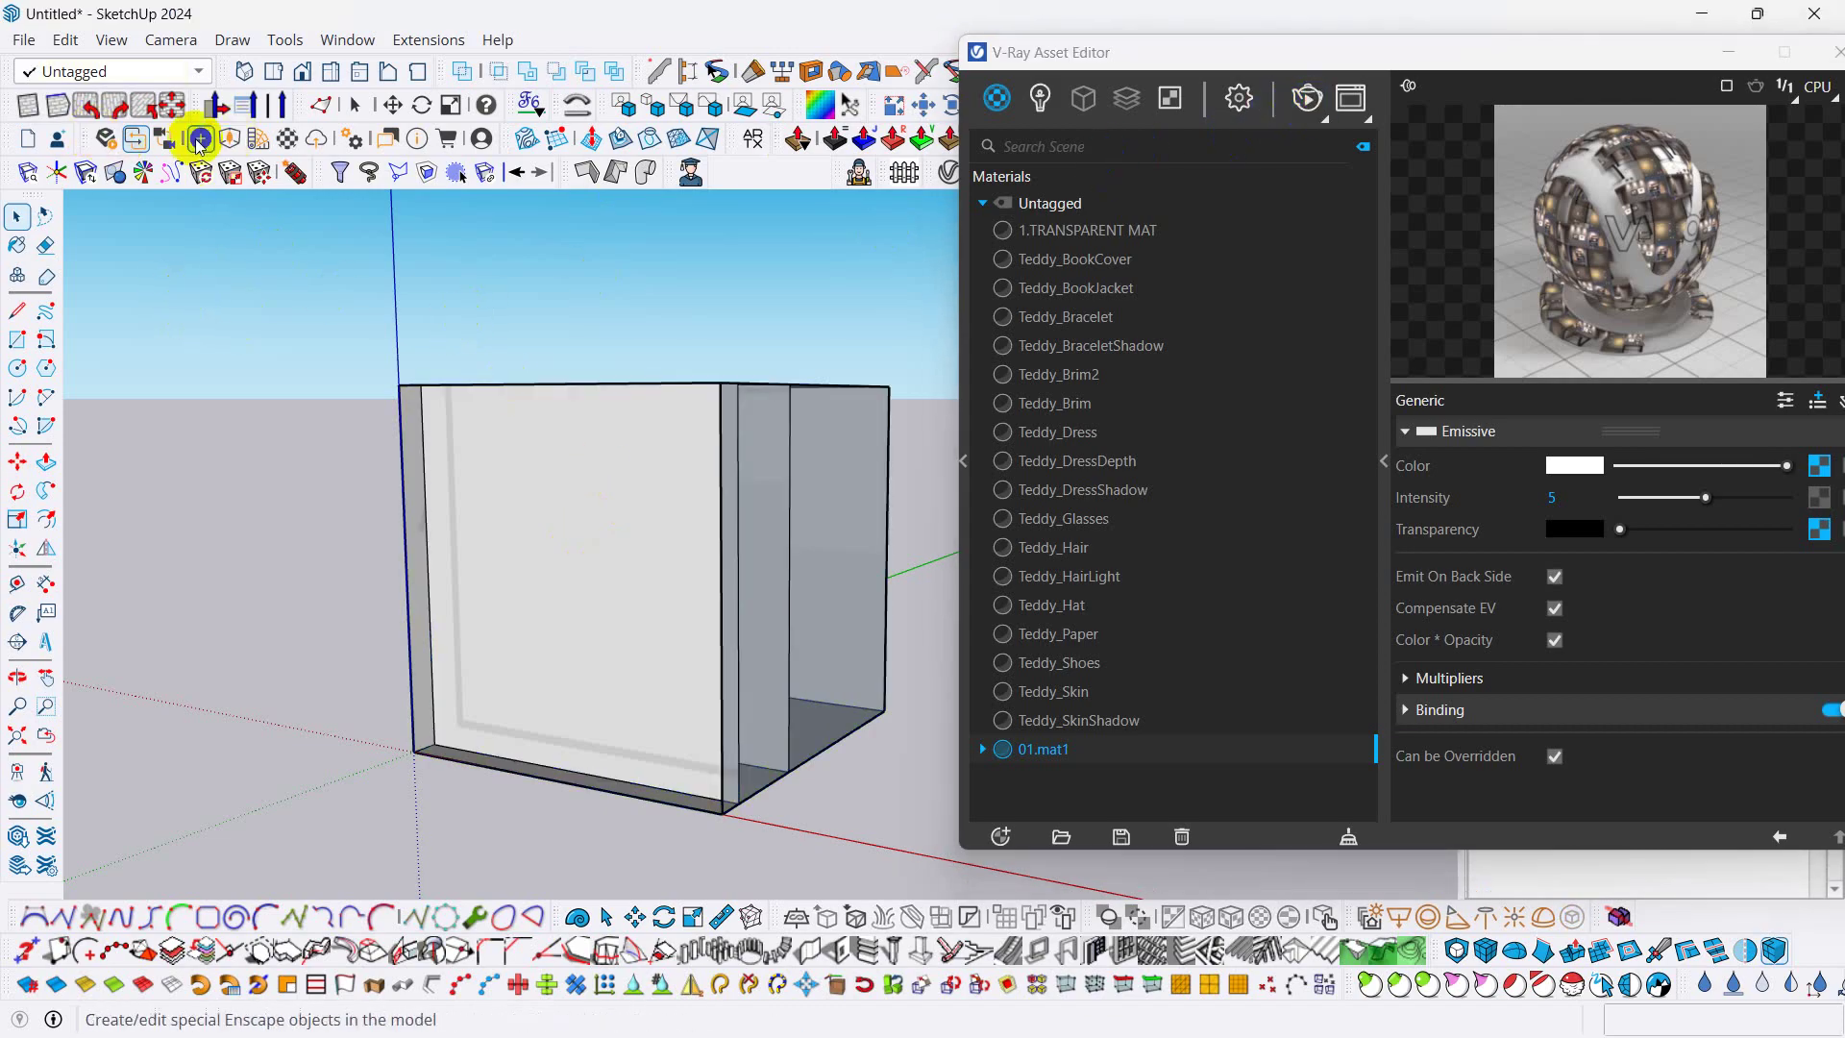
click(106, 142)
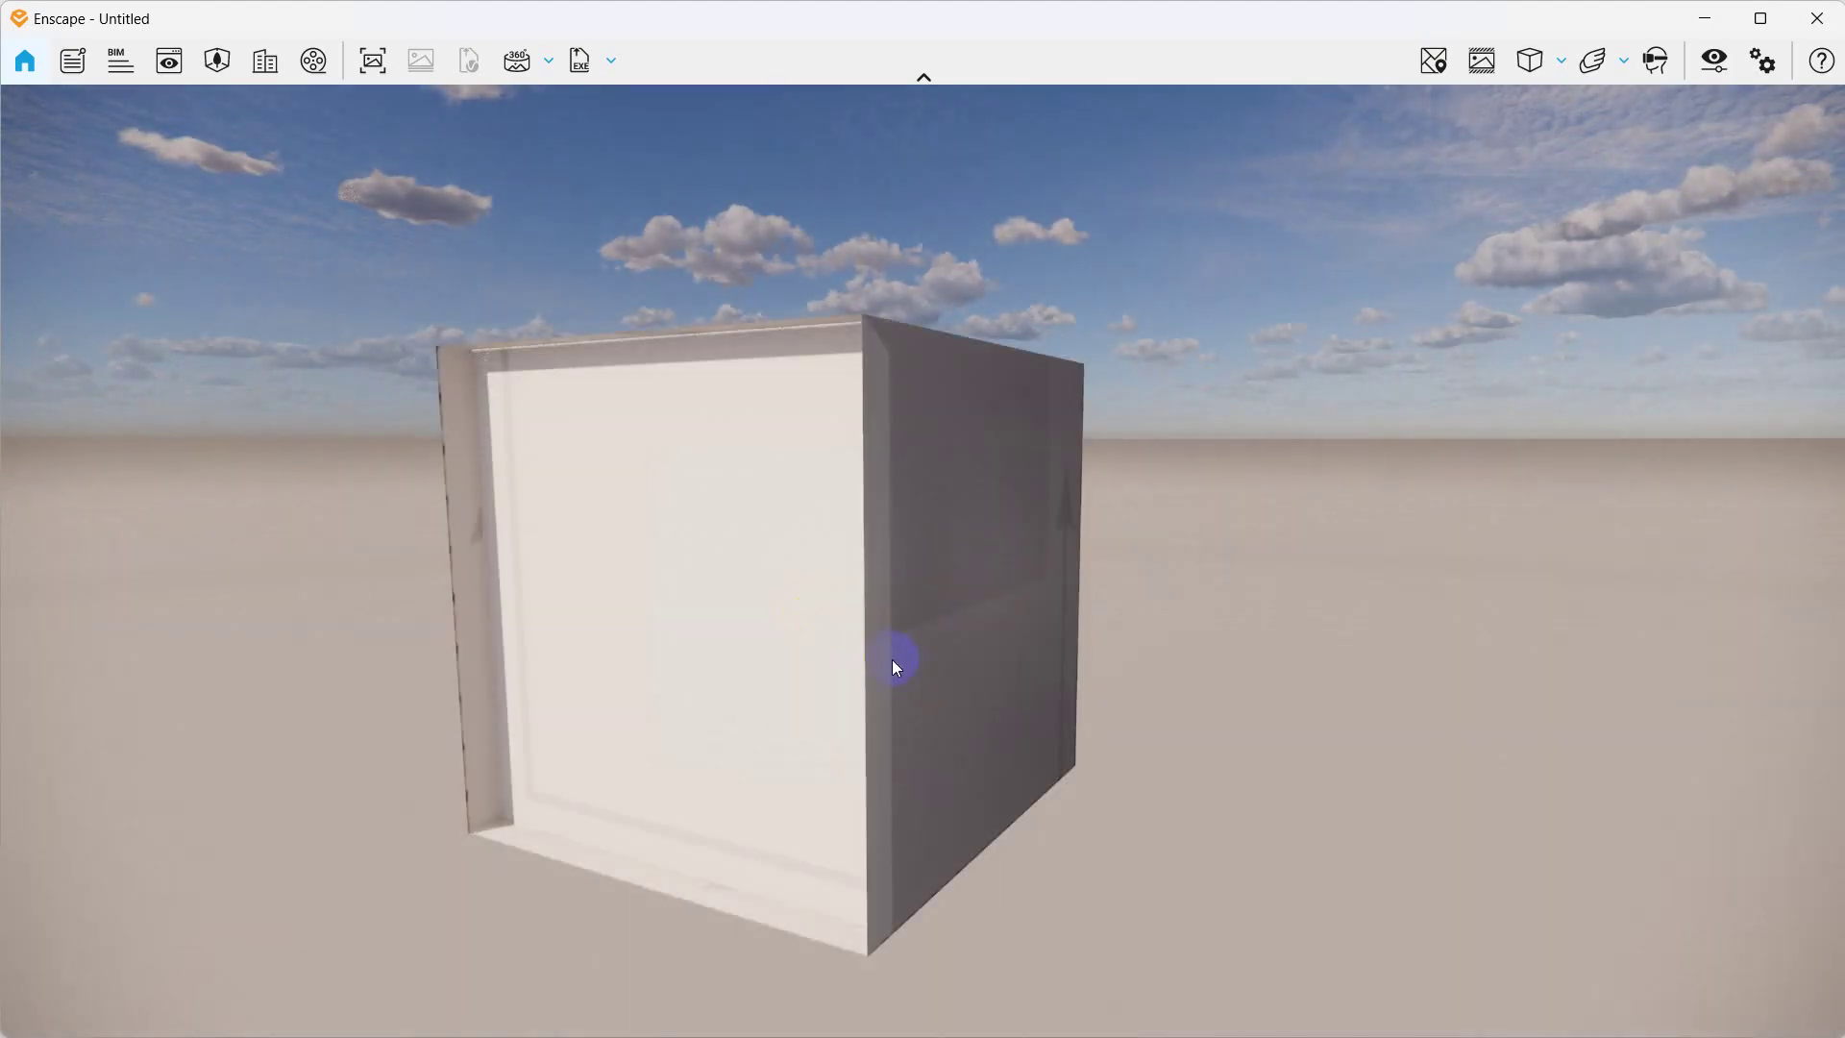
- Pull the Enscape camera back to preview the white box in daylight
scroll(726, 658, down, 3)
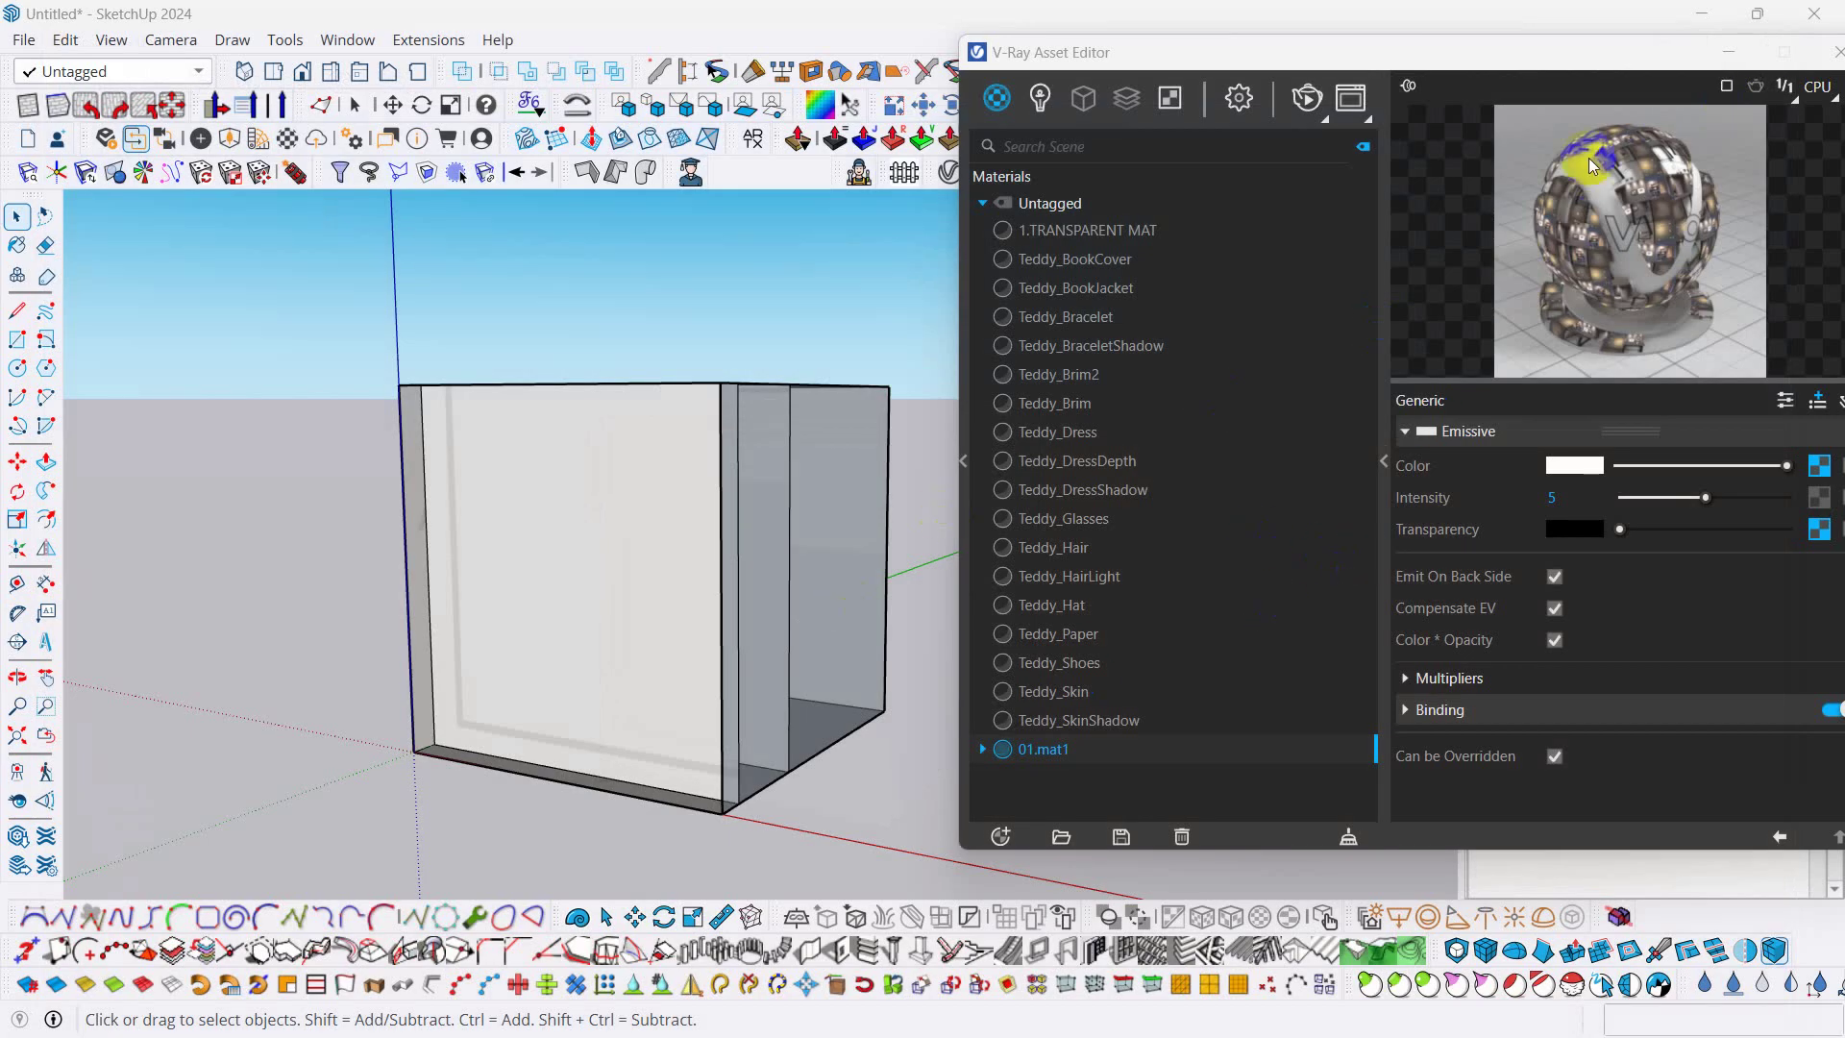
- Close the V-Ray Asset Editor and open 01.mat1 for editing in Materials
drag(1680, 43, 1260, 58)
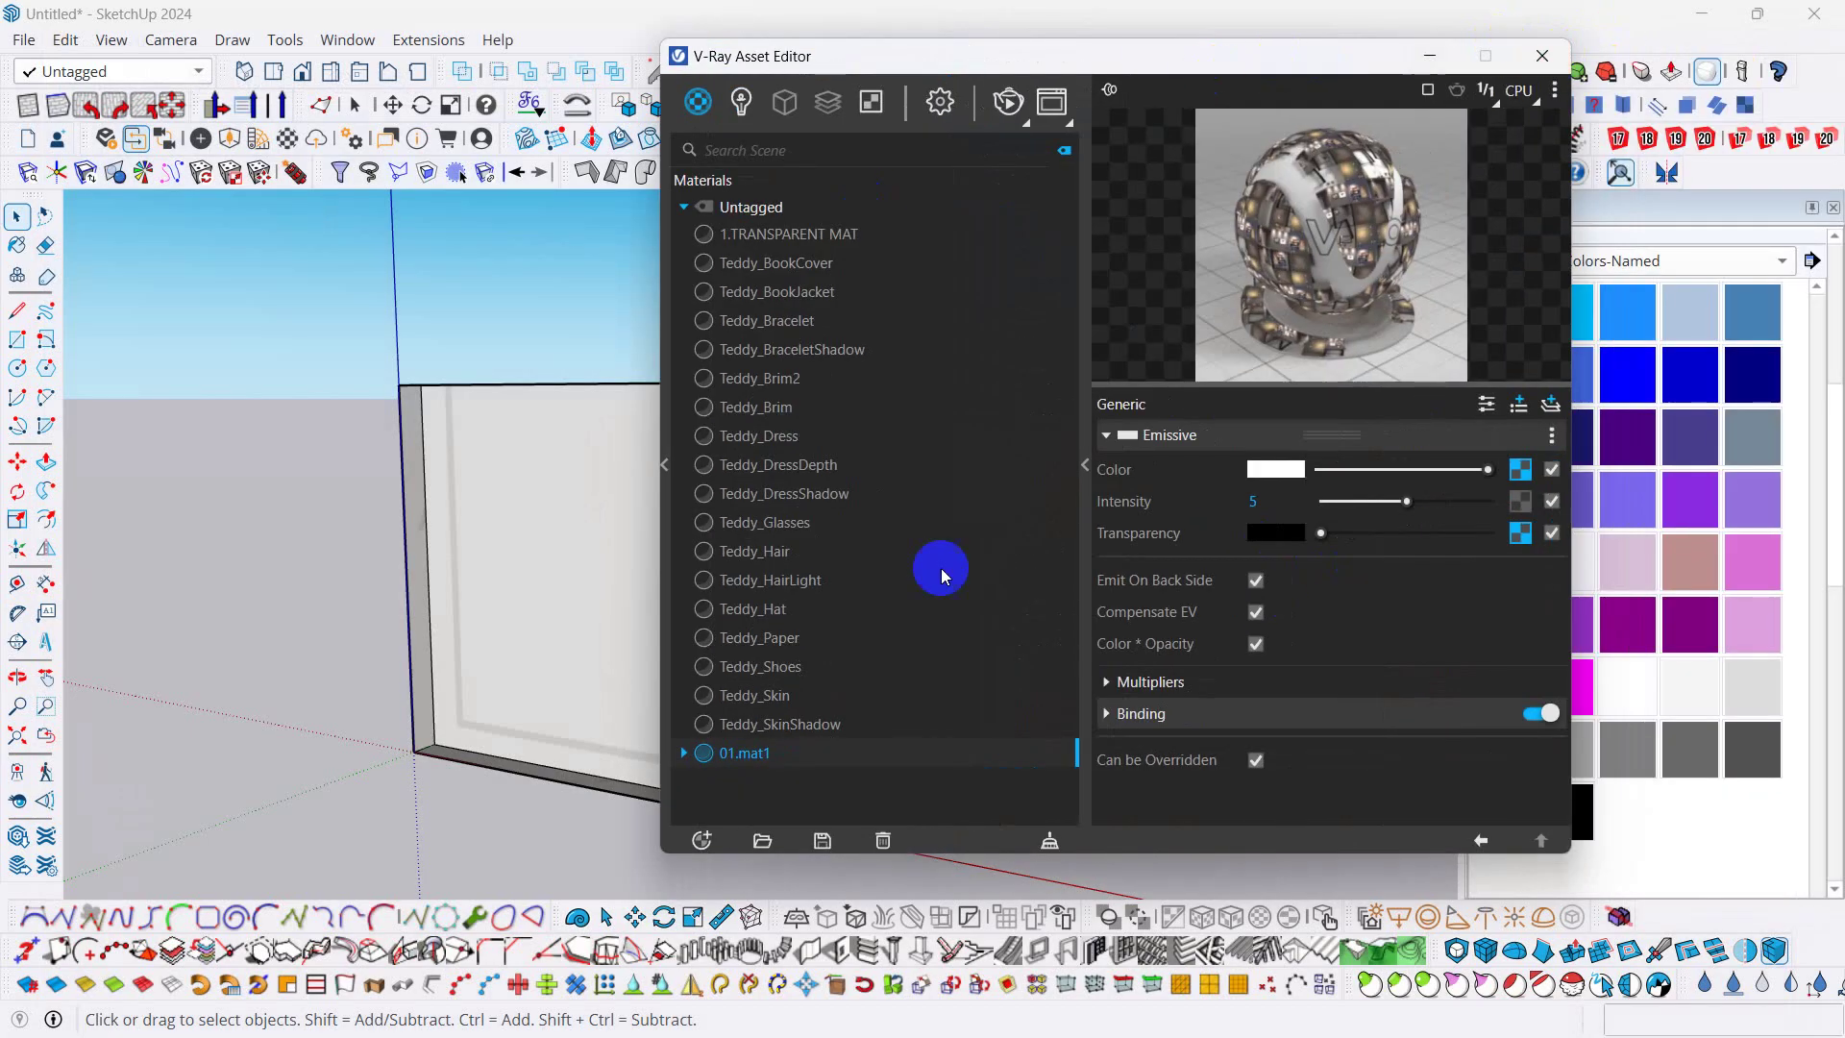
click(1542, 56)
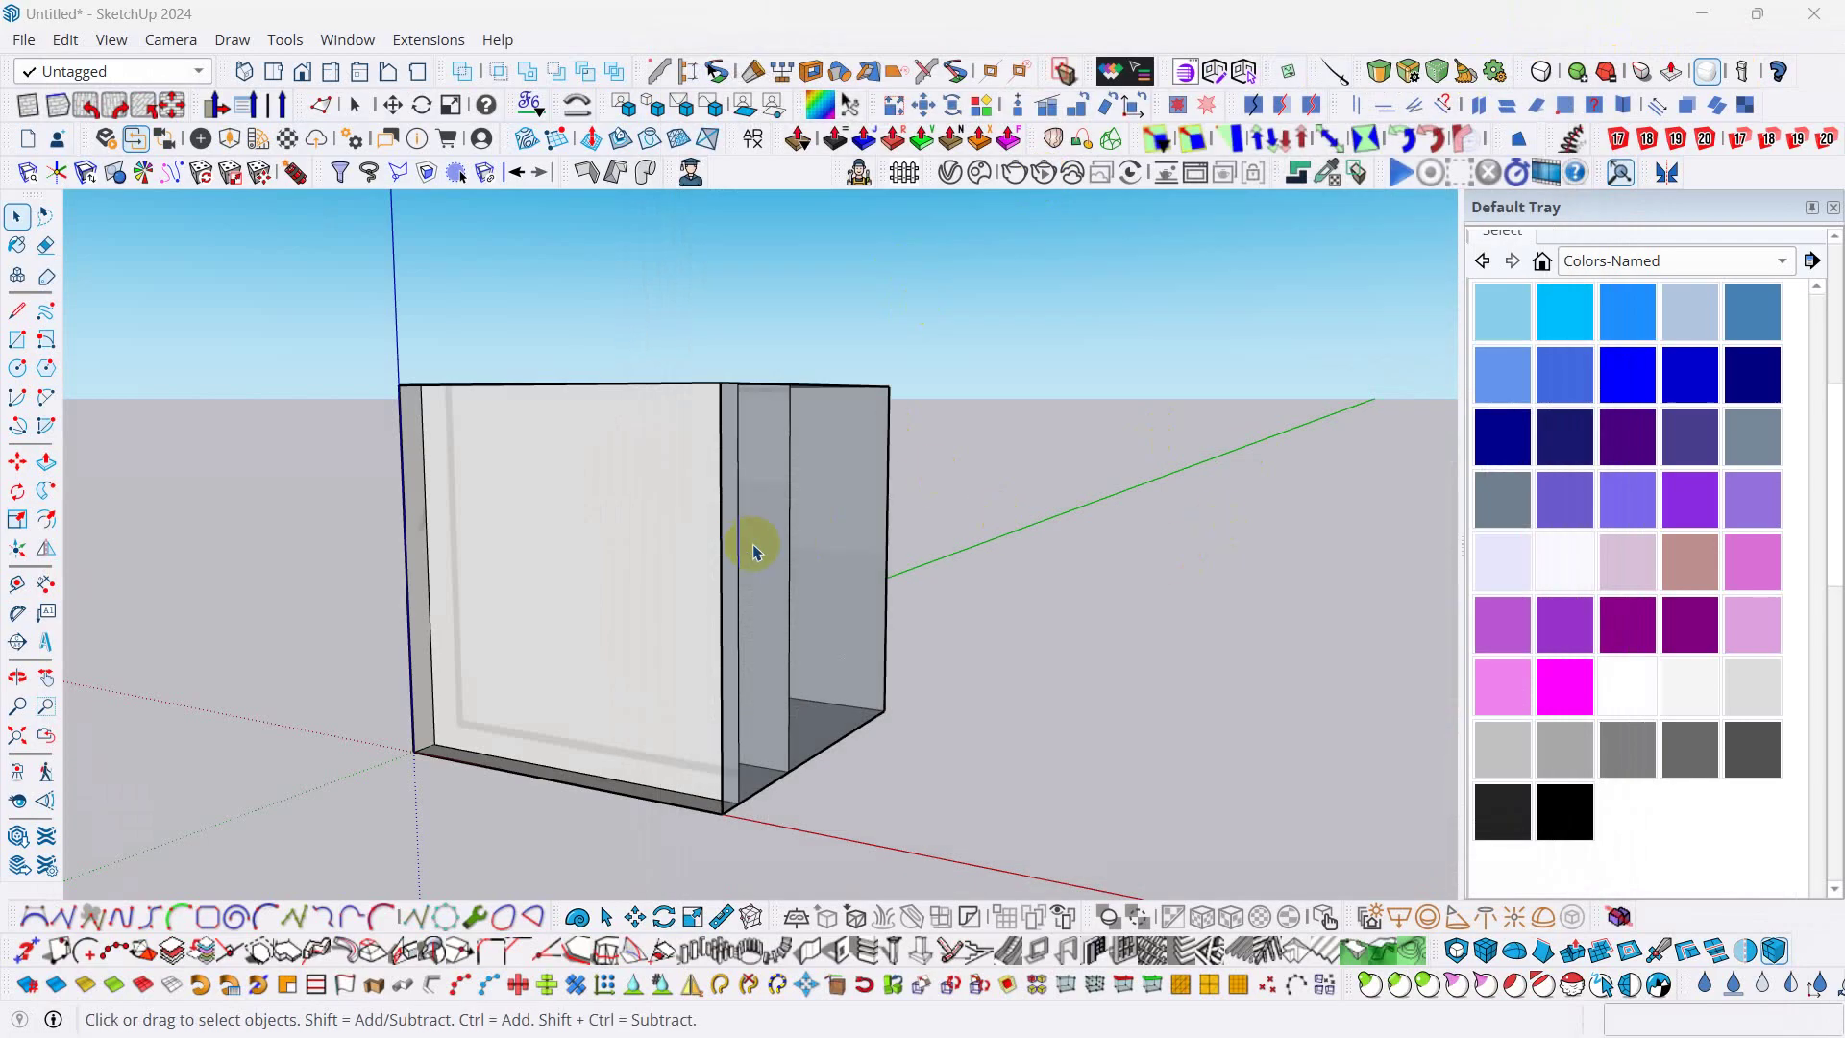
key(b)
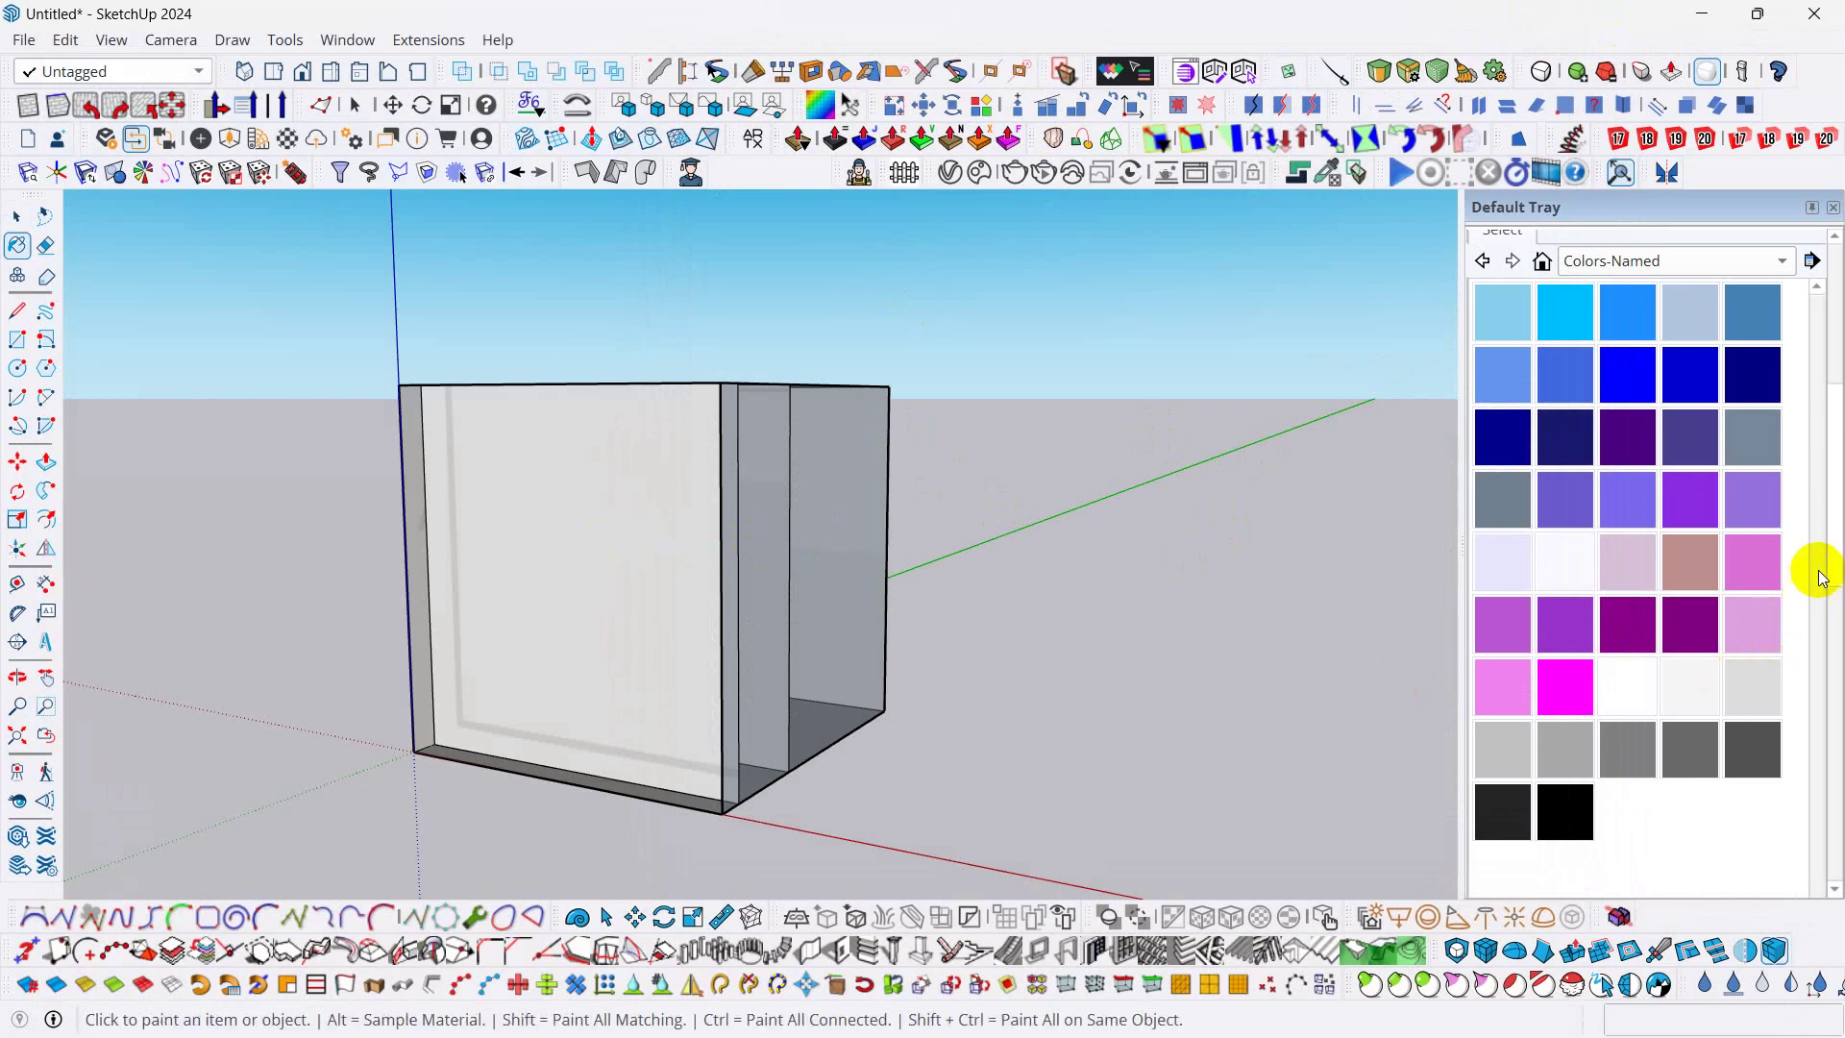
drag(1836, 541, 1817, 260)
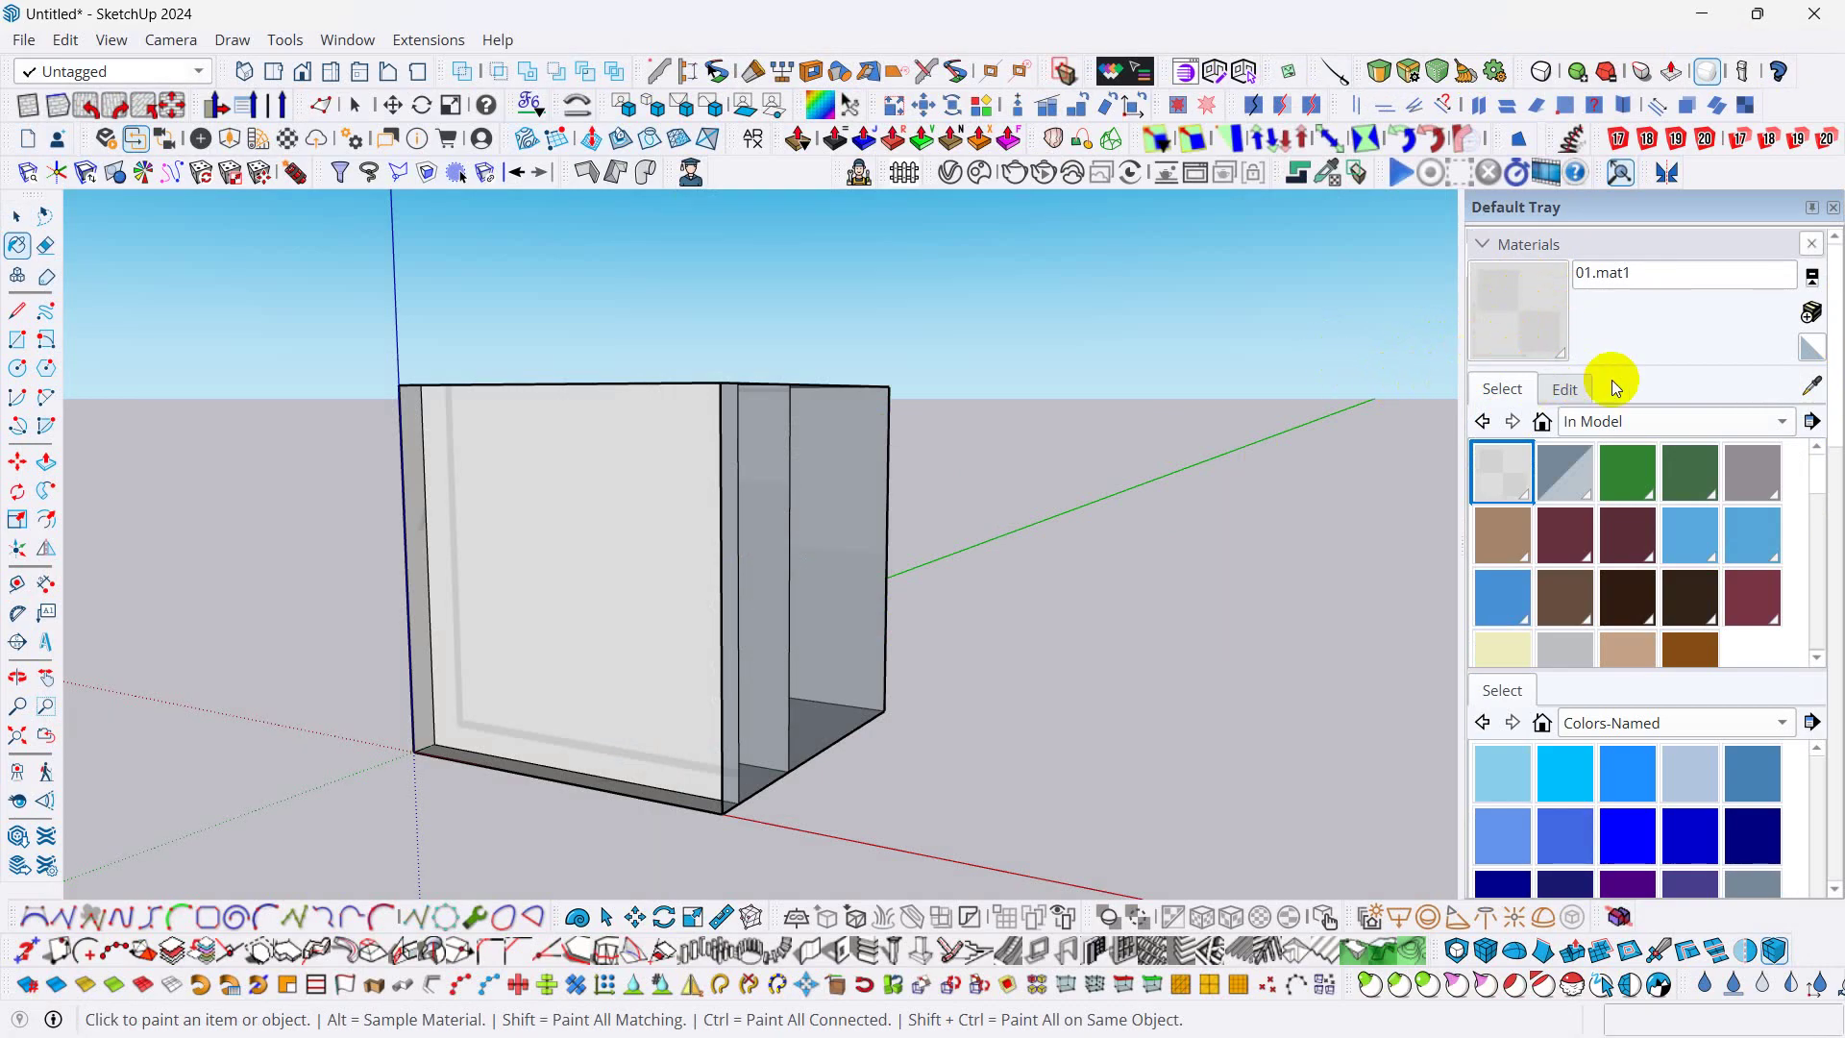
click(1567, 391)
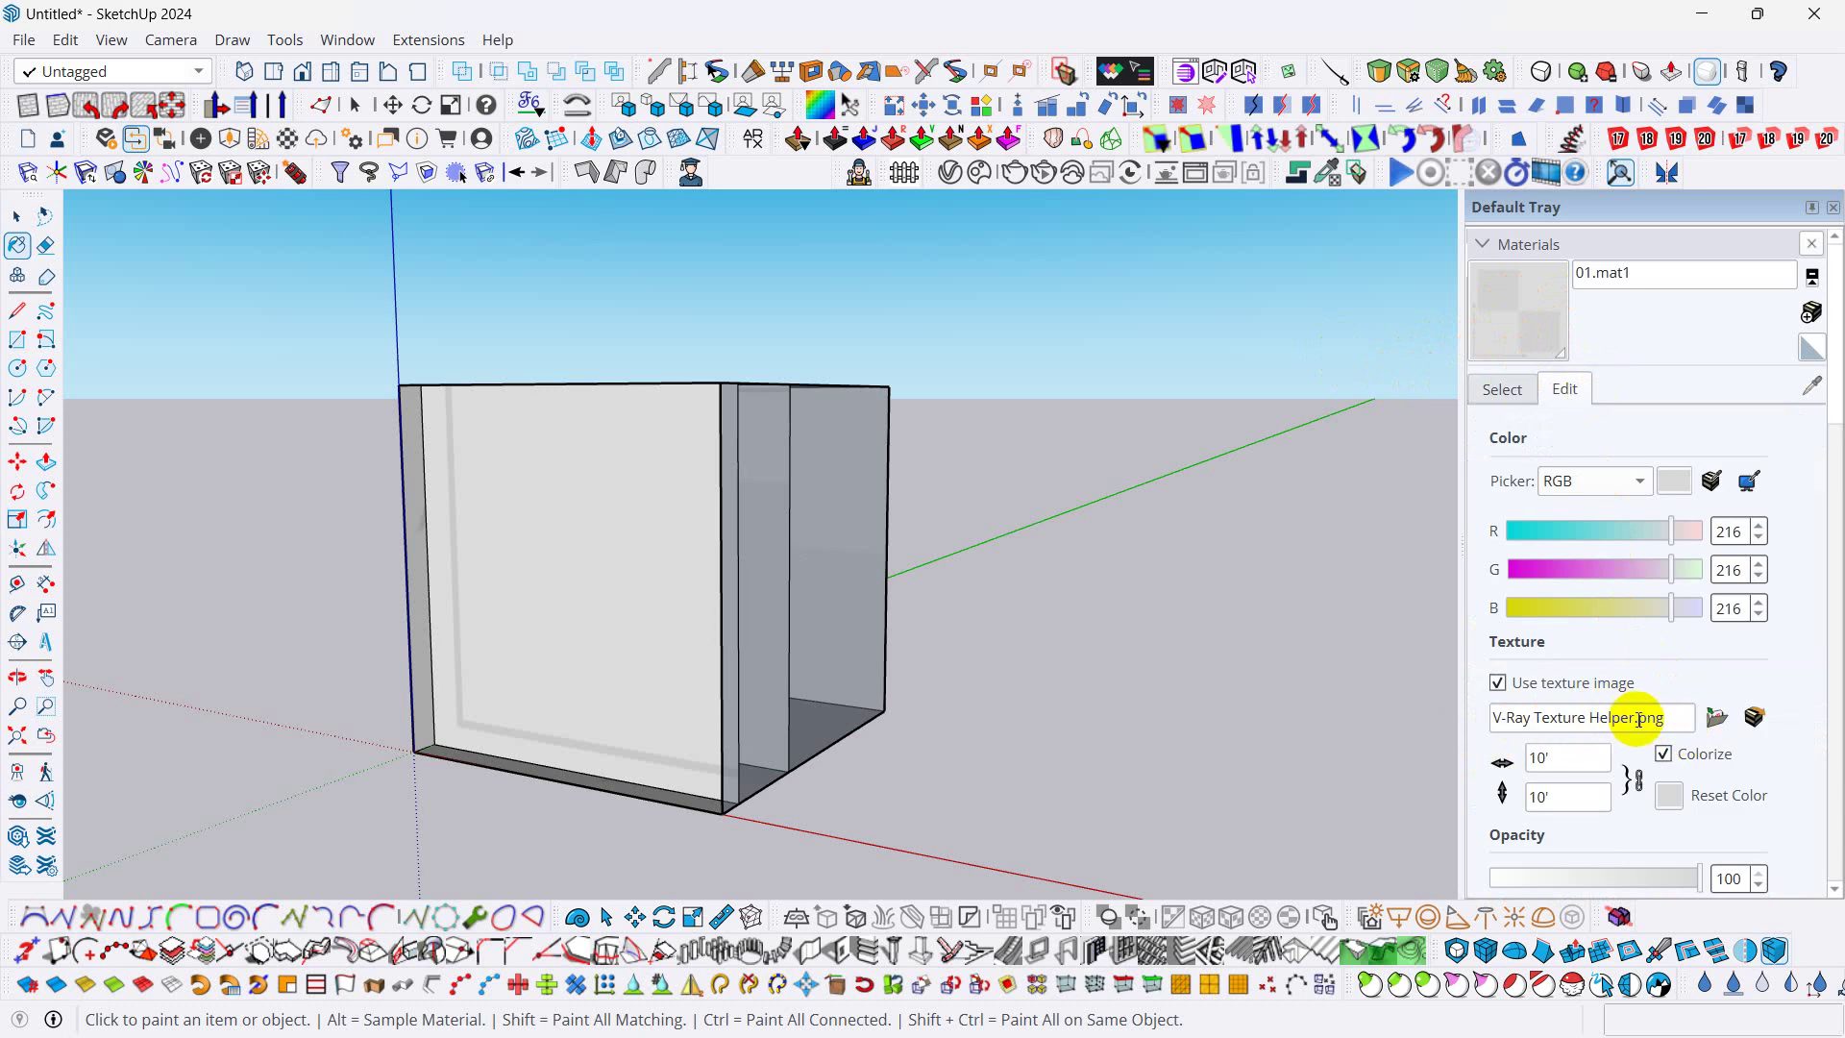
- Load wP_Rooms_v1_R13_S_night_3k.png from the 2rb folder as the material's texture
click(1716, 719)
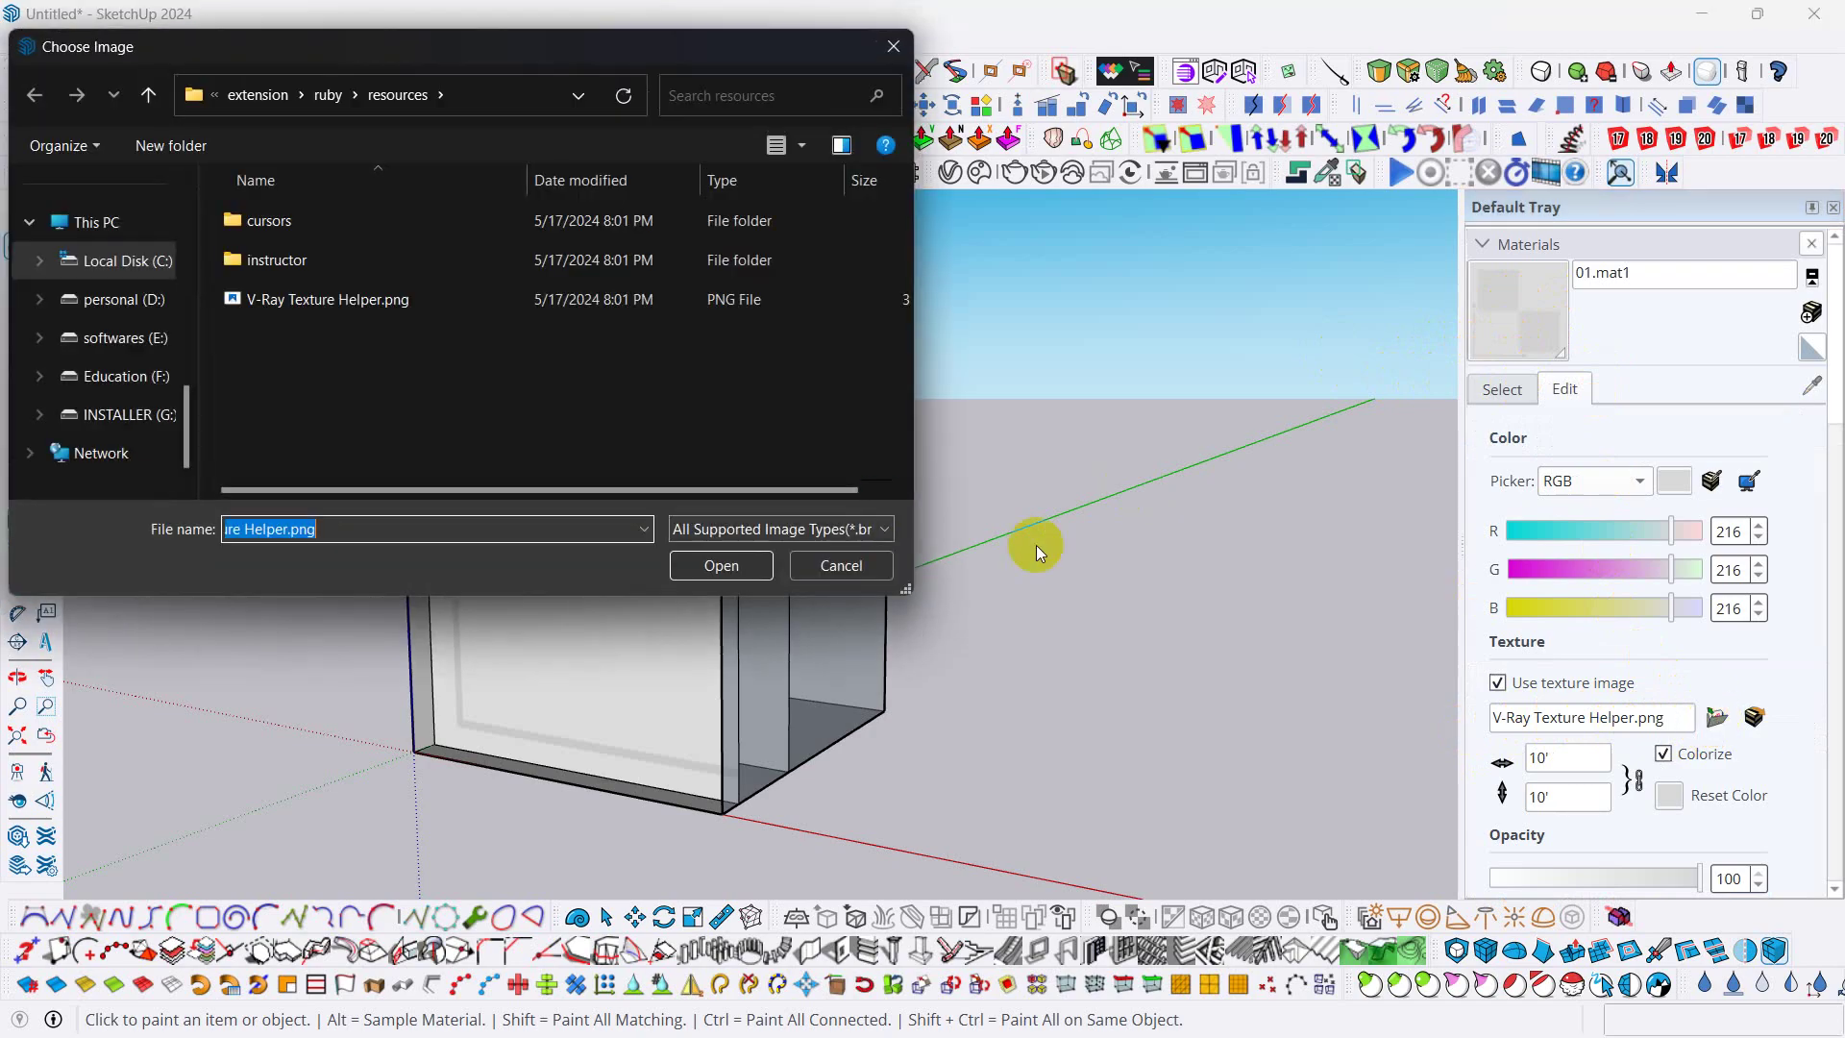
scroll(154, 365, up, 2)
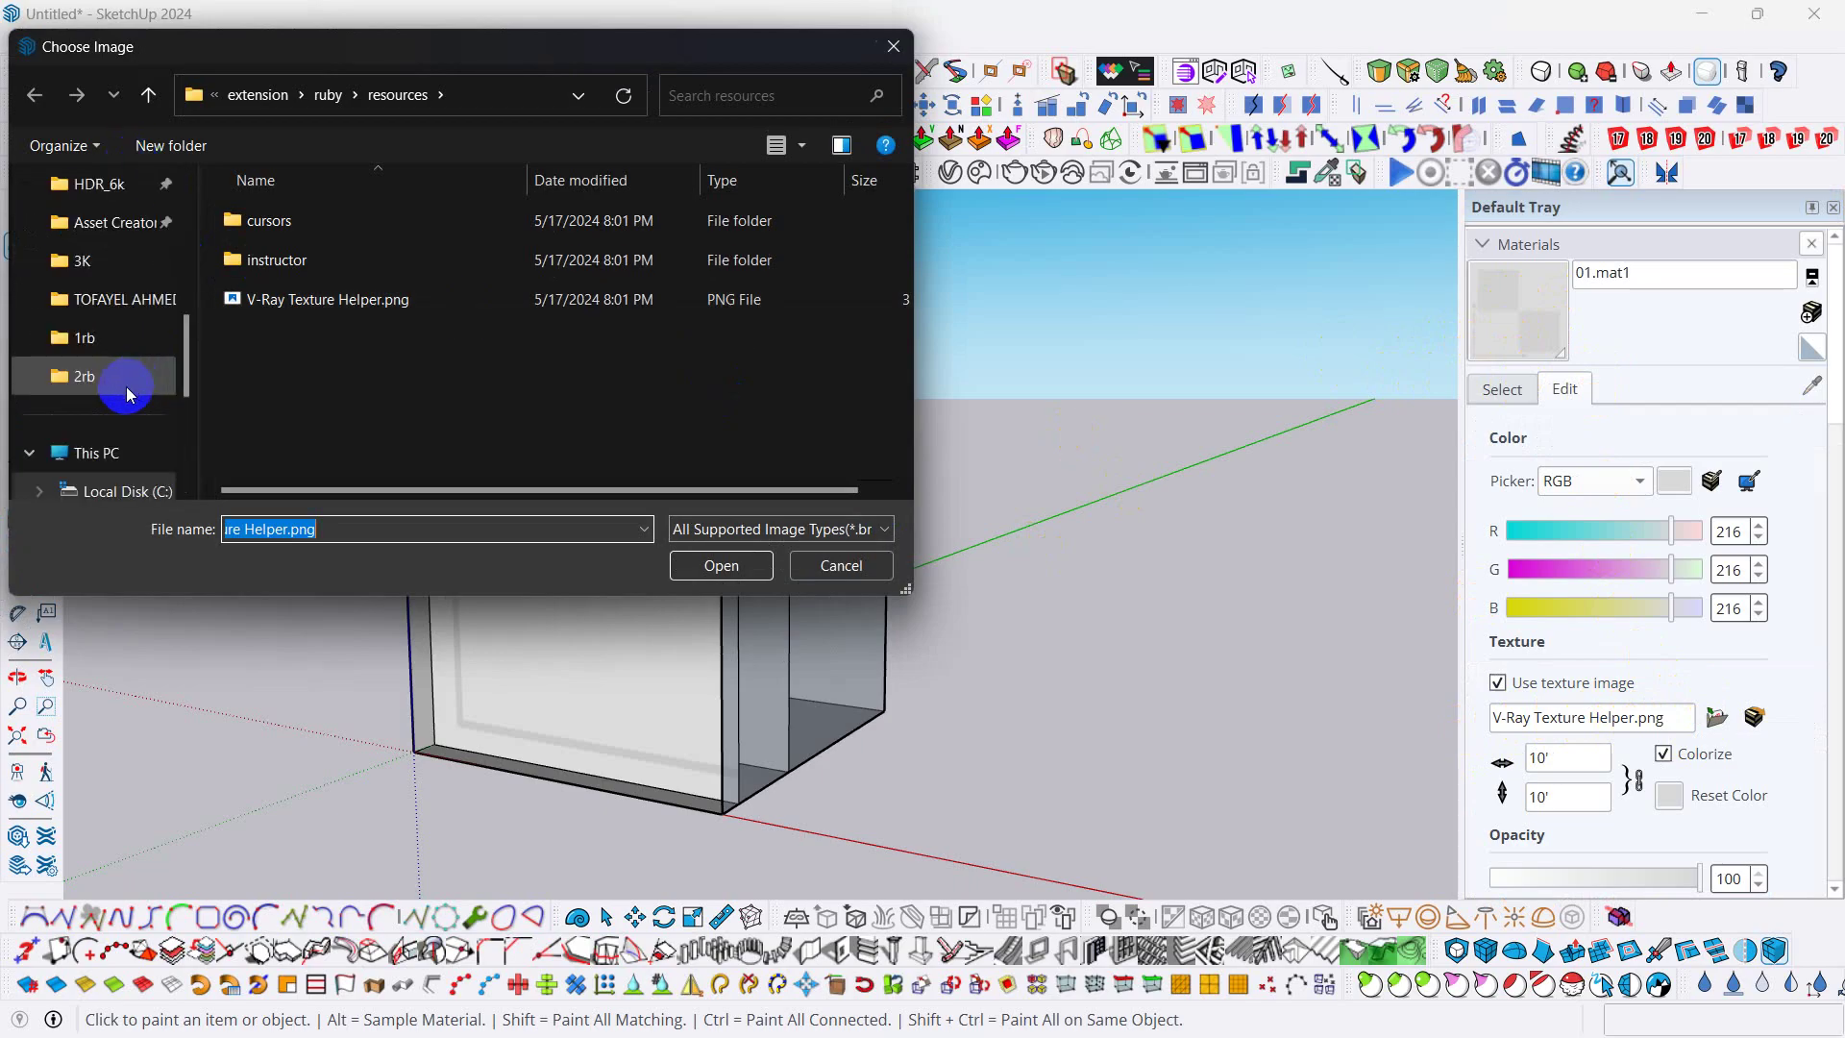
click(89, 377)
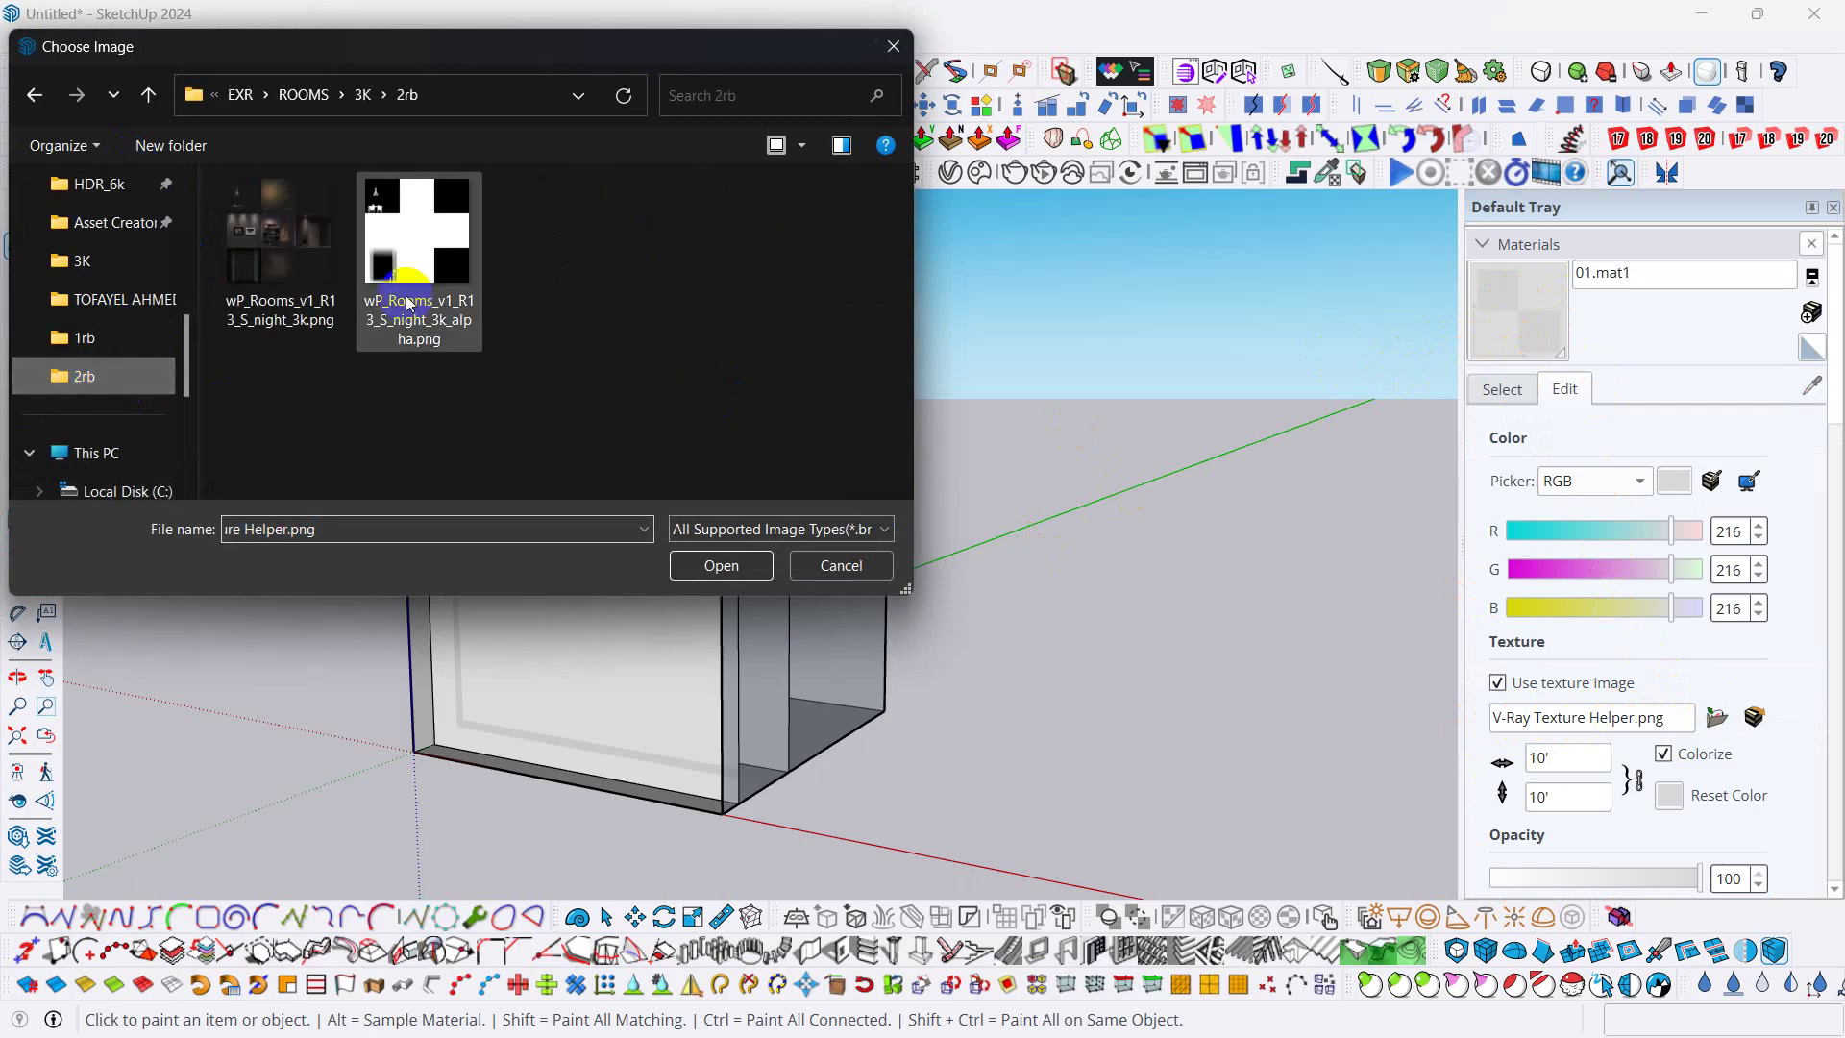
click(278, 312)
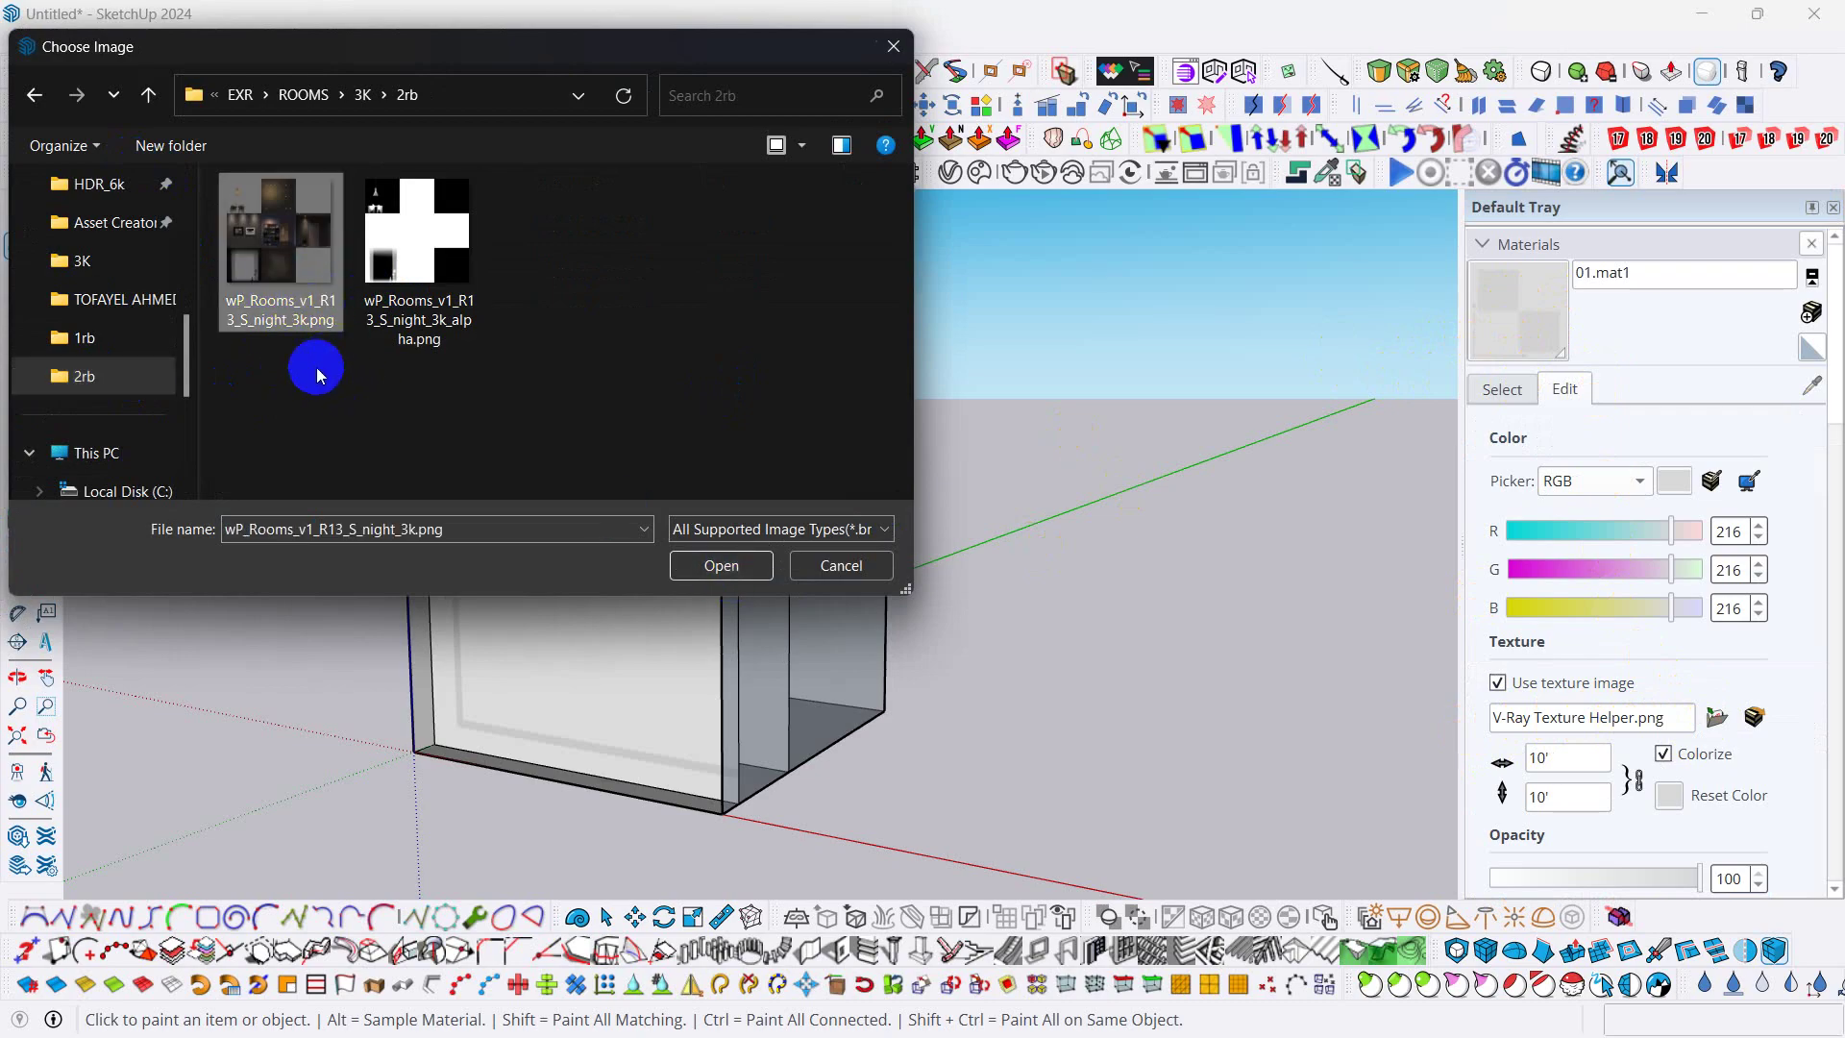
double_click(316, 280)
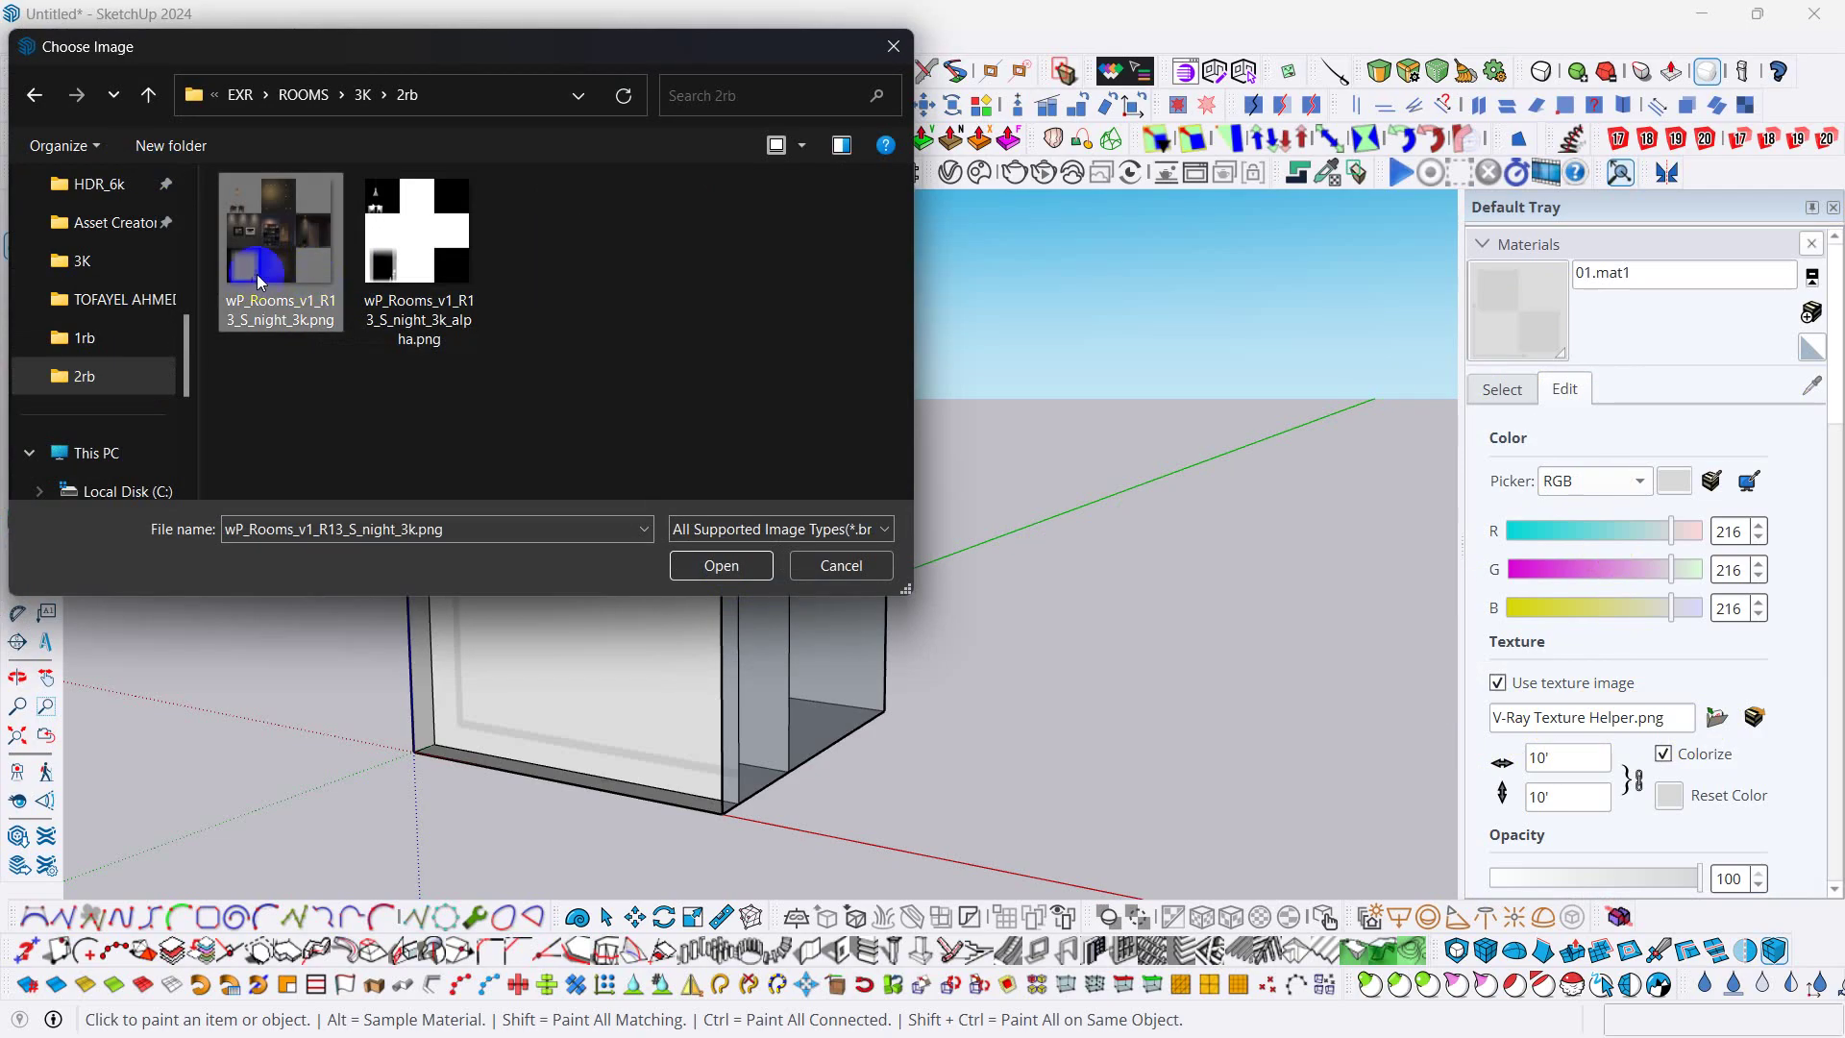
click(720, 565)
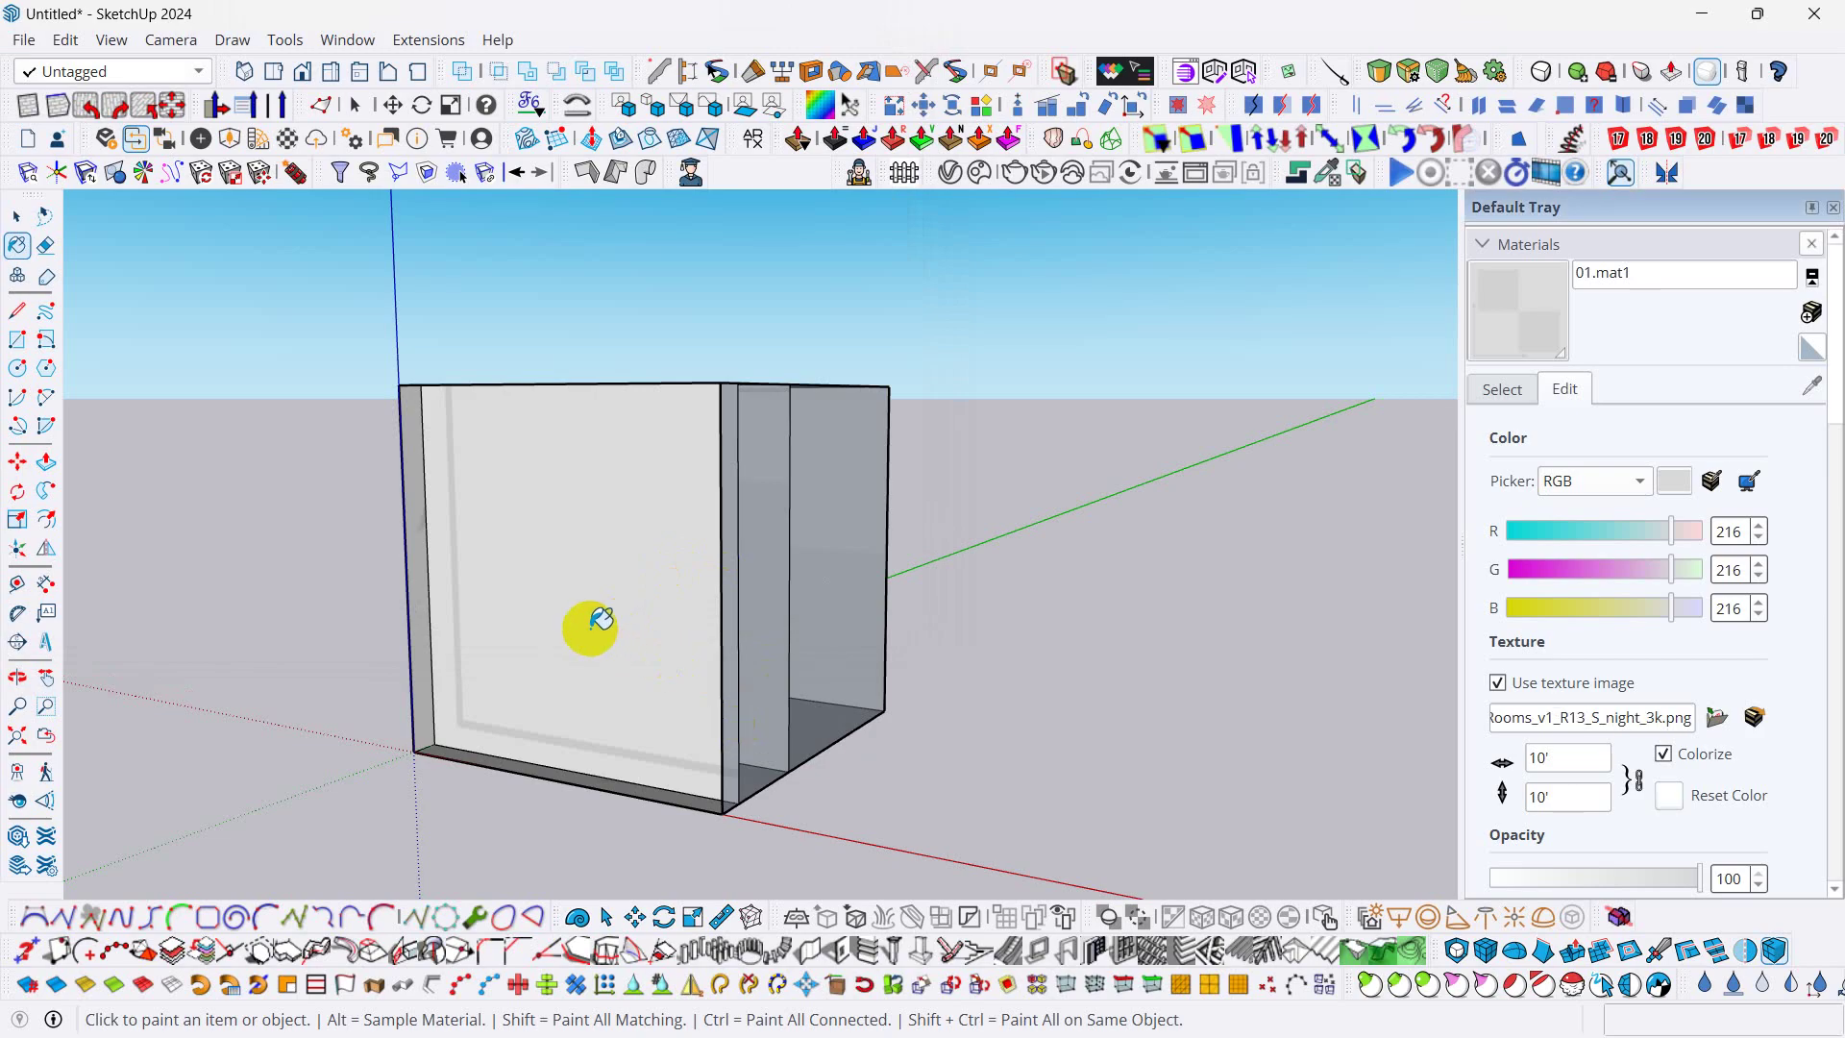
- Orbit closer to the night-textured box and start an Enscape live render
mouse_move(626, 626)
middle_down()
mouse_move(507, 651)
mouse_move(725, 588)
mouse_move(1215, 585)
mouse_move(729, 689)
mouse_move(391, 589)
mouse_move(686, 647)
mouse_move(914, 556)
middle_up()
key(space)
scroll(742, 597, up, 3)
mouse_move(709, 547)
middle_down()
mouse_move(672, 512)
mouse_move(699, 549)
middle_up()
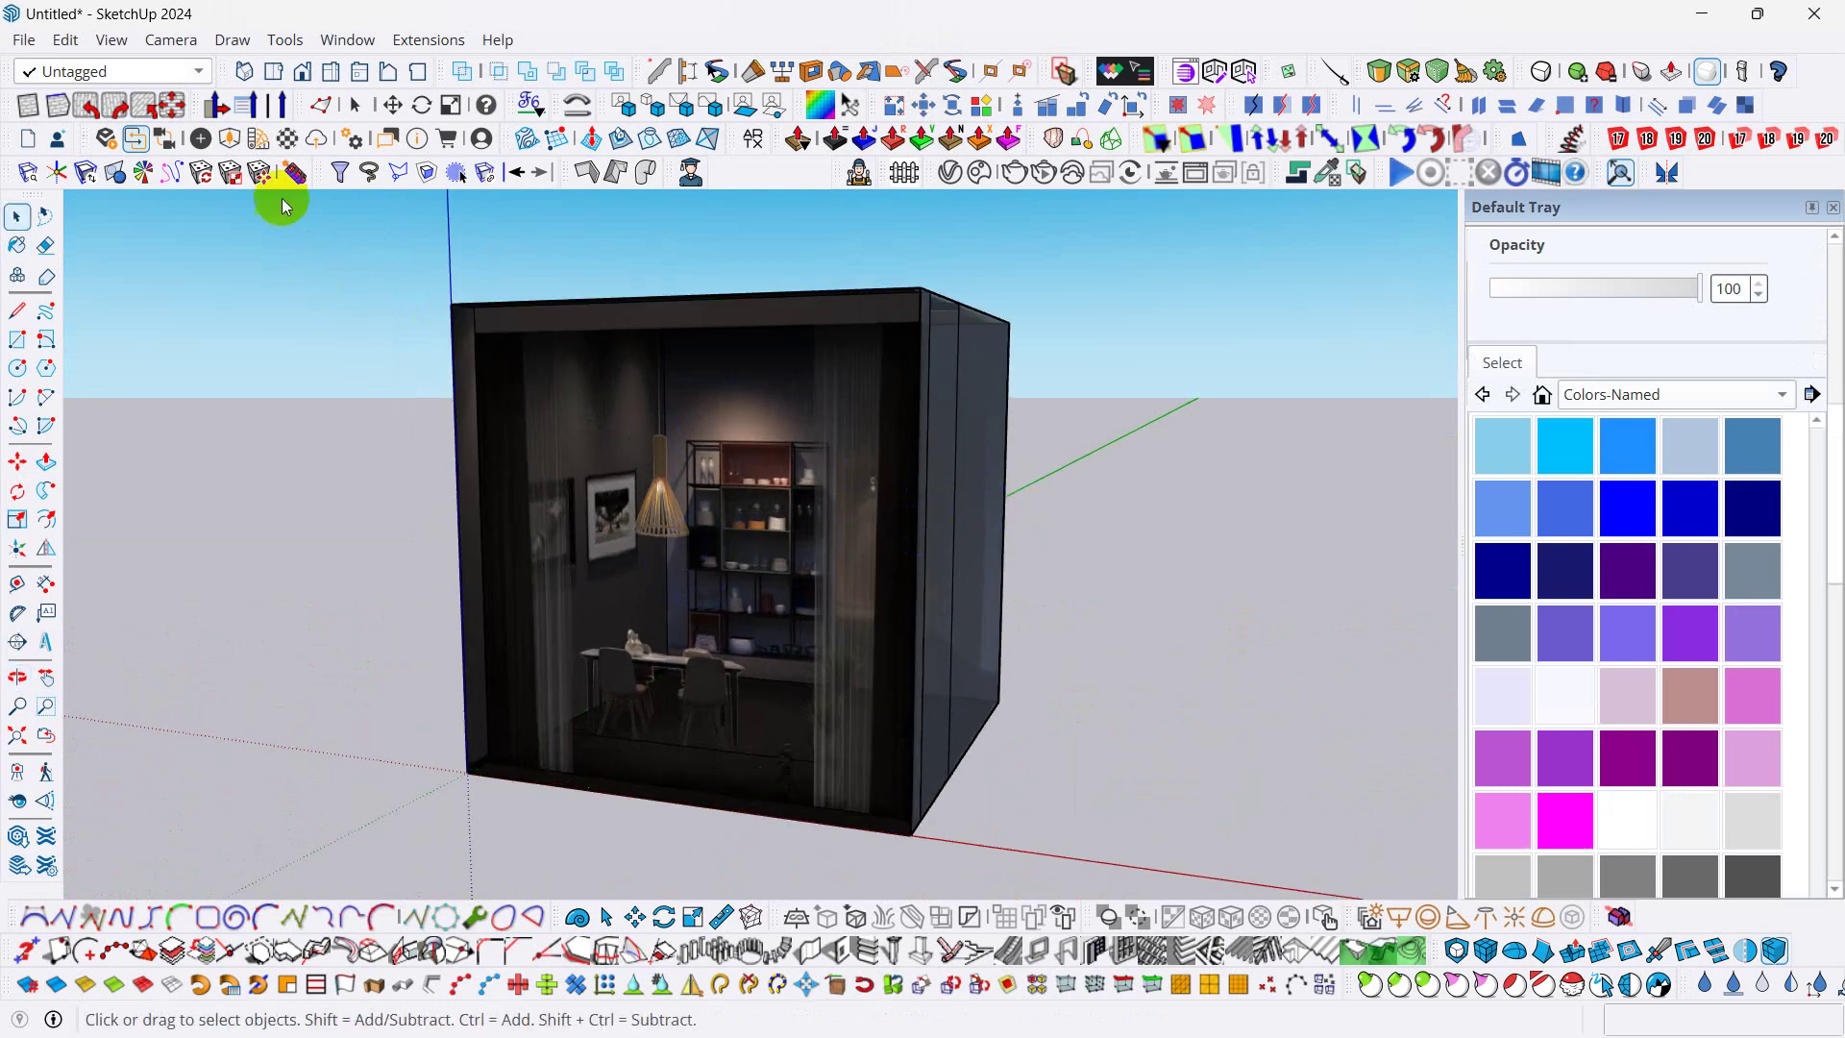
click(106, 138)
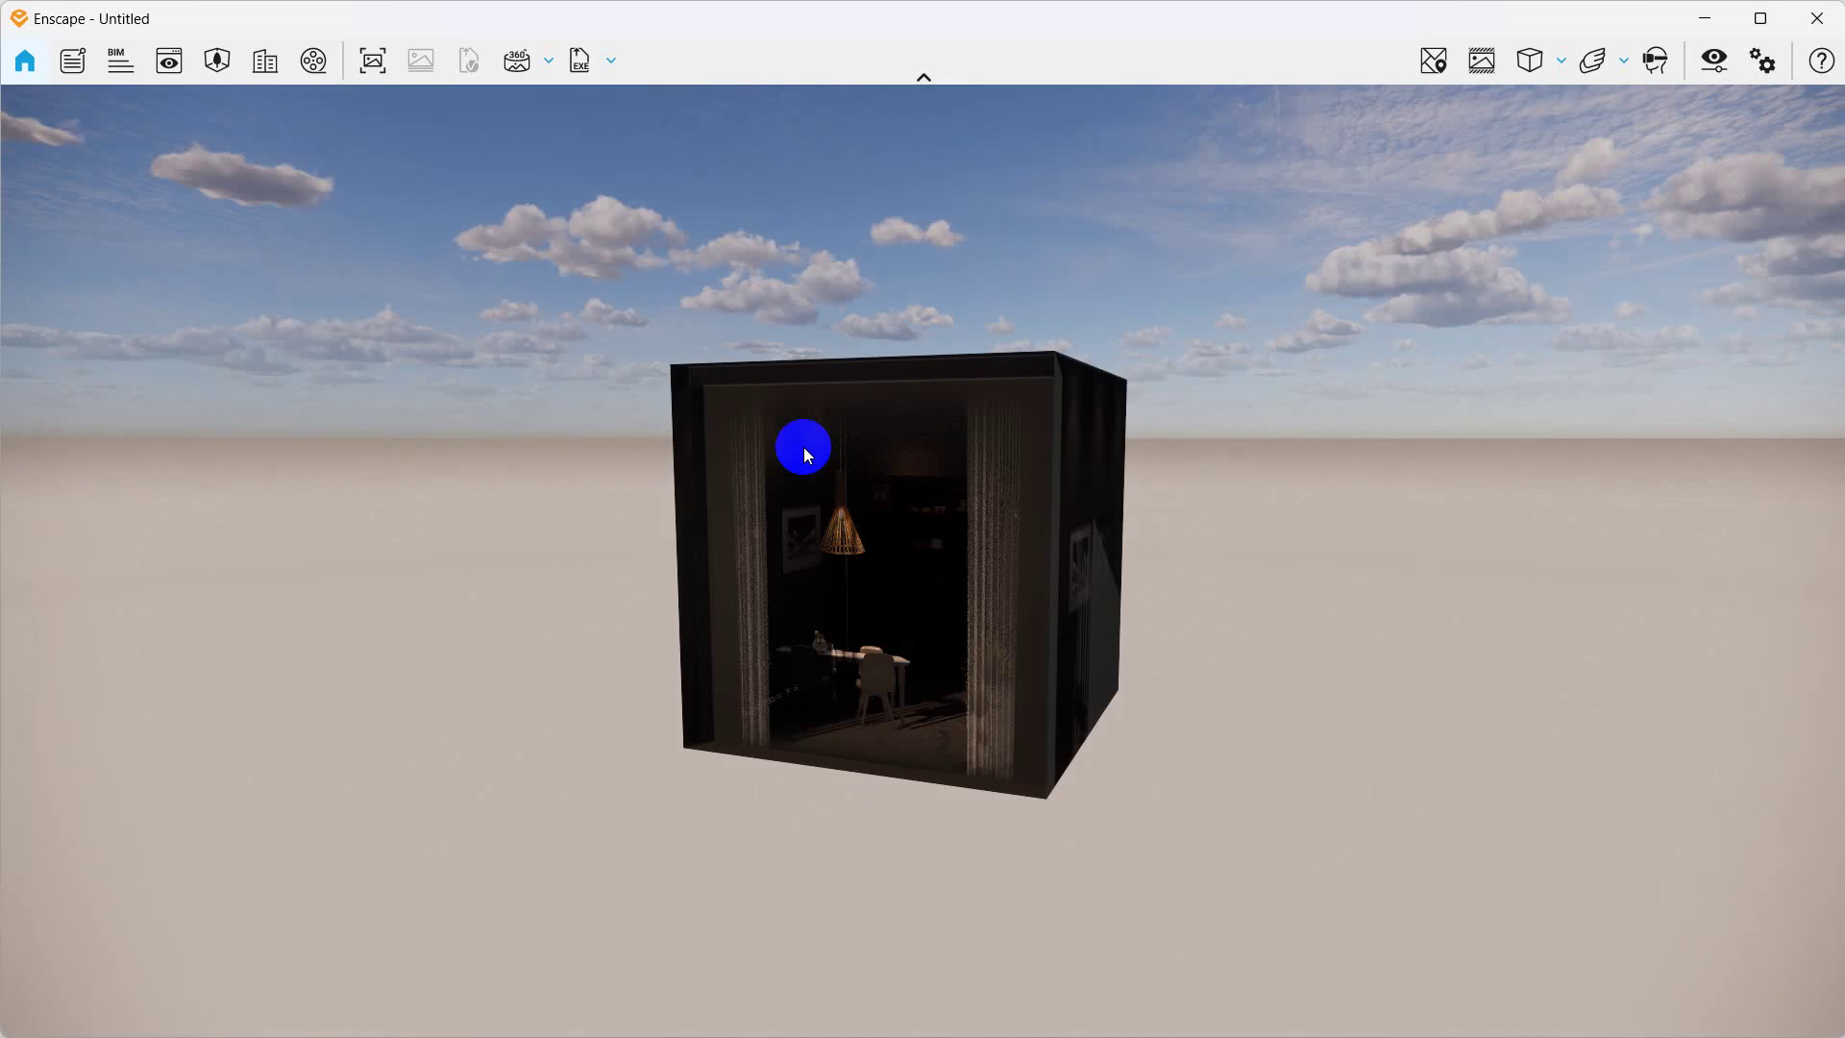
- Turn the Enscape camera to face the box and dock the window on the right half
drag(902, 588, 1714, 362)
right_drag(1325, 575, 716, 546)
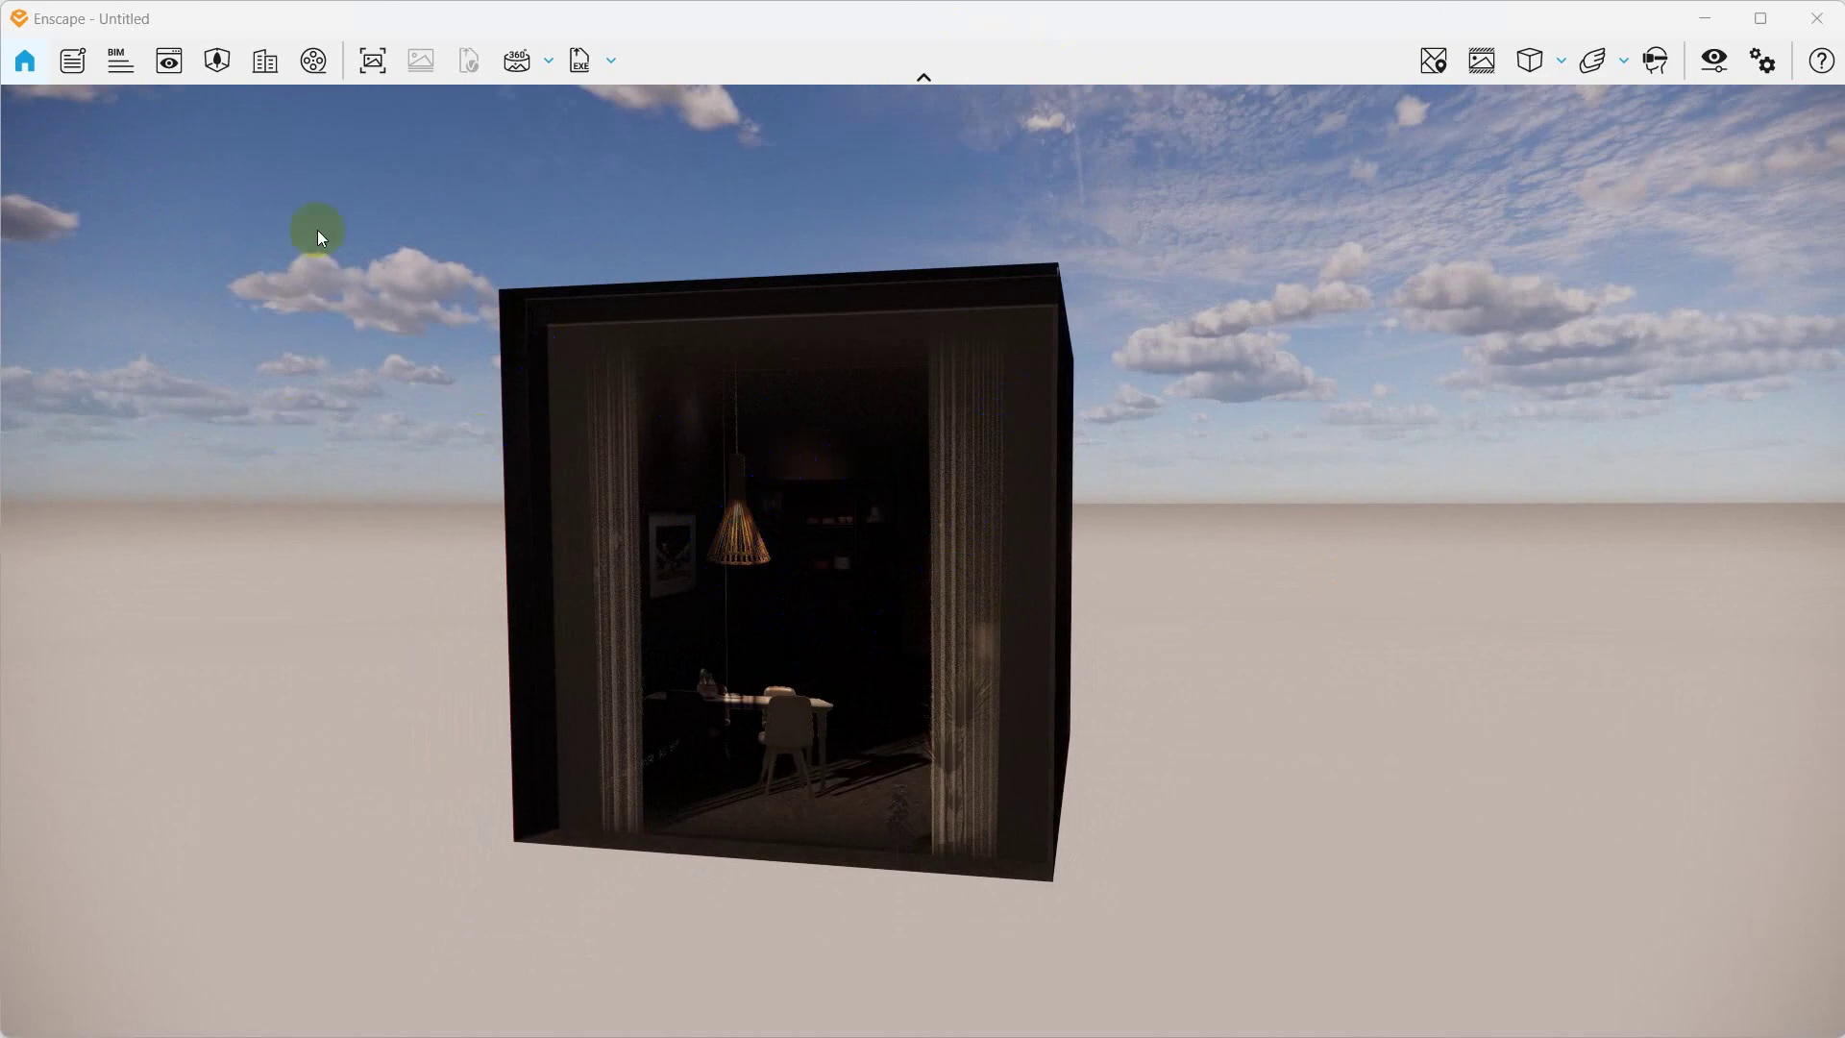
double_click(766, 24)
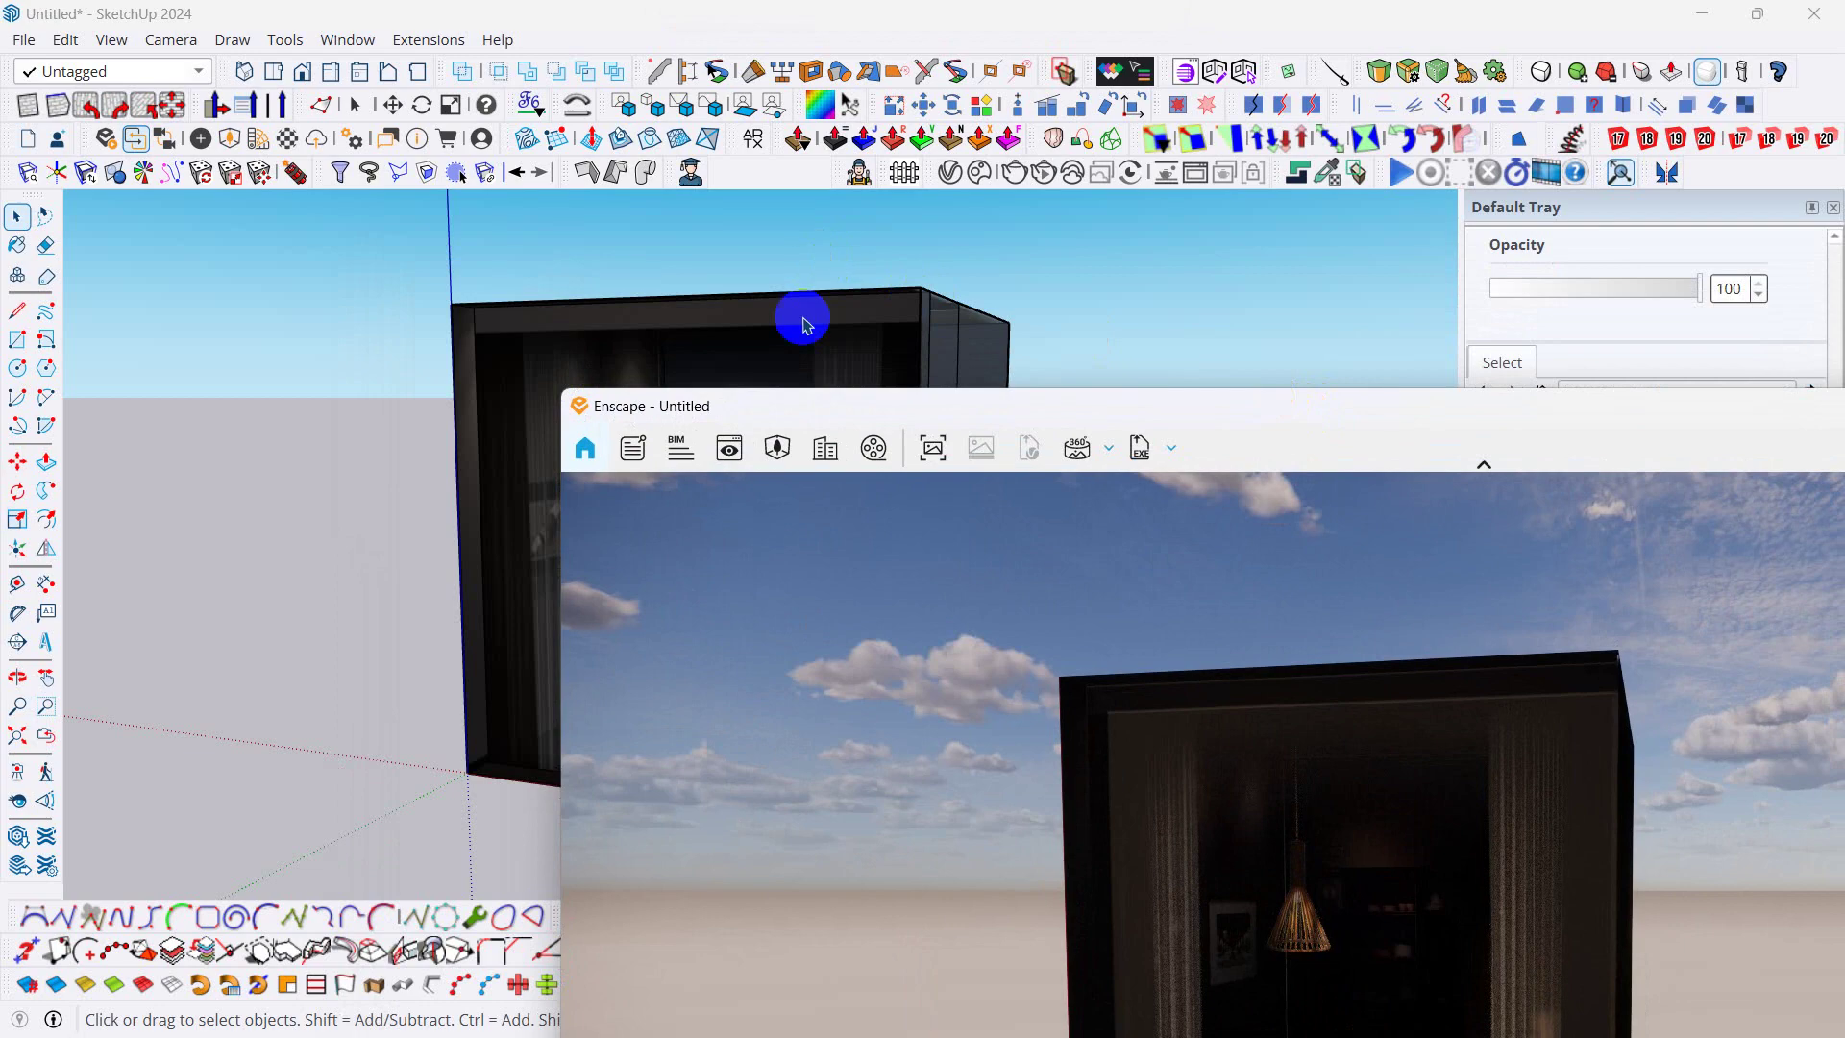
mouse_move(1161, 406)
mouse_down()
mouse_move(1462, 243)
mouse_move(1532, 165)
mouse_up()
drag(1186, 173, 1310, 165)
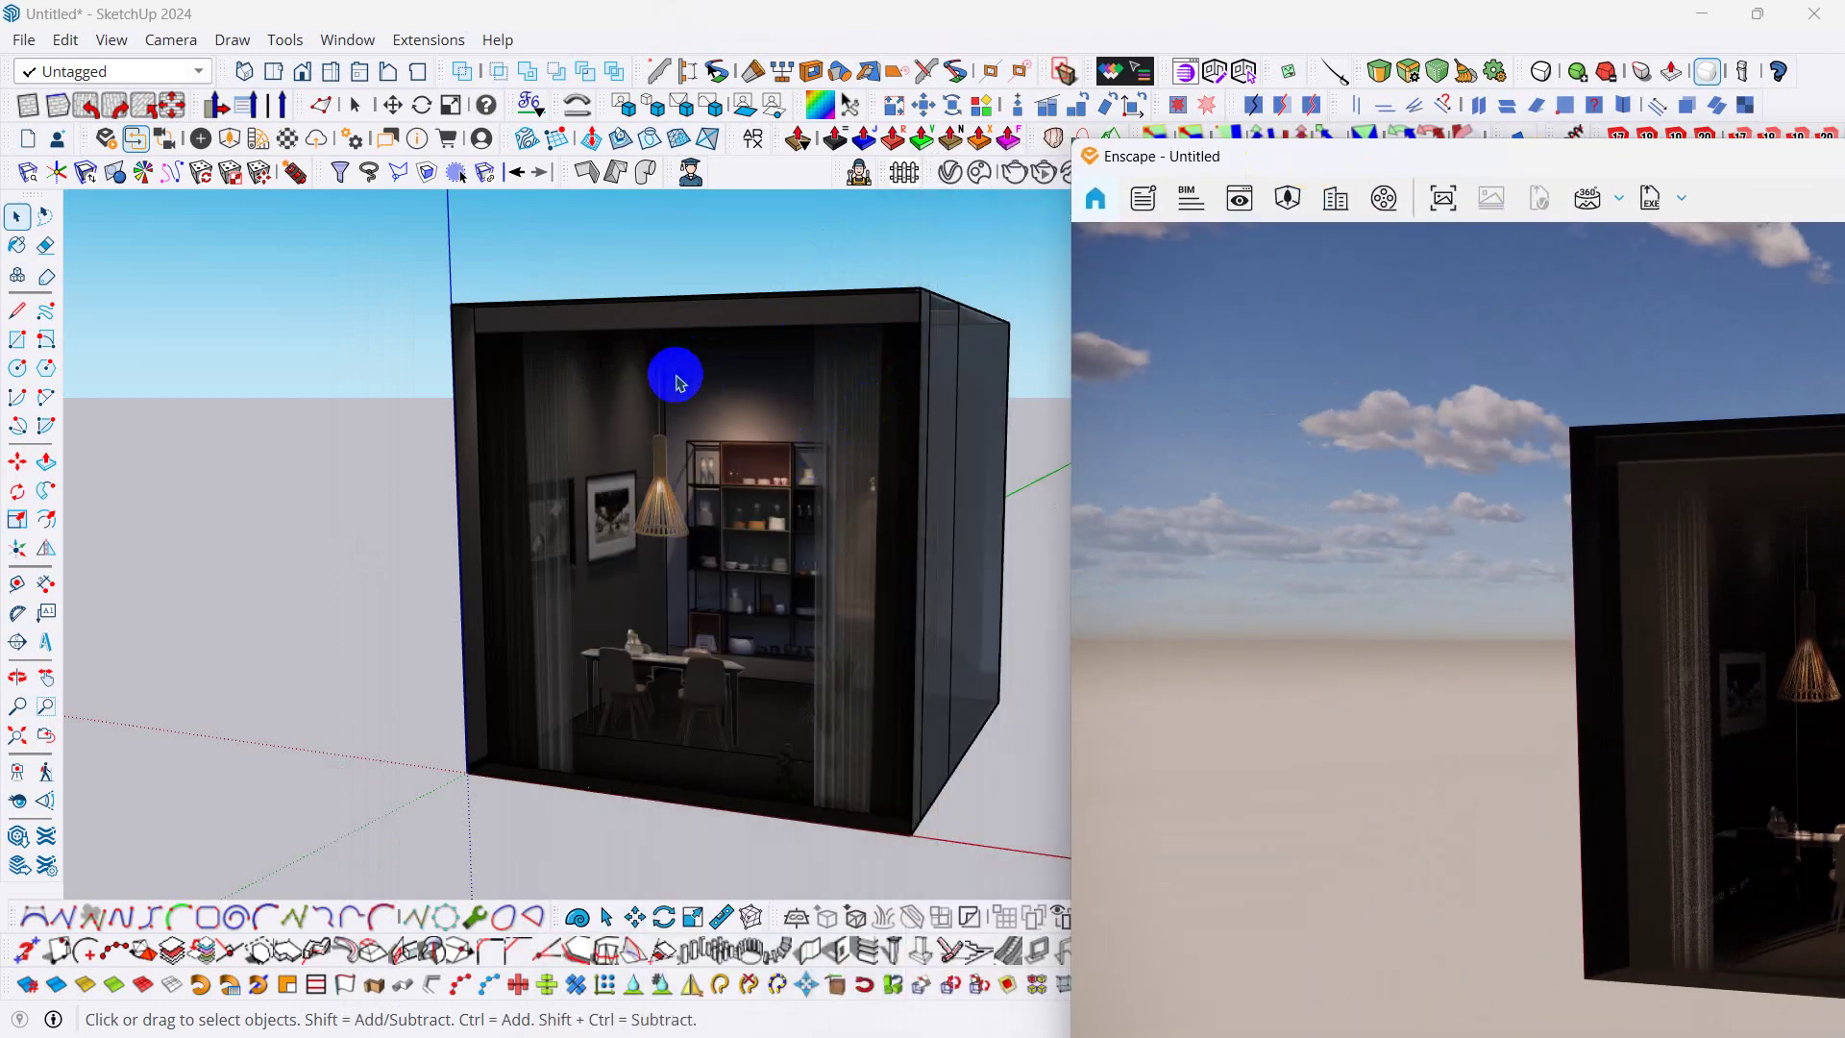
- Set 01.mat1 to Self-illuminated in Enscape's Material Editor, then arrange the windows side by side
click(280, 138)
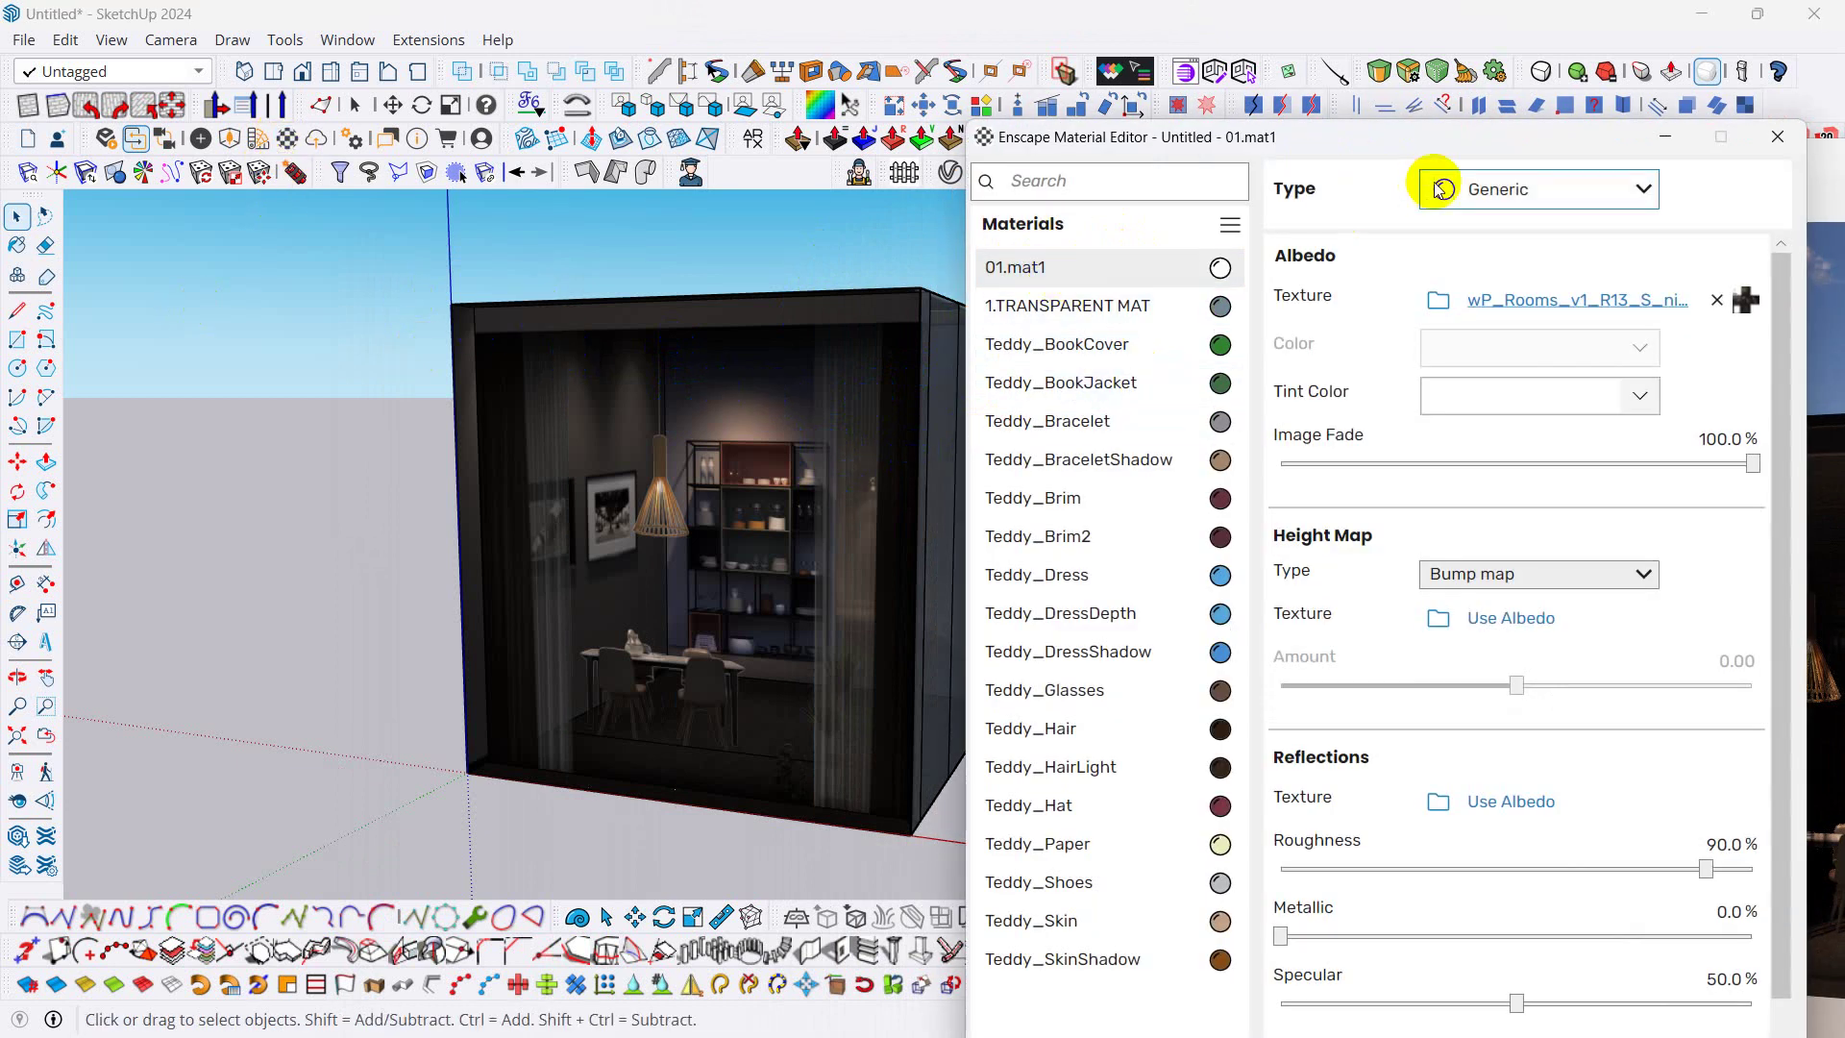
click(1538, 189)
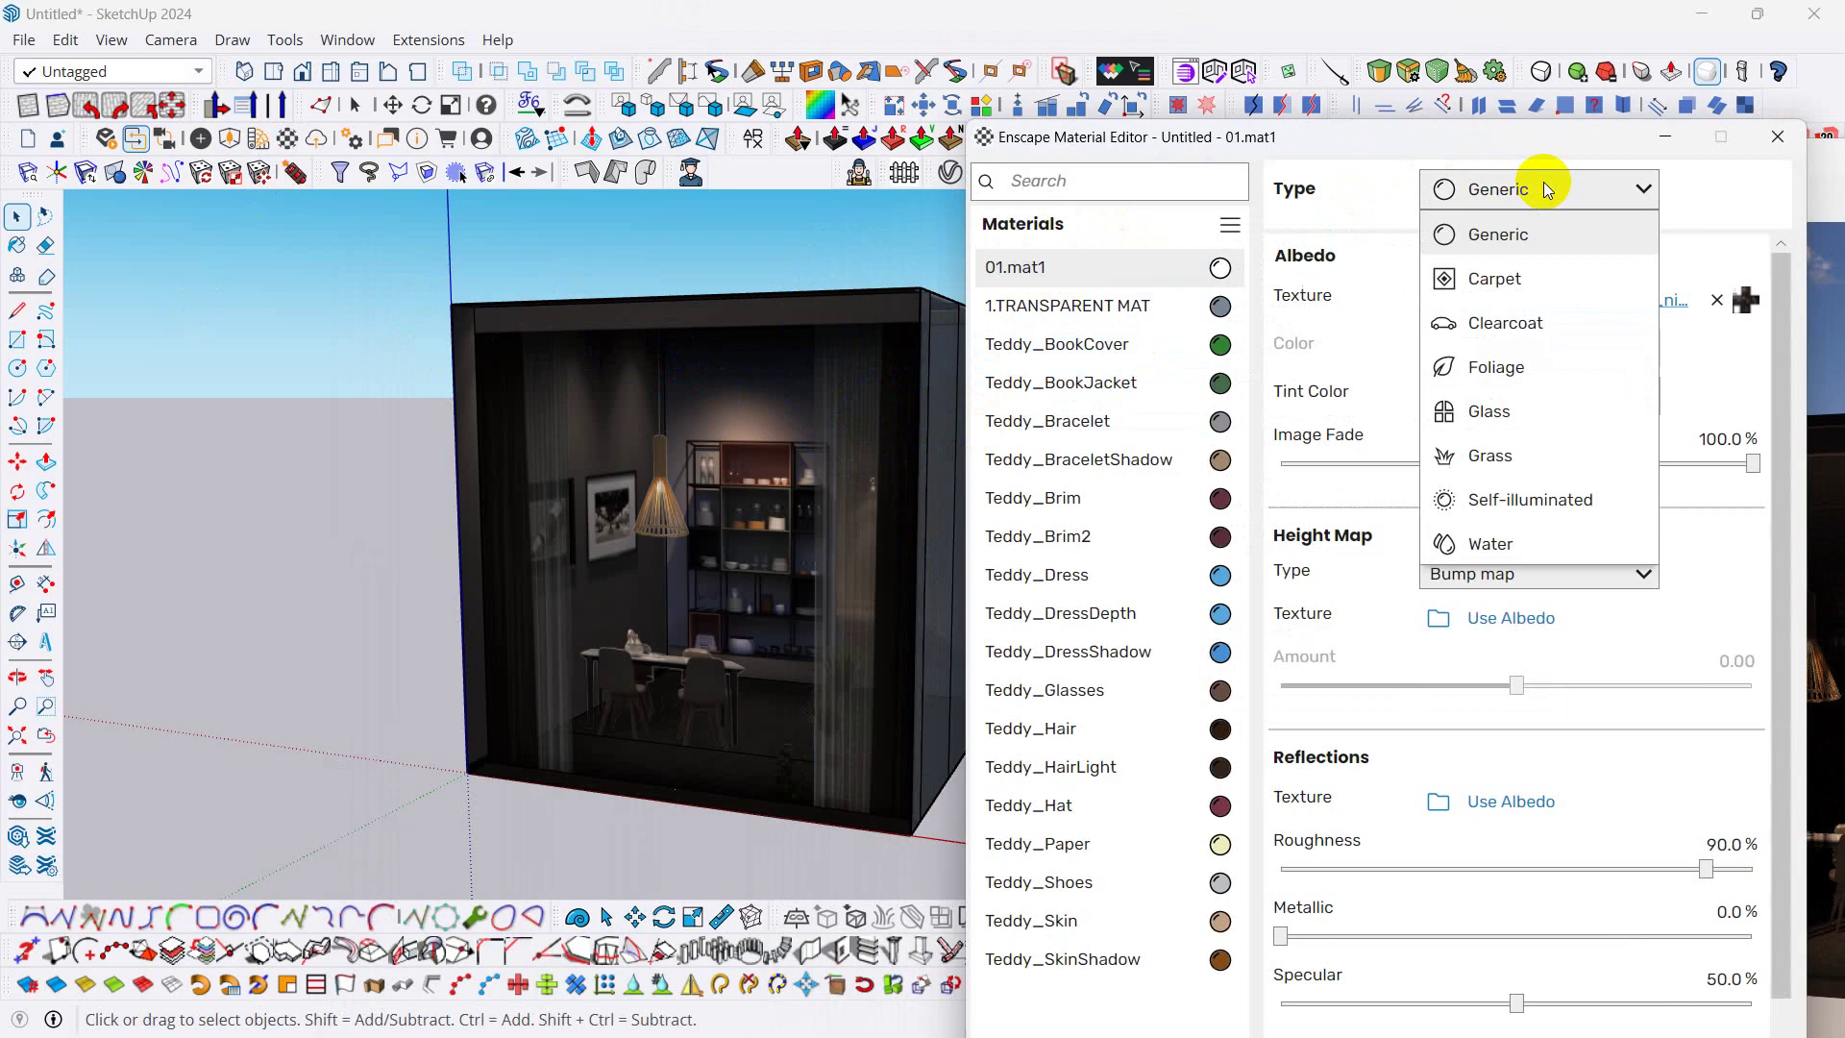
click(1557, 501)
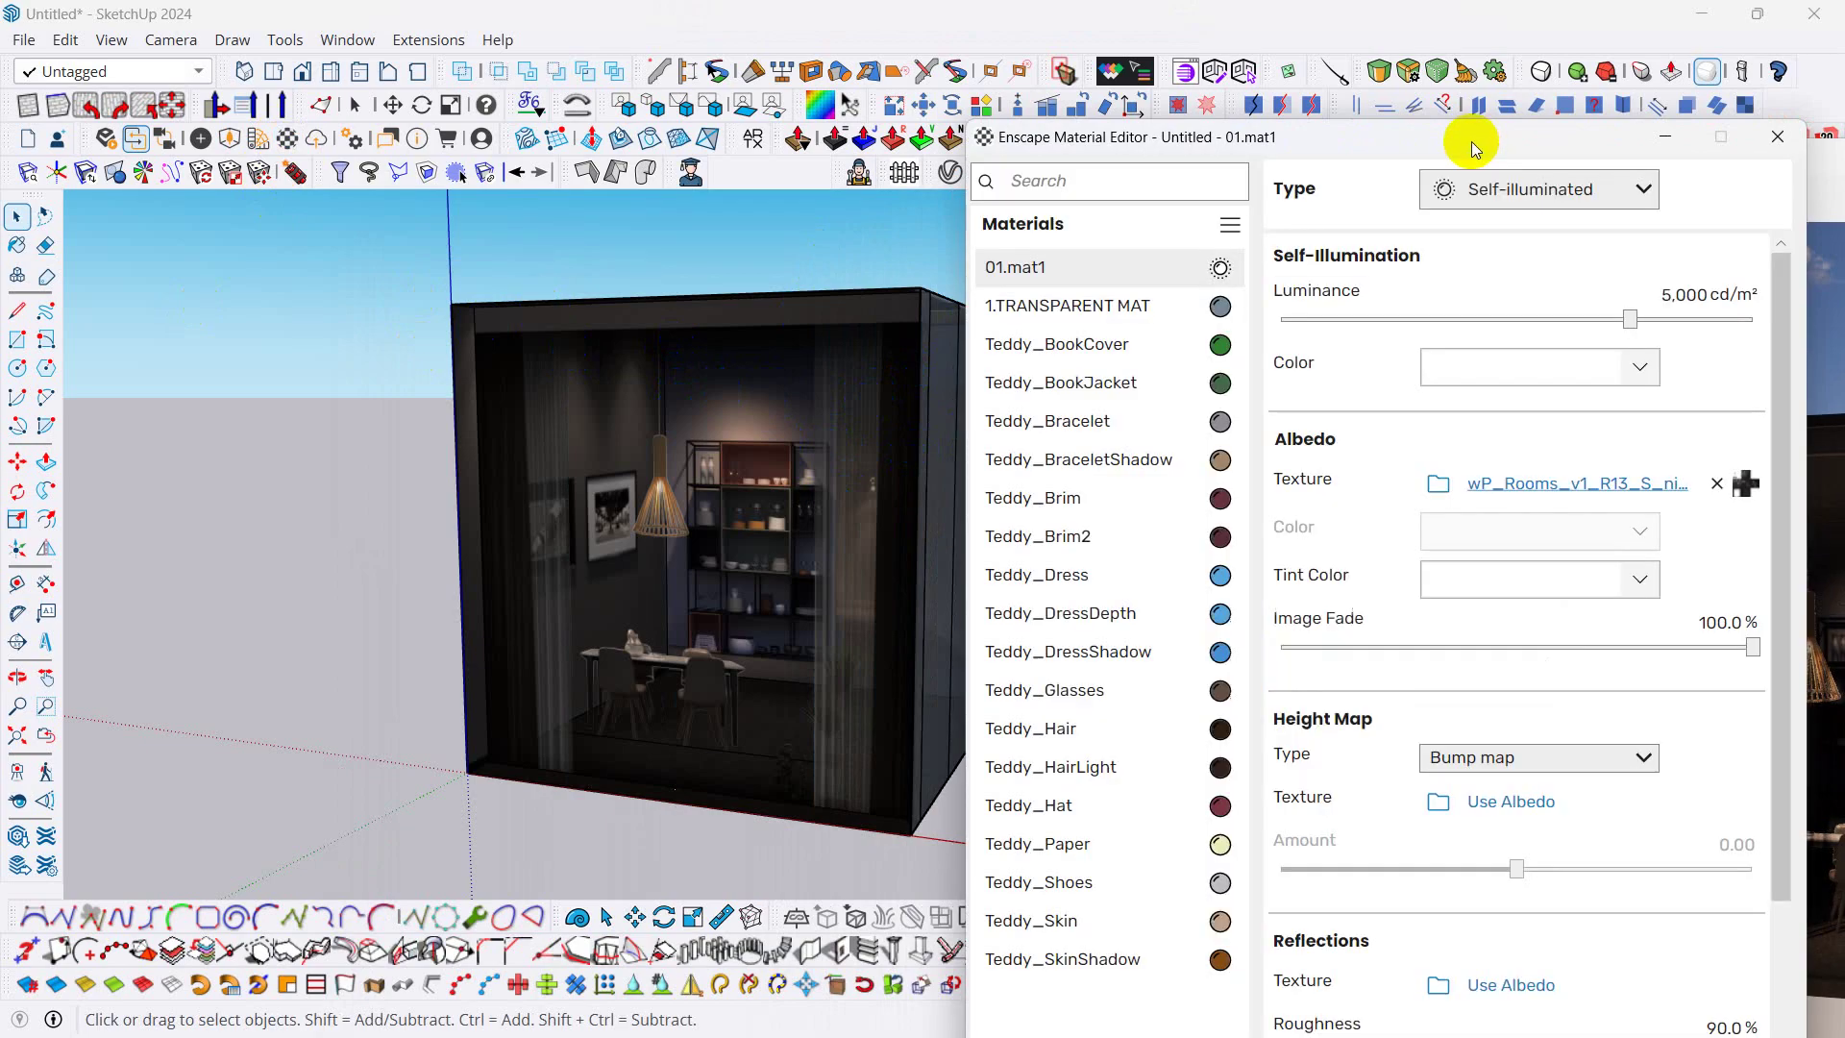
drag(1475, 147, 622, 128)
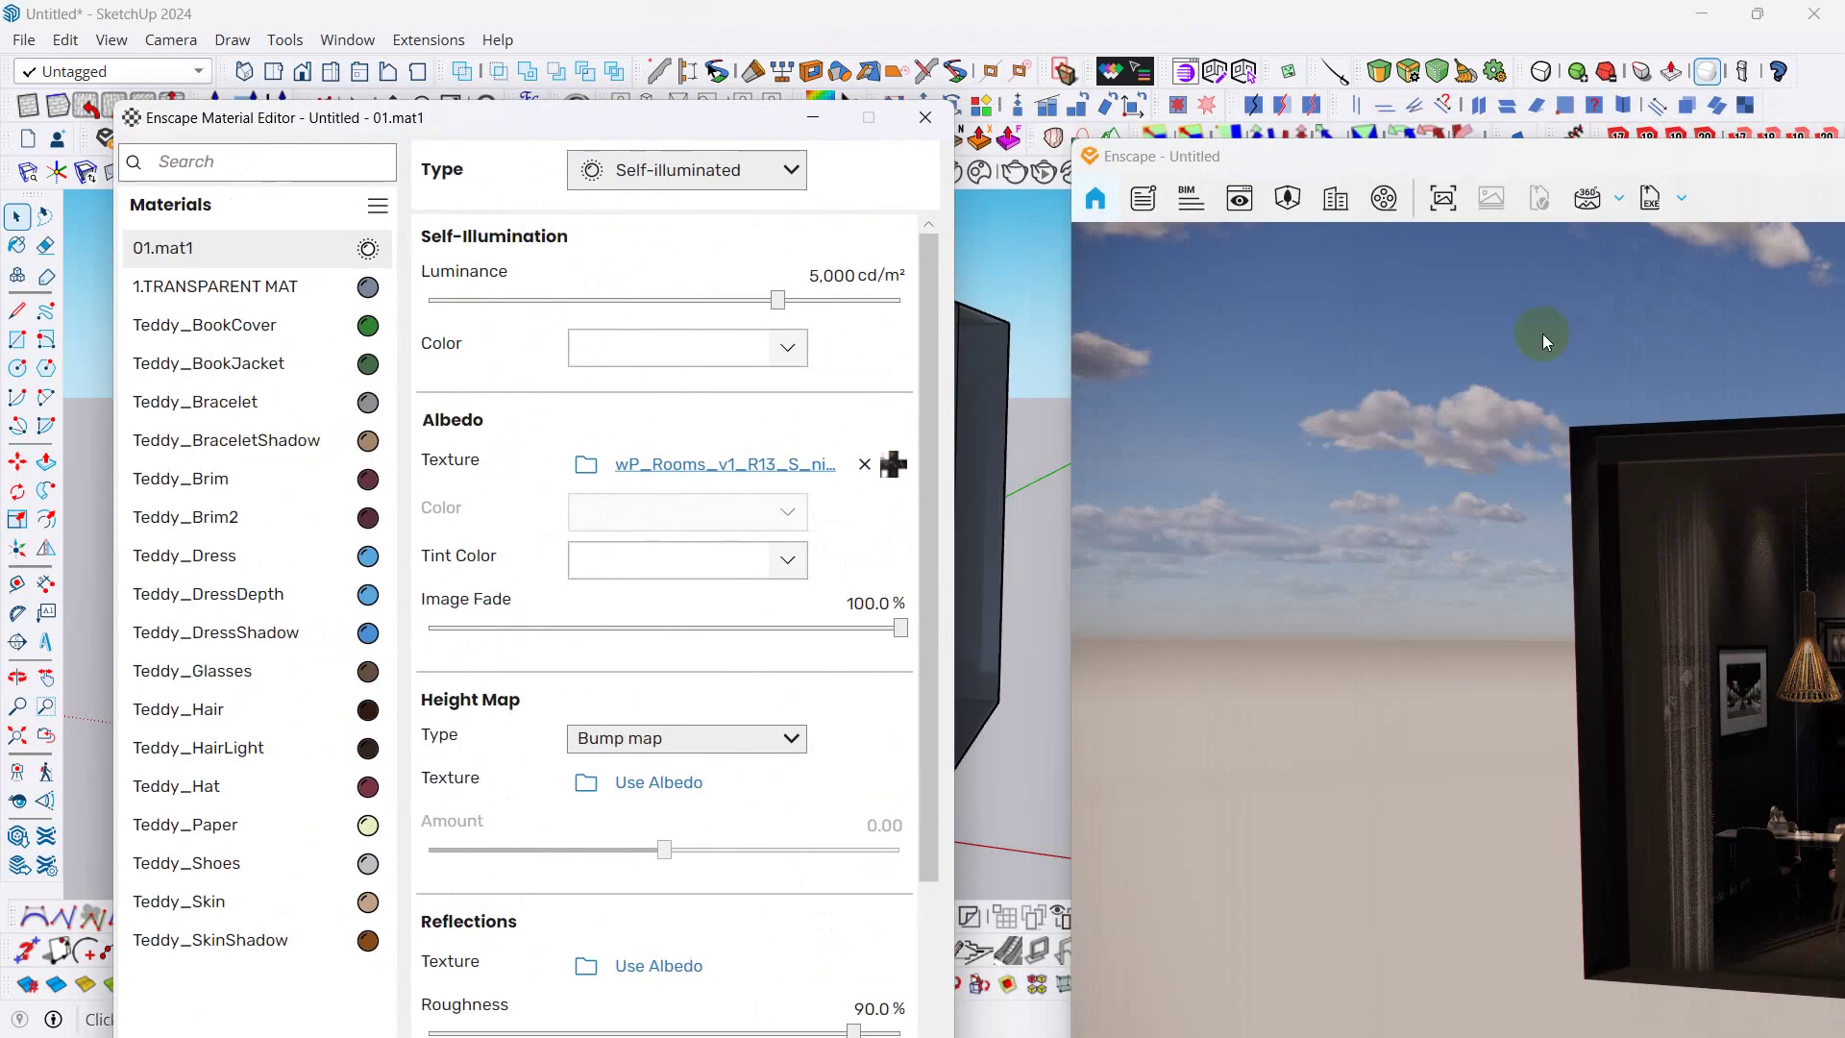
drag(1445, 155, 1002, 53)
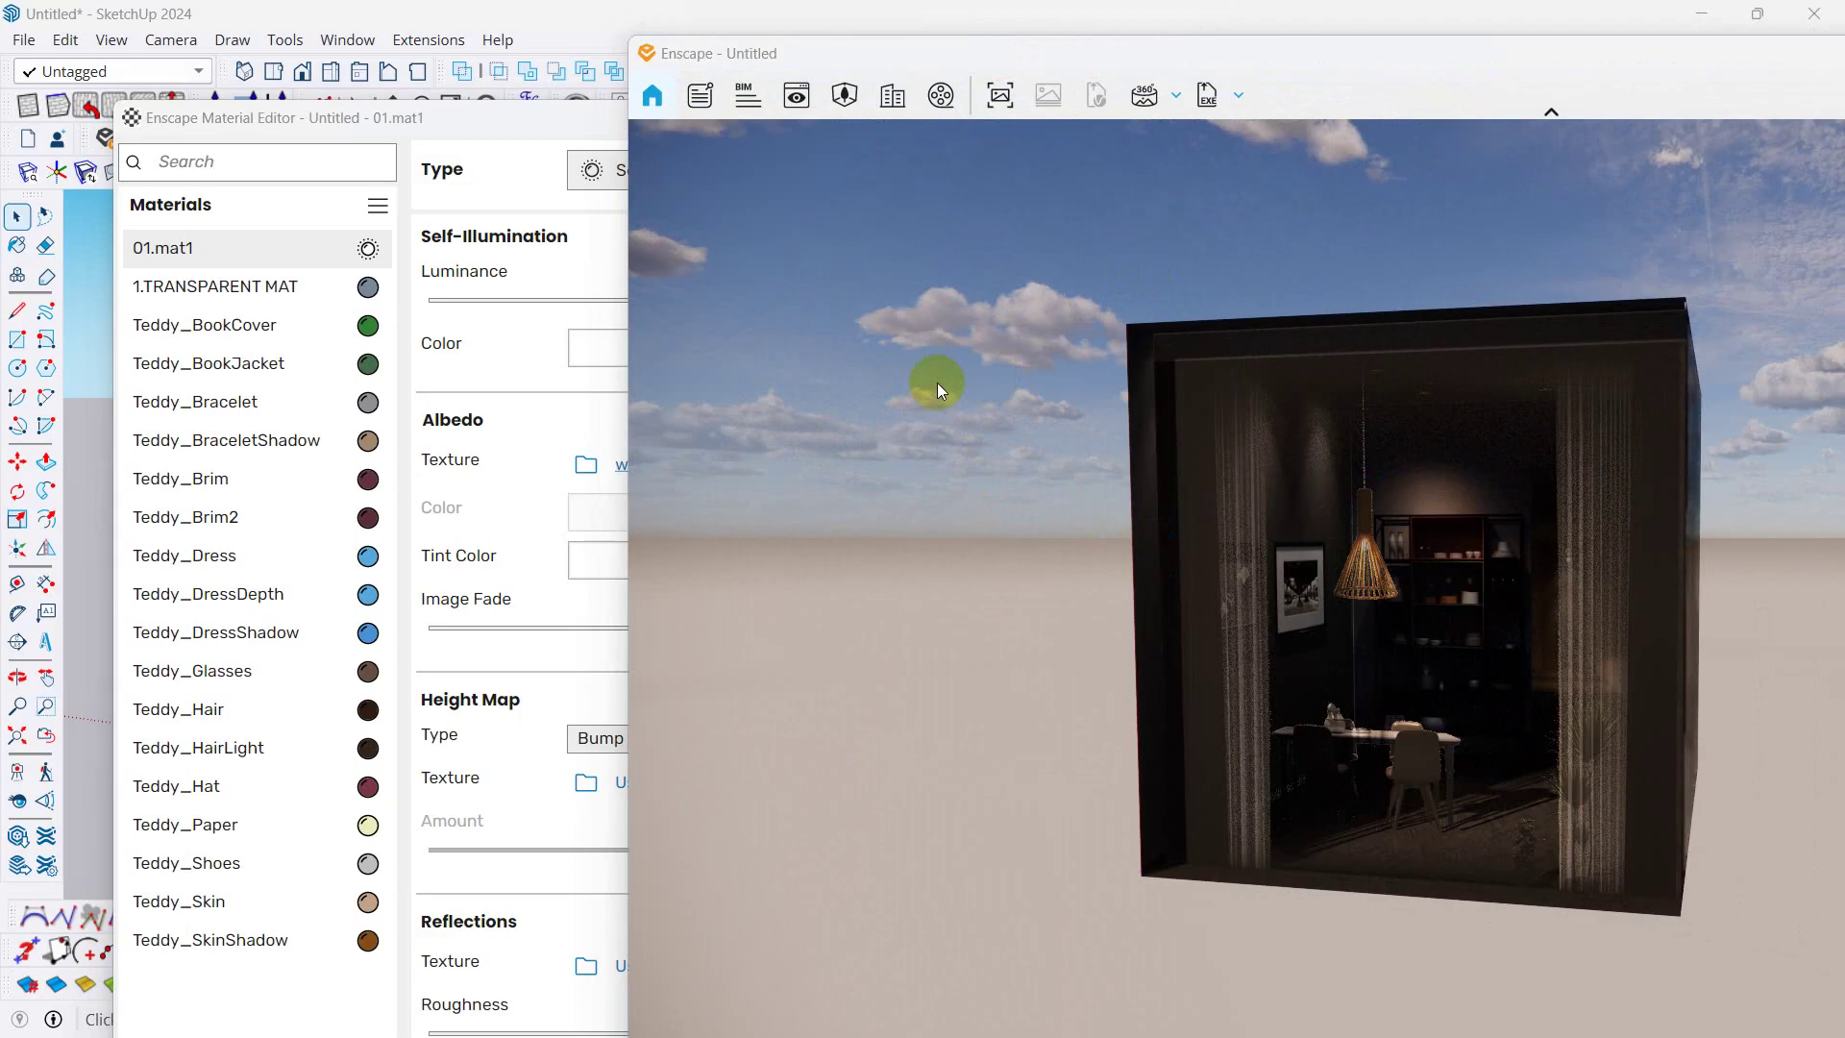
- Switch the Enscape scene to night and lower the room material's luminance to 16 cd/m²
key(i)
key(i)
key(i)
key(i)
key(i)
key(i)
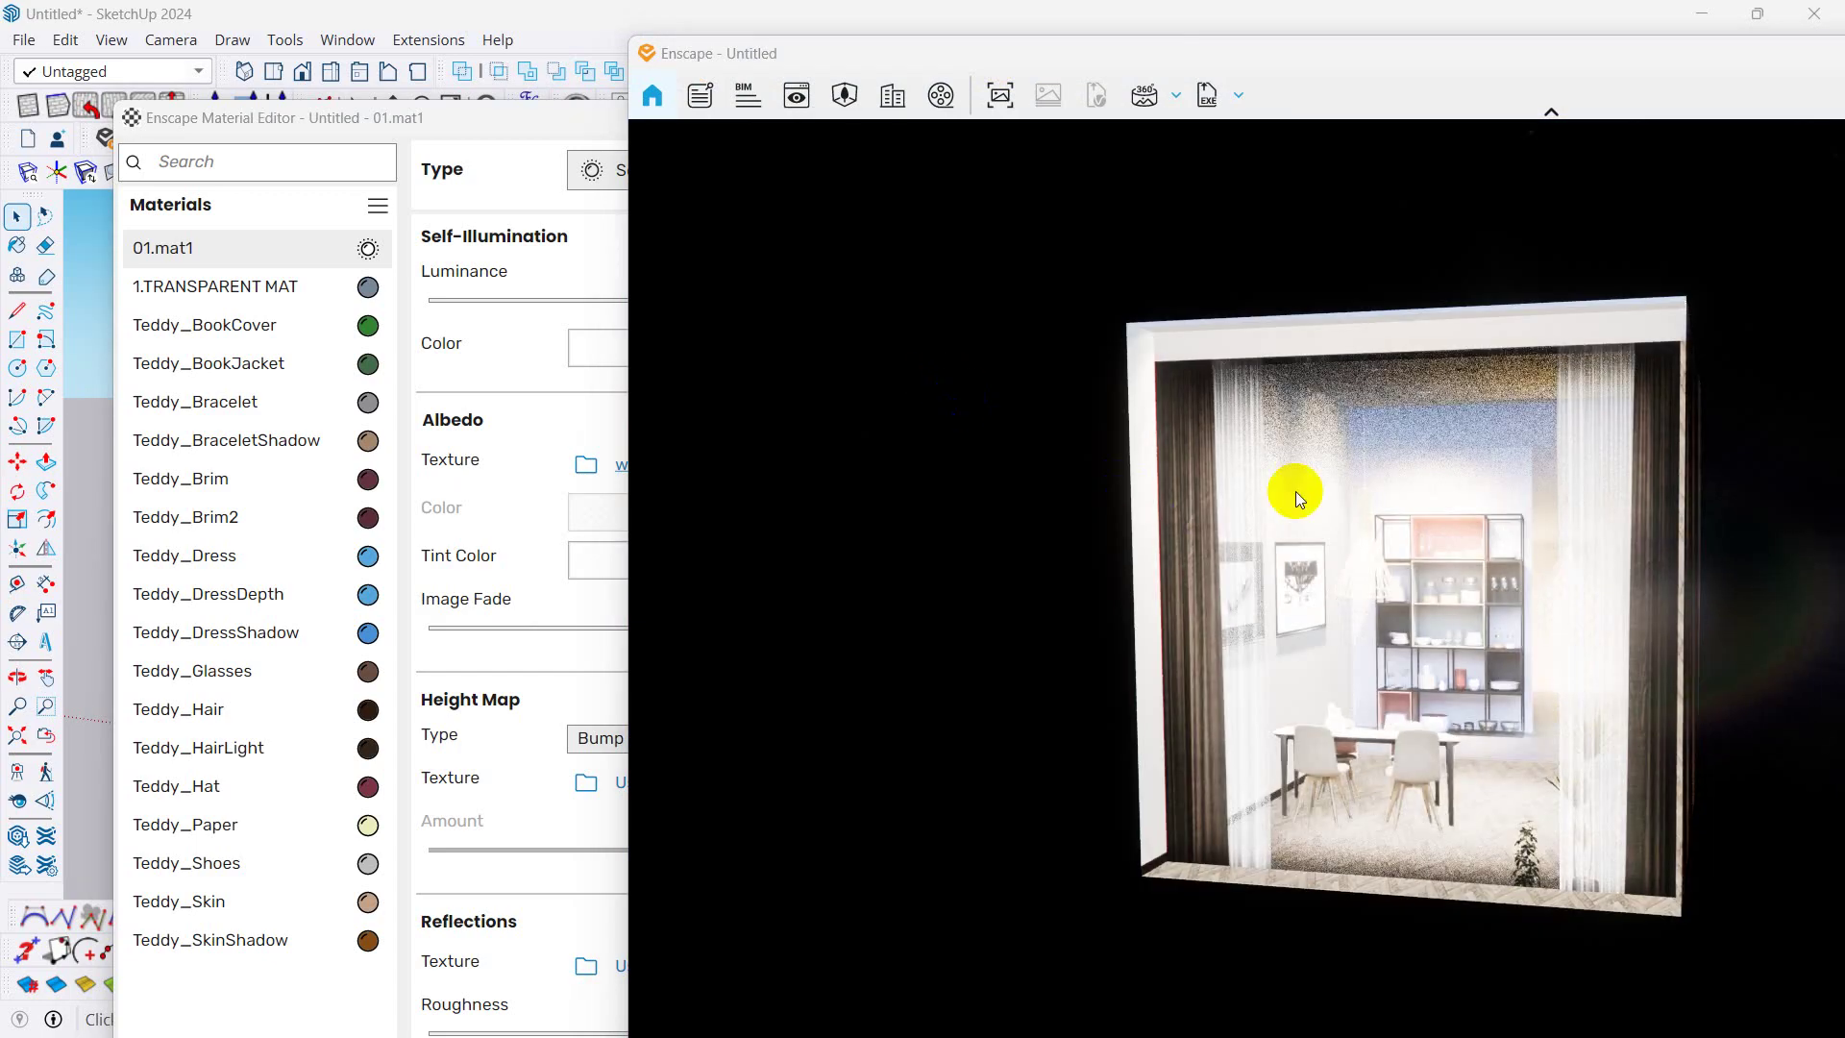
click(460, 125)
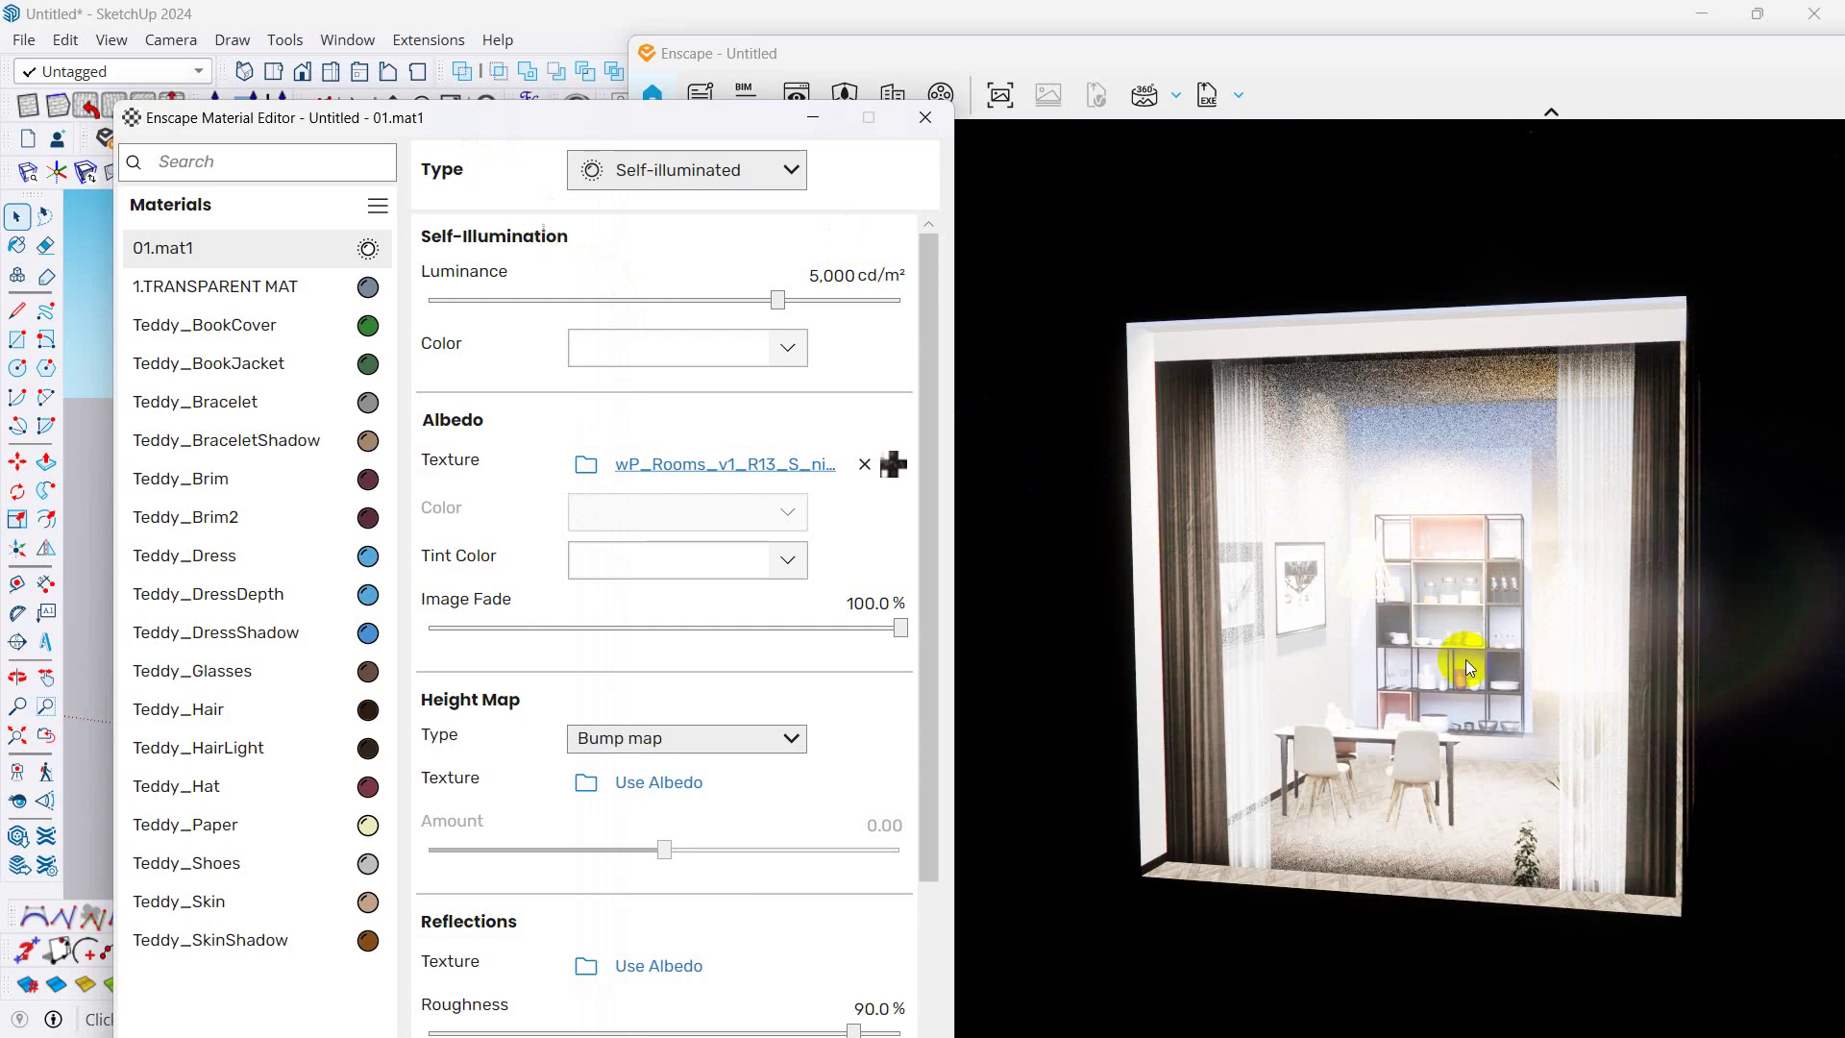
click(1209, 479)
mouse_move(778, 306)
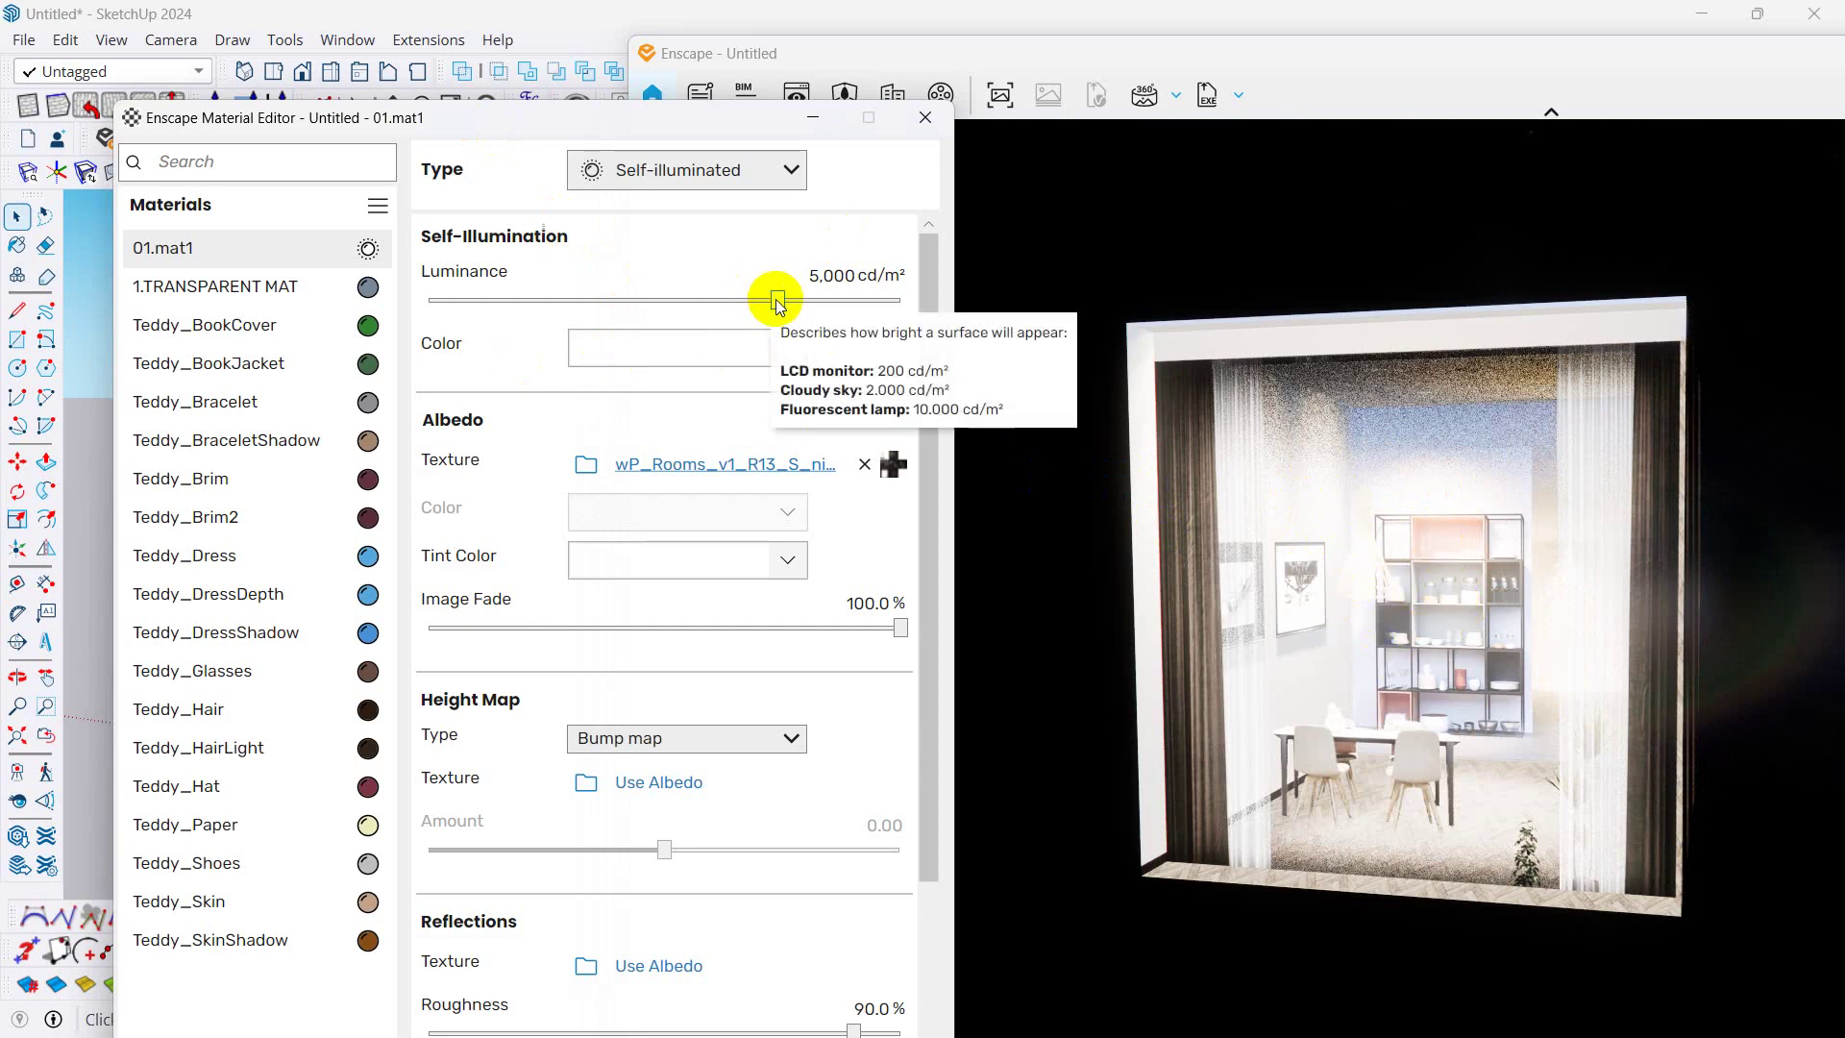
drag(774, 301, 548, 297)
click(1387, 505)
click(1347, 423)
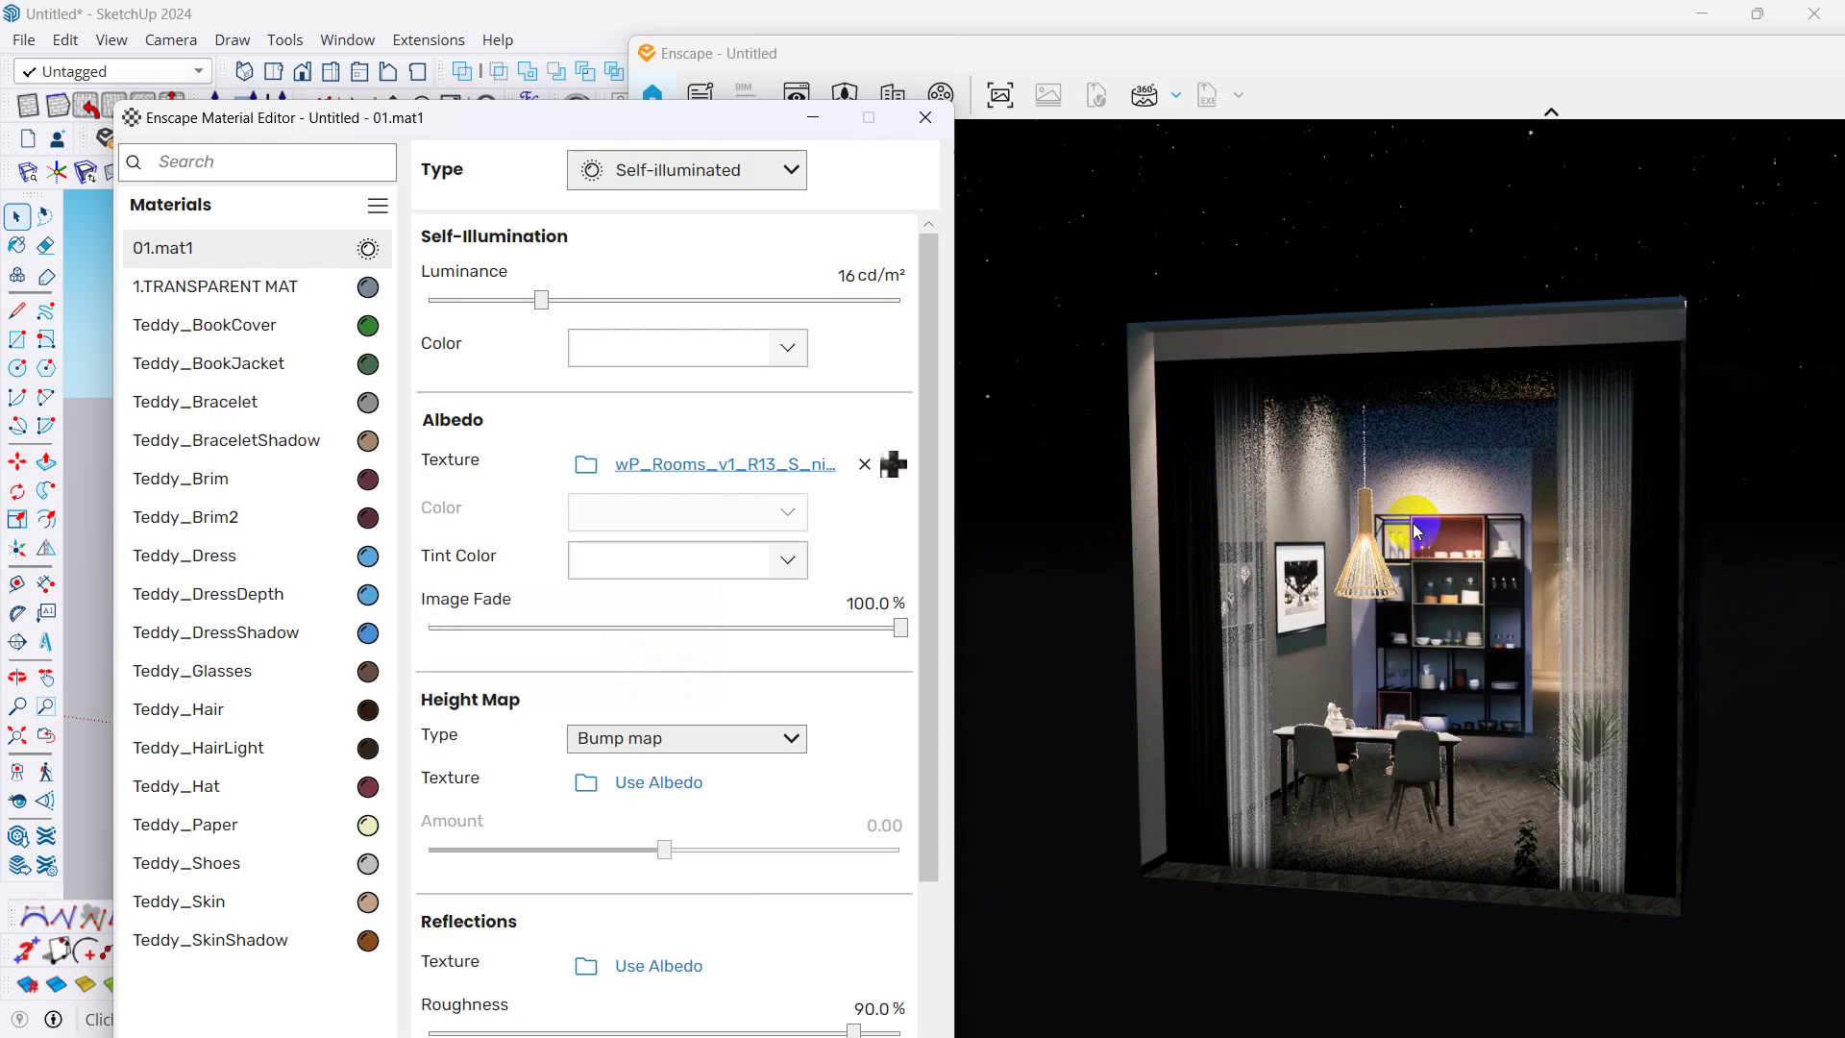
- Raise the room material's luminance to 26 cd/m² and orbit around the glowing room box
click(1443, 526)
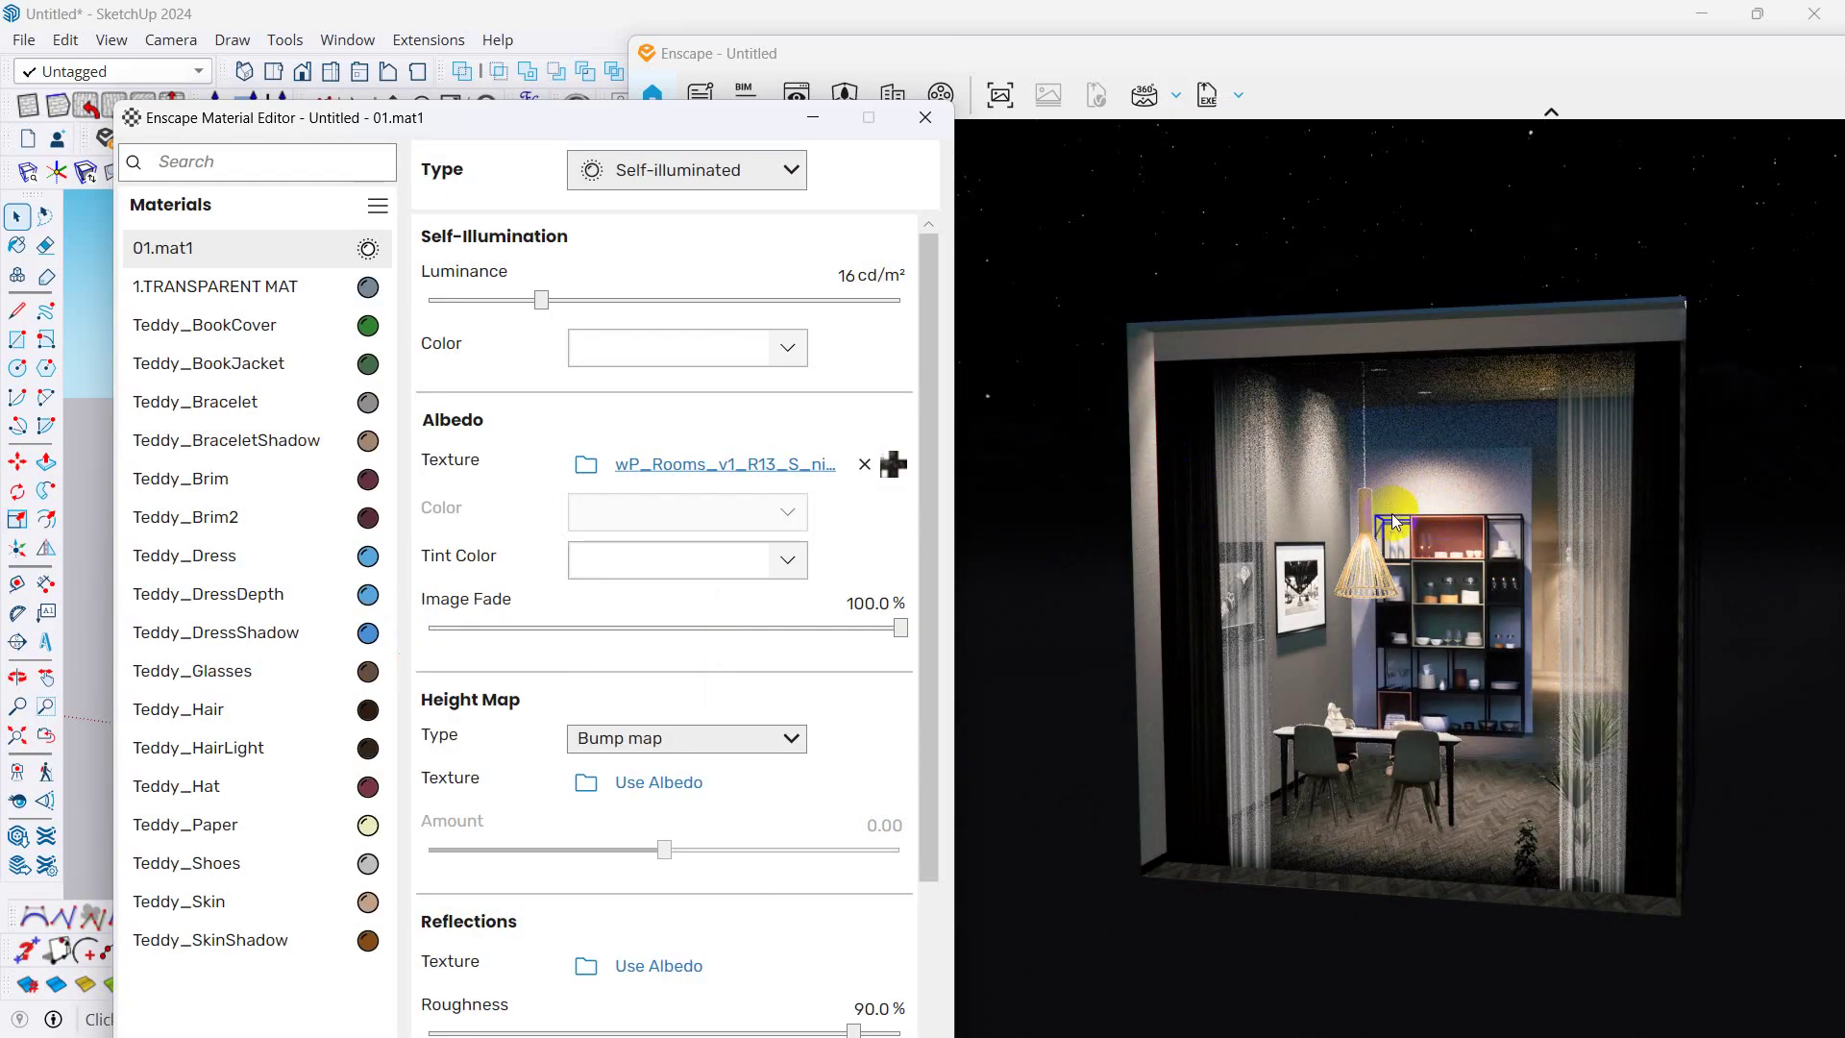
click(1396, 523)
click(544, 302)
drag(544, 302, 562, 302)
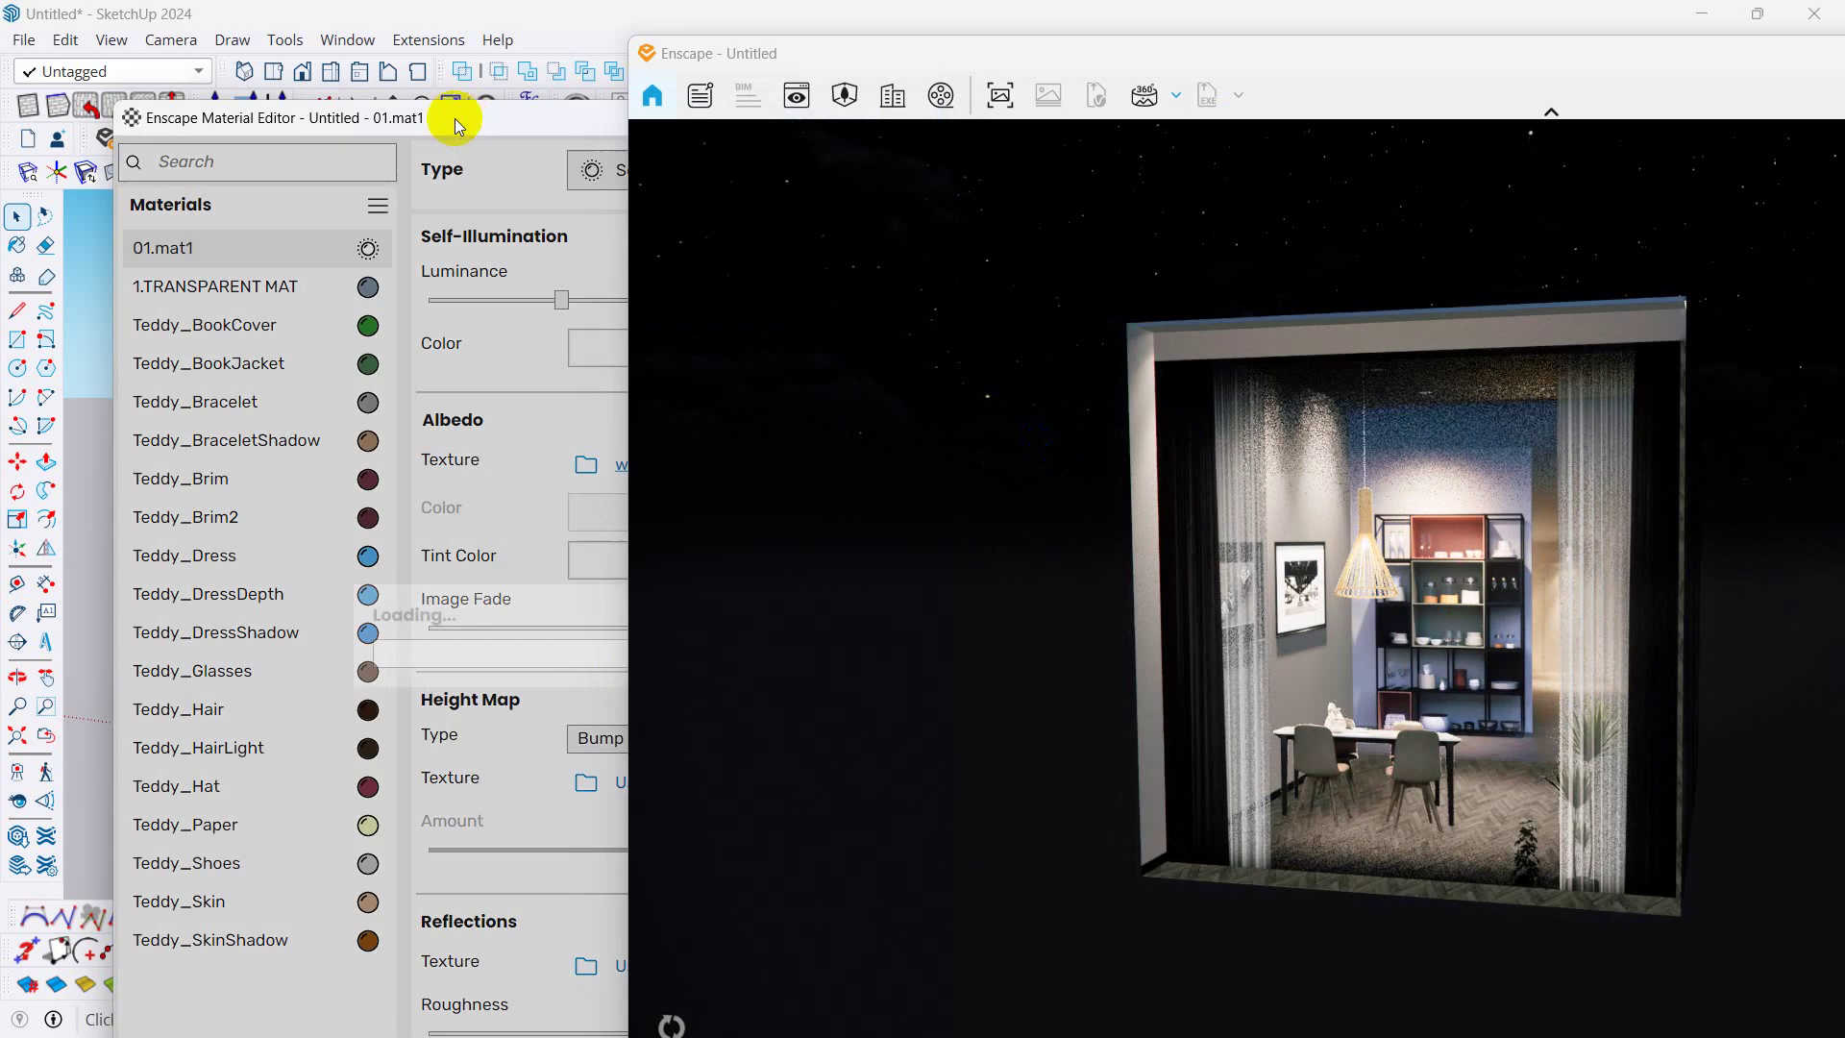
click(457, 117)
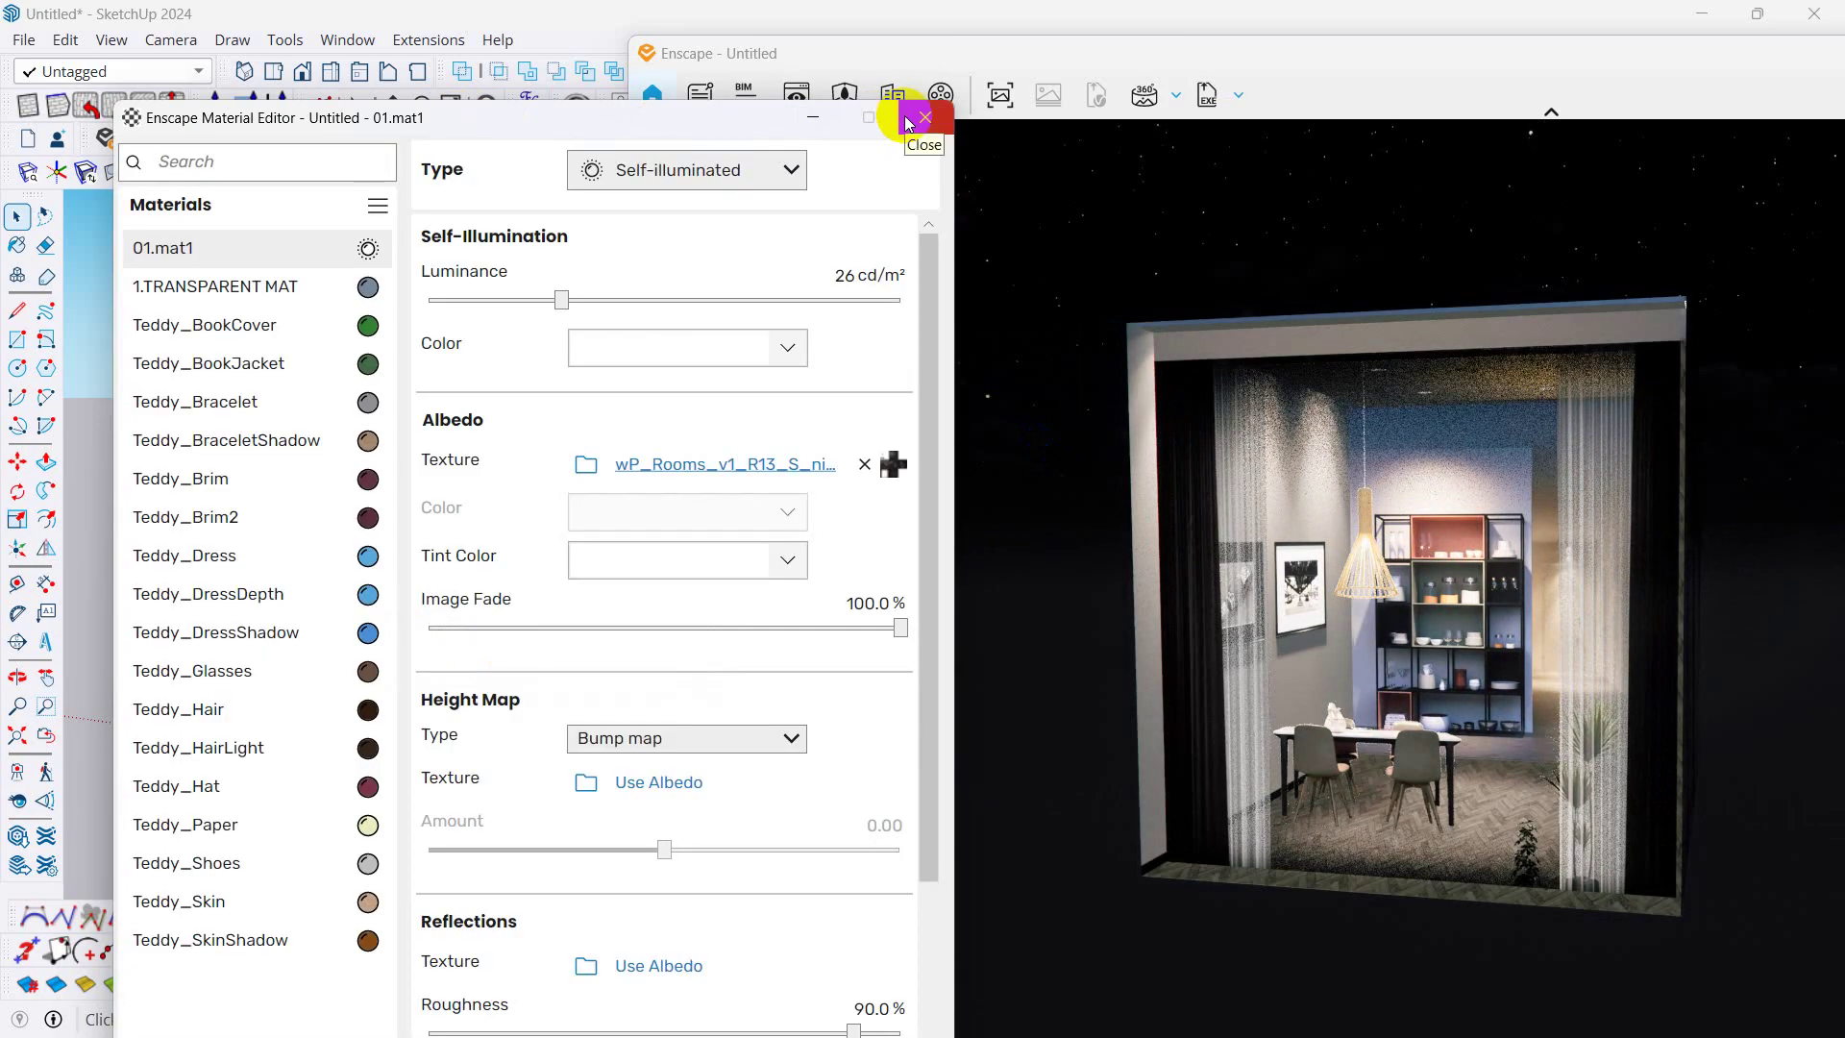
click(1422, 487)
drag(1423, 486, 1565, 535)
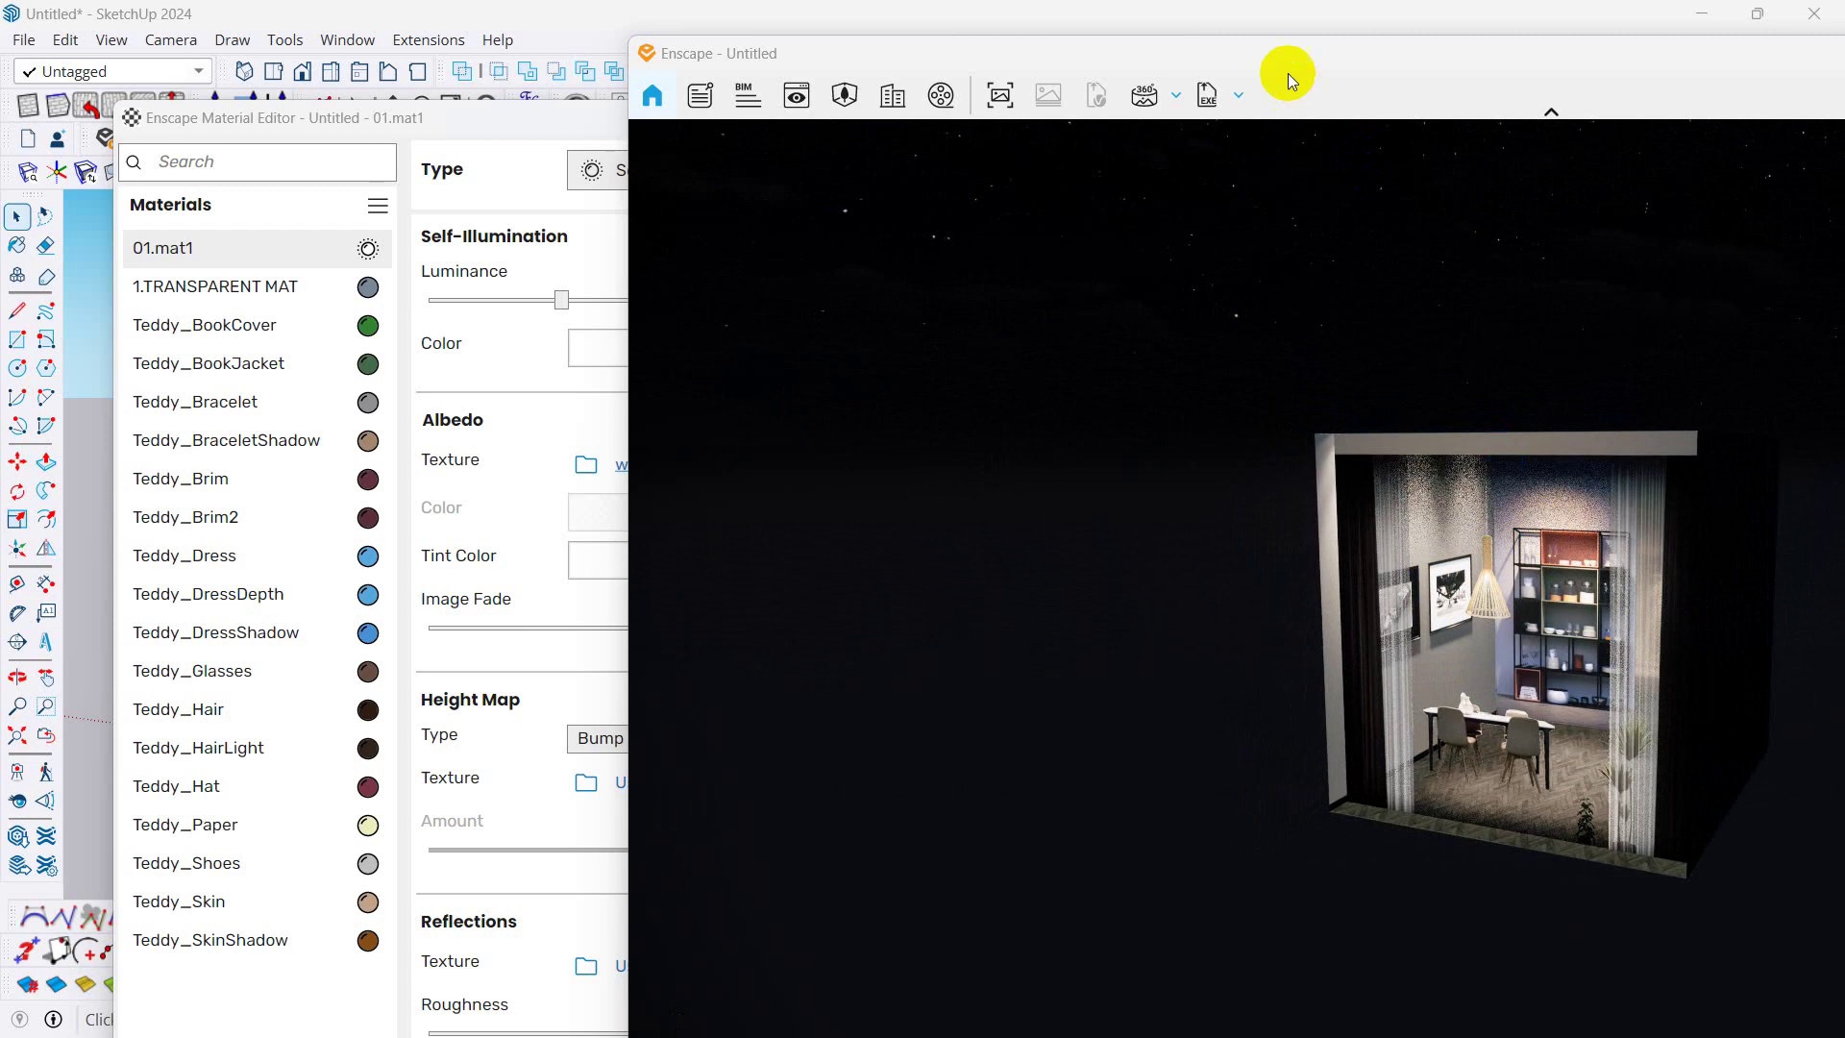